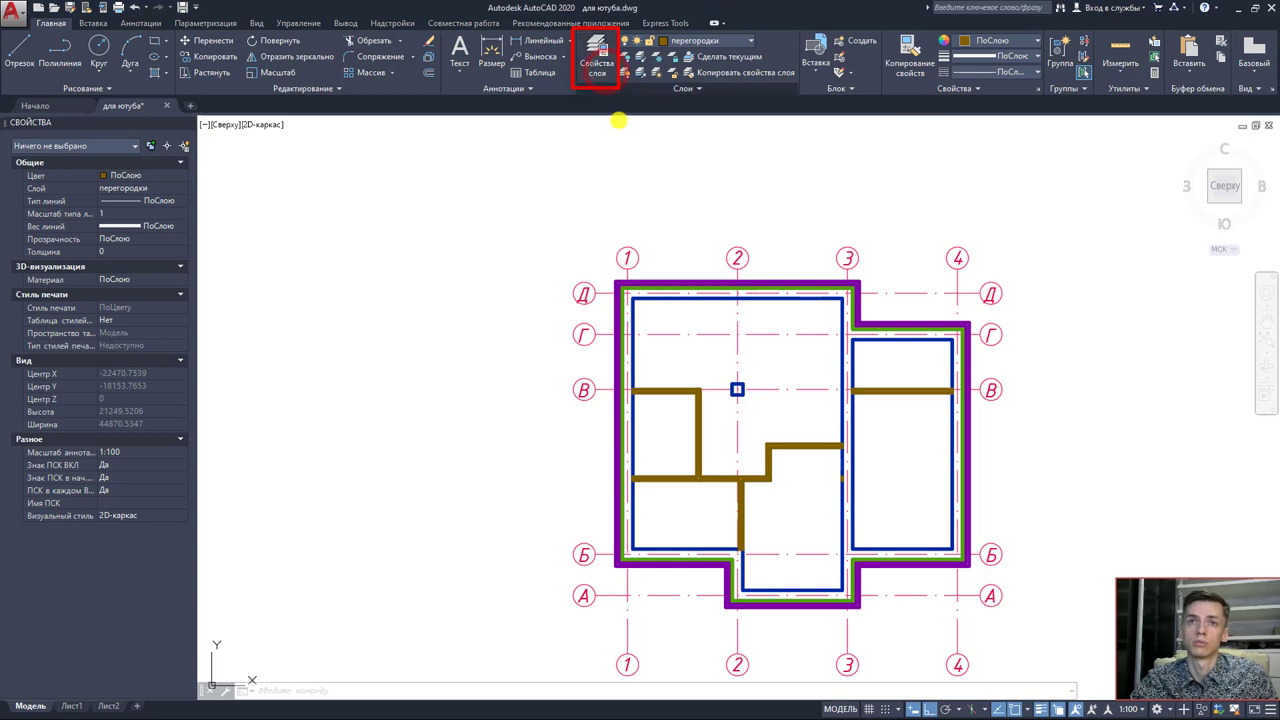
# Create a new layer named 'окна_двери', replacing the invalid comma in the name with an underscore.
pyautogui.click(597, 58)
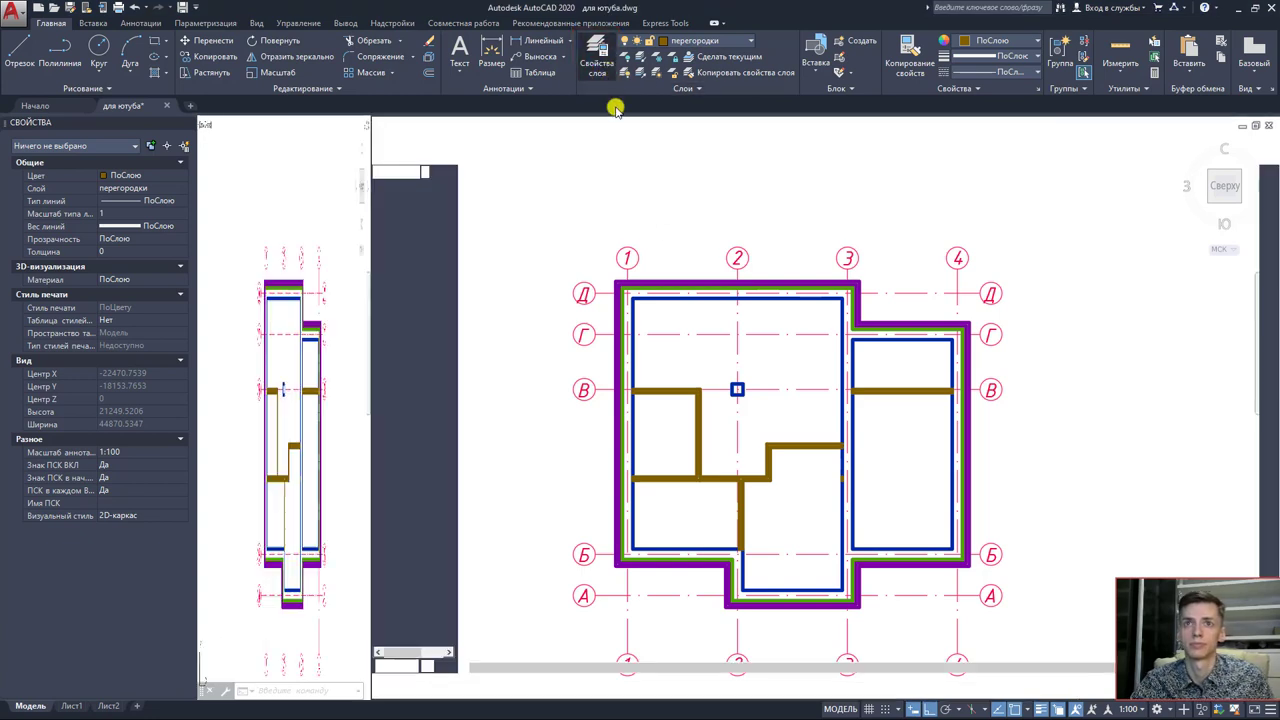
pyautogui.click(465, 157)
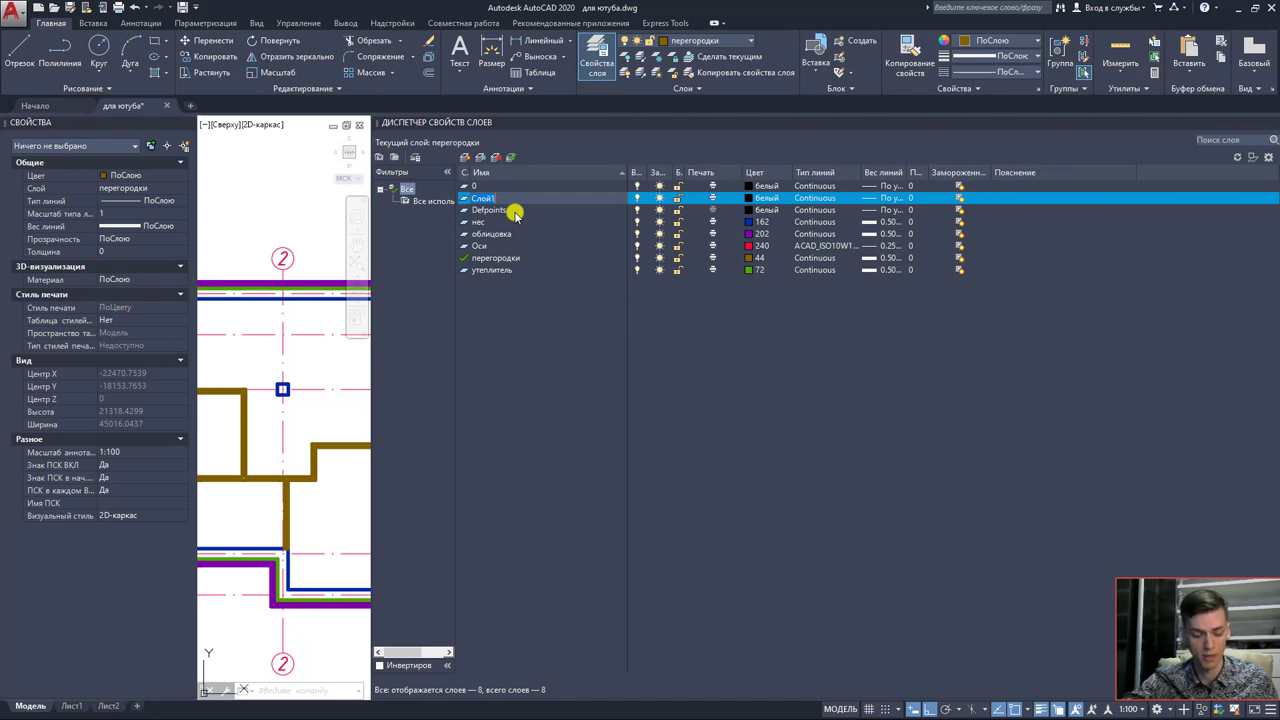
pyautogui.write('окна,')
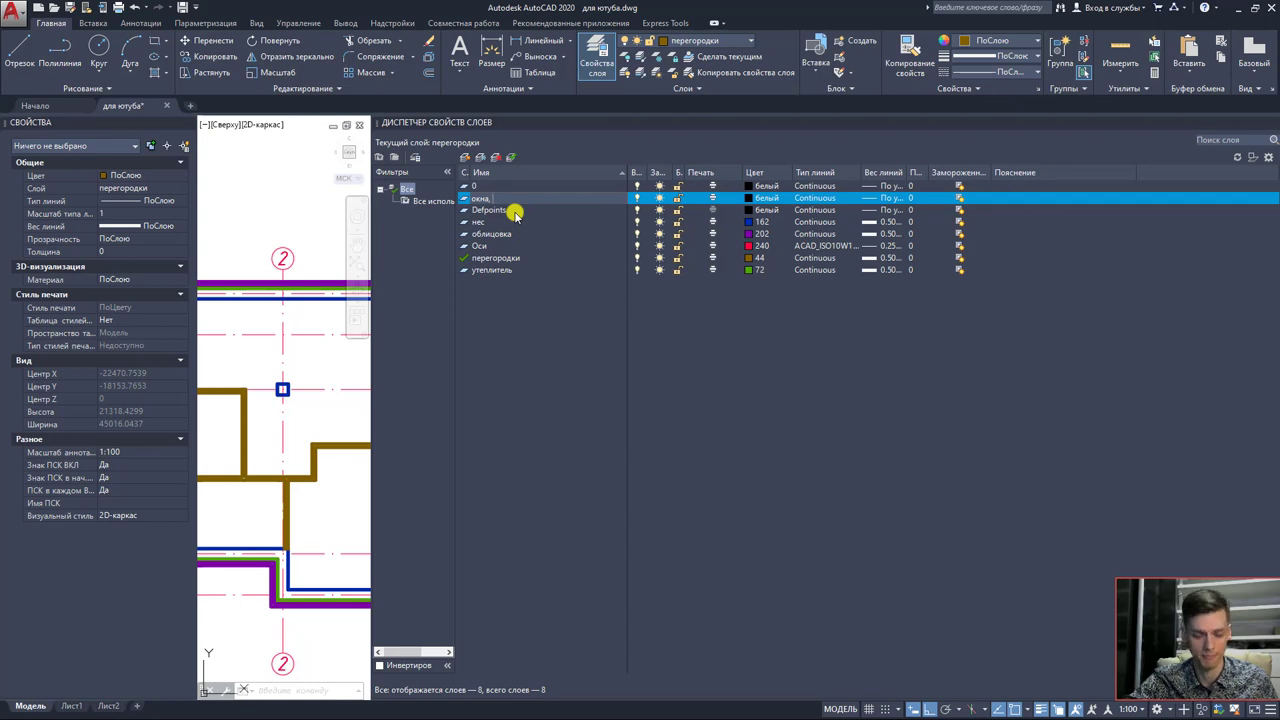
pyautogui.write(' двери')
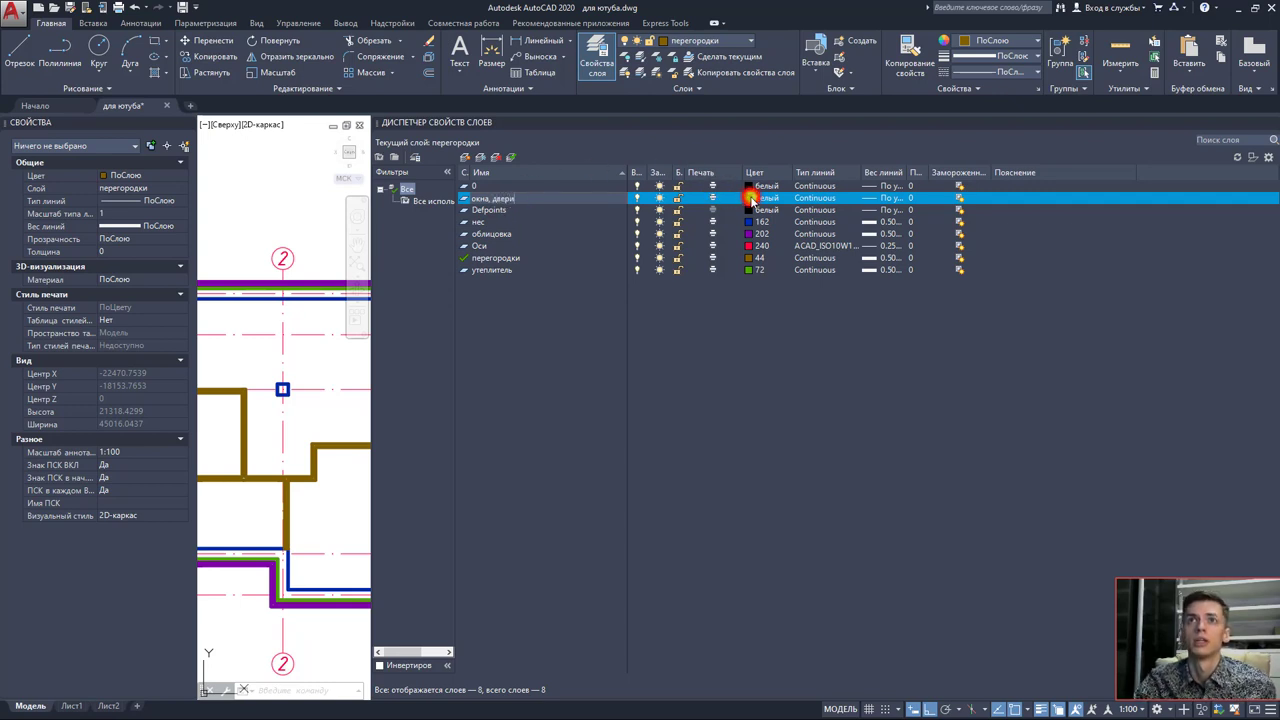
pyautogui.click(748, 215)
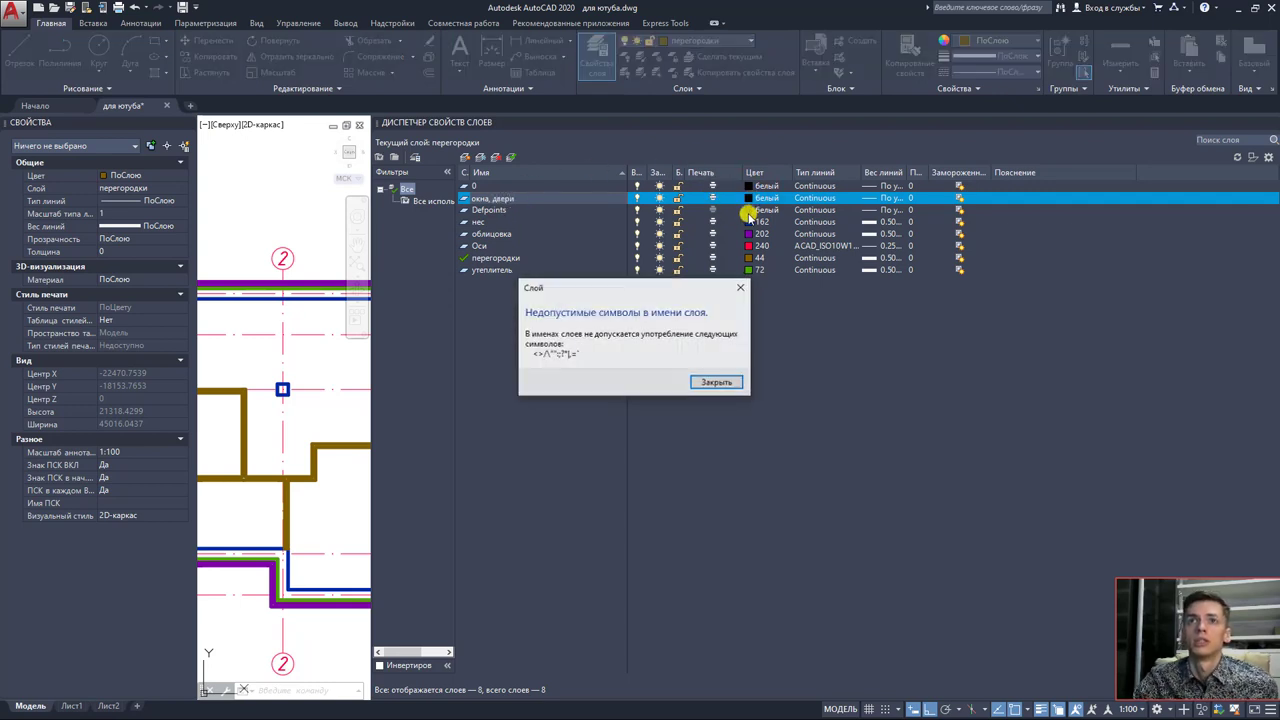
pyautogui.click(718, 383)
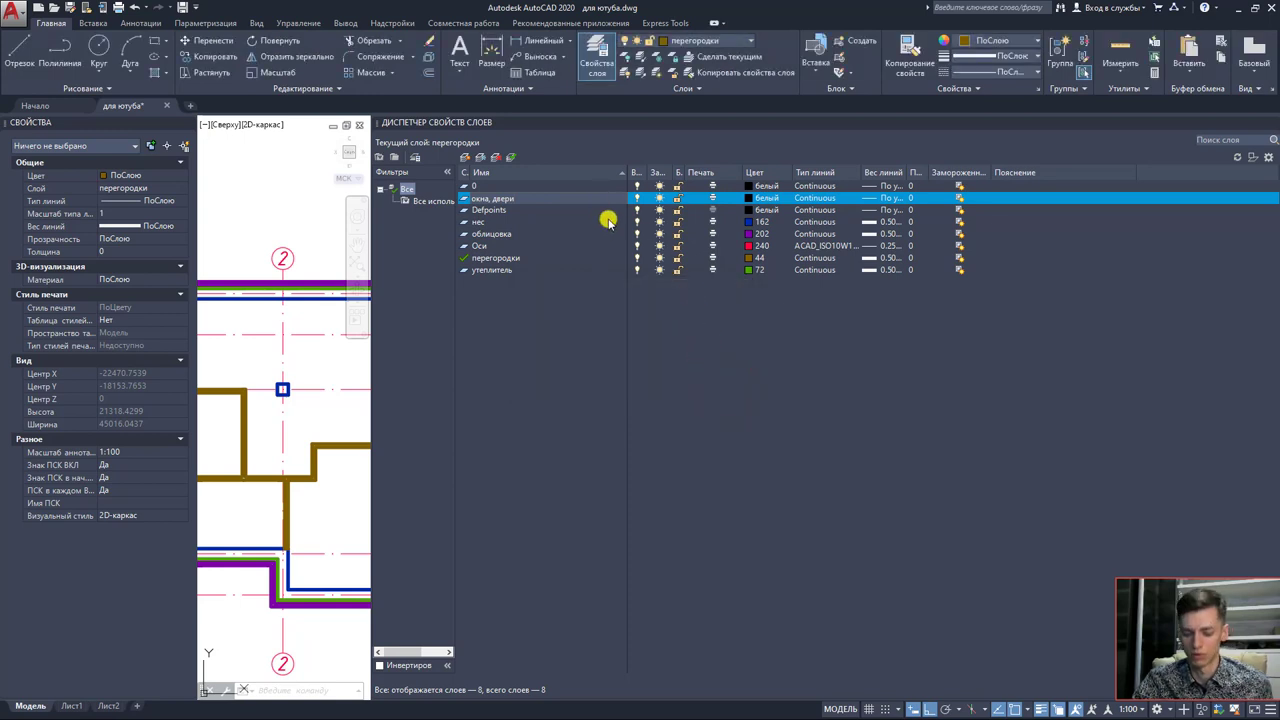
pyautogui.press('Return')
pyautogui.press('Return')
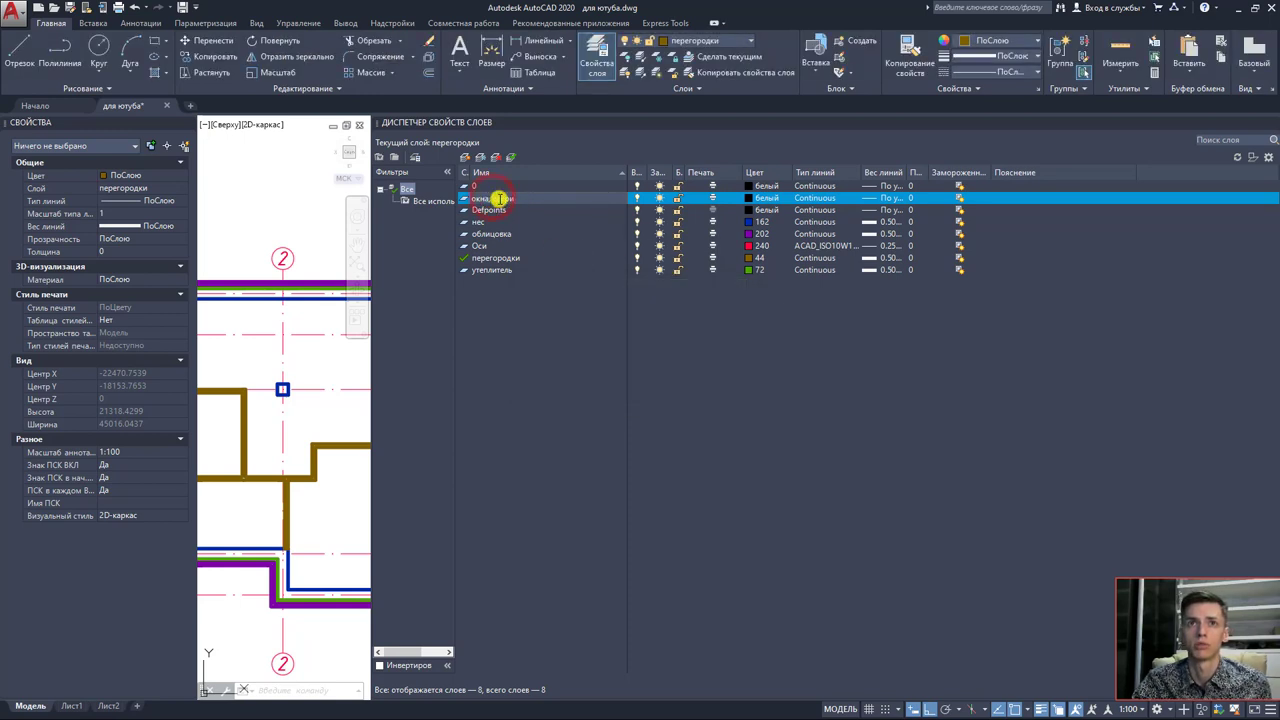
pyautogui.press('BackSpace')
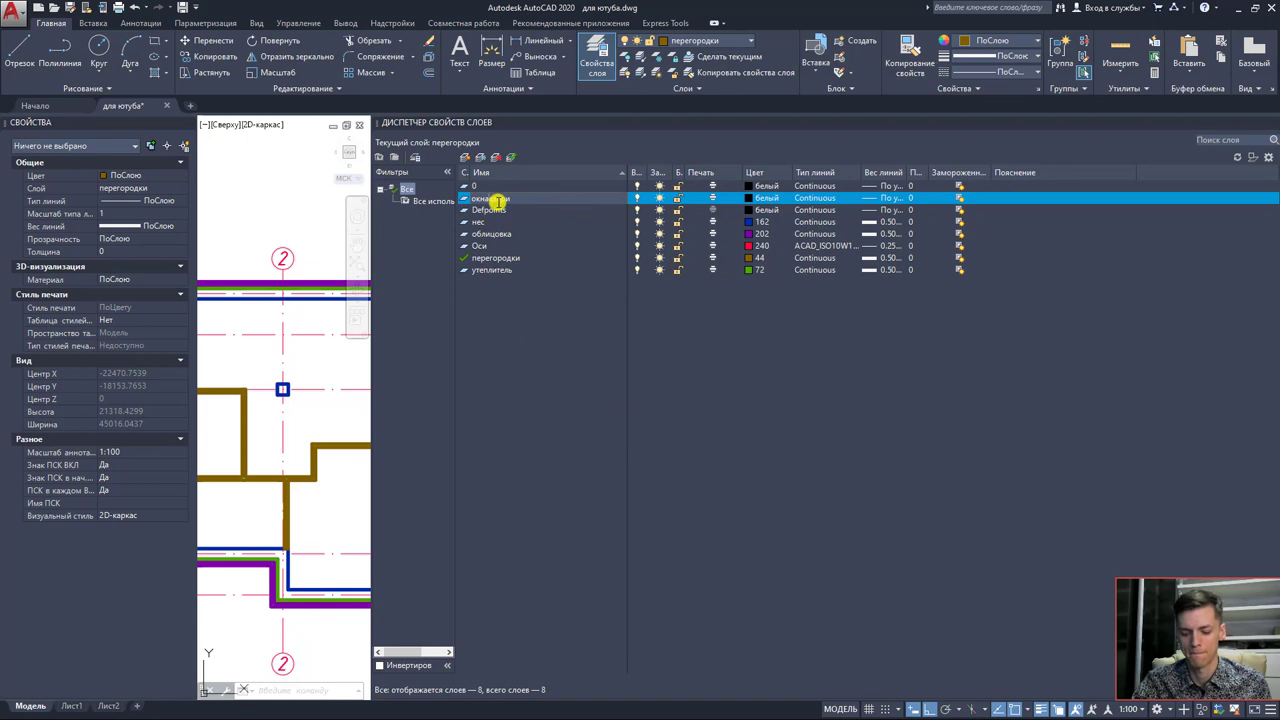
pyautogui.write('_двери')
pyautogui.press('Return')
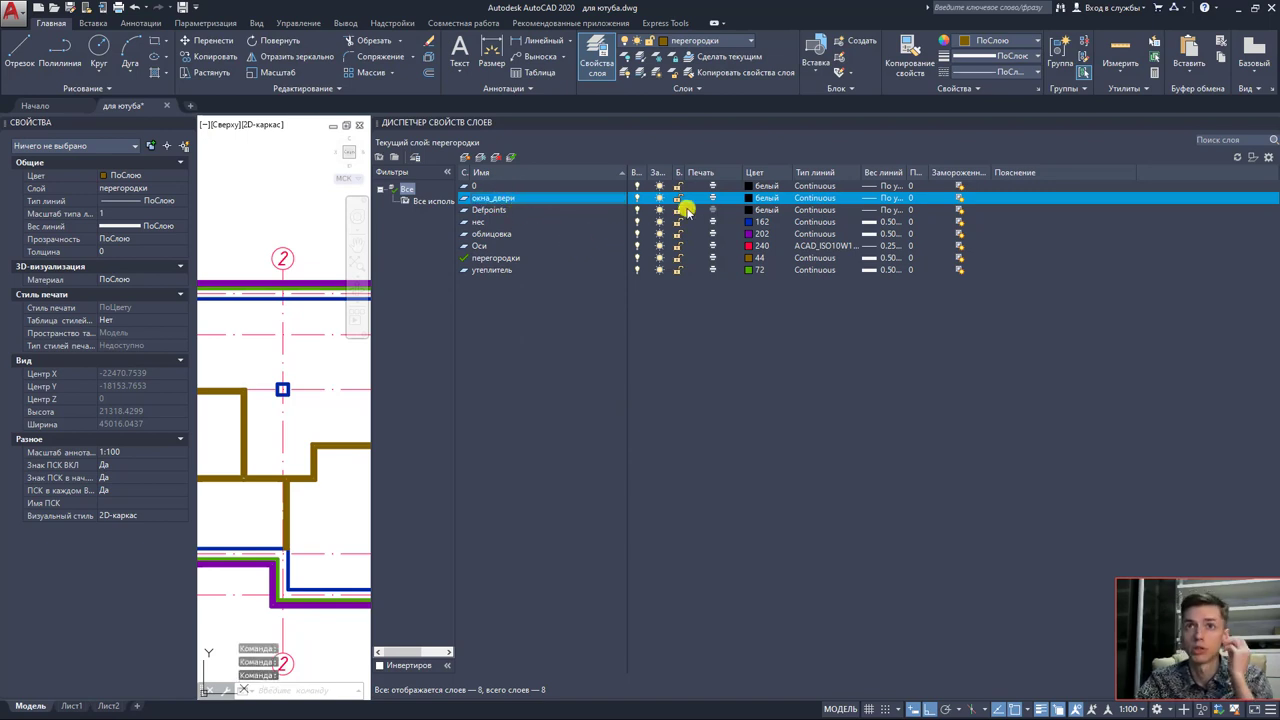
# Set the окна_двери layer colour to 34, replacing the initially chosen green 74.
pyautogui.click(746, 201)
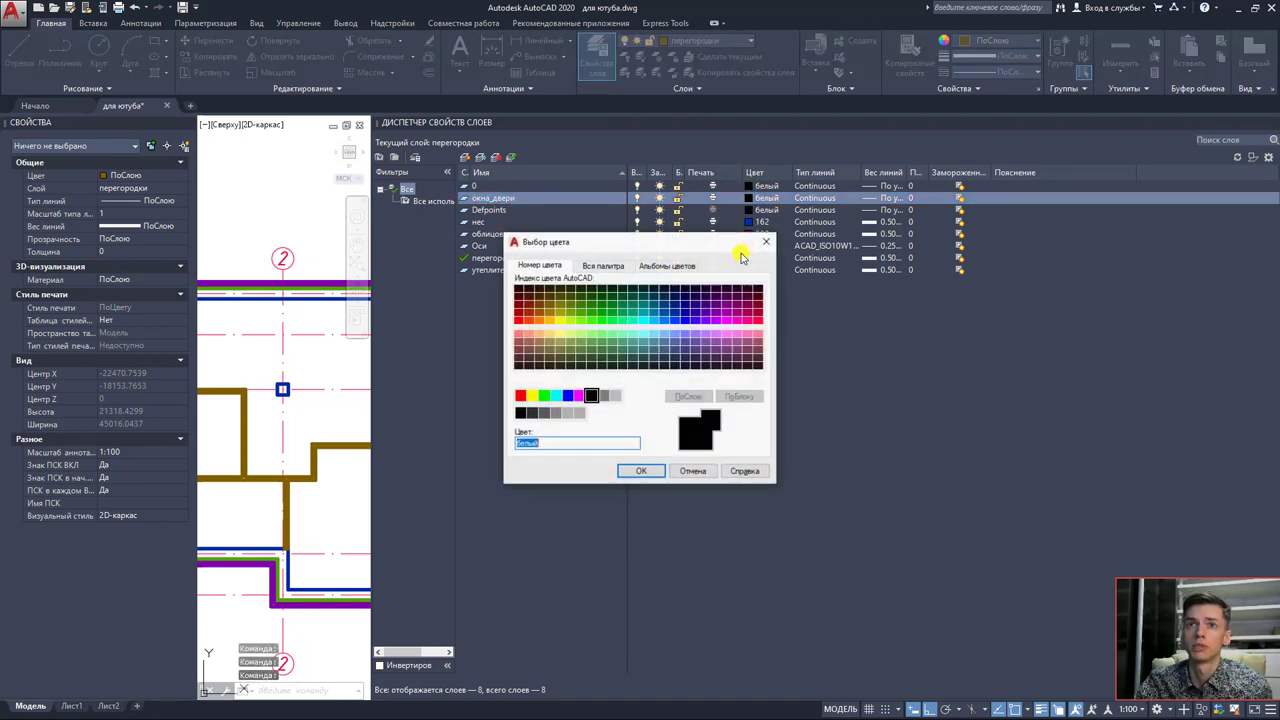
pyautogui.click(581, 304)
pyautogui.click(643, 469)
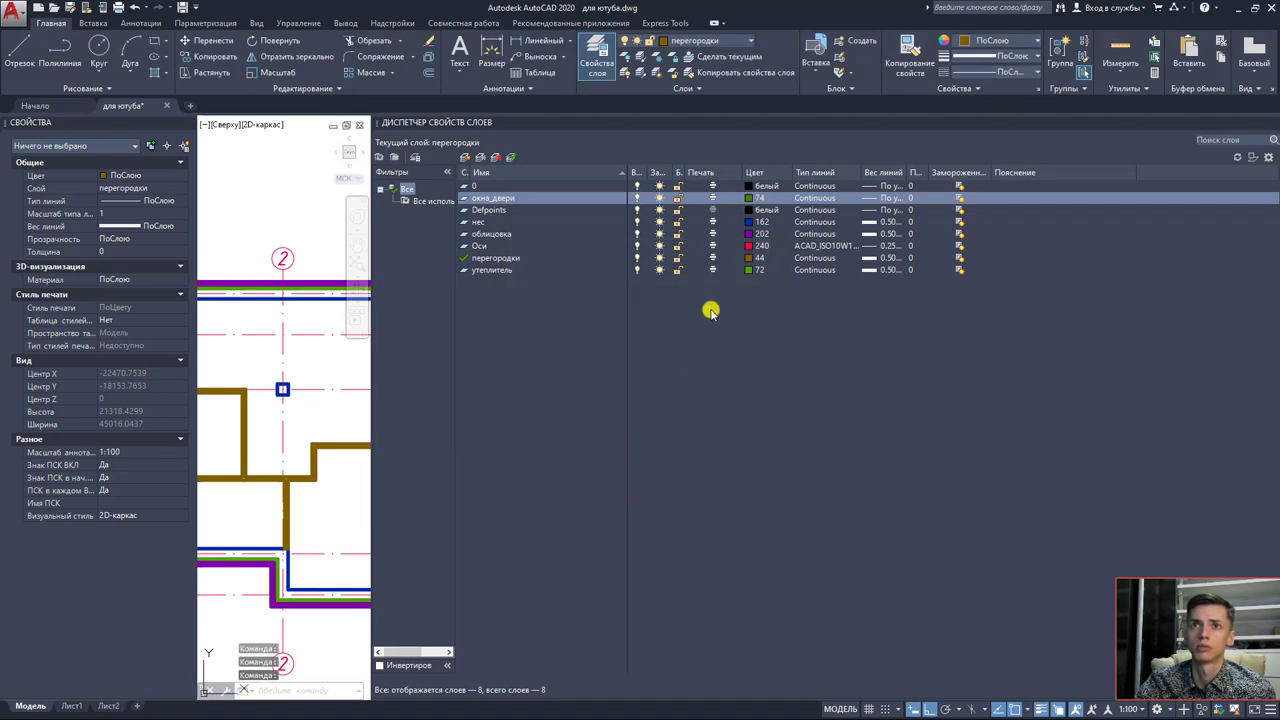
pyautogui.click(749, 199)
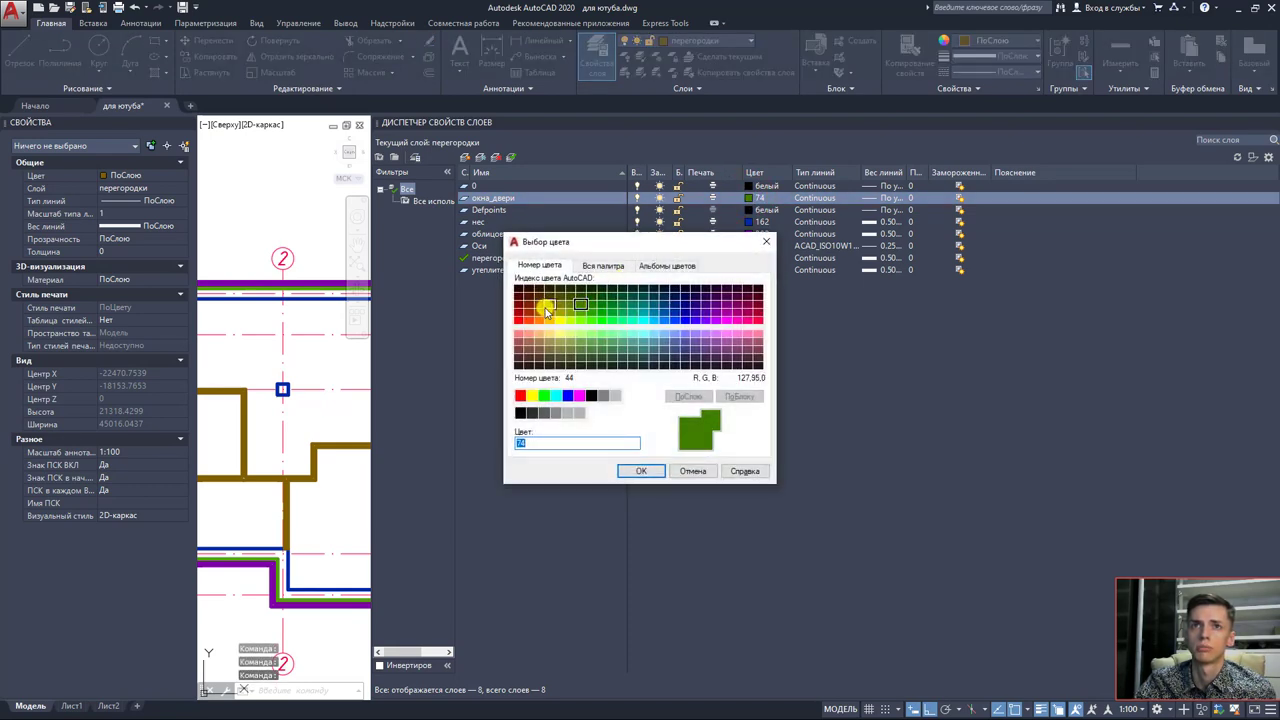
pyautogui.click(539, 304)
pyautogui.click(630, 469)
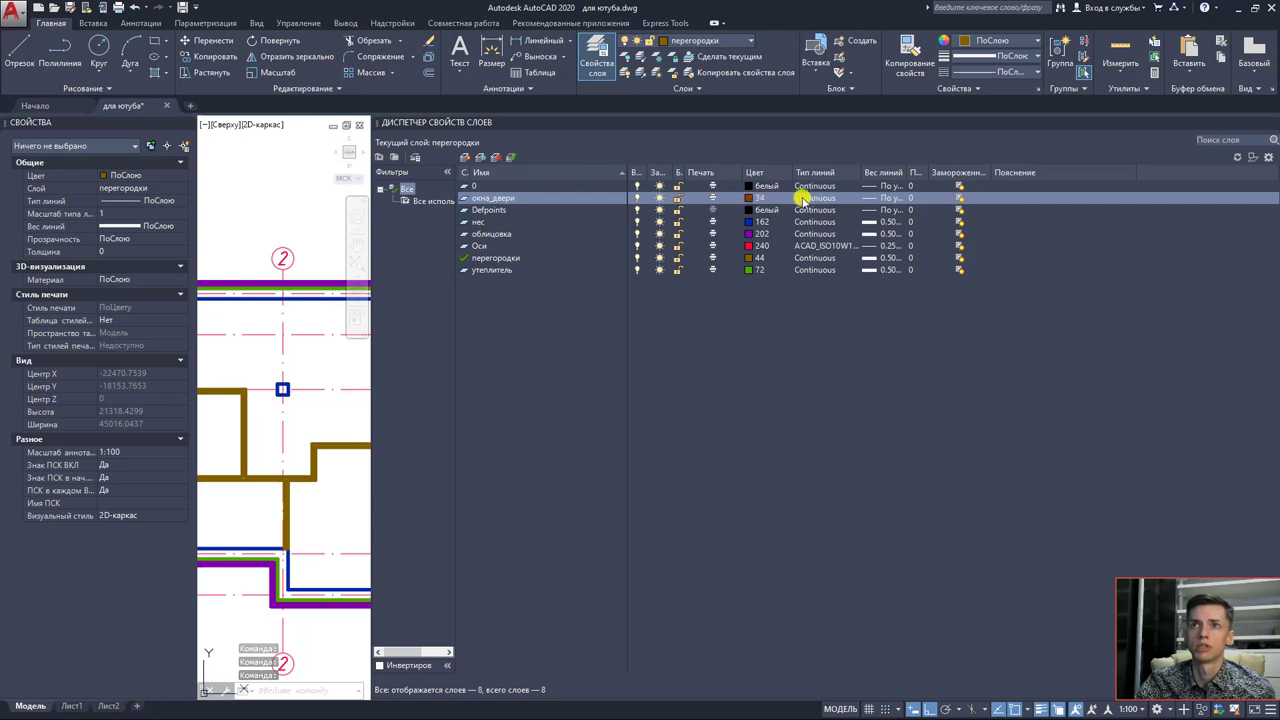
# Give окна_двери a 0.25 mm lineweight and make it the current layer.
pyautogui.click(866, 199)
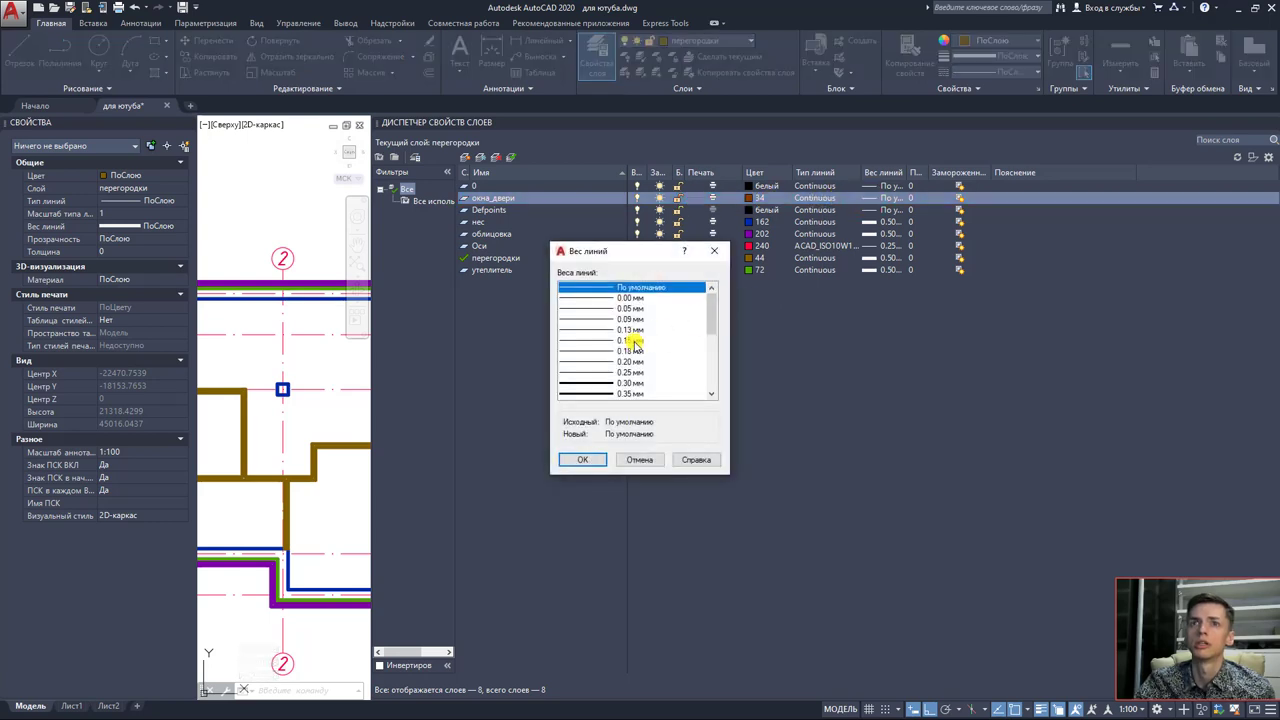
pyautogui.click(598, 372)
pyautogui.click(582, 457)
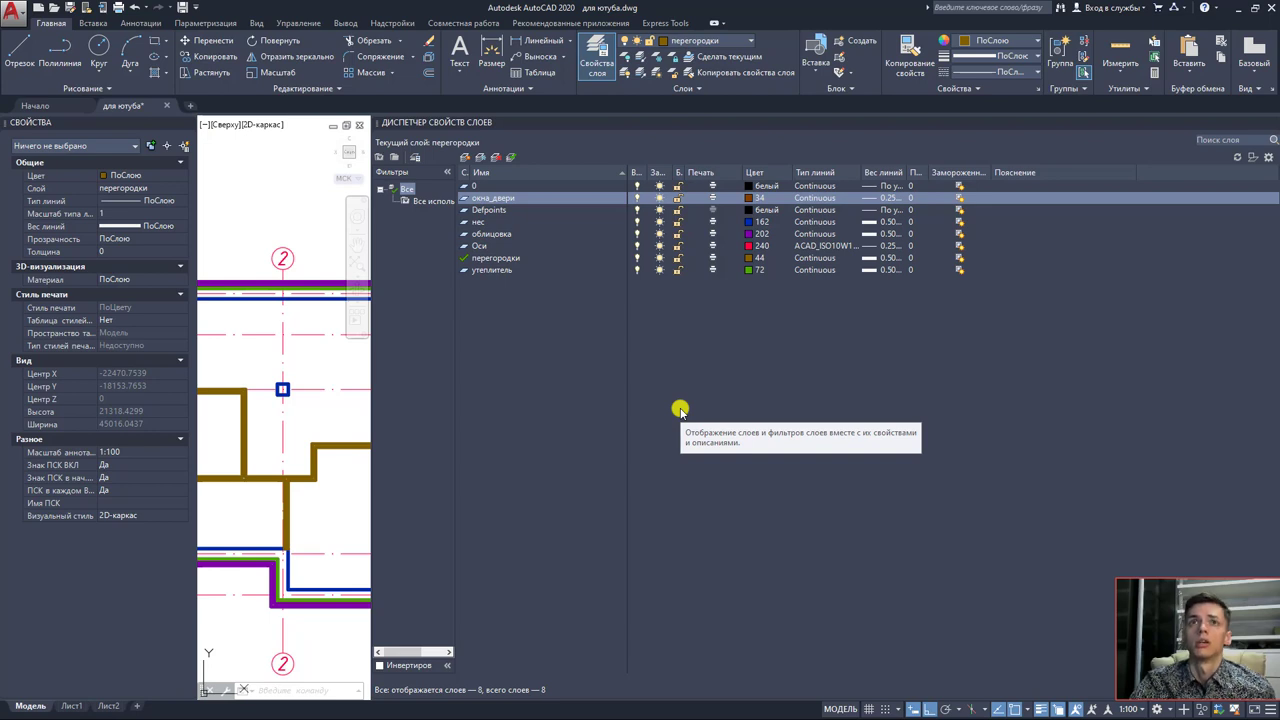
pyautogui.doubleClick(464, 198)
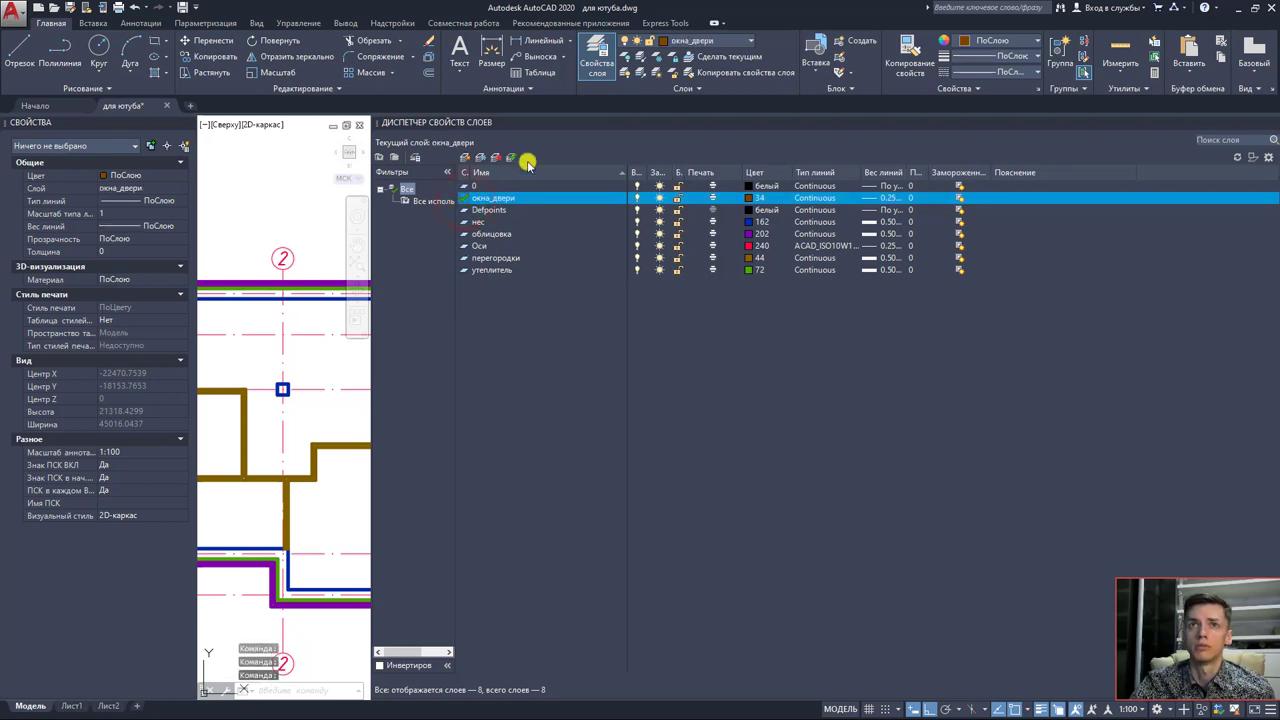
# Close the Layer Properties Manager to return to the full floor plan.
pyautogui.click(596, 55)
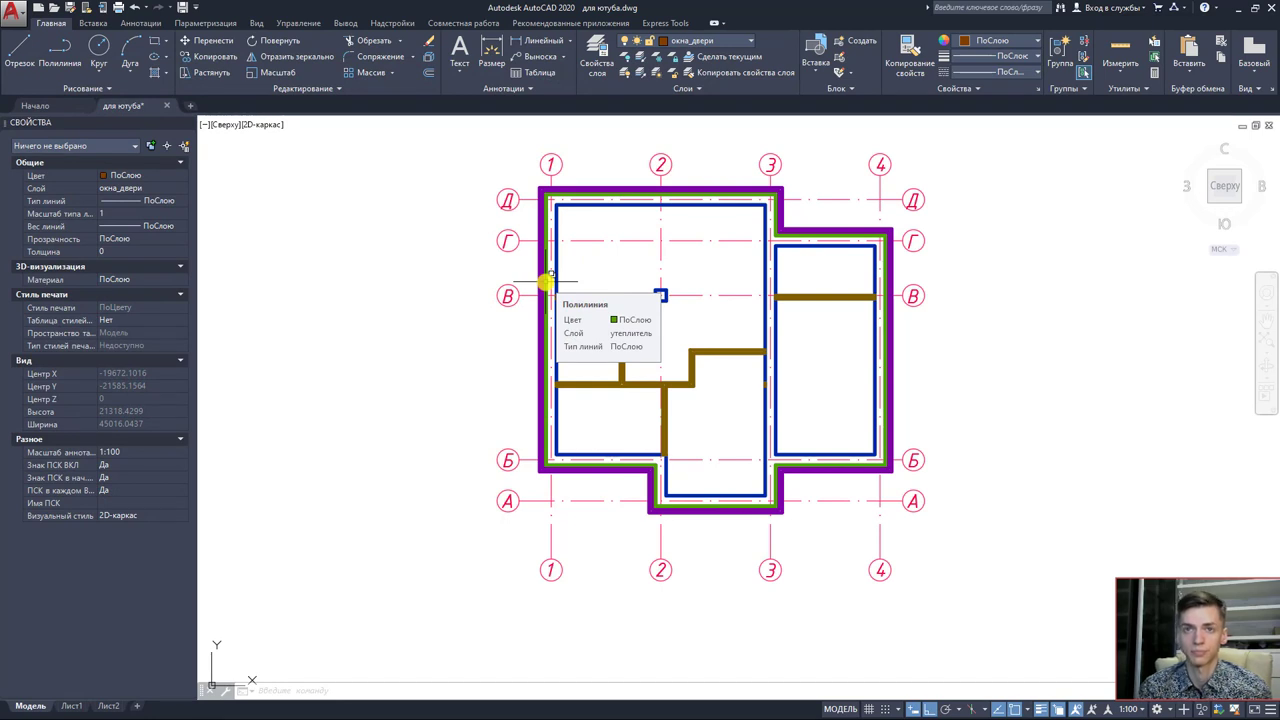
# Undo the last action, then switch off the Оси axis layer by picking a grid line.
pyautogui.hotkey('ctrl', 'z')
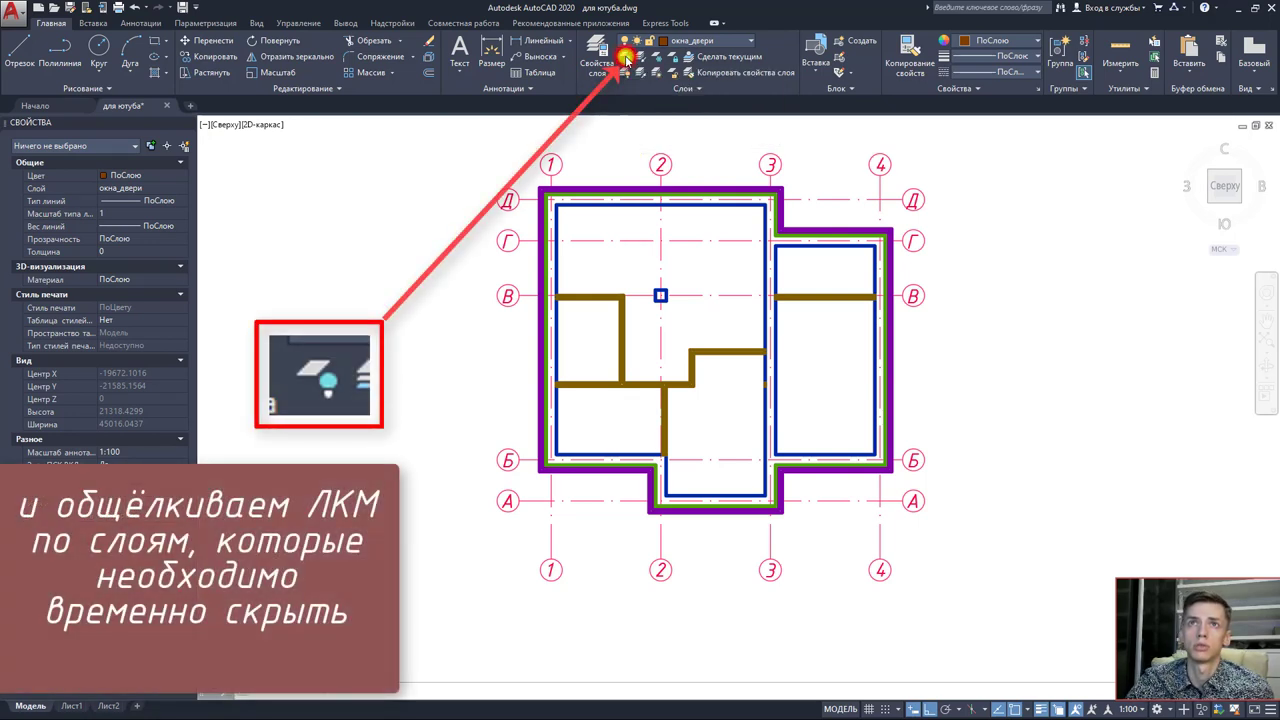
pyautogui.click(624, 57)
pyautogui.click(527, 501)
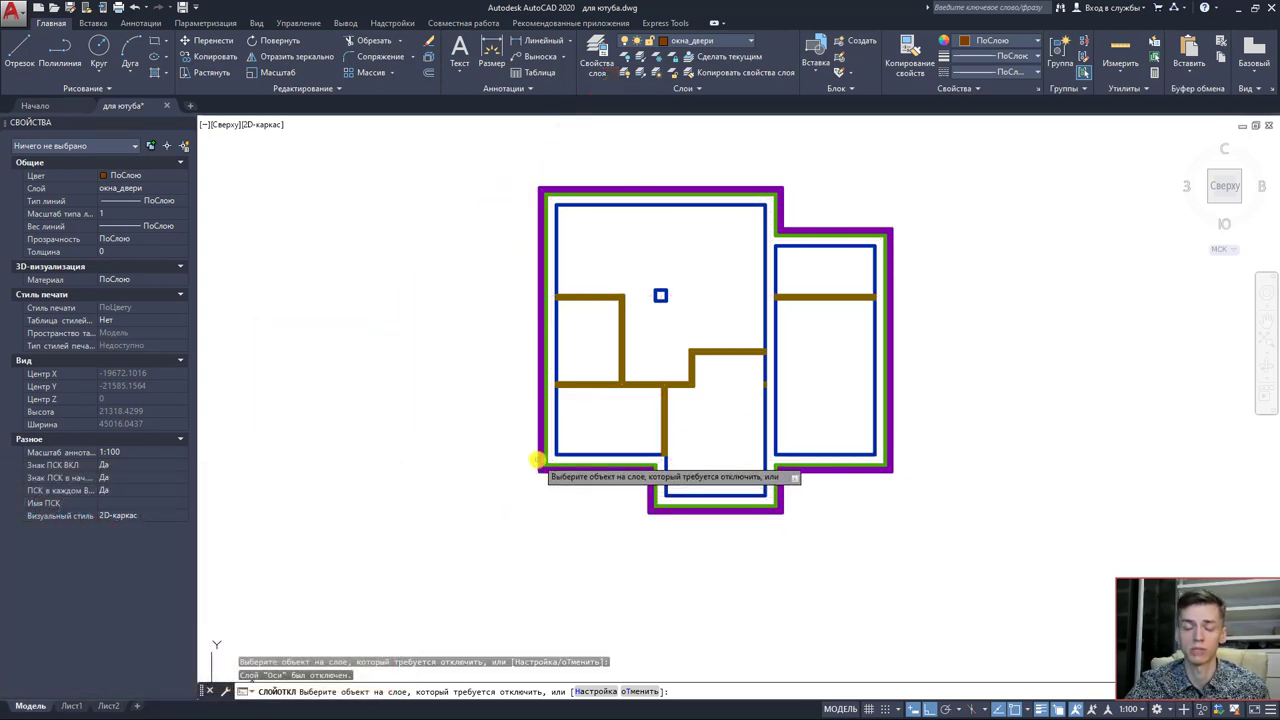
pyautogui.press('Escape')
pyautogui.scroll(2, 540, 470)
pyautogui.scroll(2, 549, 486)
# Pan and zoom in on the lower wall corner around the central room.
pyautogui.moveTo(549, 486); pyautogui.dragTo(485, 501, button='middle')
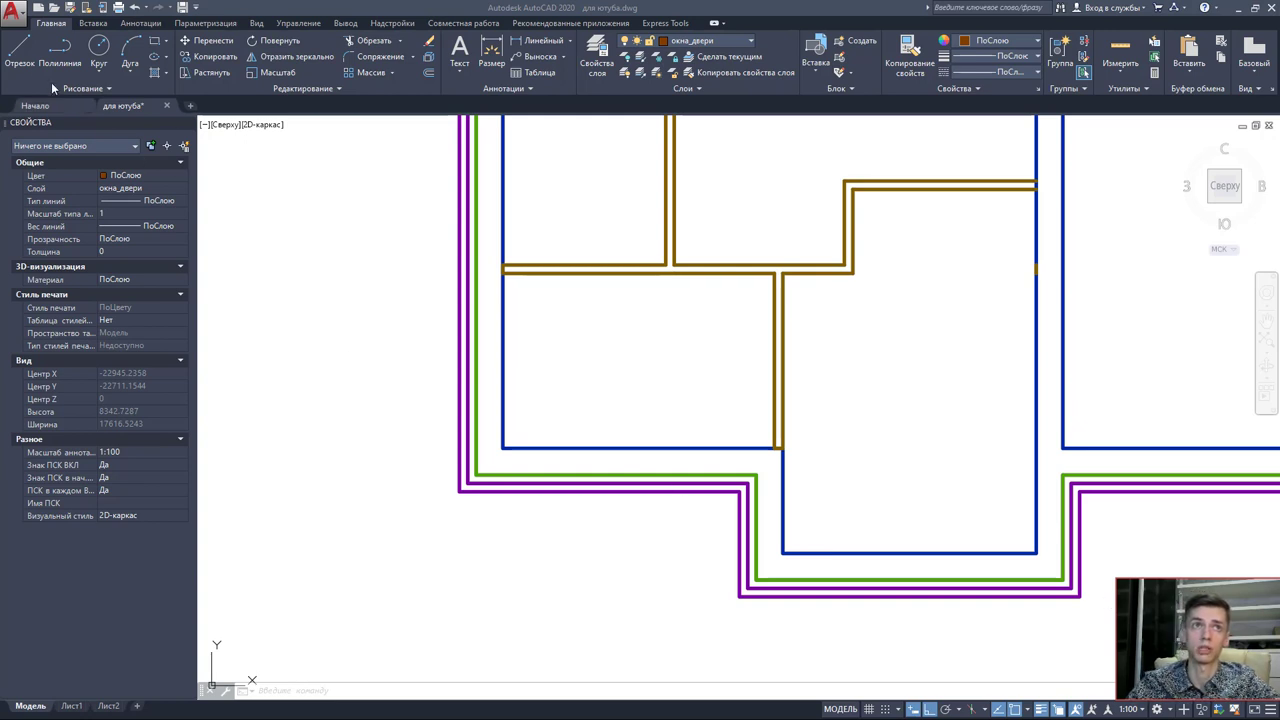
pyautogui.scroll(2, 700, 448)
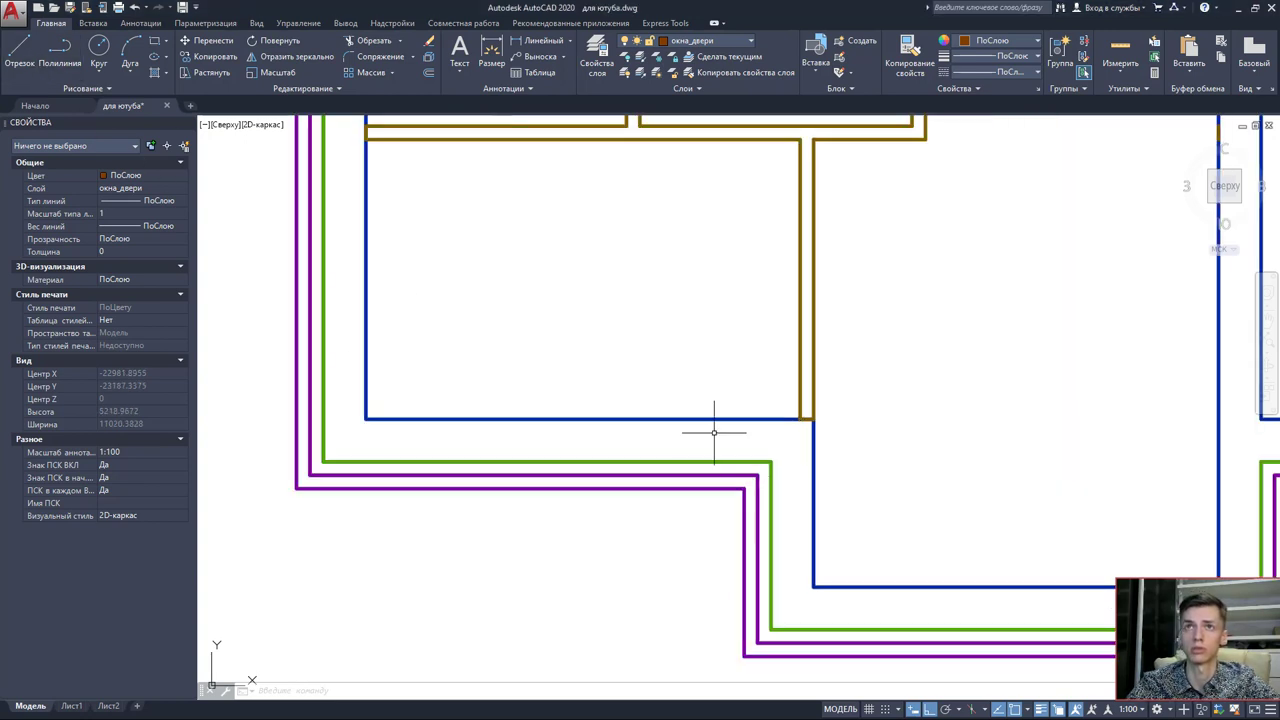
# Draw a line from the outer wall corner 250 units left, then about 1745 units up.
pyautogui.click(19, 50)
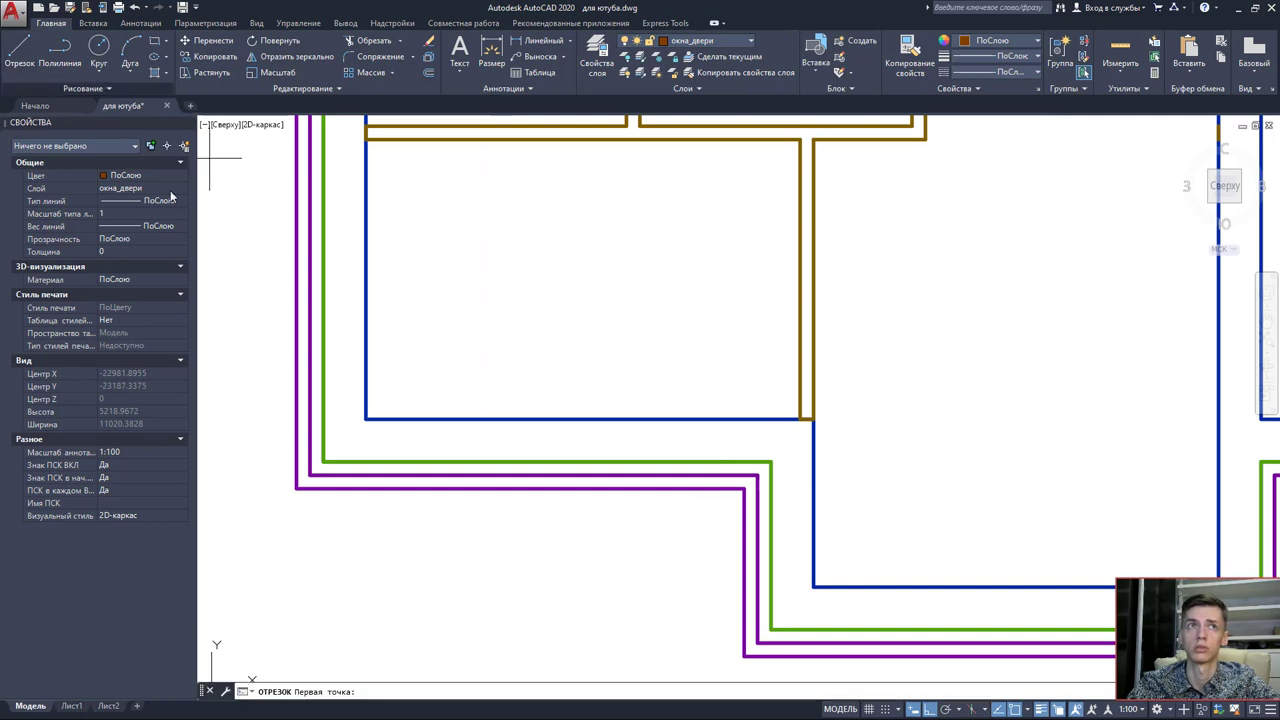
pyautogui.click(744, 488)
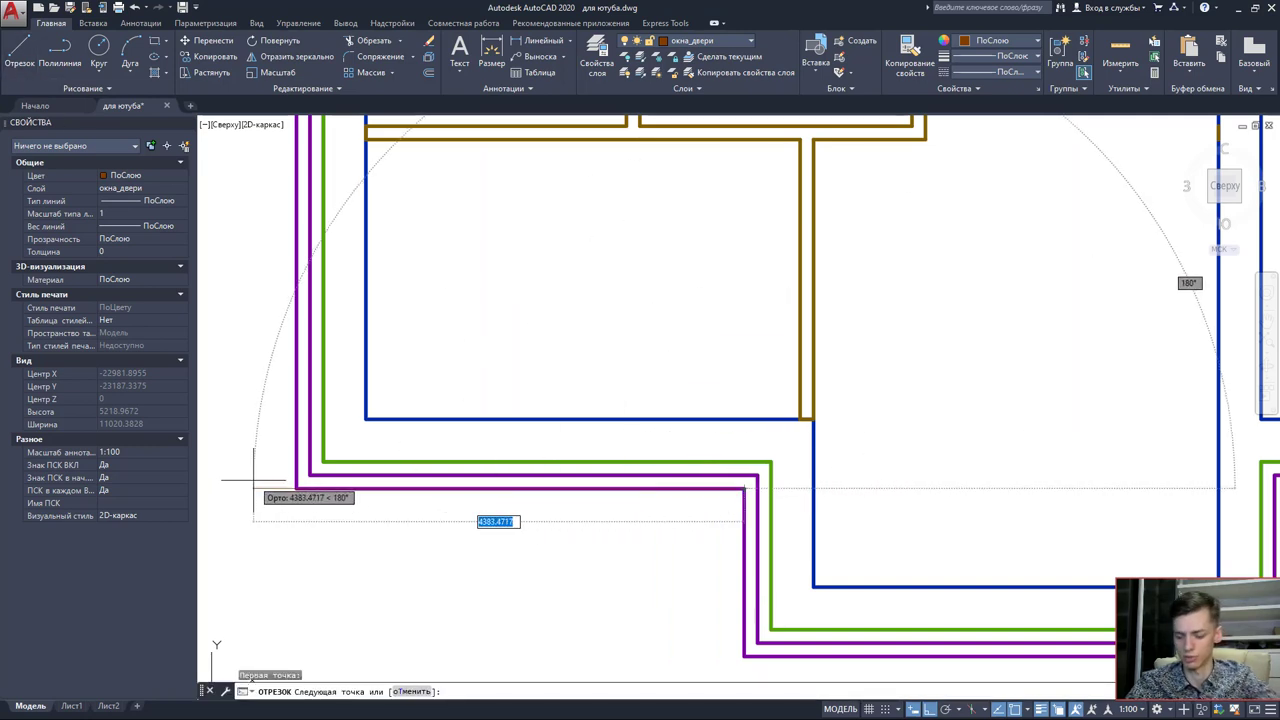
pyautogui.write('250')
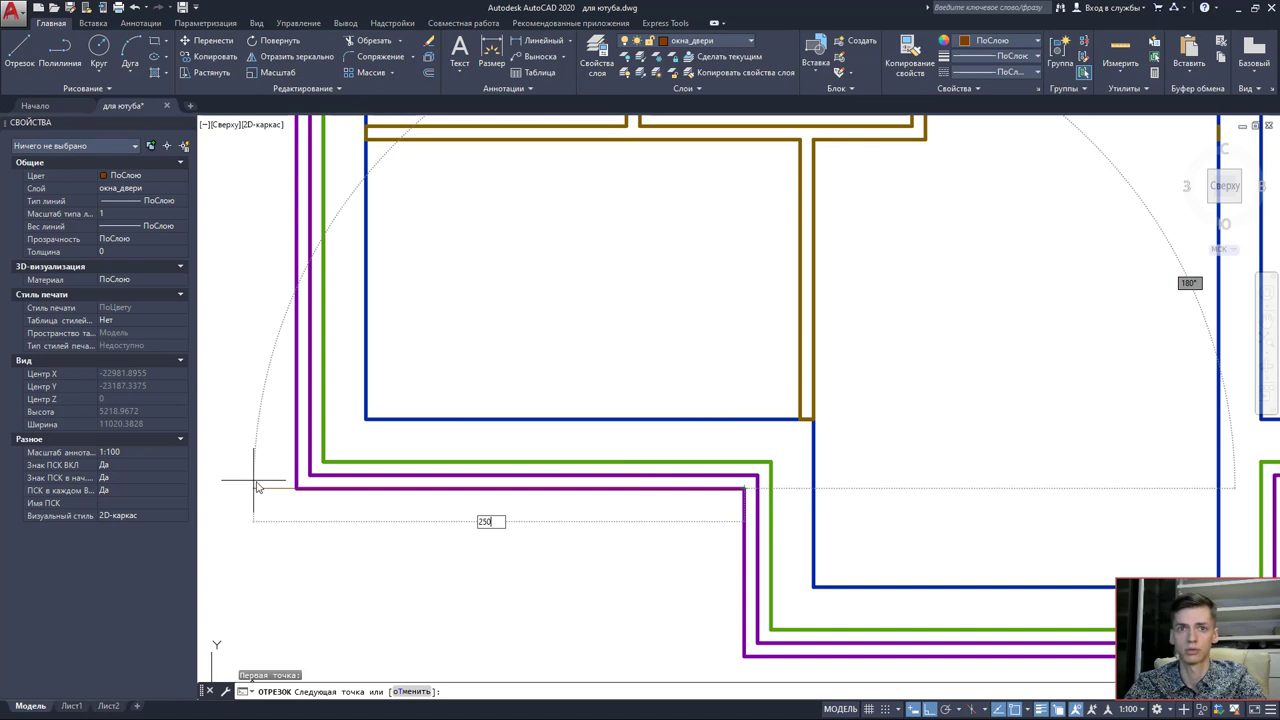
pyautogui.press('Return')
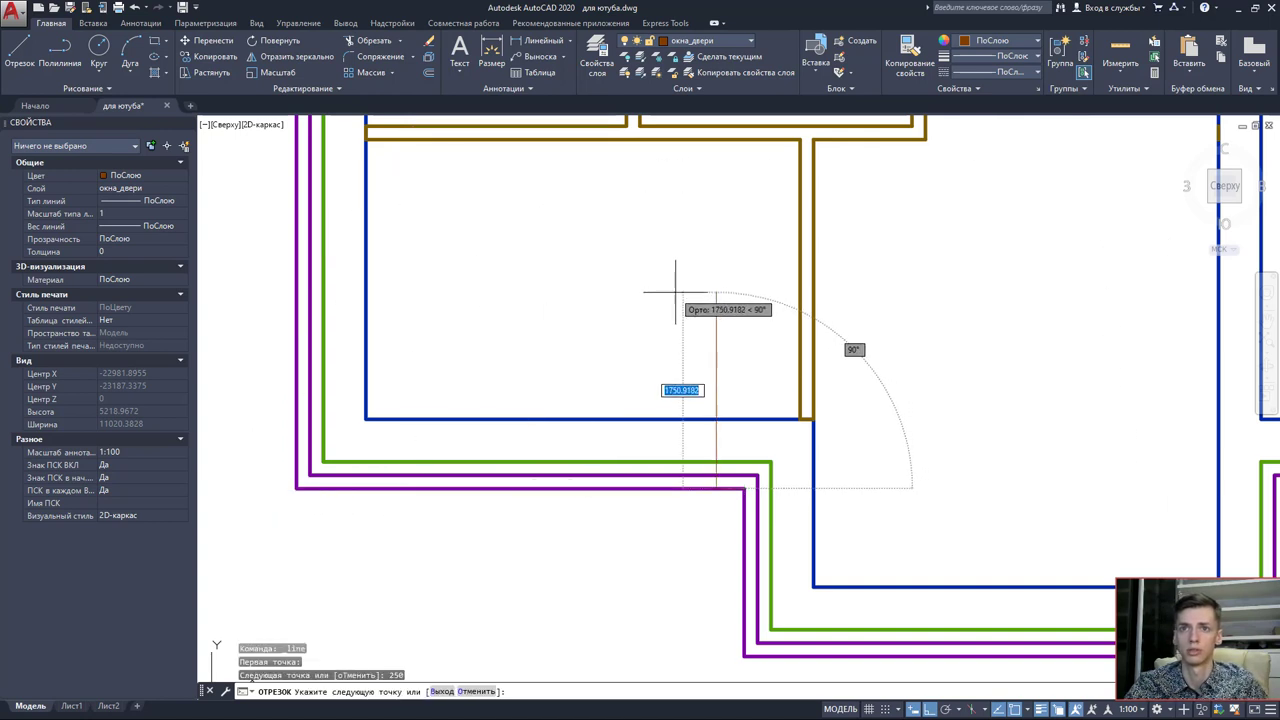
pyautogui.click(676, 293)
pyautogui.press('Escape')
pyautogui.scroll(2, 720, 450)
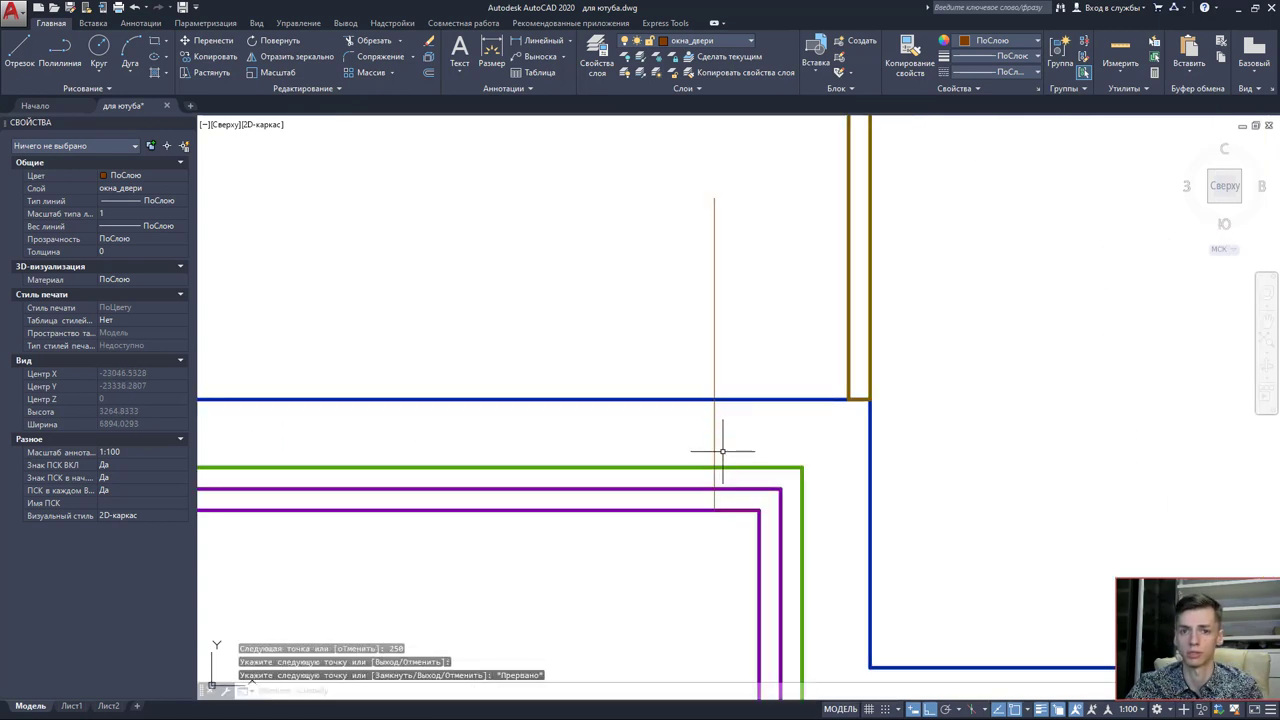
# Erase the 250-unit helper segment and select the vertical line to check its length.
pyautogui.click(734, 509)
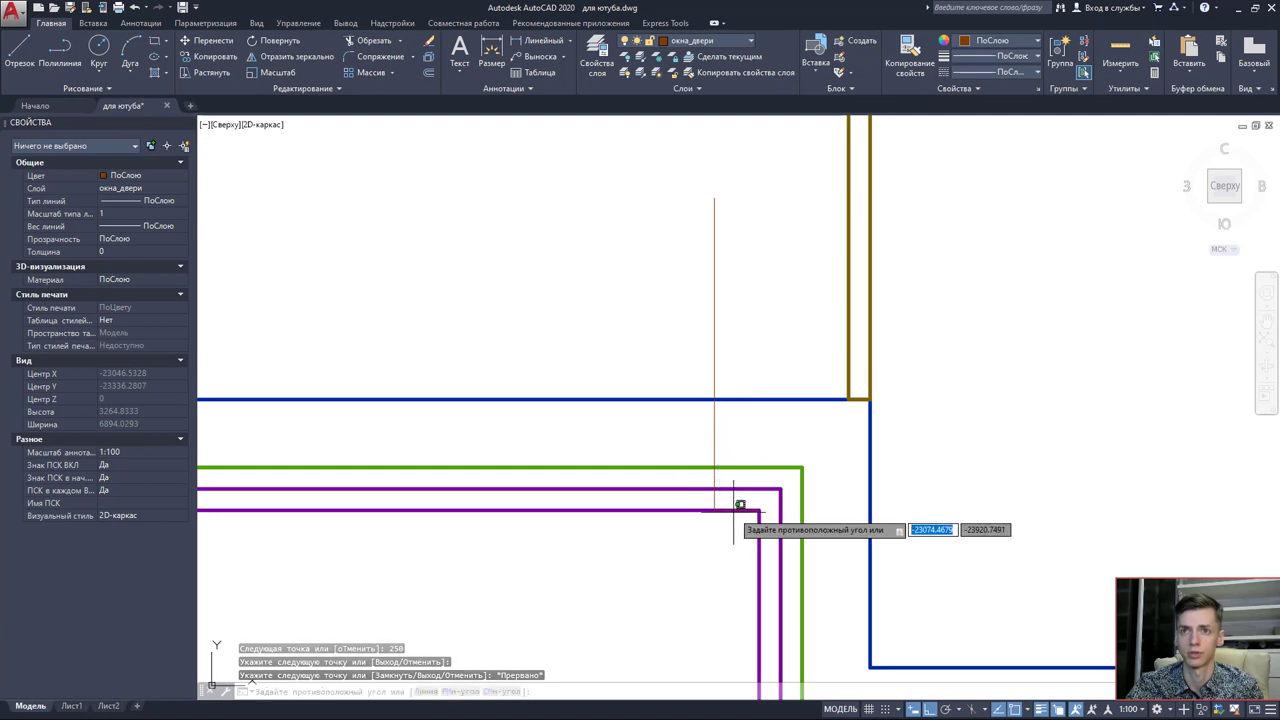
pyautogui.click(730, 518)
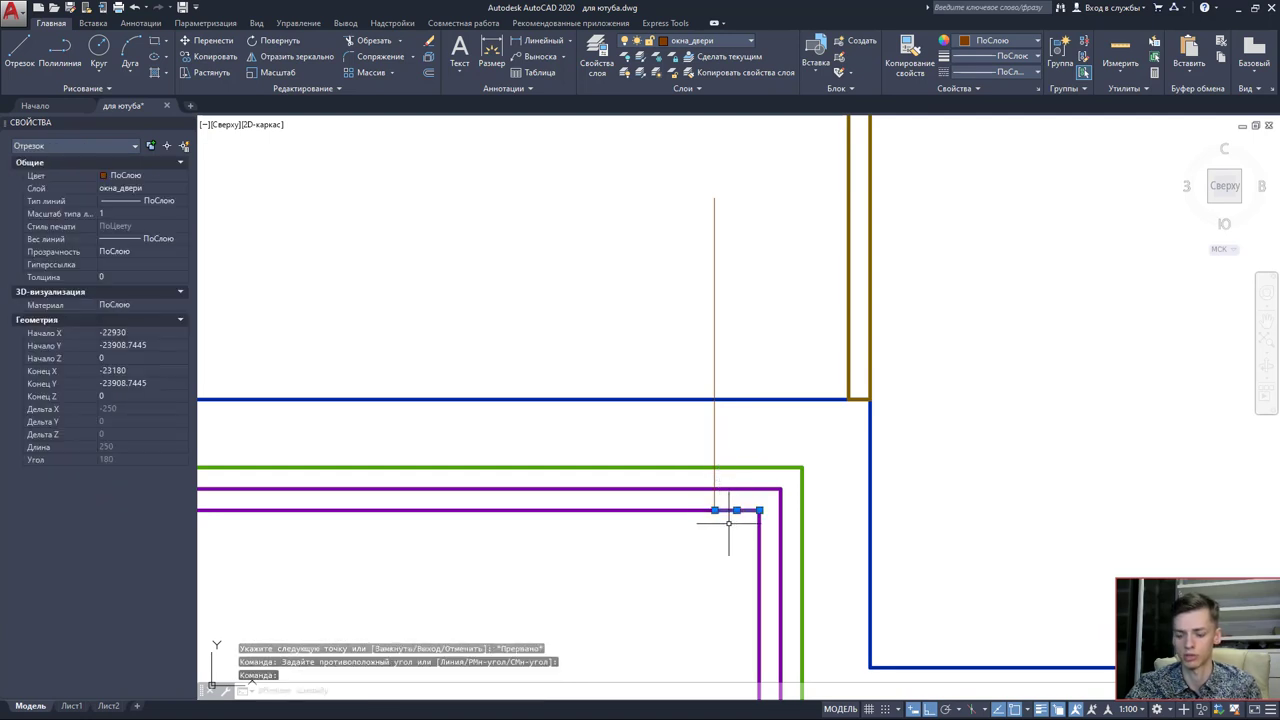
pyautogui.press('Delete')
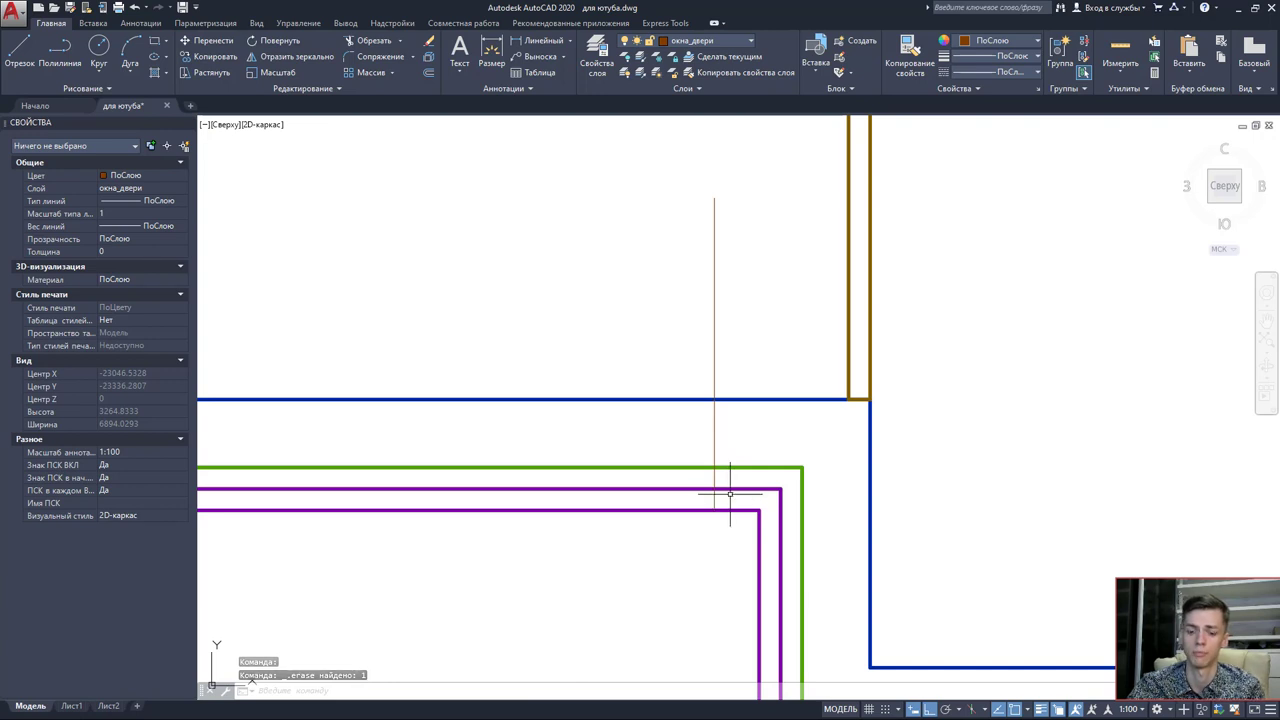
pyautogui.click(714, 425)
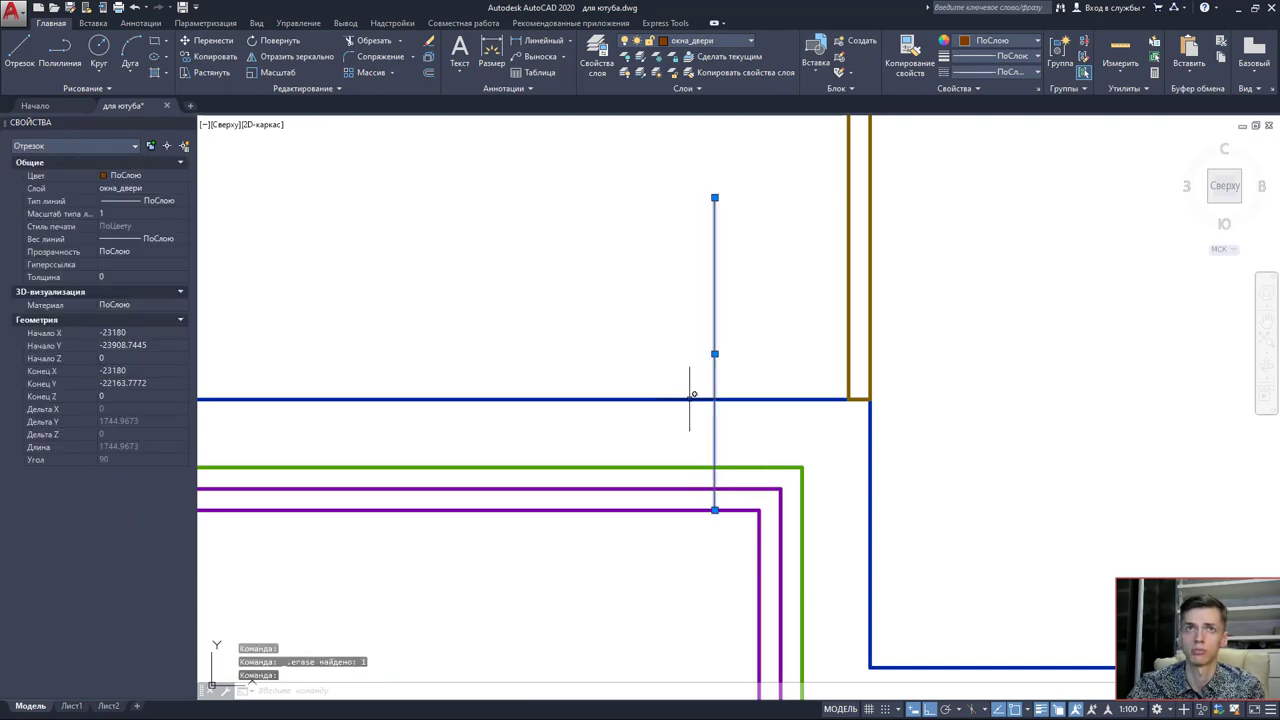
# Offset the vertical line 1050 units to the left and window-select the opening's lines.
pyautogui.click(428, 74)
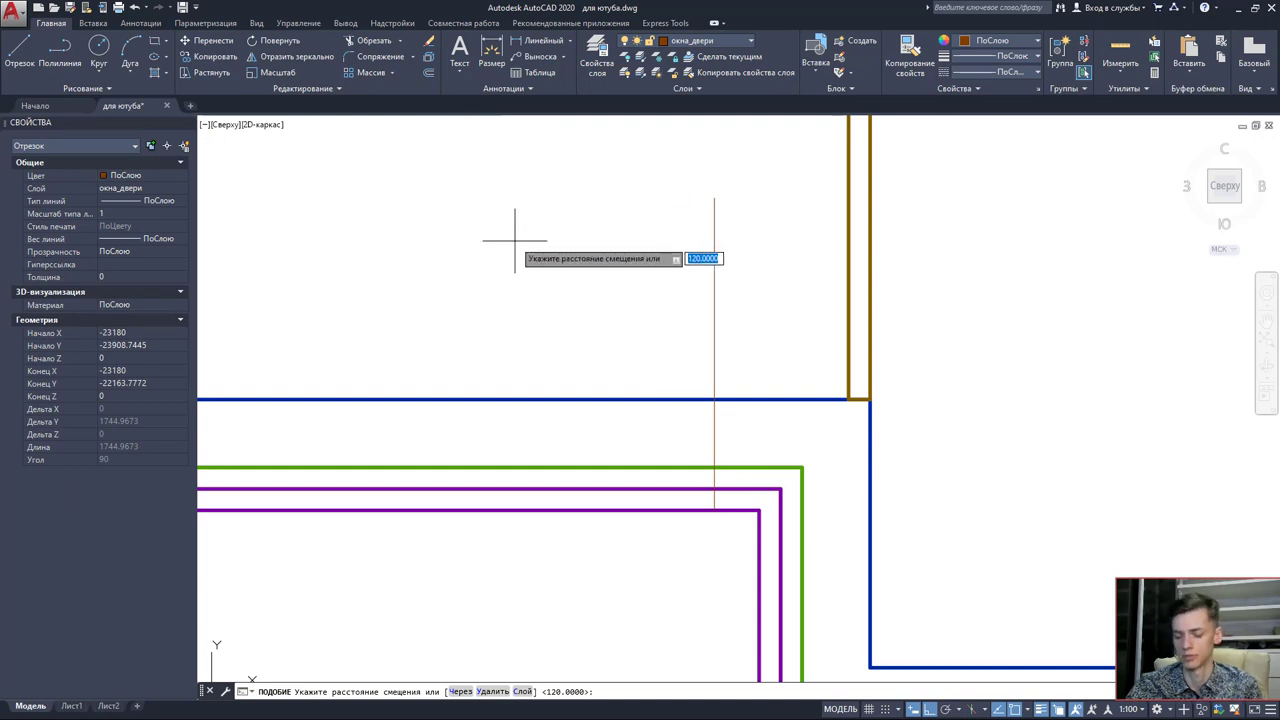
pyautogui.write('1050')
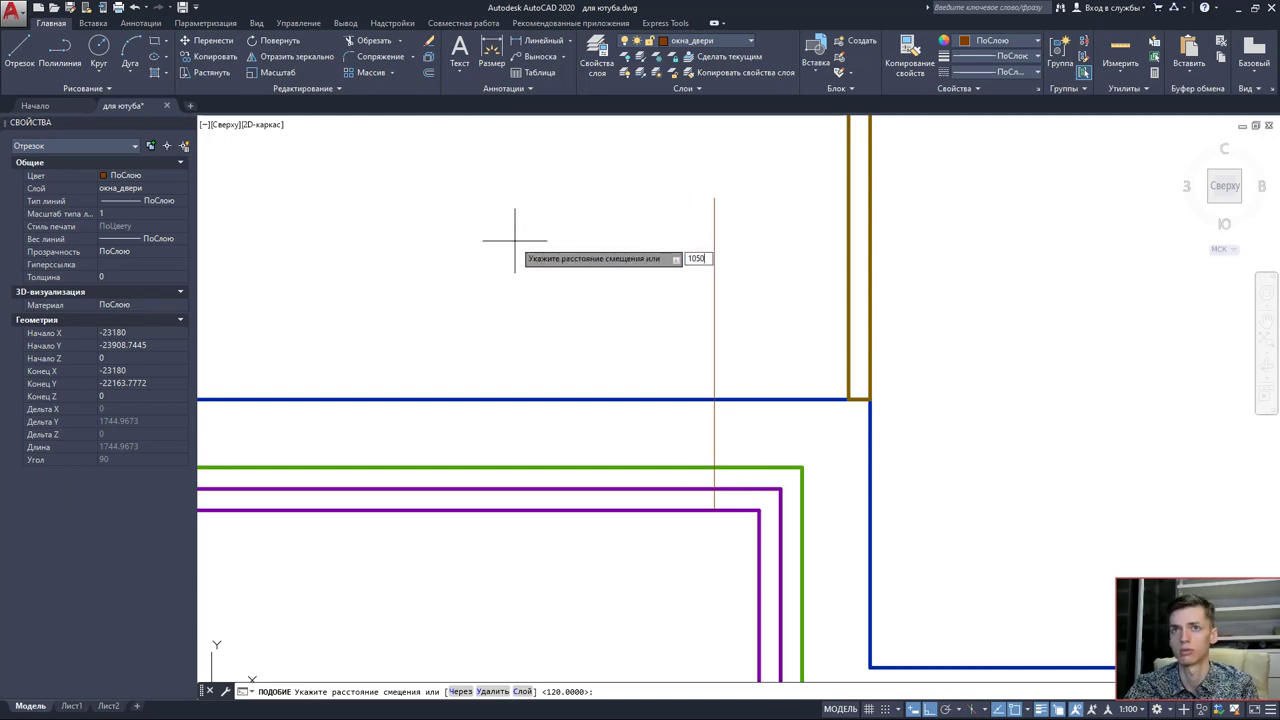
pyautogui.press('Return')
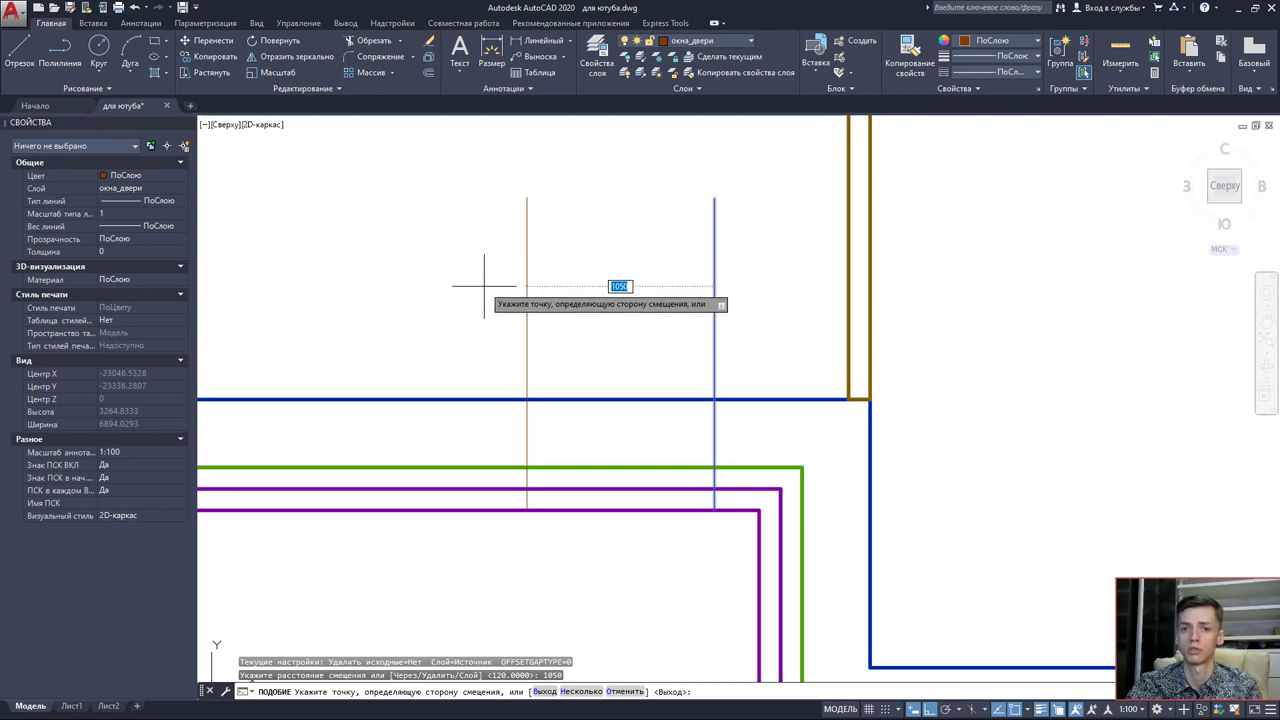
pyautogui.click(484, 286)
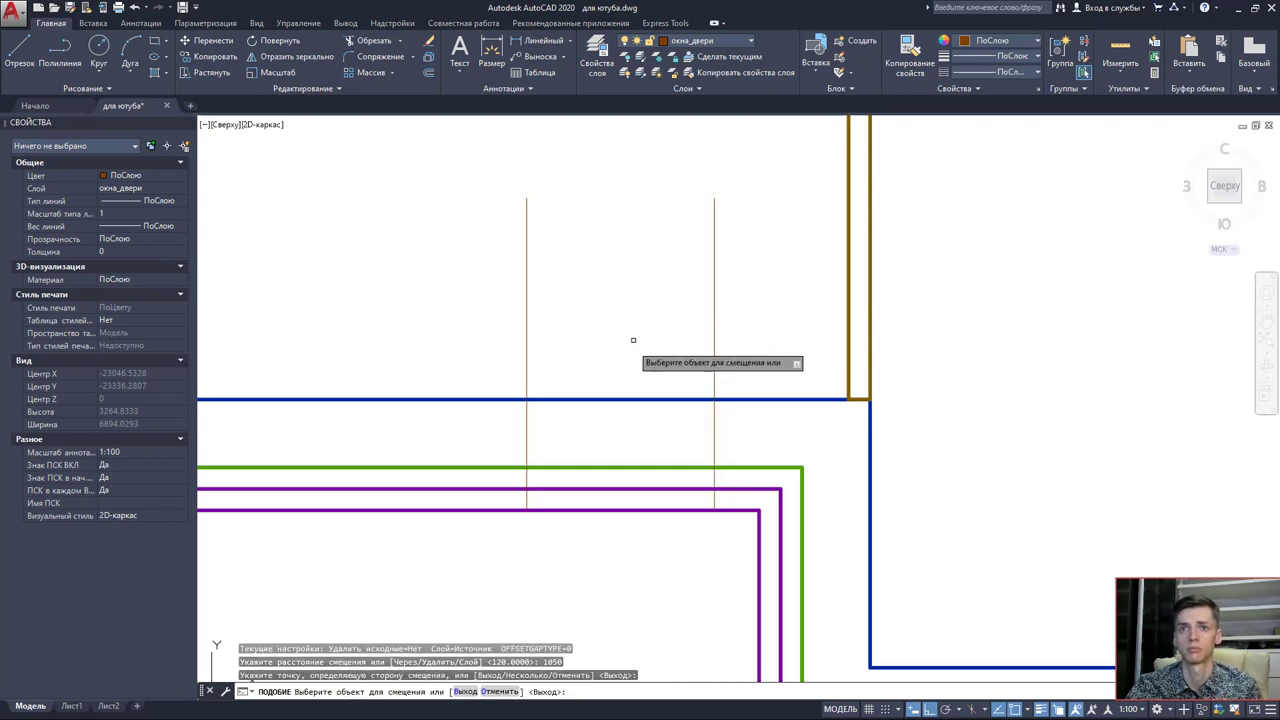
pyautogui.press('Escape')
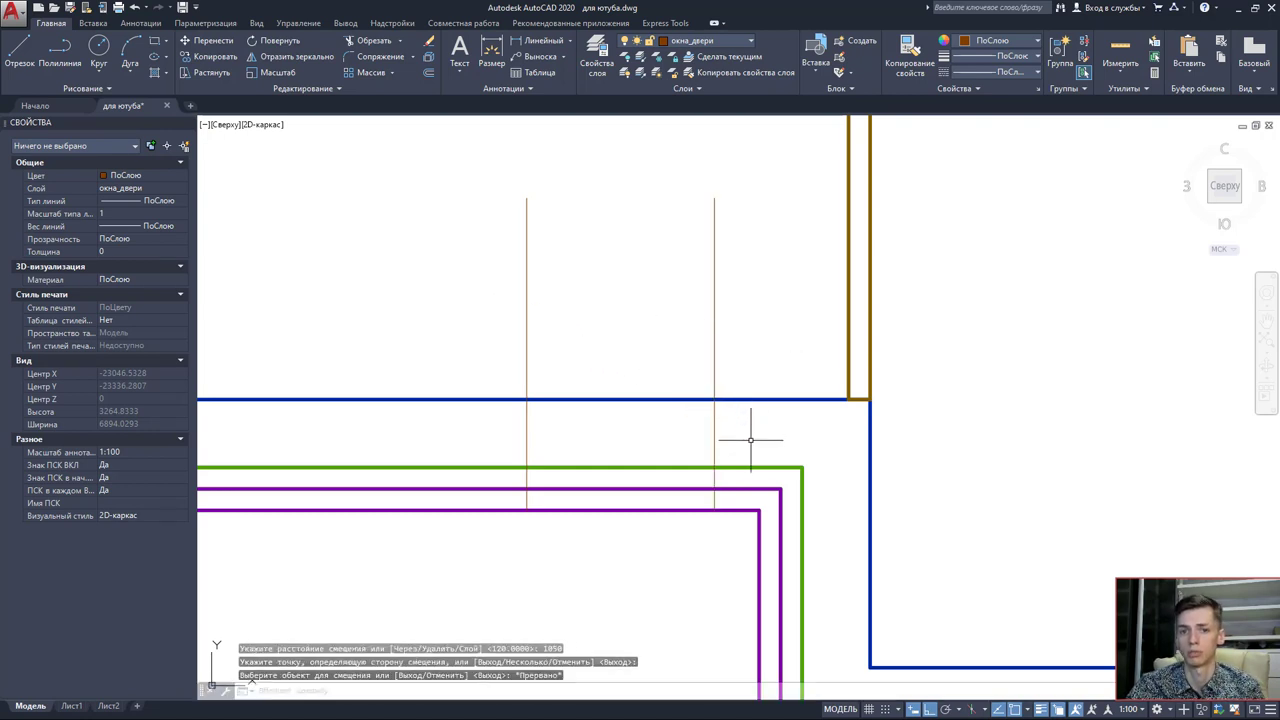
pyautogui.click(748, 537)
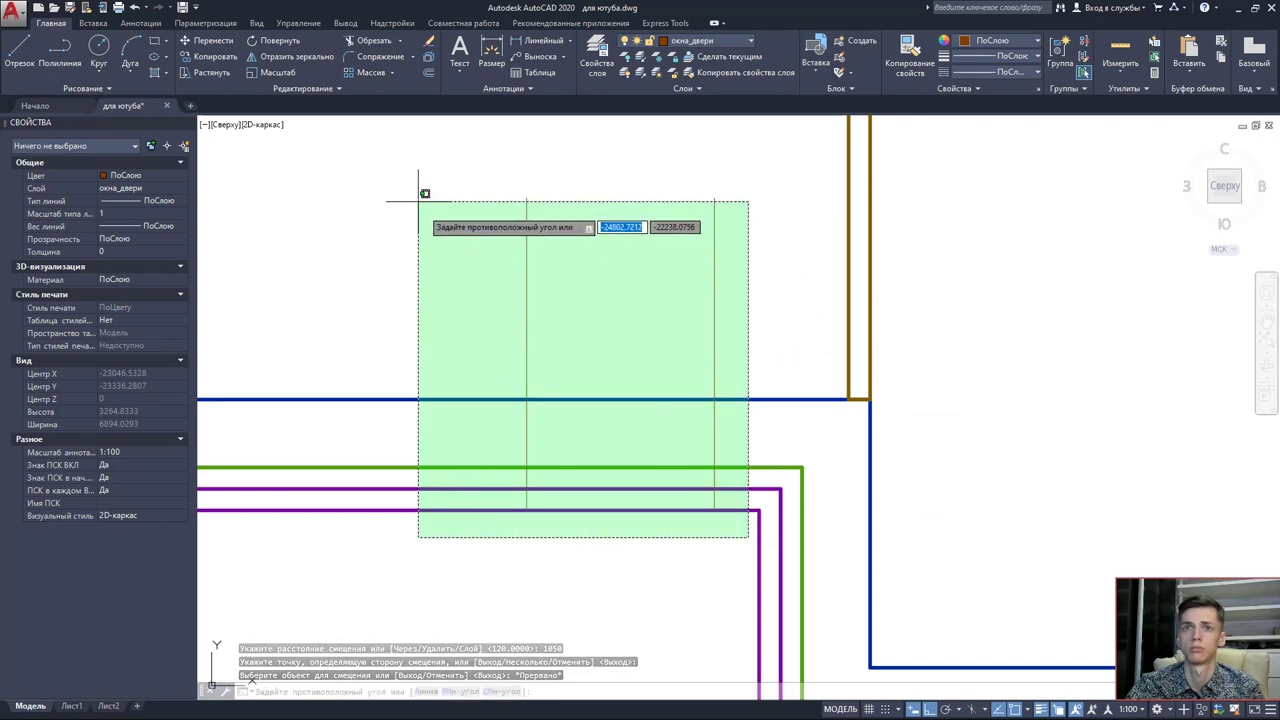
pyautogui.click(425, 196)
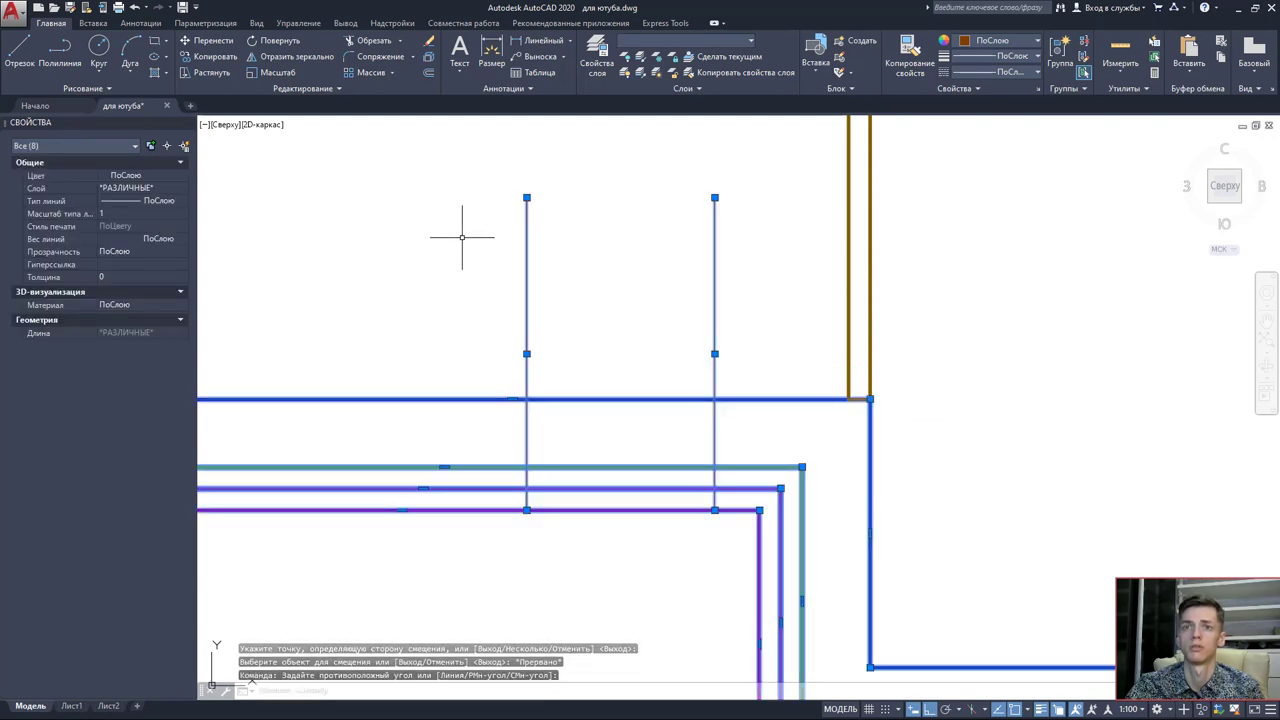
# Trim away the wall lines lying between the two vertical lines.
pyautogui.click(370, 42)
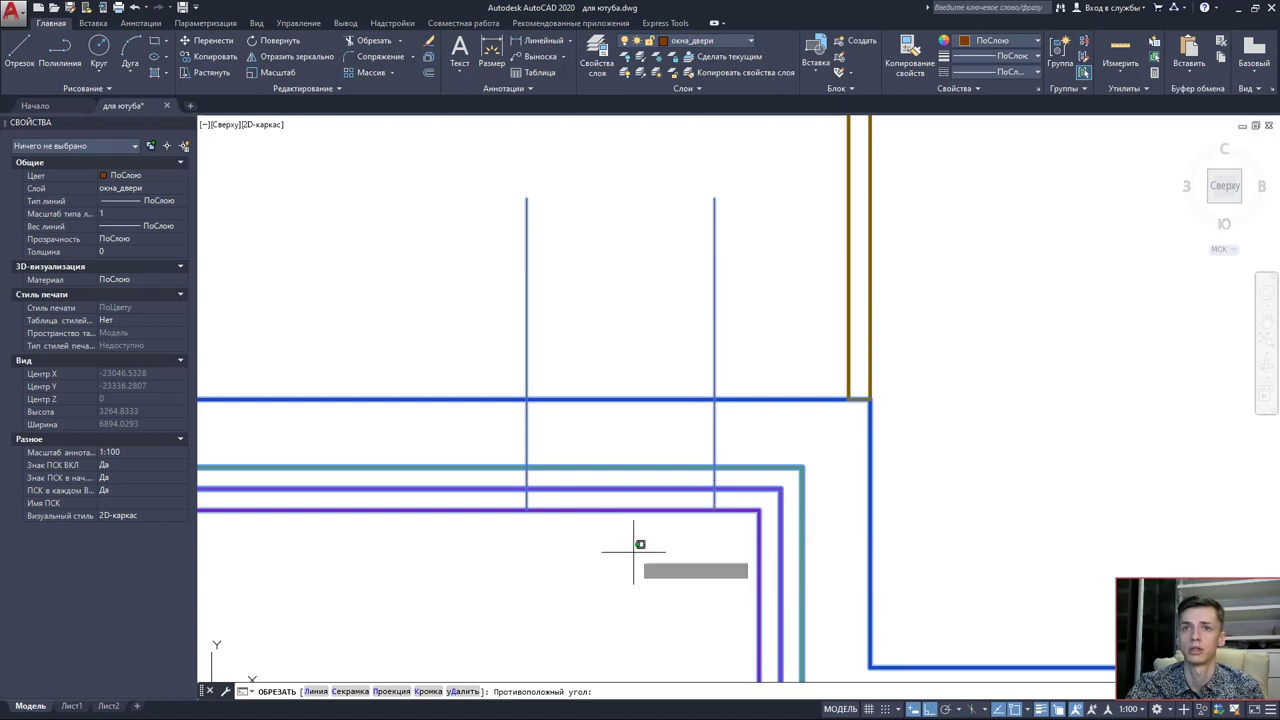
pyautogui.click(677, 509)
pyautogui.click(577, 301)
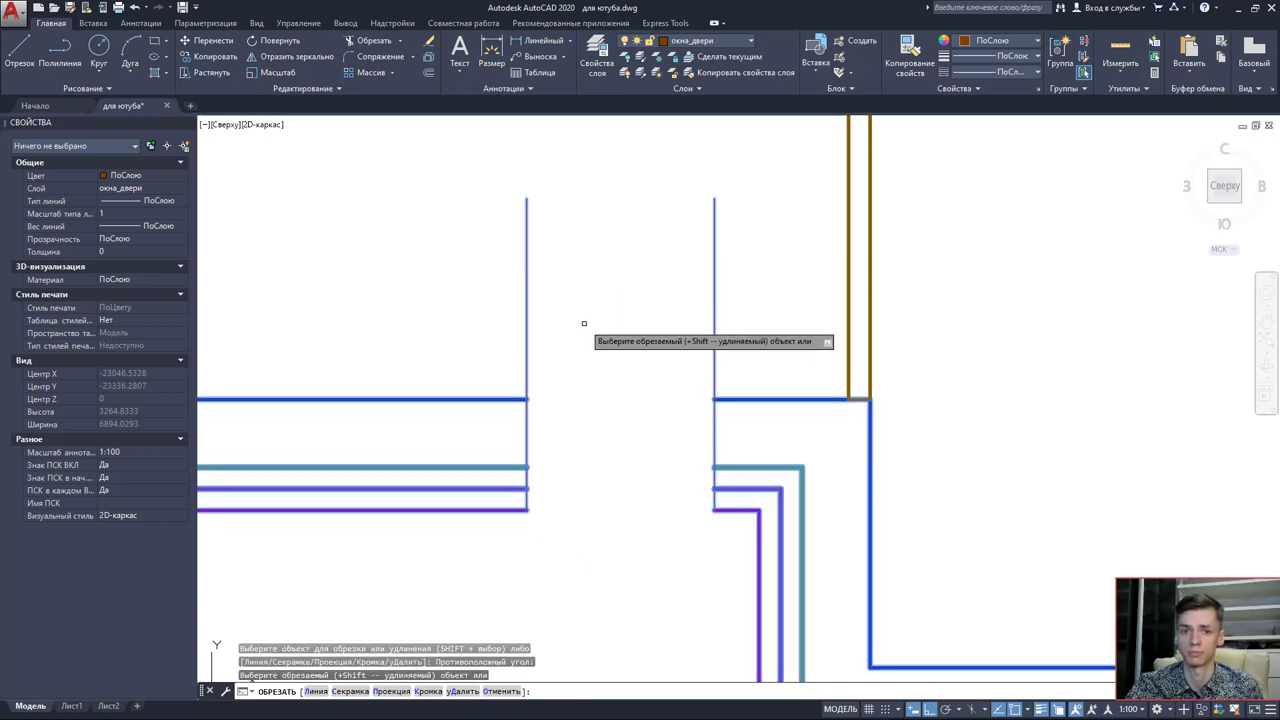
pyautogui.press('Escape')
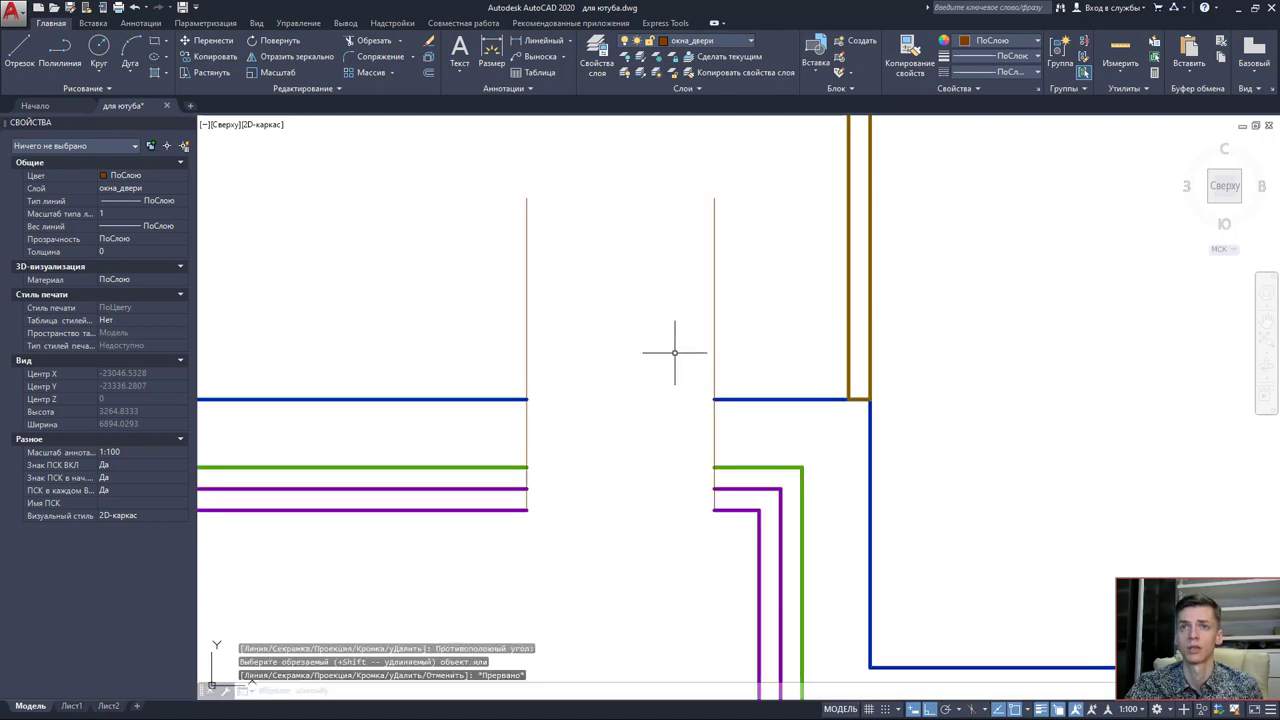
# Delete both vertical marker lines to leave the open wall gap.
pyautogui.click(750, 330)
pyautogui.click(470, 238)
pyautogui.press('Delete')
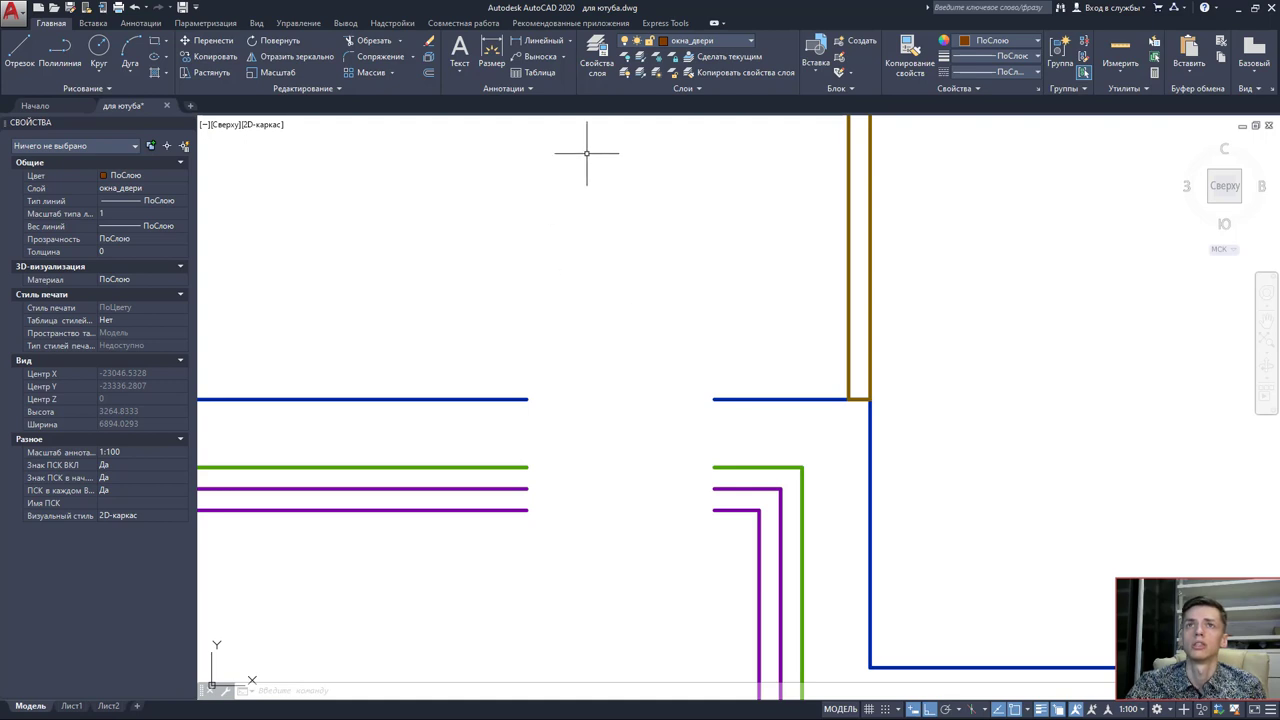
pyautogui.write('слойоткл')
# Turn off the облицовка and нес layers and make утеплитель the current layer.
pyautogui.click(631, 60)
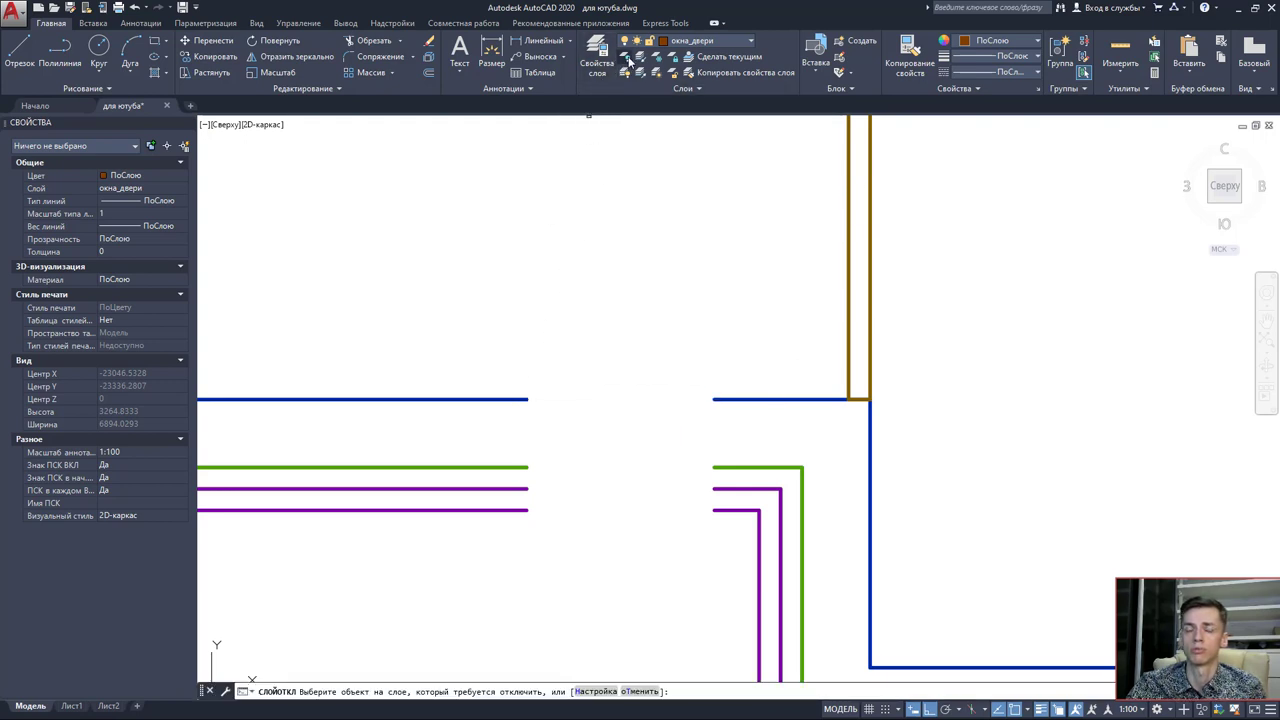
pyautogui.click(735, 43)
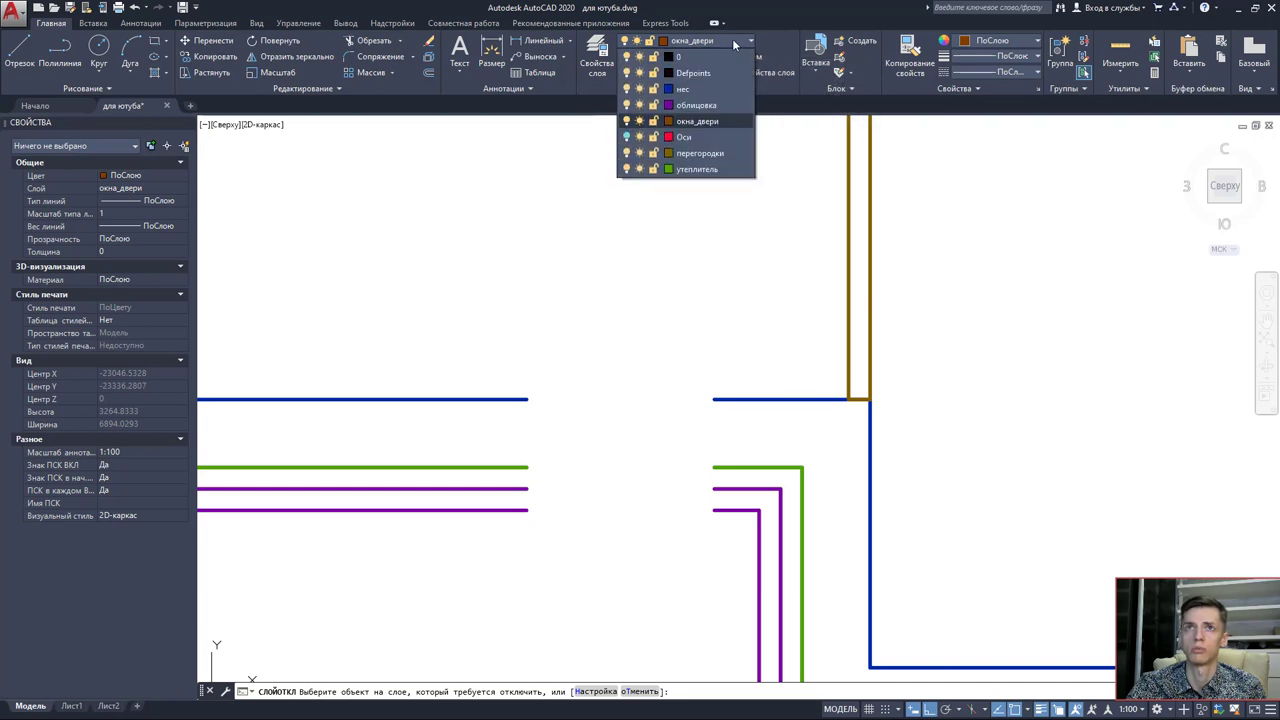
pyautogui.click(626, 105)
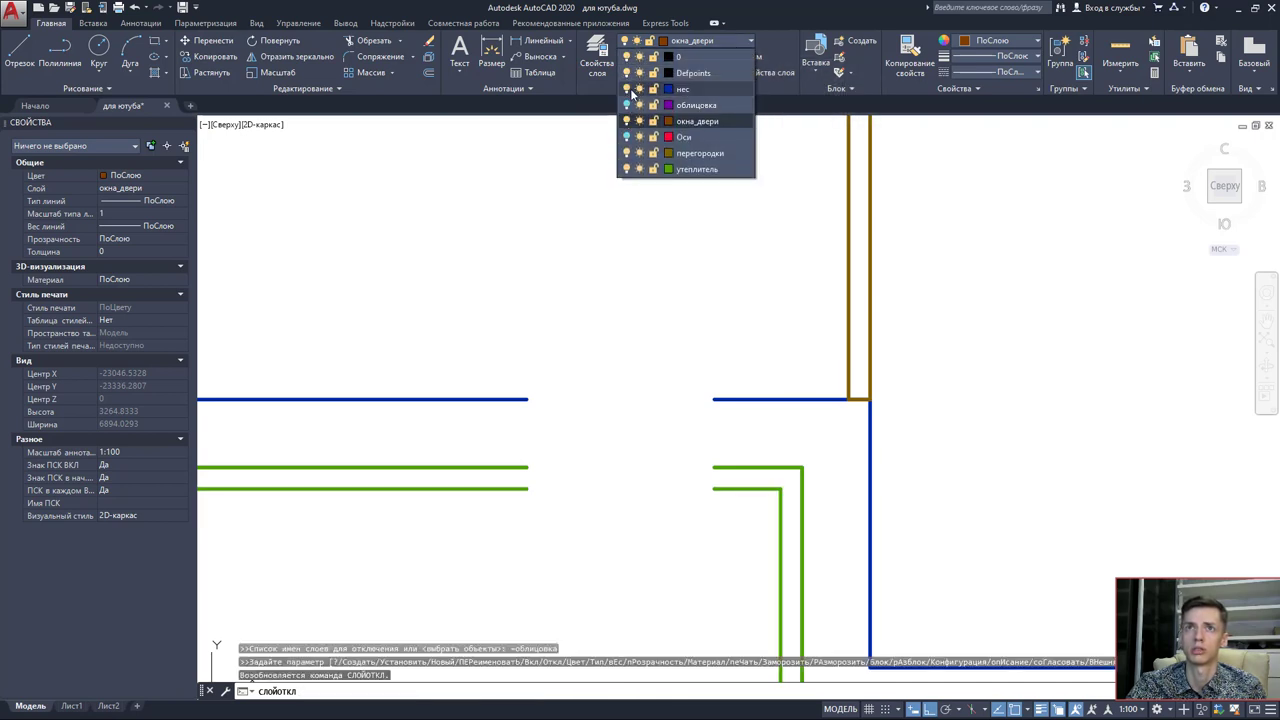
pyautogui.click(627, 89)
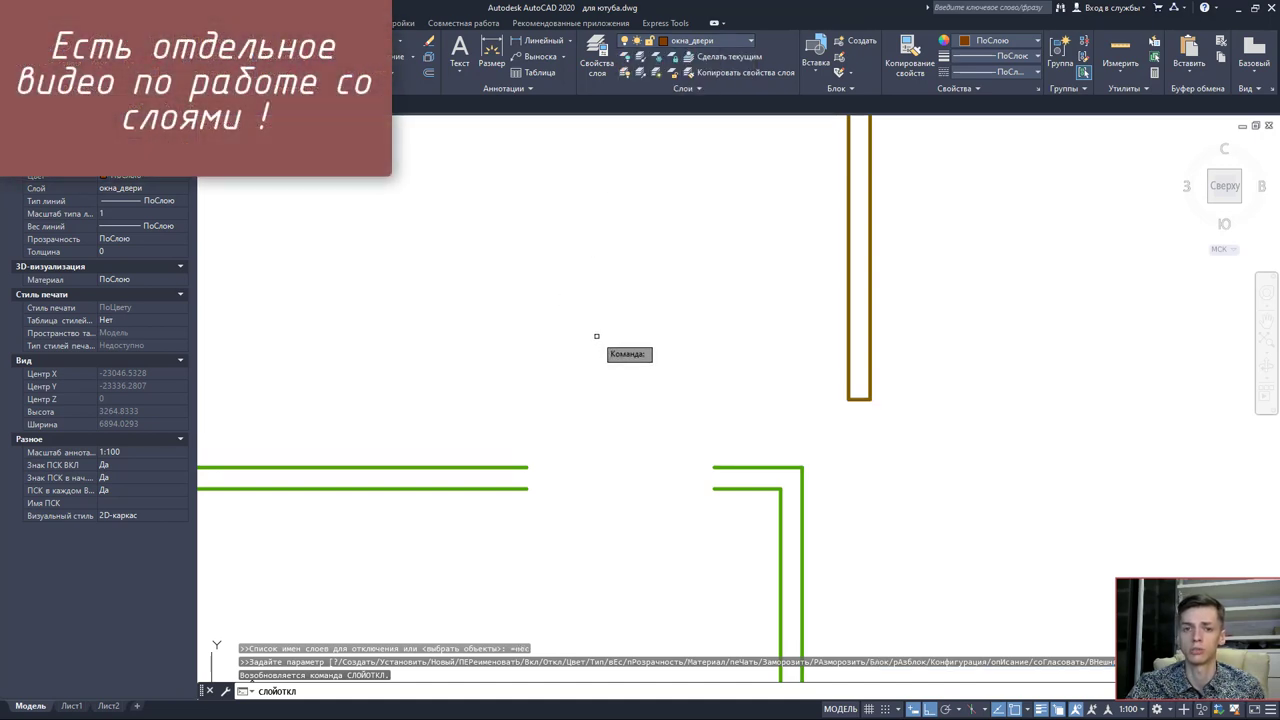
pyautogui.press('Escape')
pyautogui.click(714, 40)
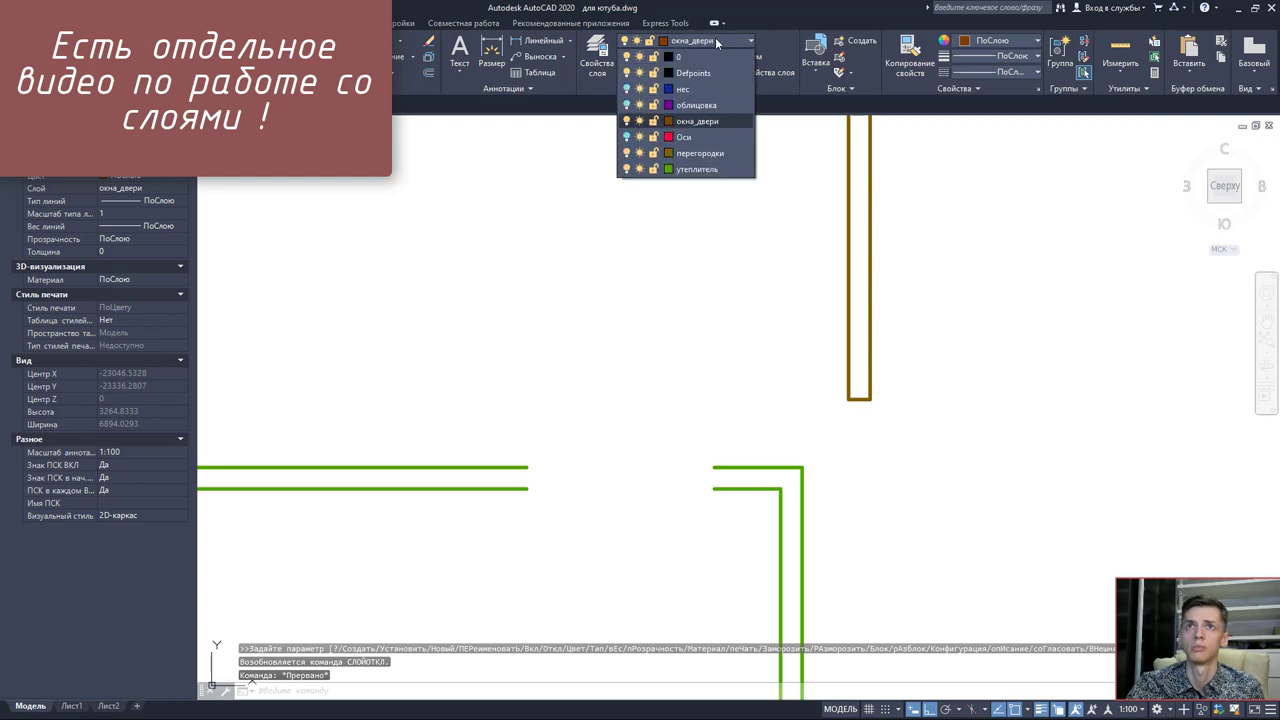
pyautogui.click(697, 169)
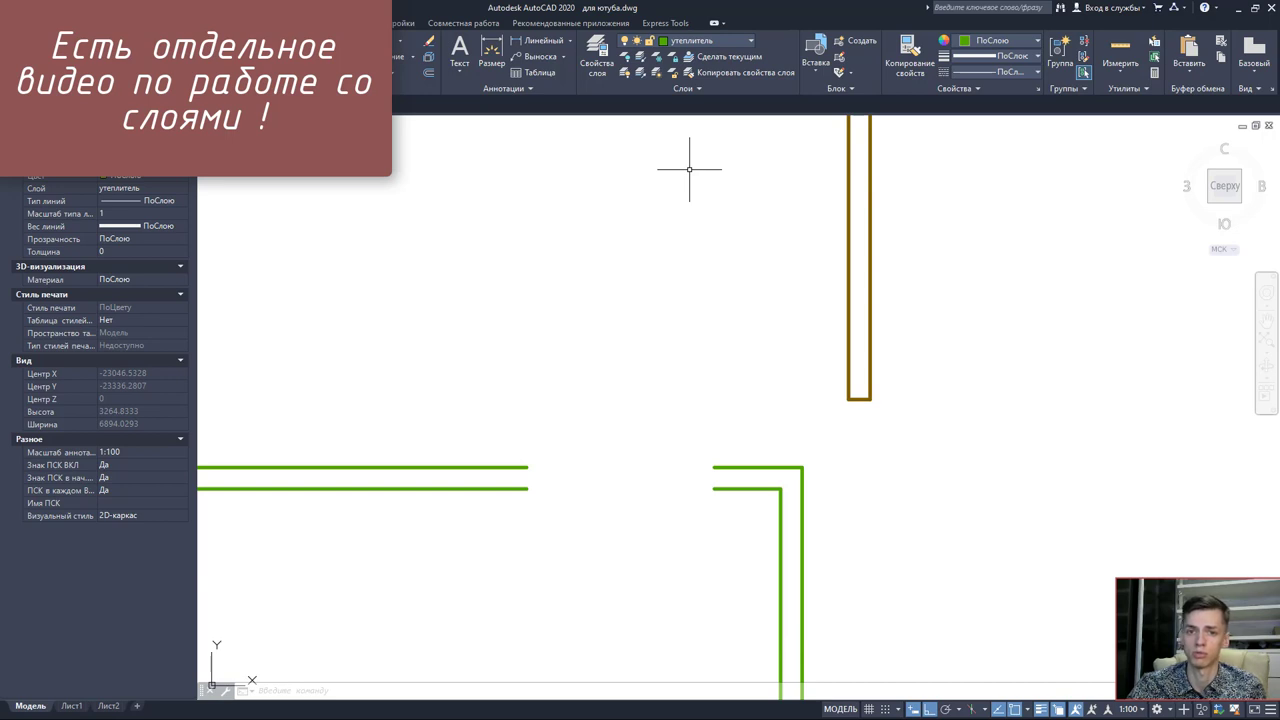
# Draw short closing lines across both green insulation wall ends at the opening.
pyautogui.write('l')
pyautogui.press('Return')
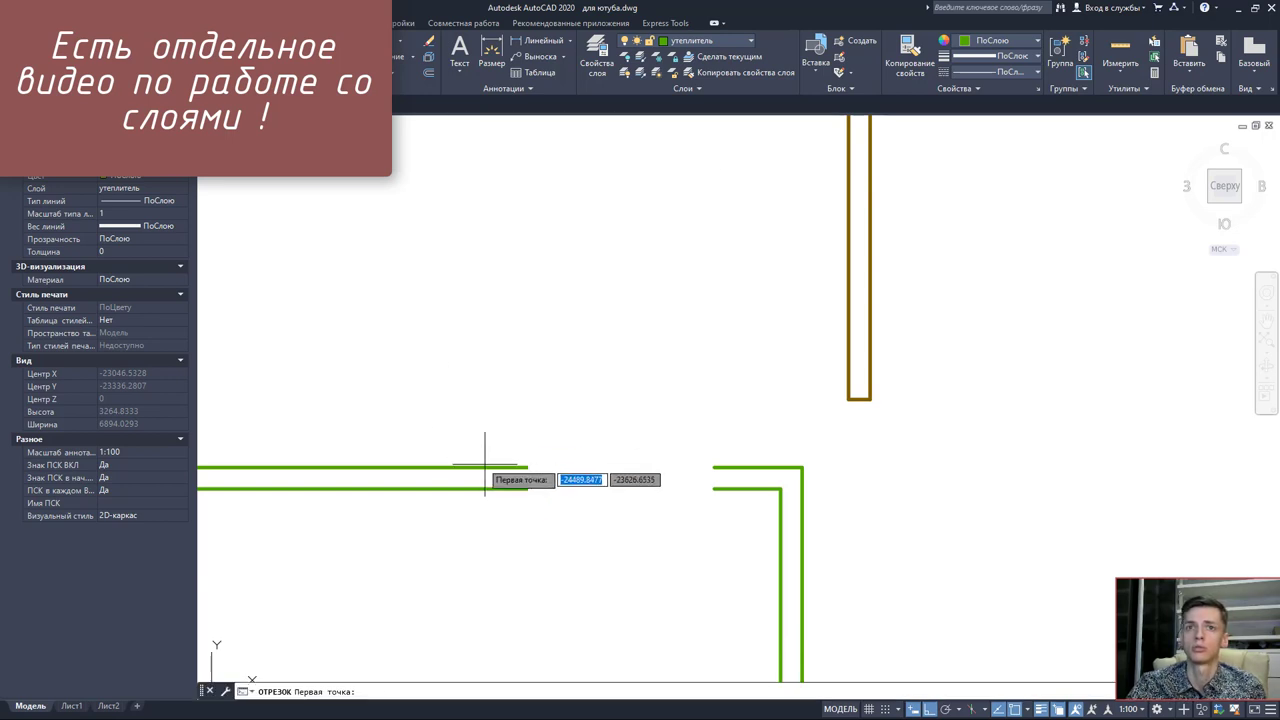
pyautogui.click(527, 489)
pyautogui.click(527, 467)
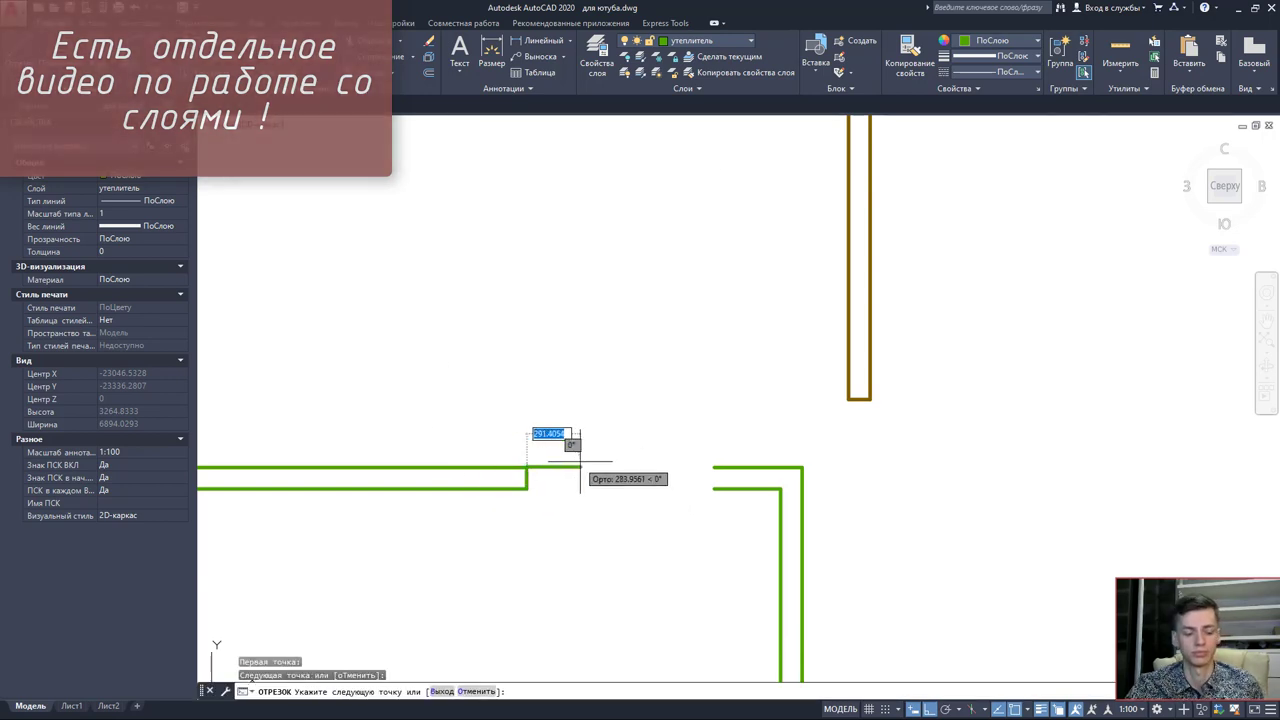
pyautogui.press('Return')
pyautogui.press('Return')
pyautogui.click(714, 489)
pyautogui.click(714, 467)
pyautogui.press('Escape')
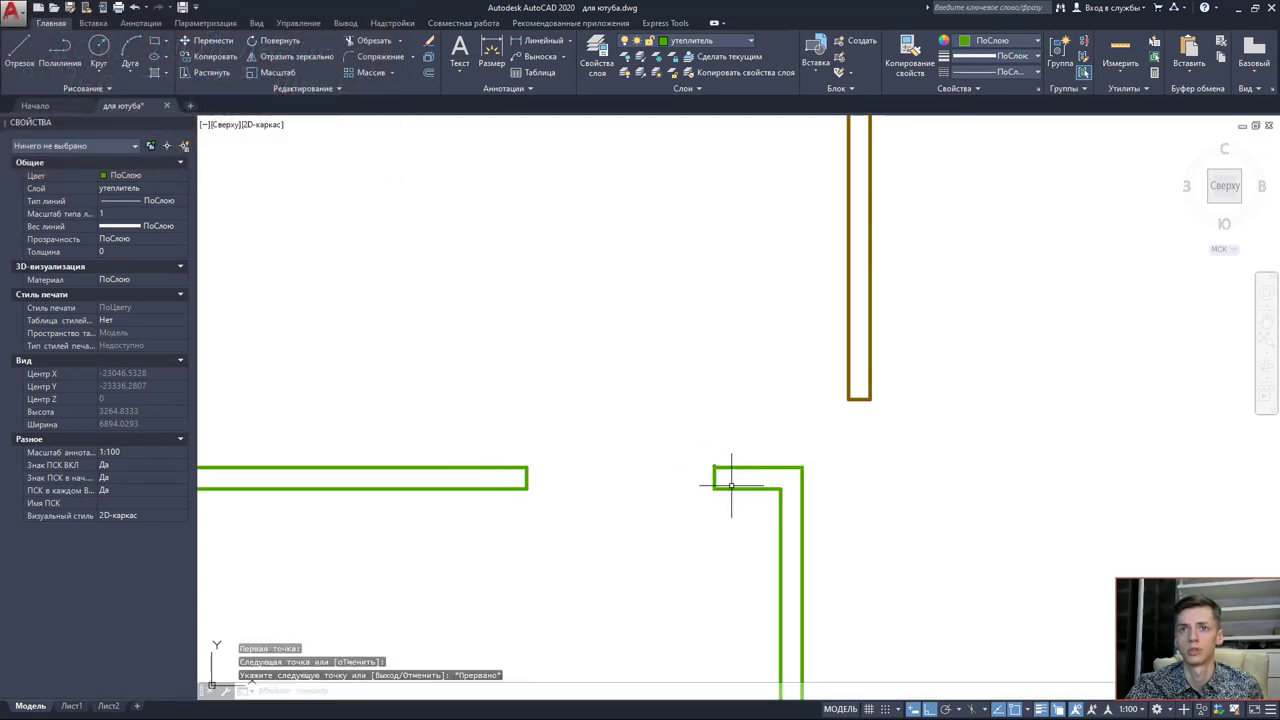
pyautogui.scroll(6, 718, 474)
pyautogui.click(706, 477)
pyautogui.click(701, 447)
pyautogui.click(701, 447)
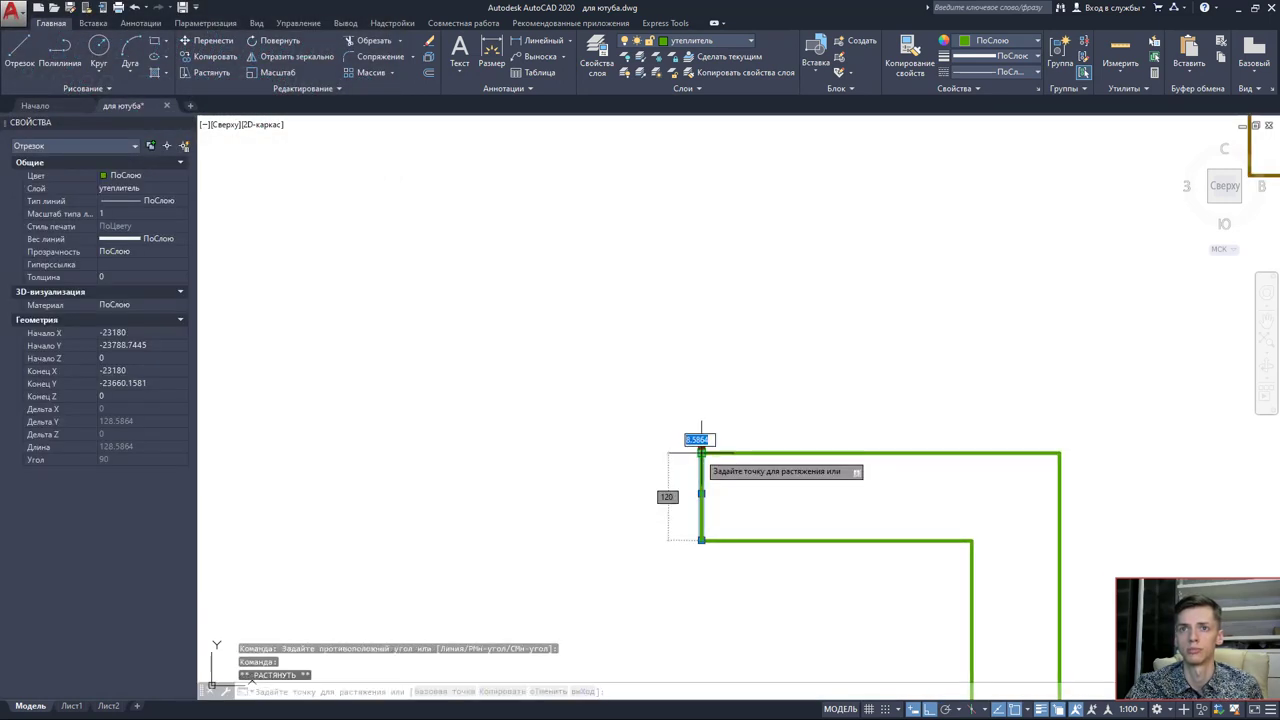
pyautogui.press('Escape')
pyautogui.scroll(-6, 657, 432)
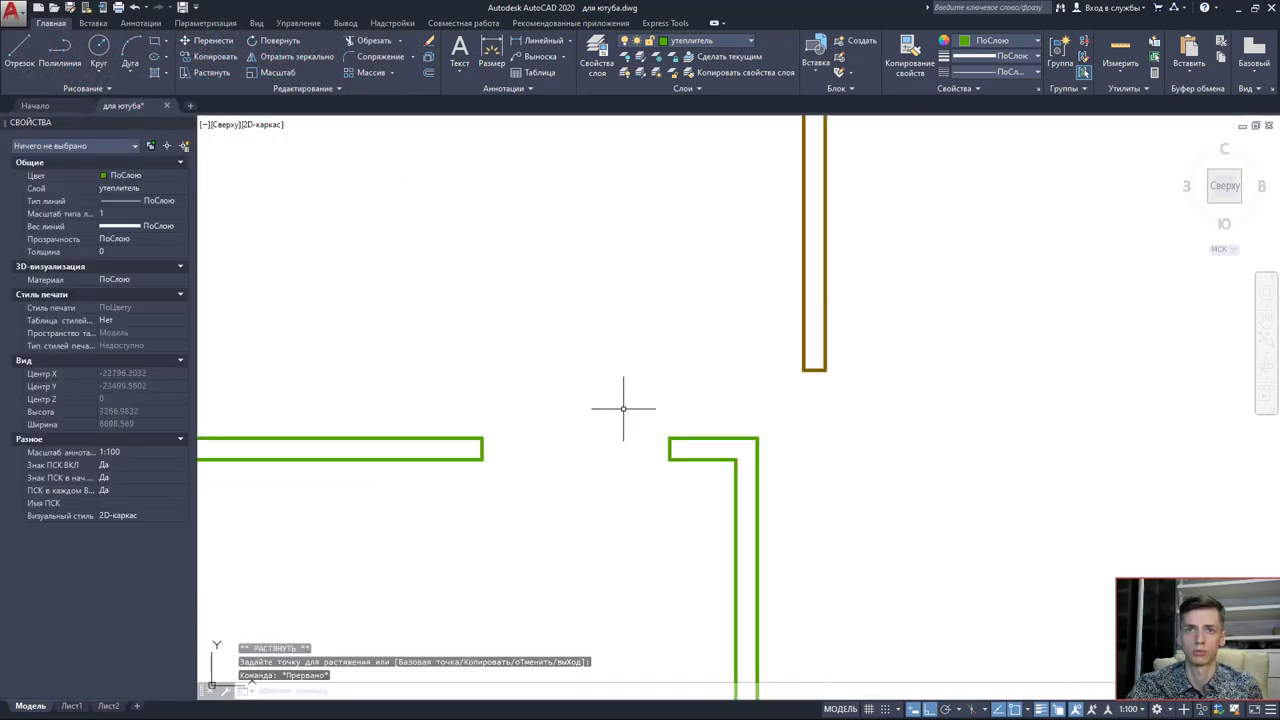
# Turn off the утеплитель layer, and turn on облицовка as the current layer.
pyautogui.click(721, 44)
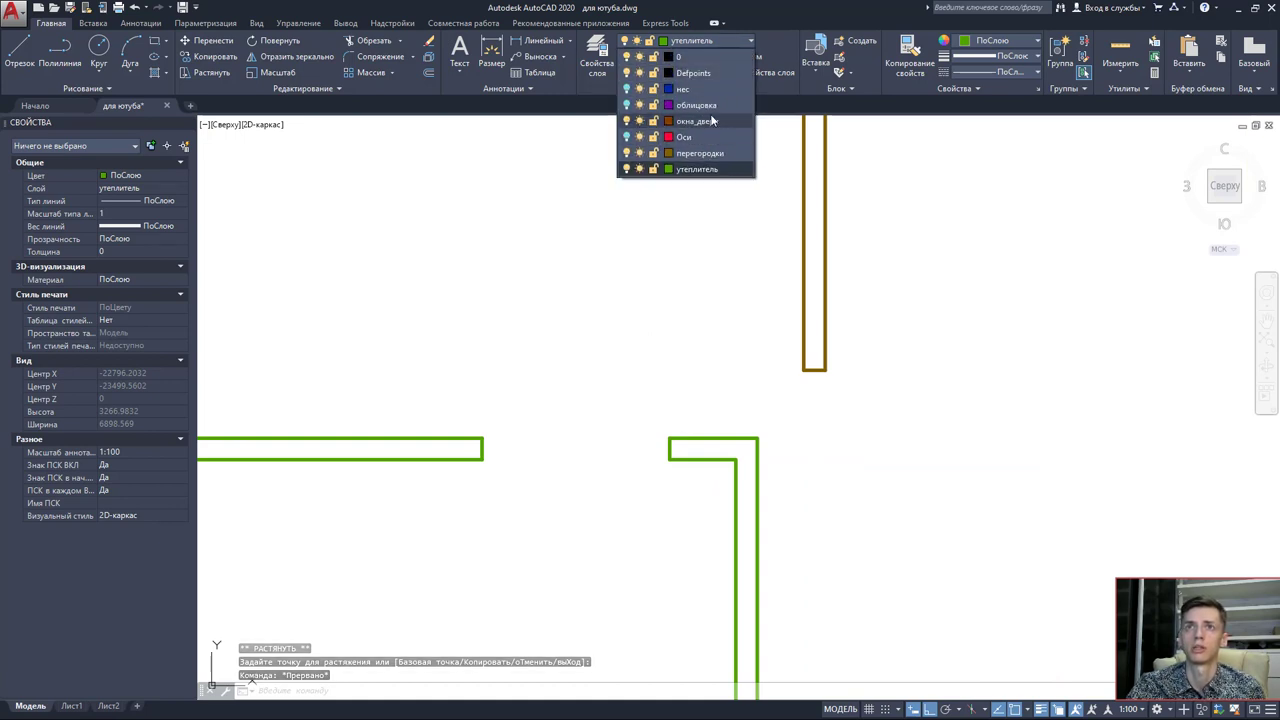
pyautogui.click(625, 170)
pyautogui.click(584, 343)
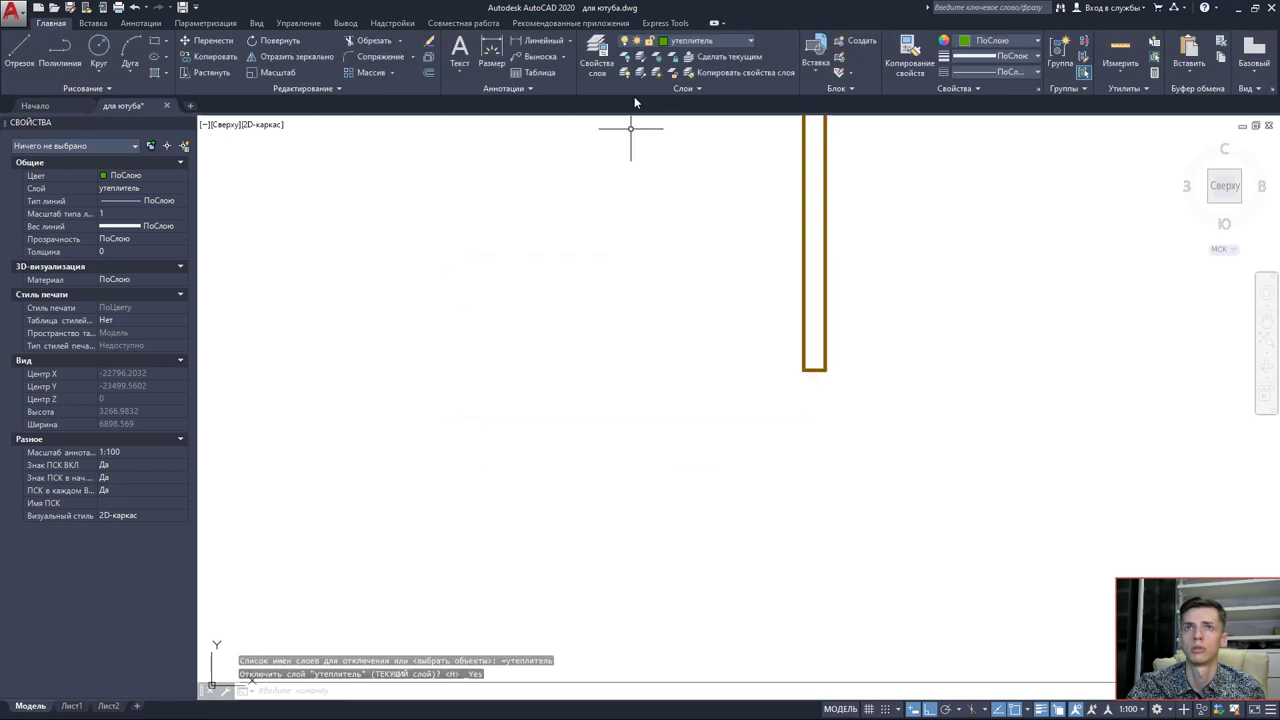
pyautogui.click(690, 41)
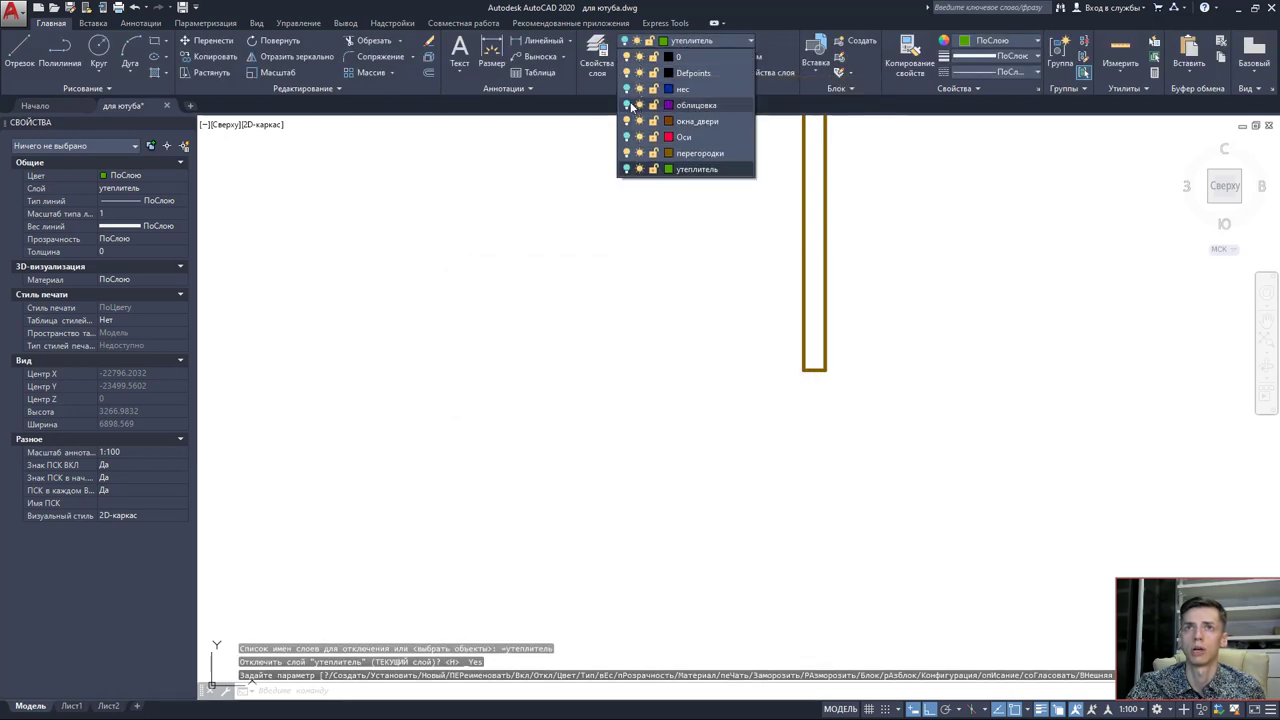
pyautogui.click(626, 105)
pyautogui.click(688, 106)
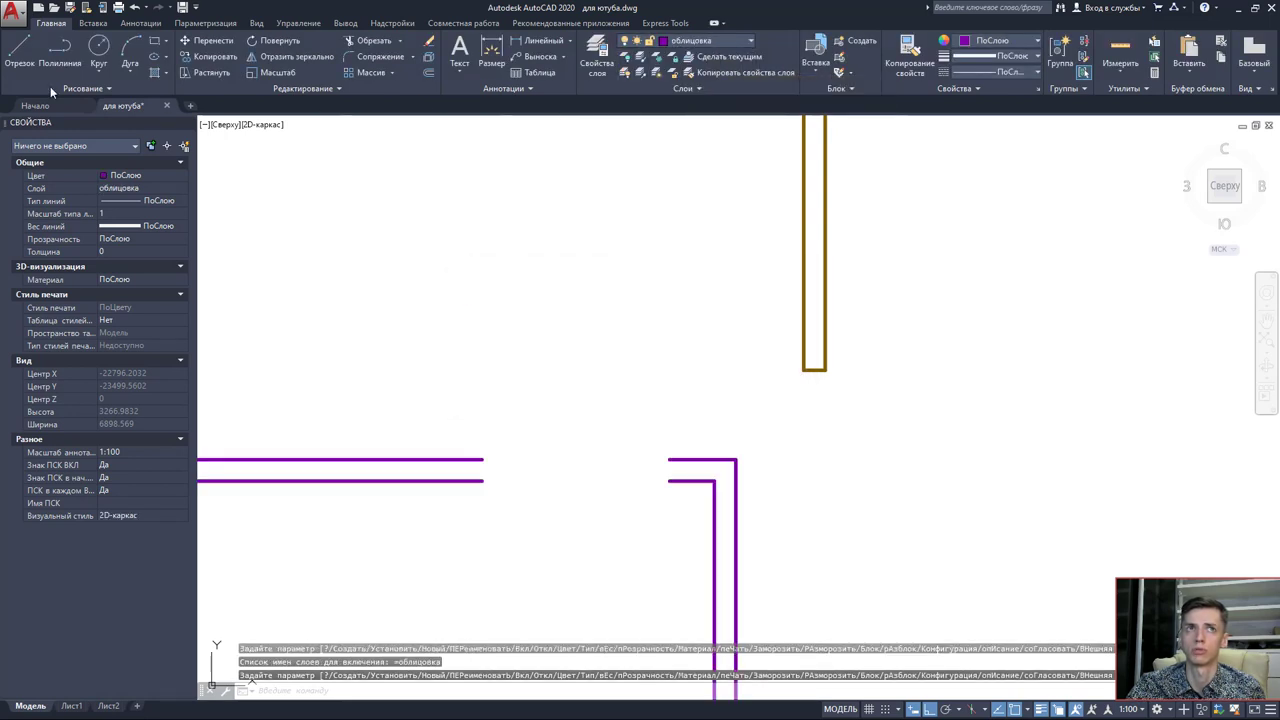
# Draw closing lines across both purple cladding wall ends at the opening.
pyautogui.click(19, 50)
pyautogui.click(483, 481)
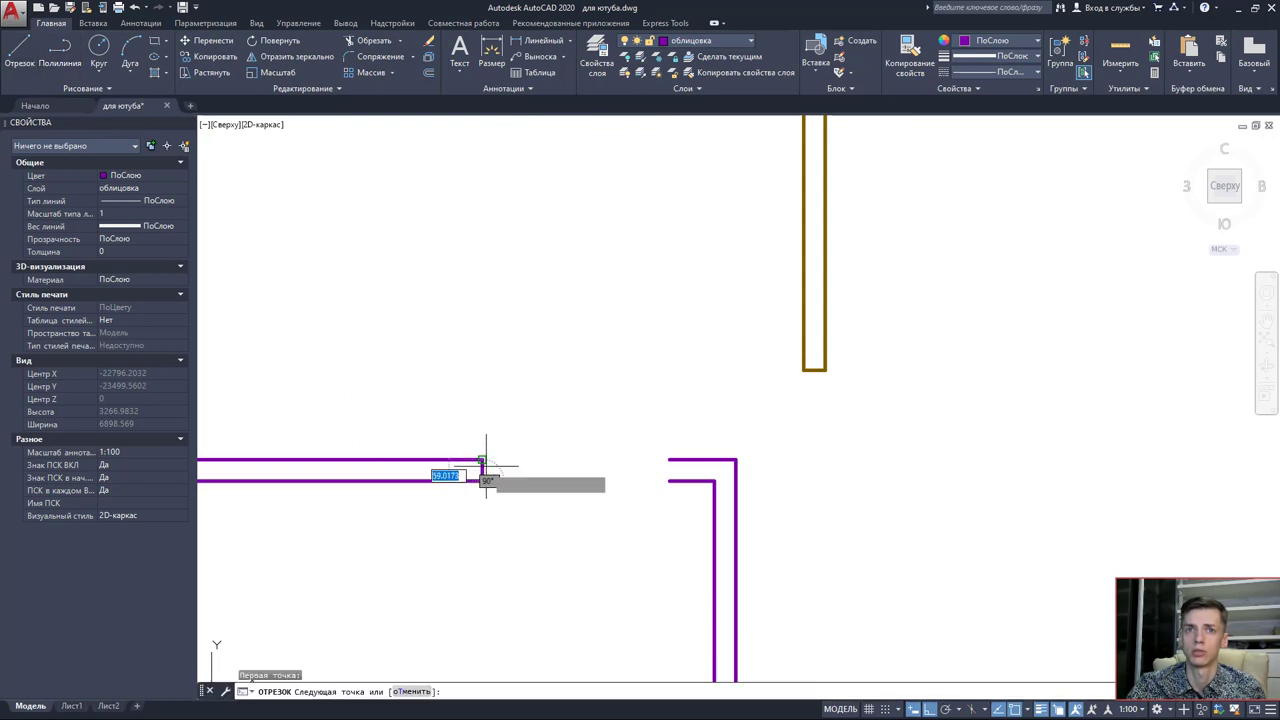
pyautogui.click(483, 459)
pyautogui.press('Escape')
pyautogui.press('space')
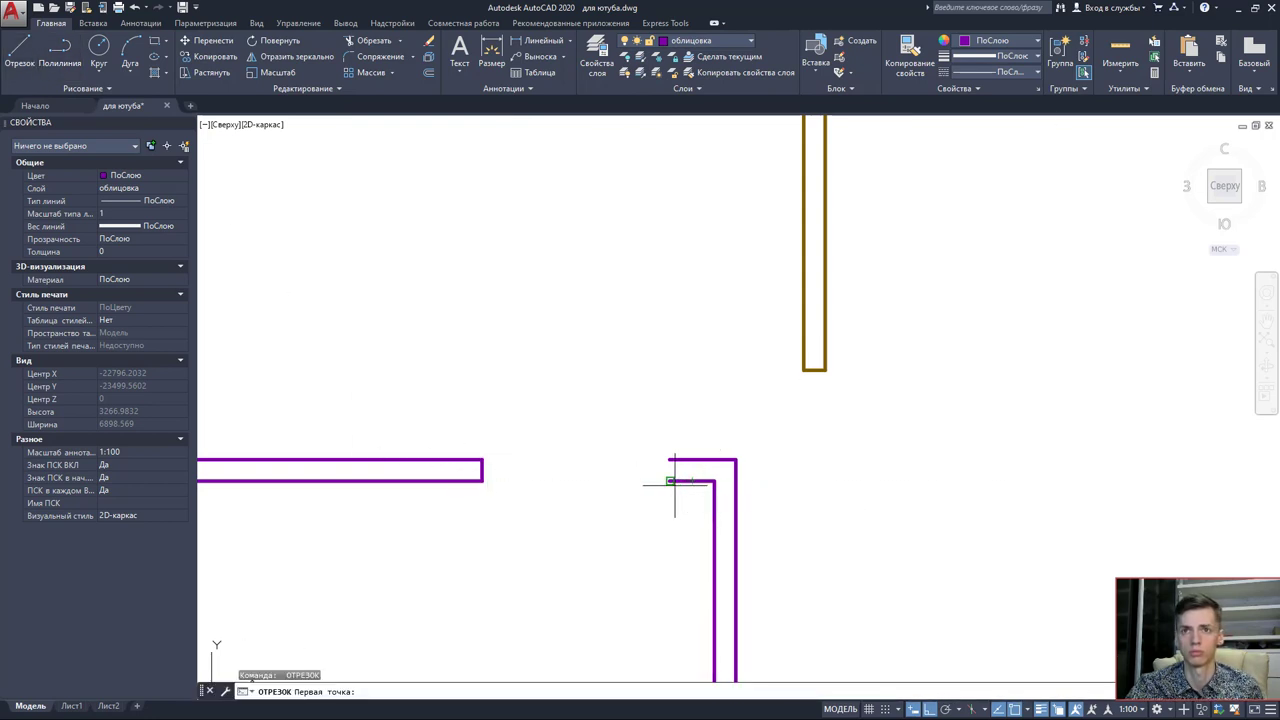
pyautogui.click(668, 481)
pyautogui.click(668, 459)
pyautogui.press('Escape')
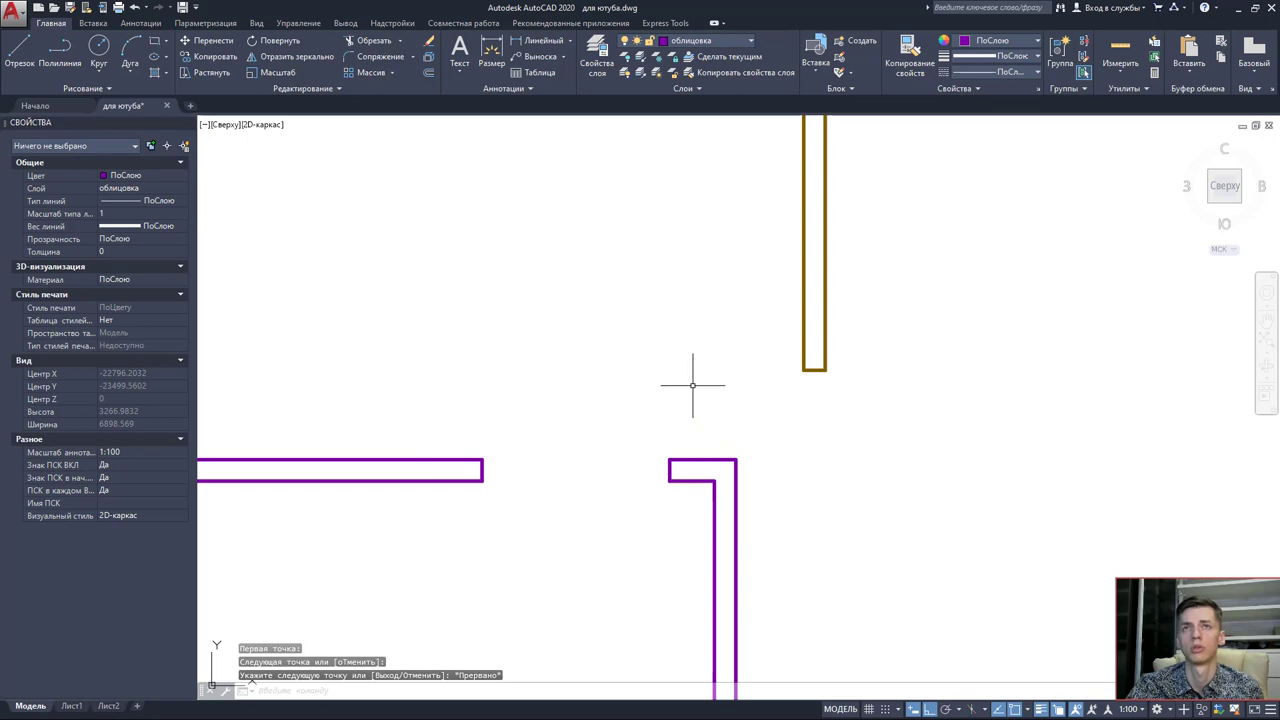
# Turn off облицовка and make нес the current layer with its walls visible again.
pyautogui.click(625, 58)
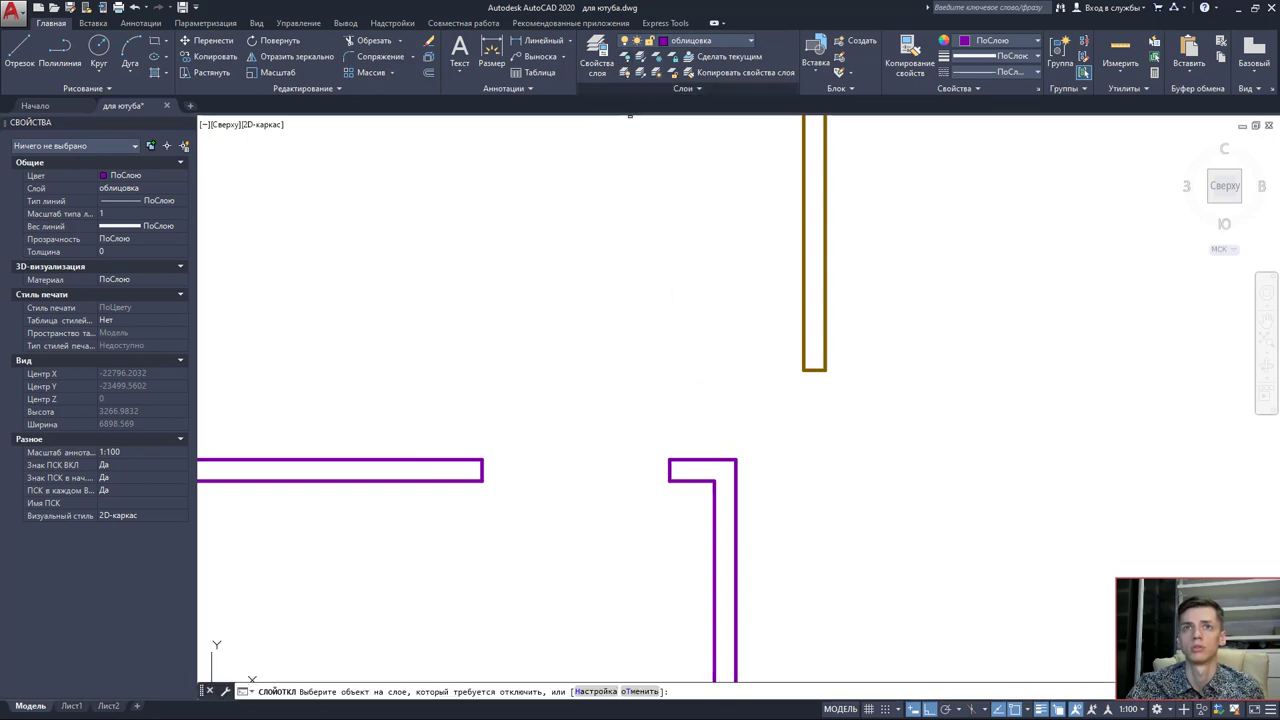
pyautogui.click(669, 471)
pyautogui.click(688, 509)
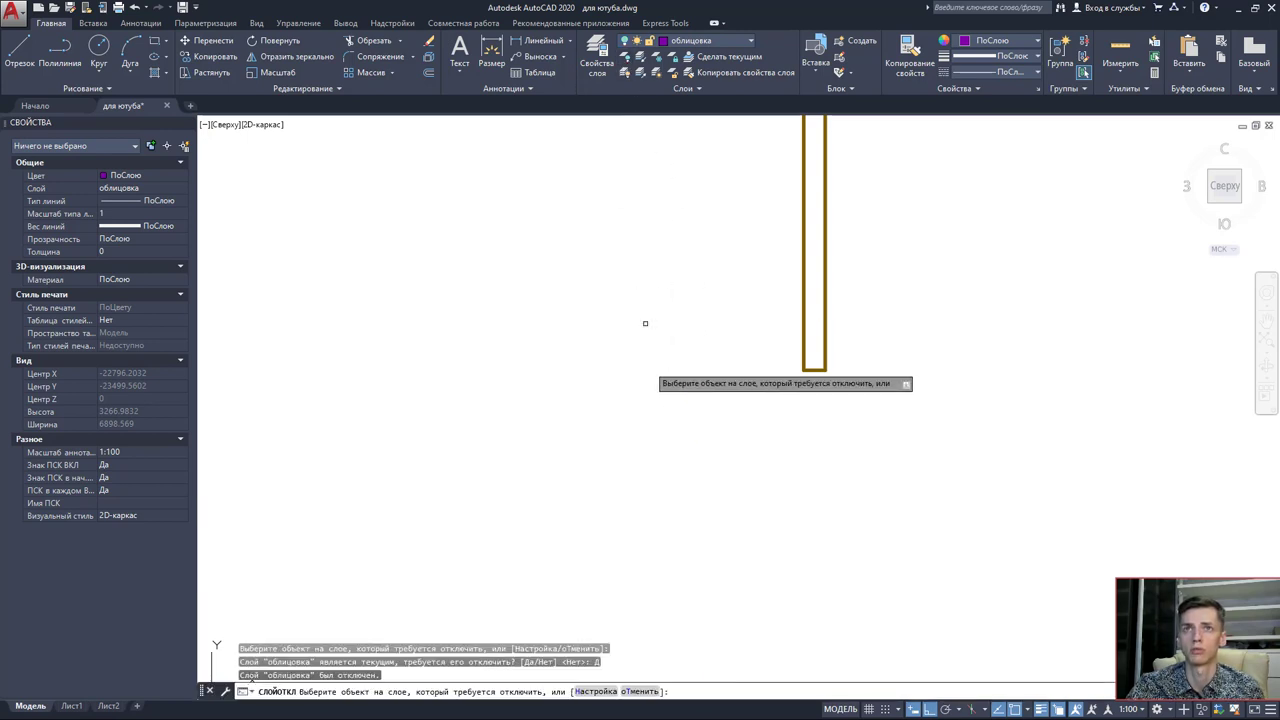
pyautogui.click(700, 41)
pyautogui.click(630, 87)
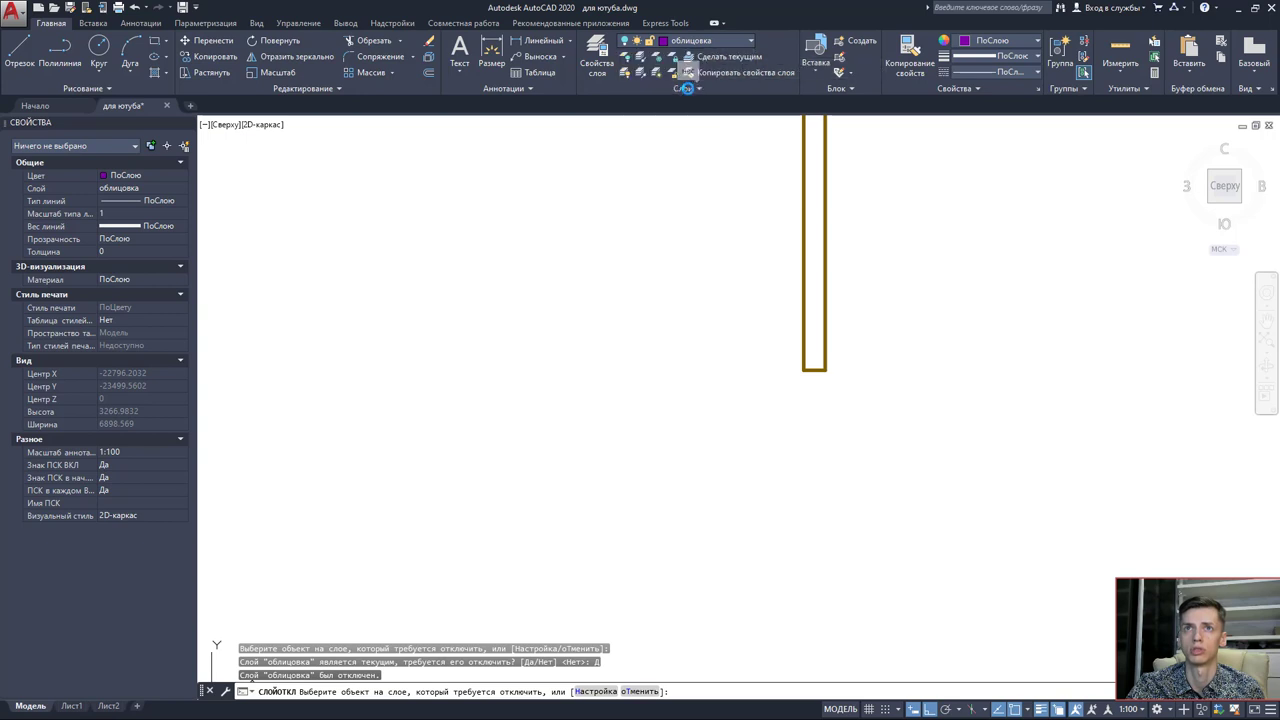
pyautogui.click(603, 358)
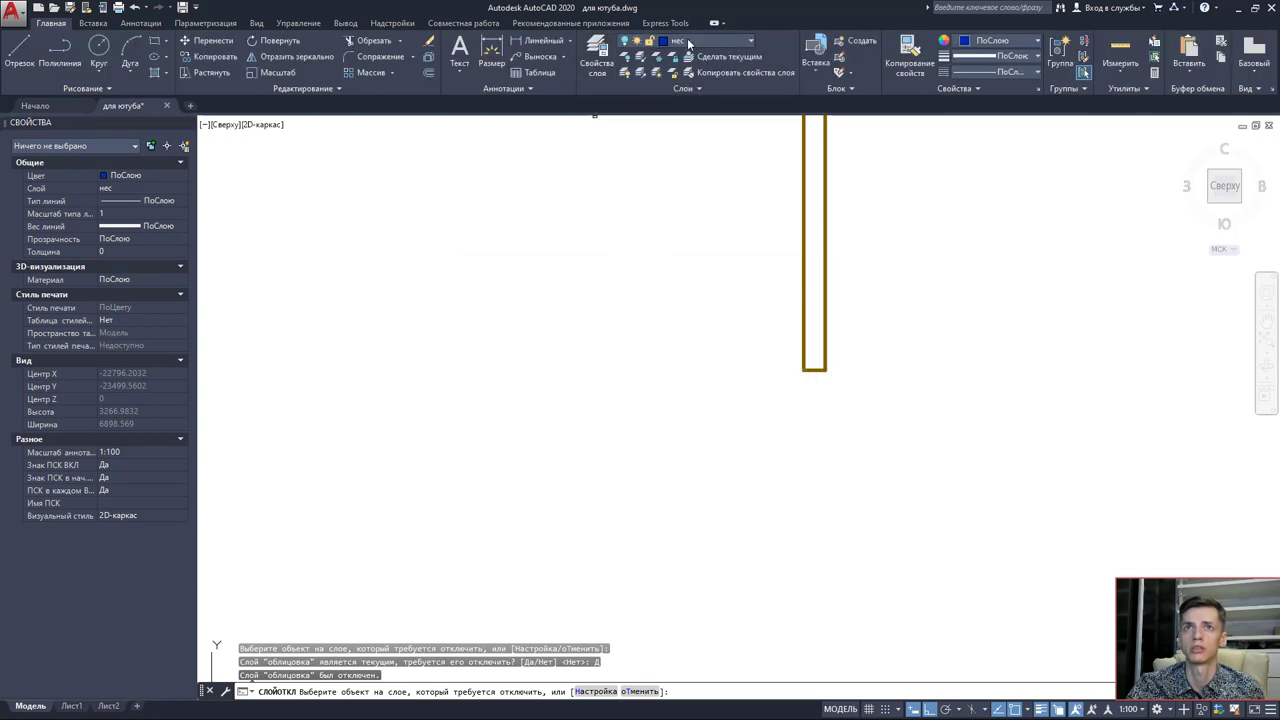
pyautogui.click(688, 43)
pyautogui.click(627, 89)
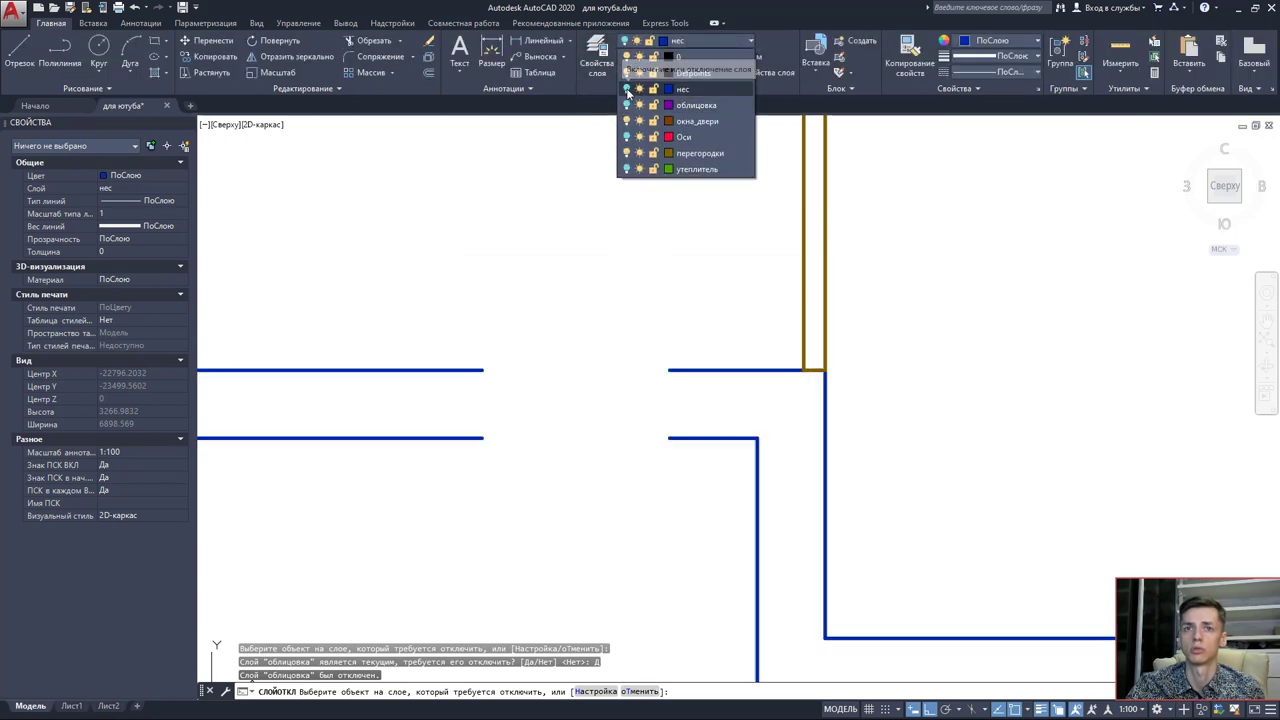
pyautogui.click(466, 186)
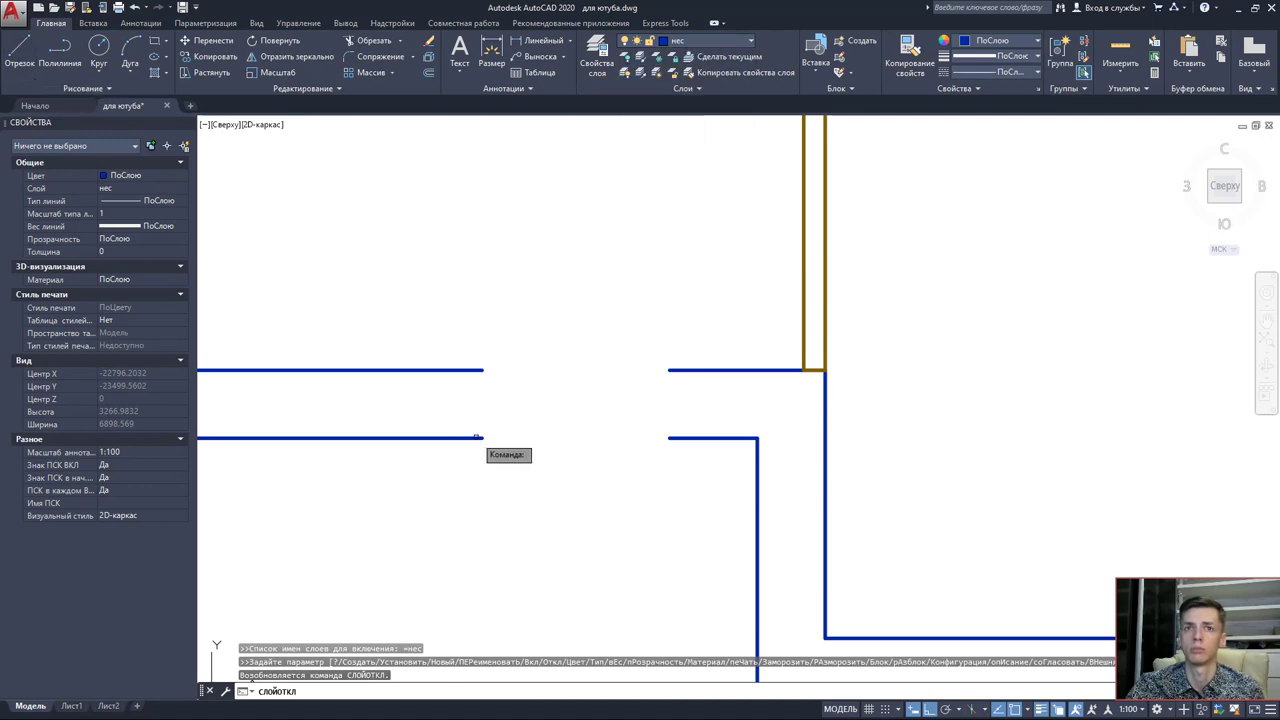
# Cap the left and right wall ends at the opening with short vertical lines.
pyautogui.click(18, 50)
pyautogui.click(482, 437)
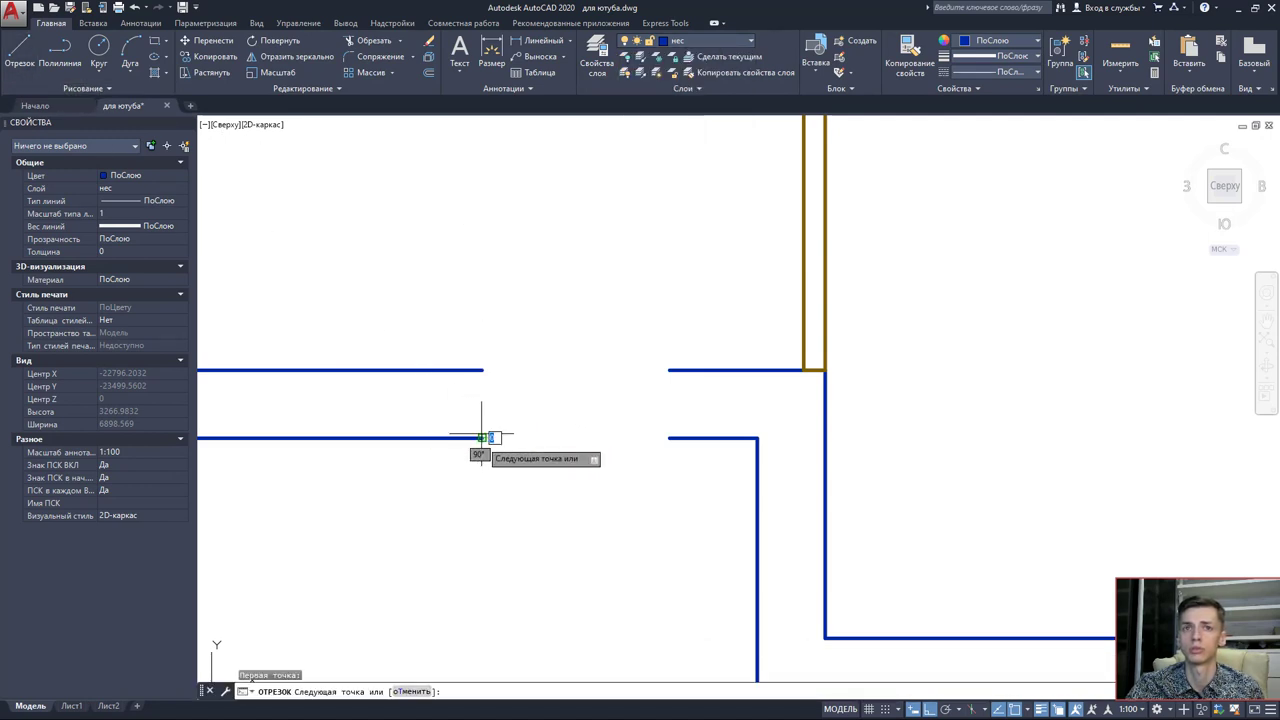
pyautogui.click(482, 370)
pyautogui.press('Escape')
pyautogui.press('space')
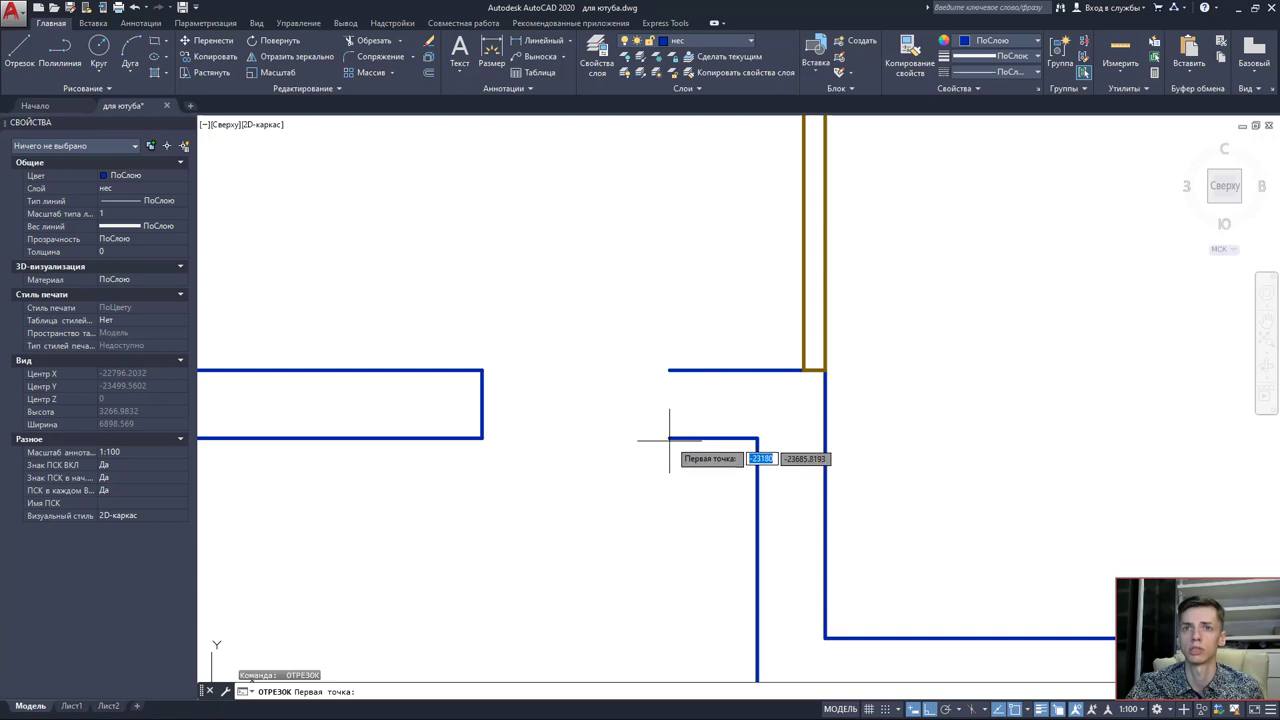
pyautogui.click(668, 437)
pyautogui.click(668, 370)
pyautogui.press('Escape')
# Try joining the wall lines around the opening into one polyline, then undo it.
pyautogui.scroll(-3, 619, 458)
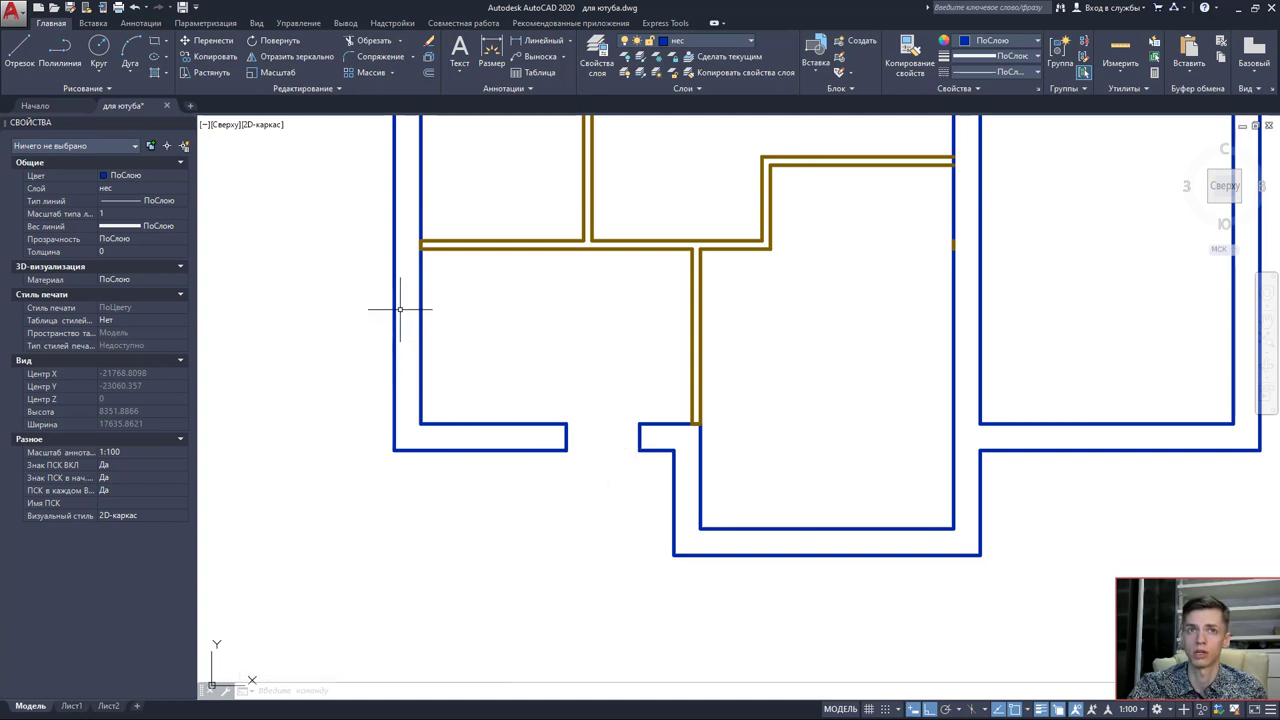
pyautogui.scroll(-5, 407, 333)
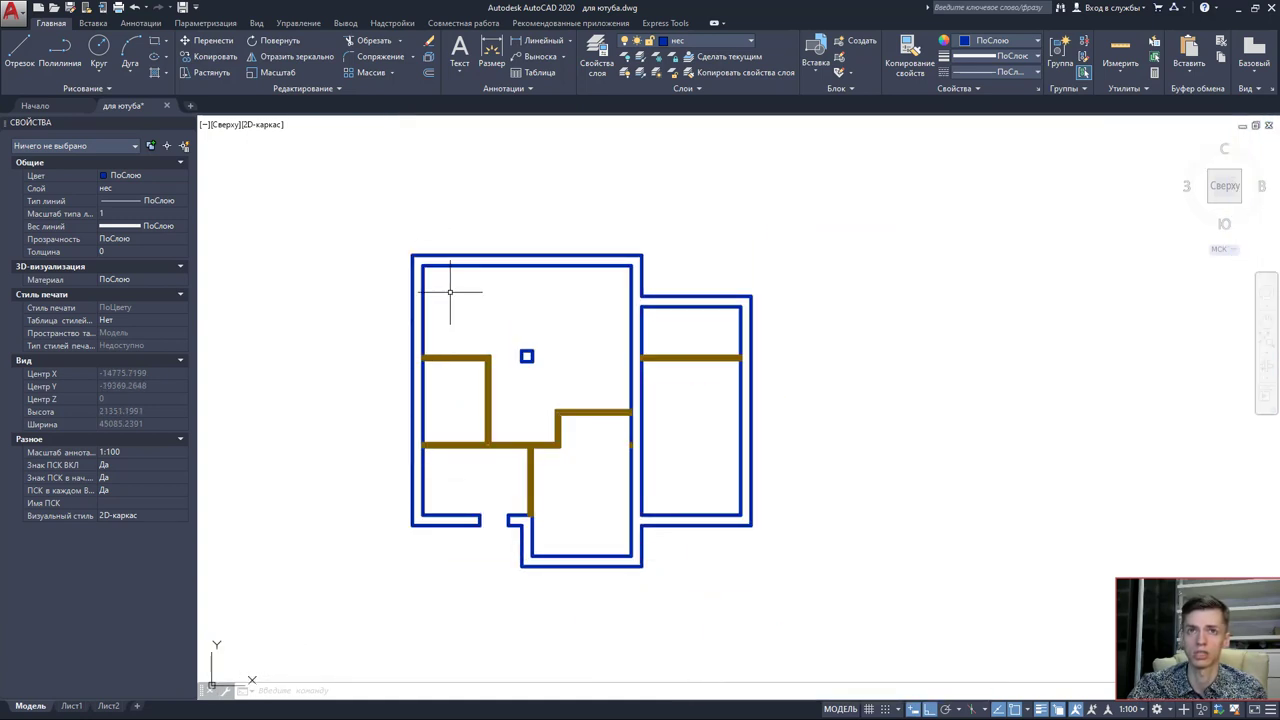
pyautogui.scroll(4, 449, 260)
pyautogui.scroll(-2, 450, 275)
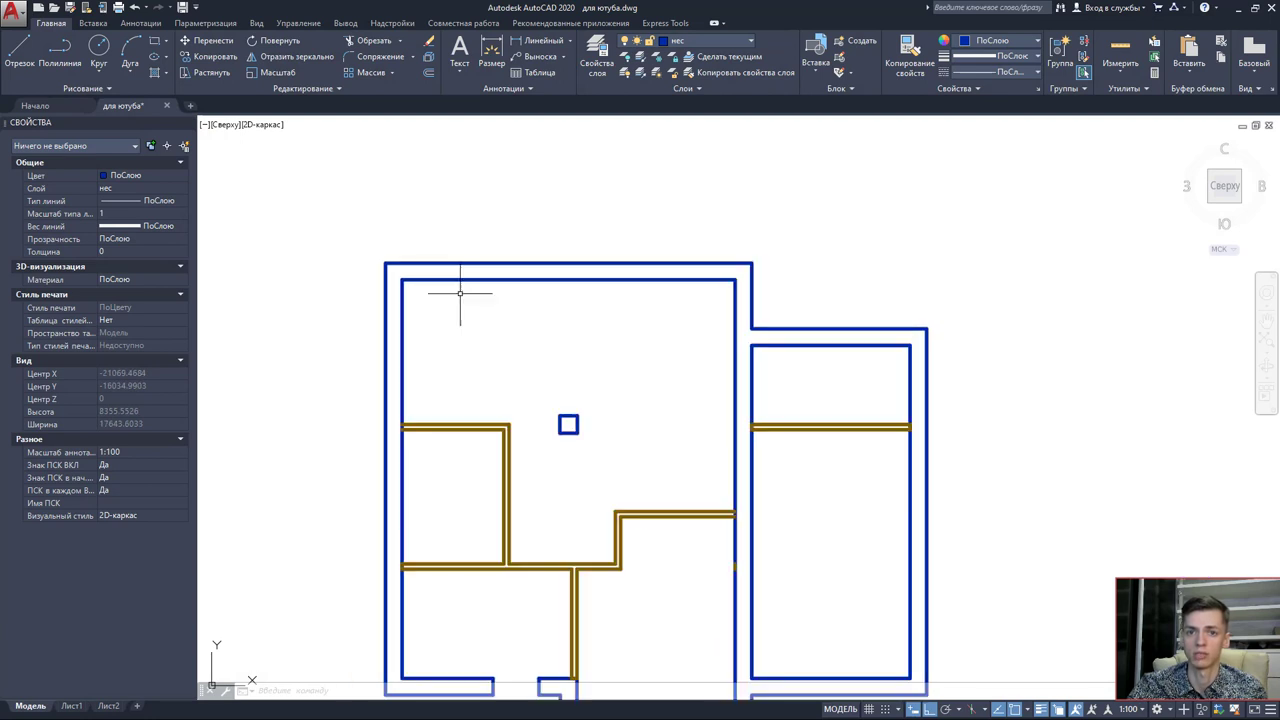
pyautogui.scroll(-1, 600, 400)
pyautogui.scroll(5, 646, 523)
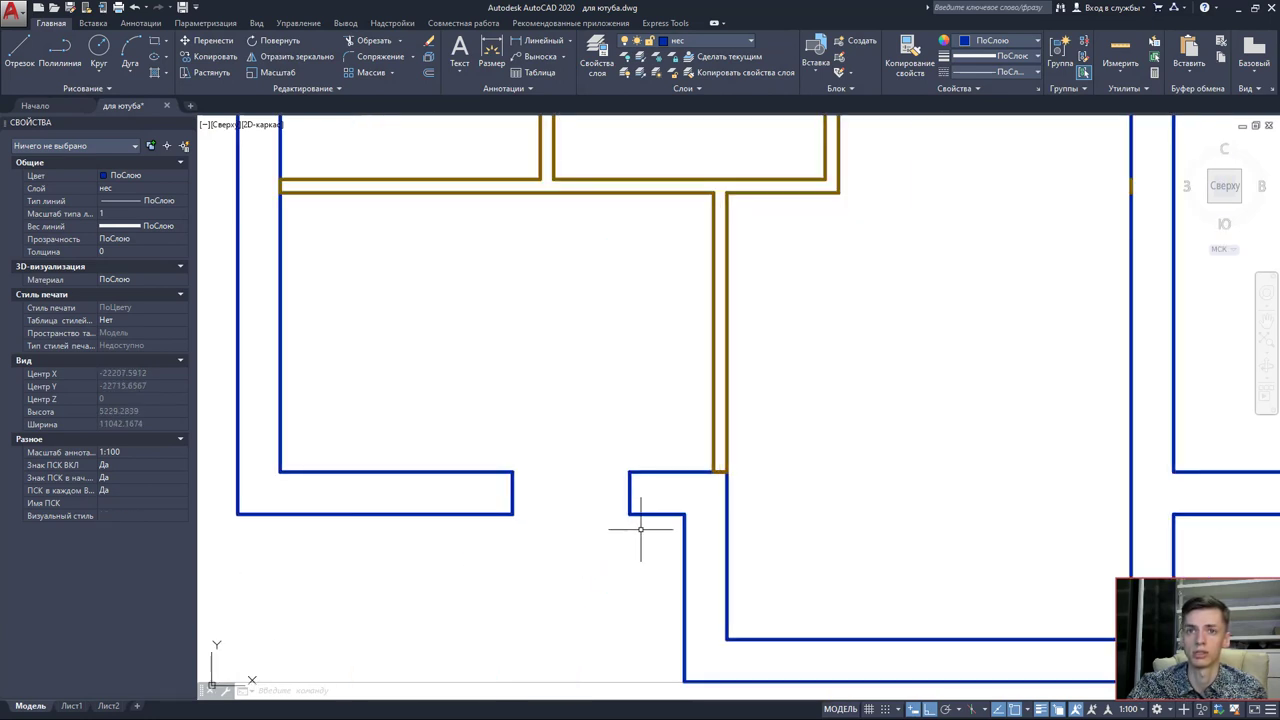
pyautogui.moveTo(646, 523); pyautogui.dragTo(453, 375)
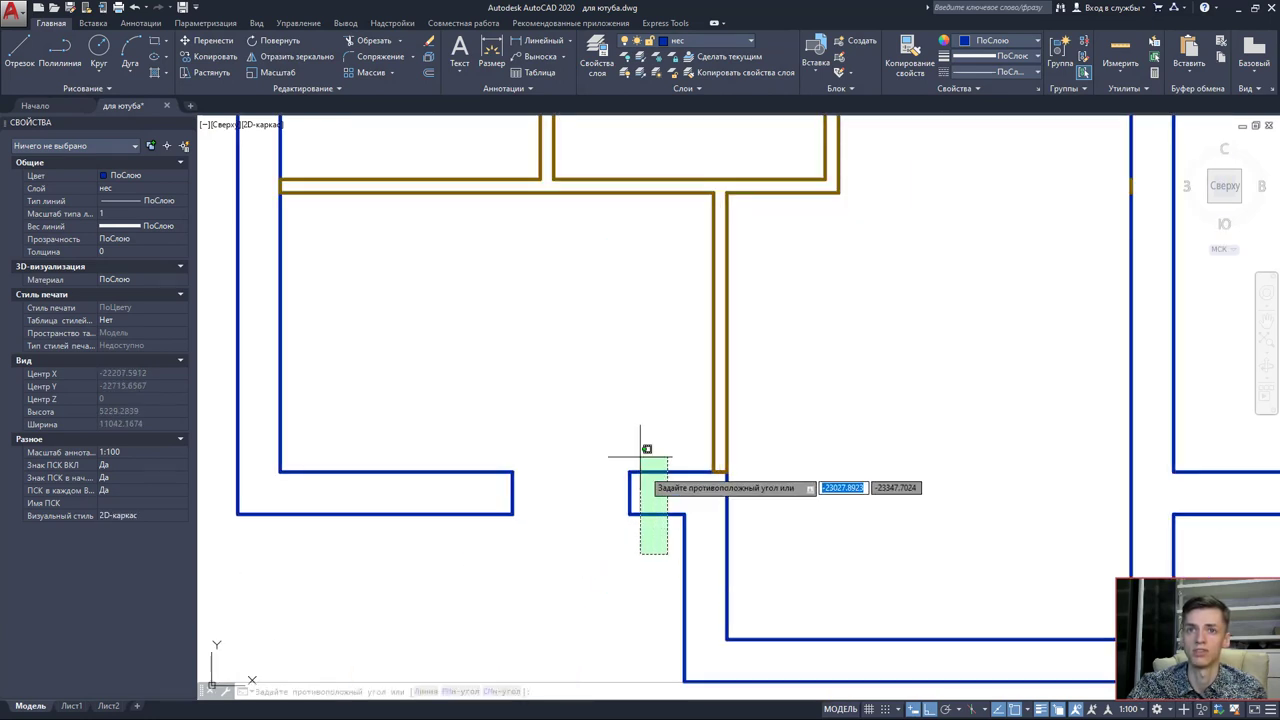
pyautogui.click(280, 90)
pyautogui.click(240, 122)
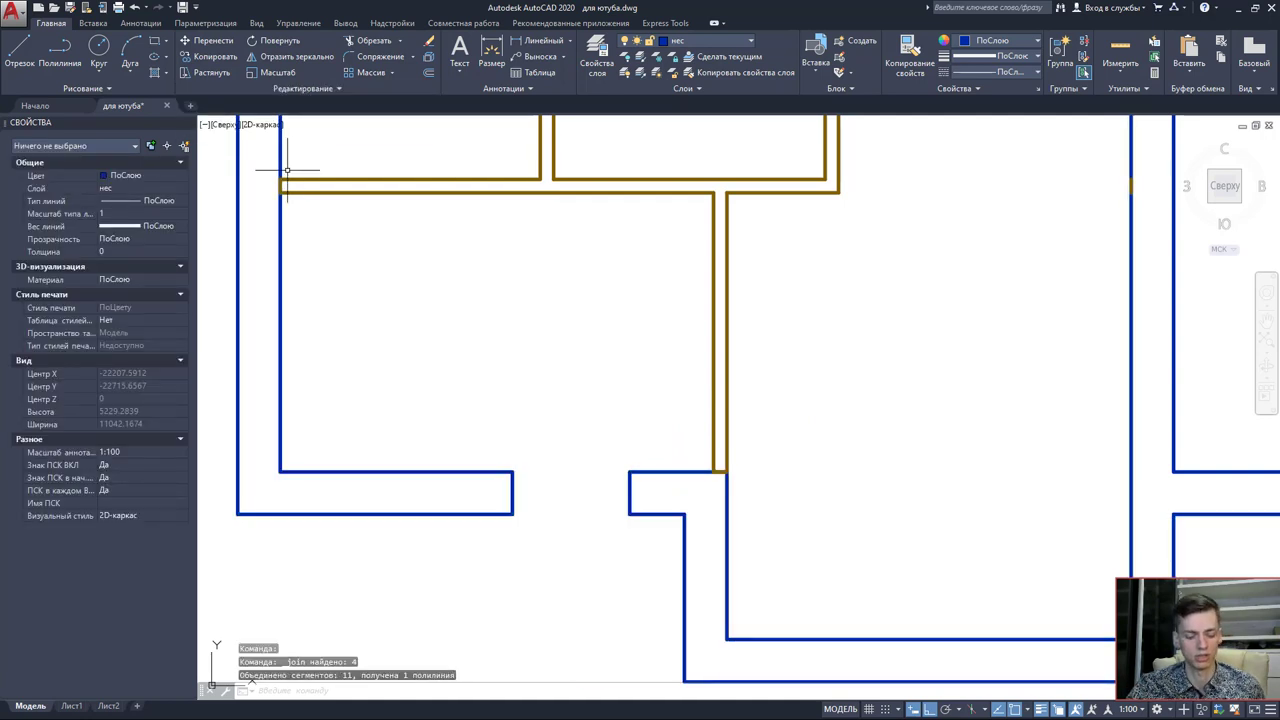
pyautogui.hotkey('ctrl', 'z')
pyautogui.hotkey('ctrl', 'z')
pyautogui.hotkey('ctrl', 'z')
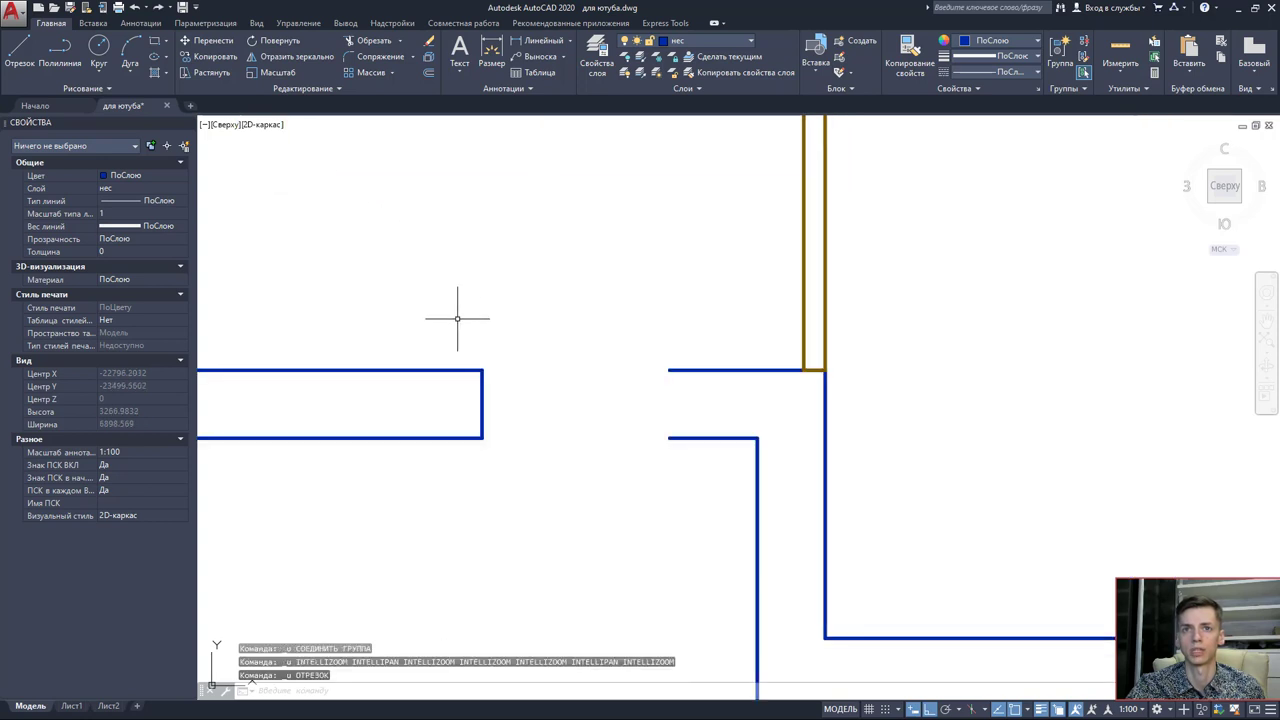
# Redraw the right wall-end closing line and turn all layers back on with LAYON.
pyautogui.click(18, 55)
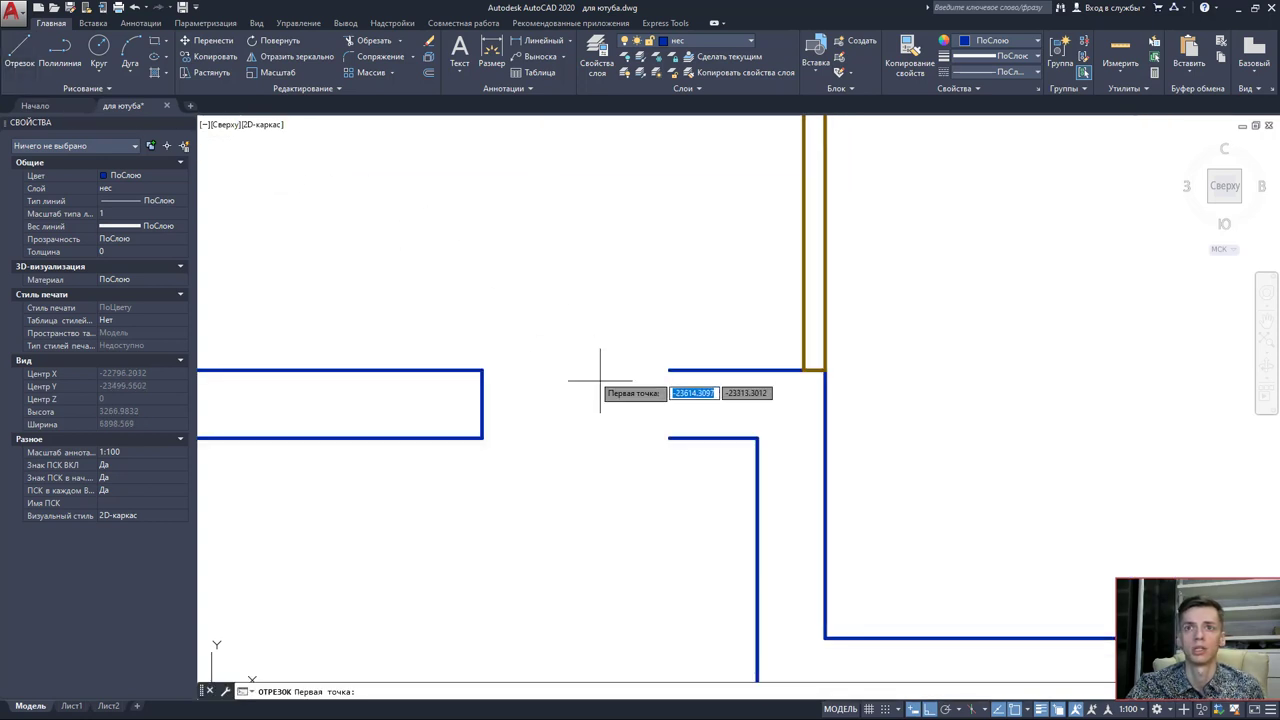
pyautogui.click(669, 437)
pyautogui.click(669, 370)
pyautogui.press('Escape')
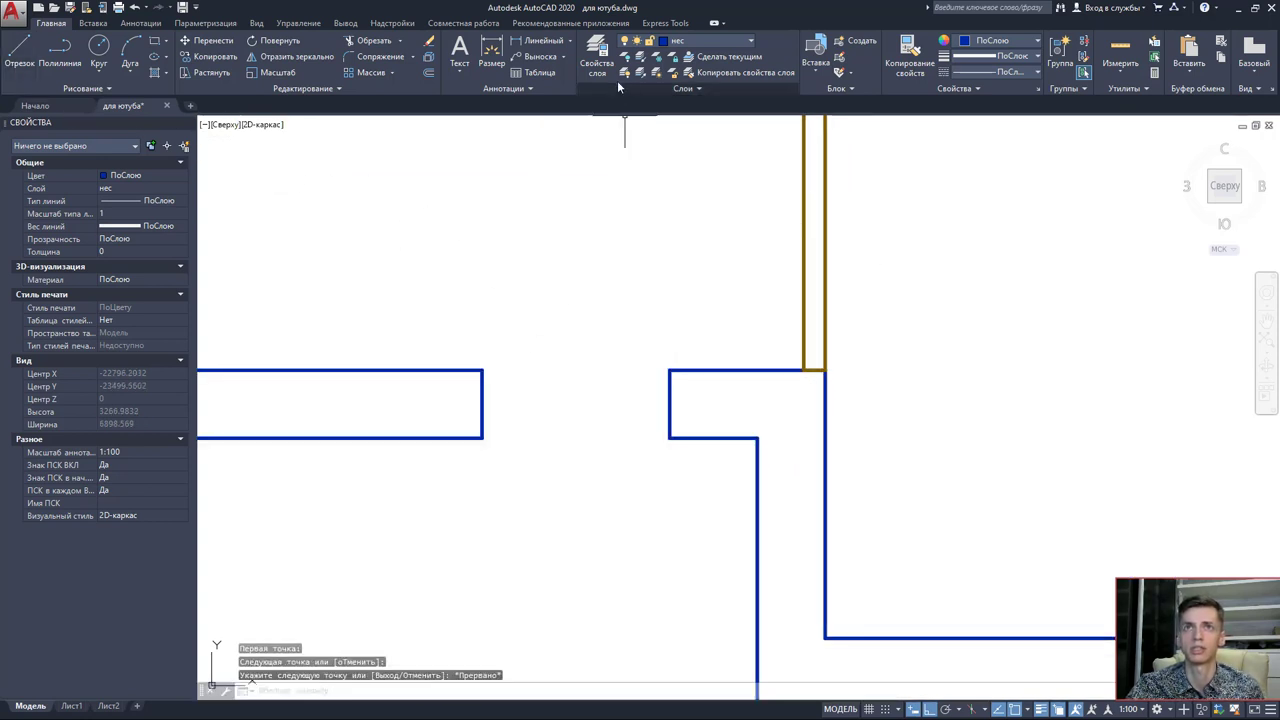
pyautogui.click(623, 77)
pyautogui.scroll(-2, 659, 460)
pyautogui.click(672, 521)
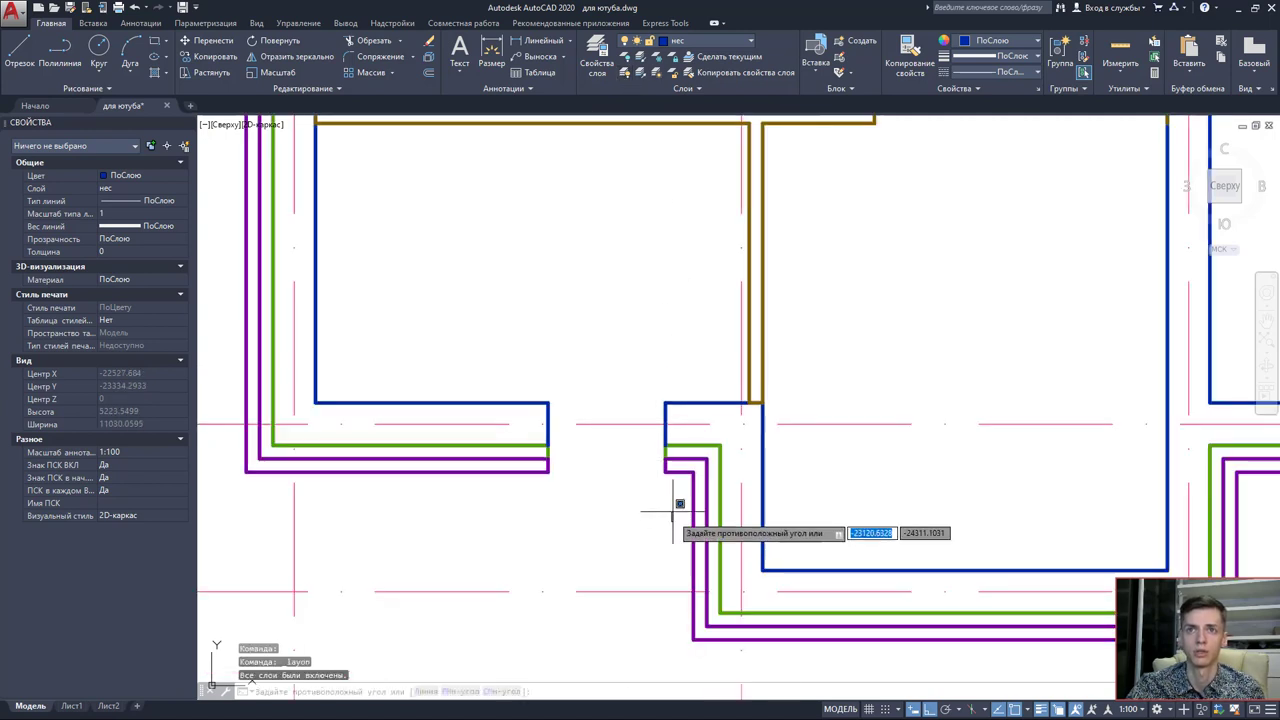
pyautogui.click(474, 270)
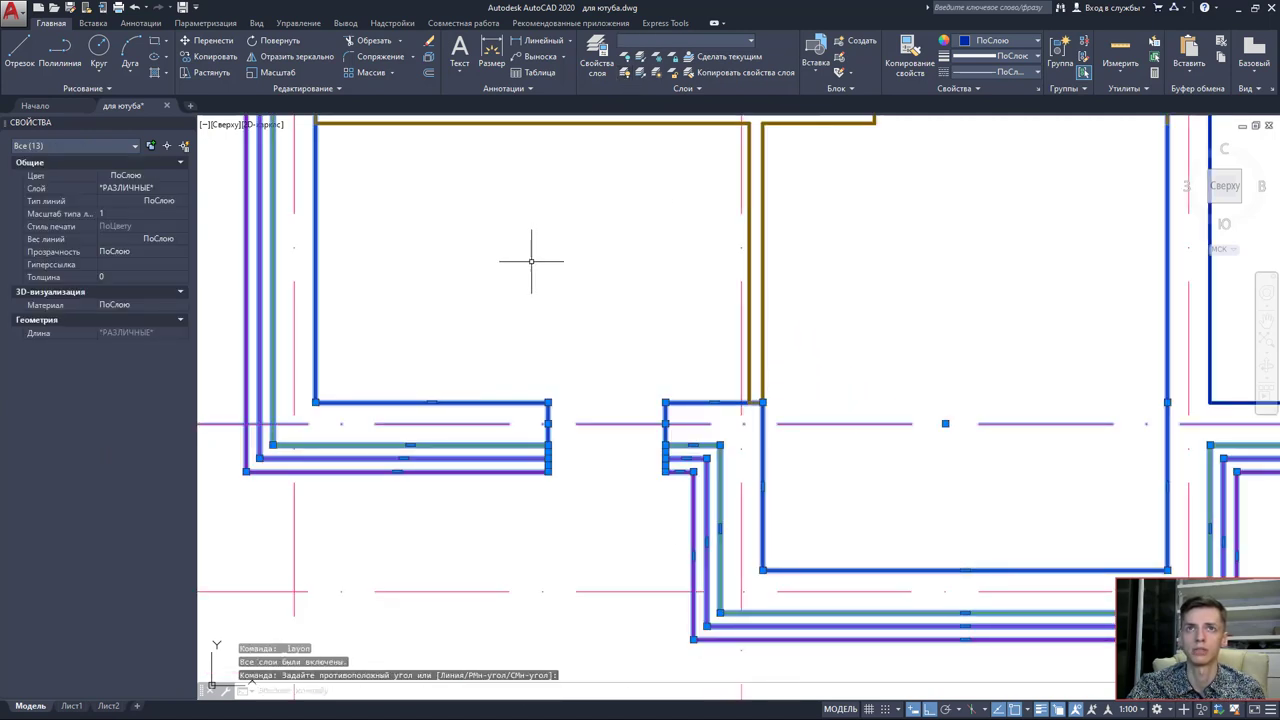
pyautogui.click(290, 88)
pyautogui.click(238, 122)
pyautogui.scroll(2, 672, 425)
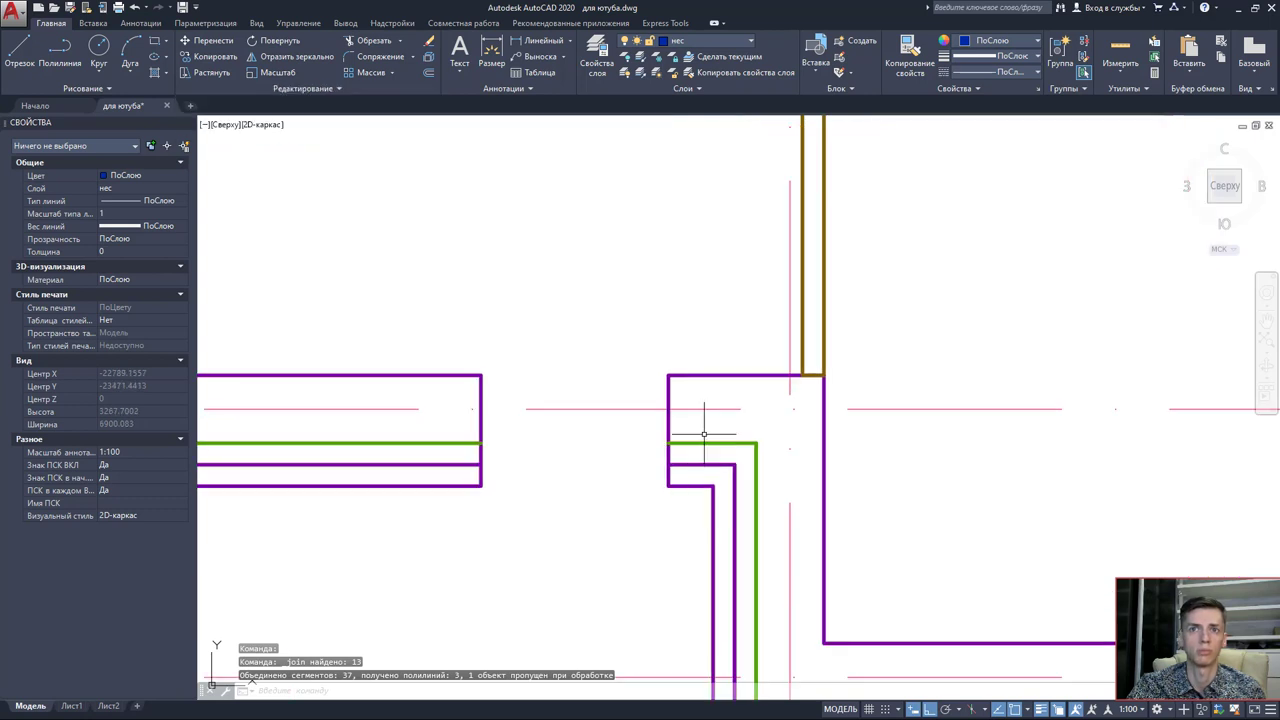
pyautogui.moveTo(761, 479); pyautogui.dragTo(723, 405, button='middle')
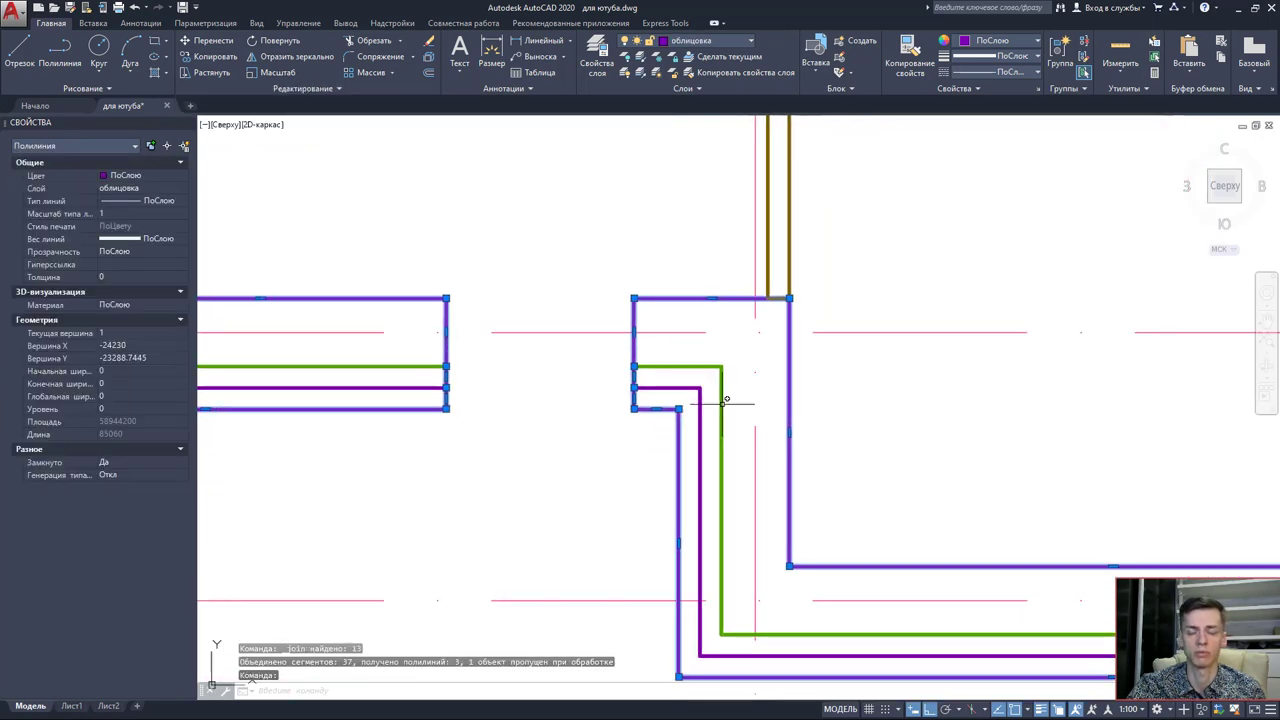
pyautogui.moveTo(973, 540); pyautogui.dragTo(914, 484, button='middle')
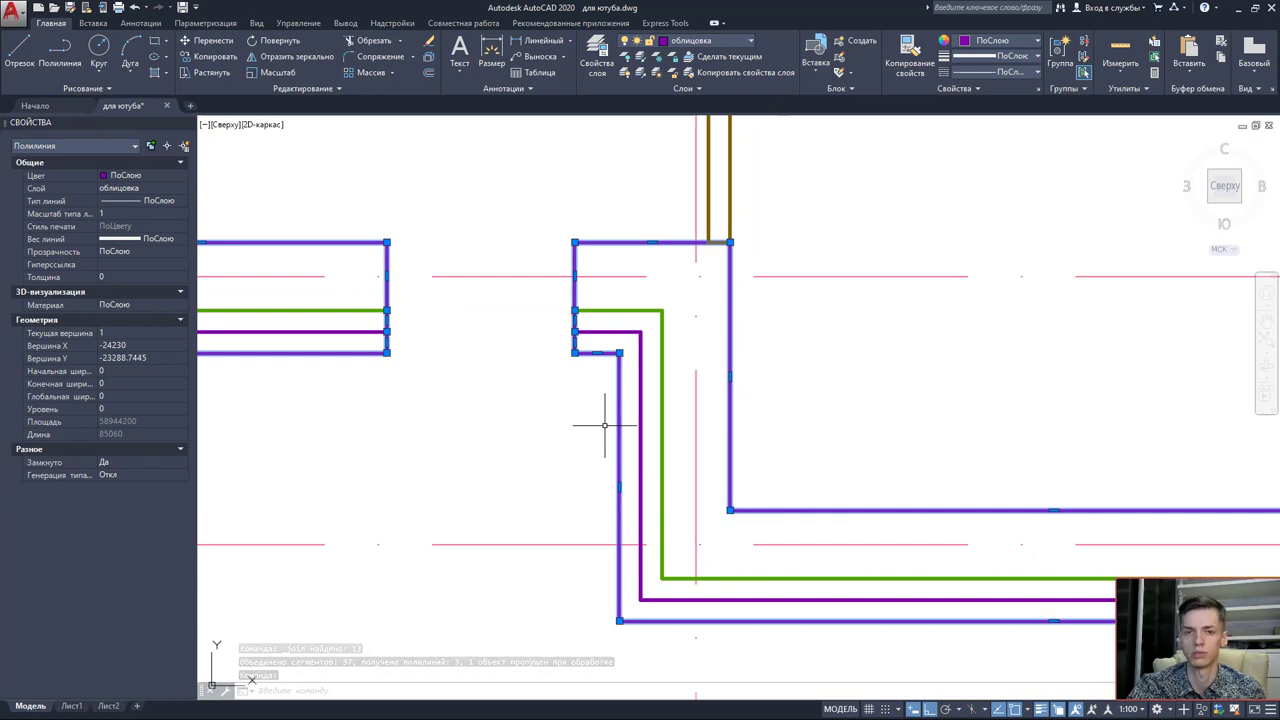
pyautogui.hotkey('ctrl', 'z')
pyautogui.hotkey('ctrl', 'z')
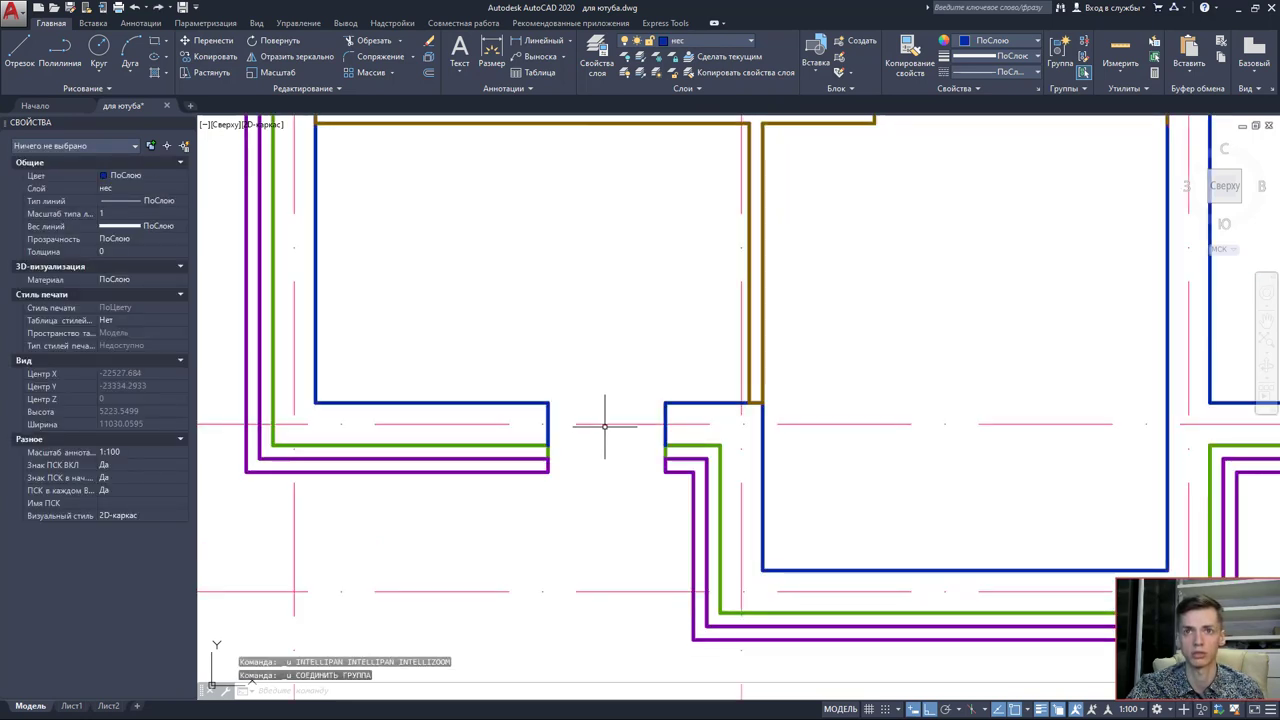
pyautogui.hotkey('ctrl', 'z')
pyautogui.hotkey('ctrl', 'z')
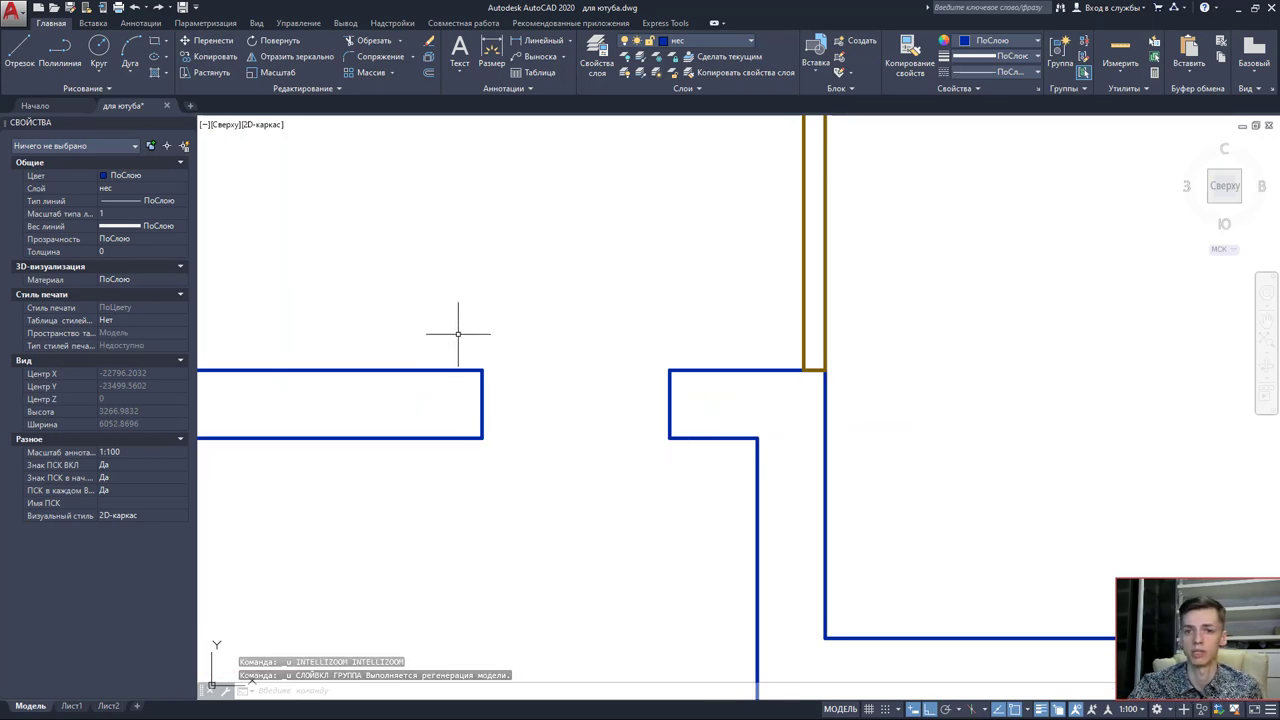
# Turn all layers on, make окна_двери current, and set polar tracking to 15° increments.
pyautogui.click(628, 74)
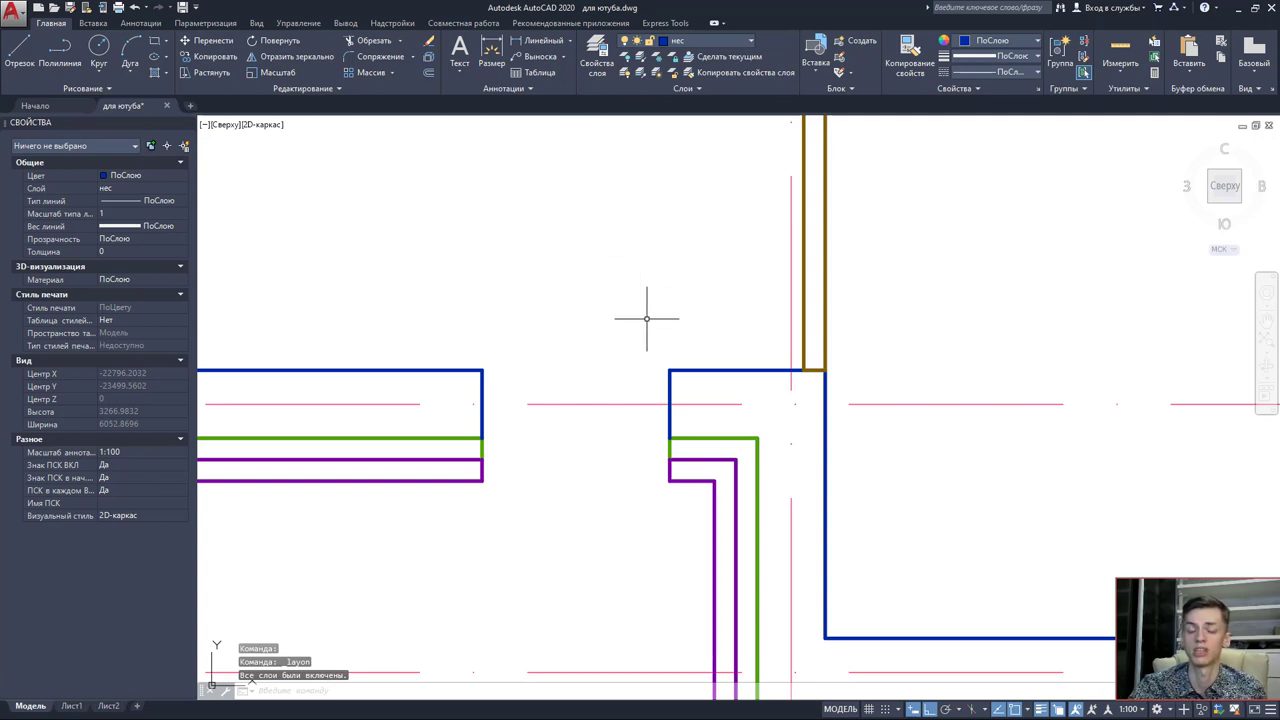
pyautogui.click(735, 42)
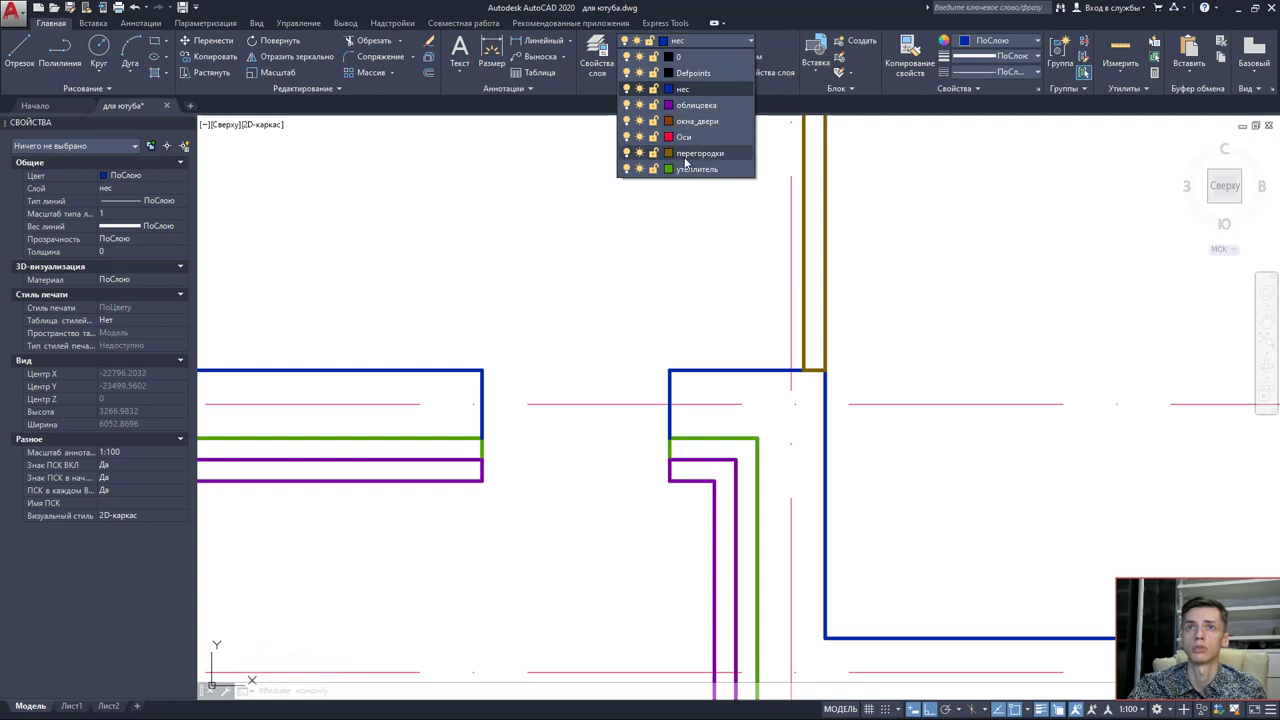
pyautogui.click(707, 122)
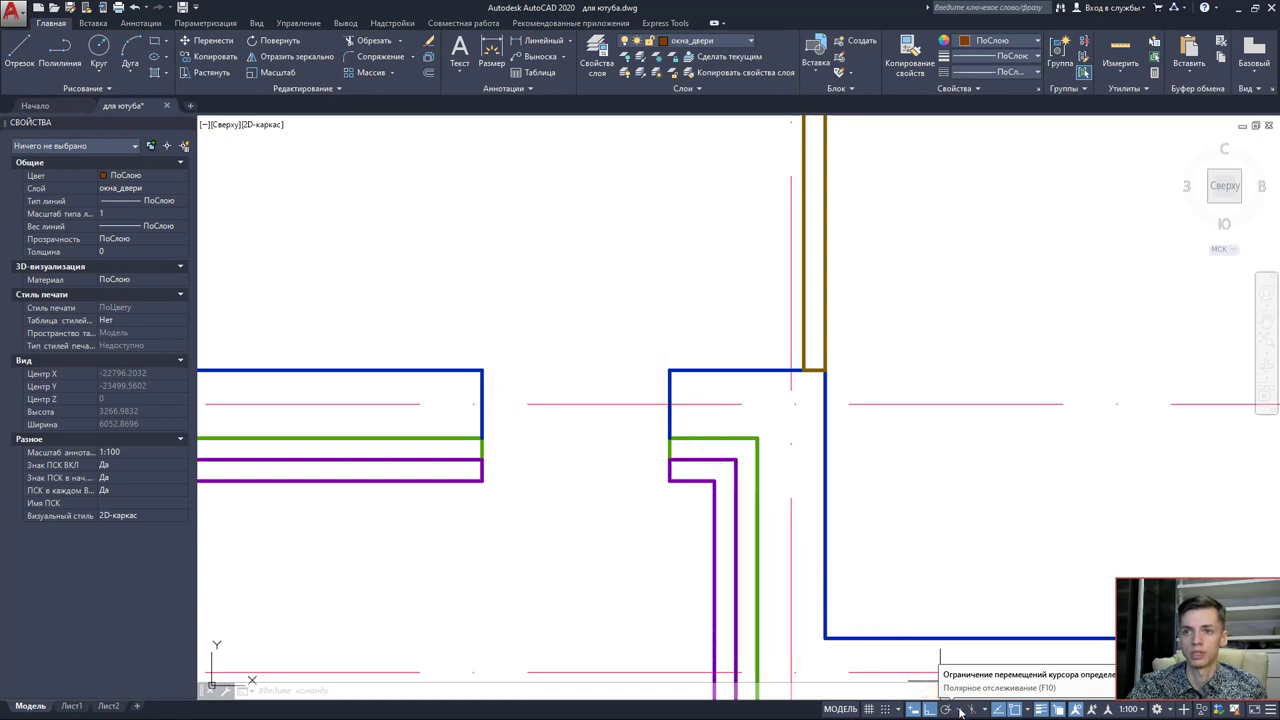
pyautogui.click(961, 710)
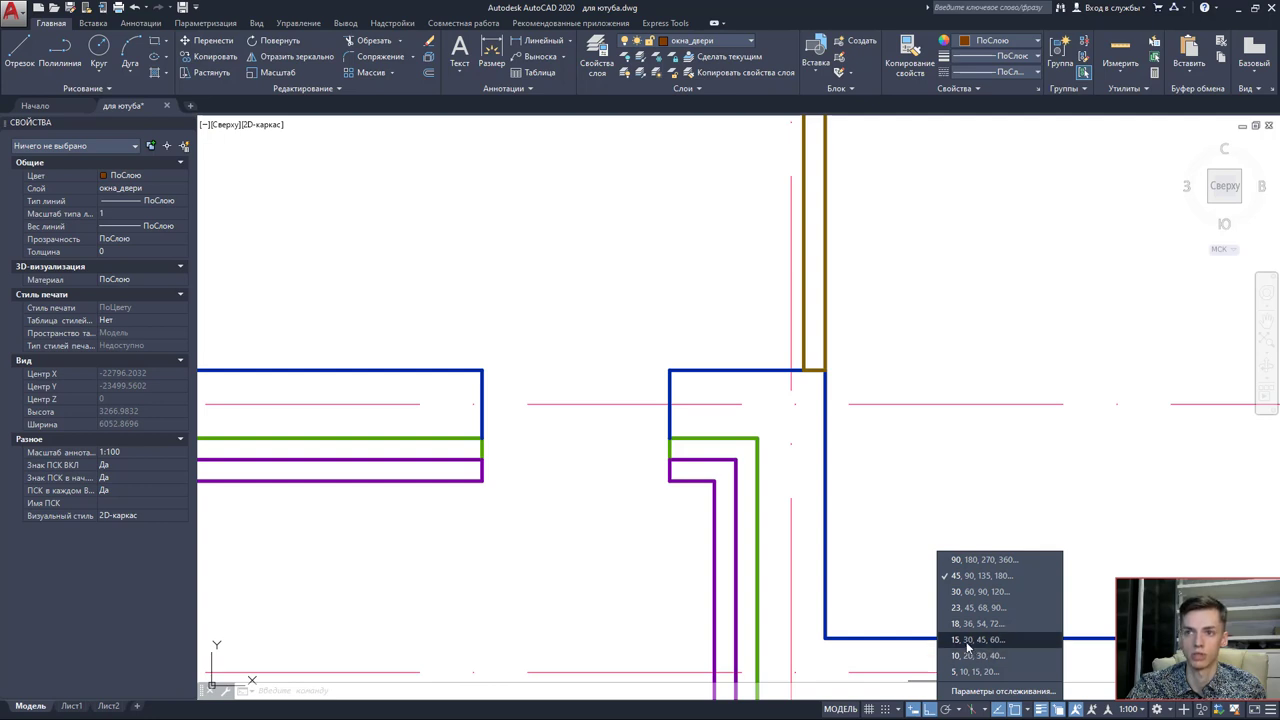
pyautogui.click(967, 641)
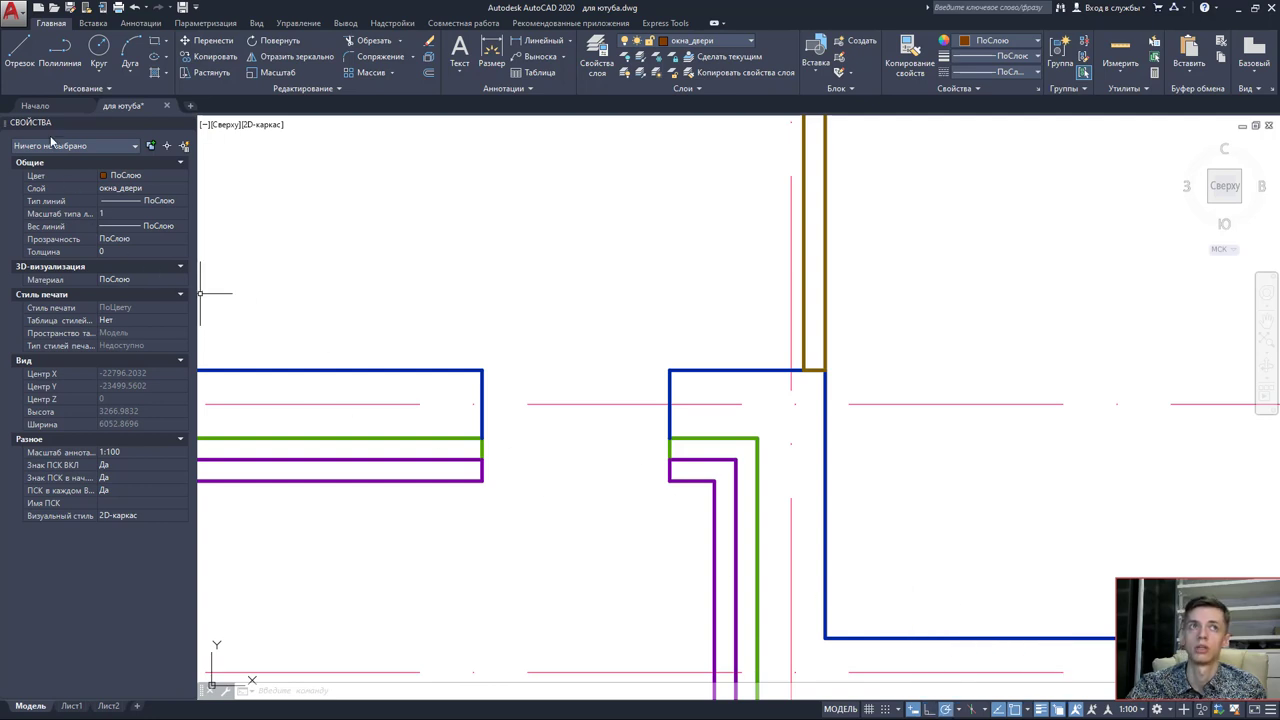
# Draw a 1050-long line at 210° from the inner purple corner of the opening.
pyautogui.click(19, 48)
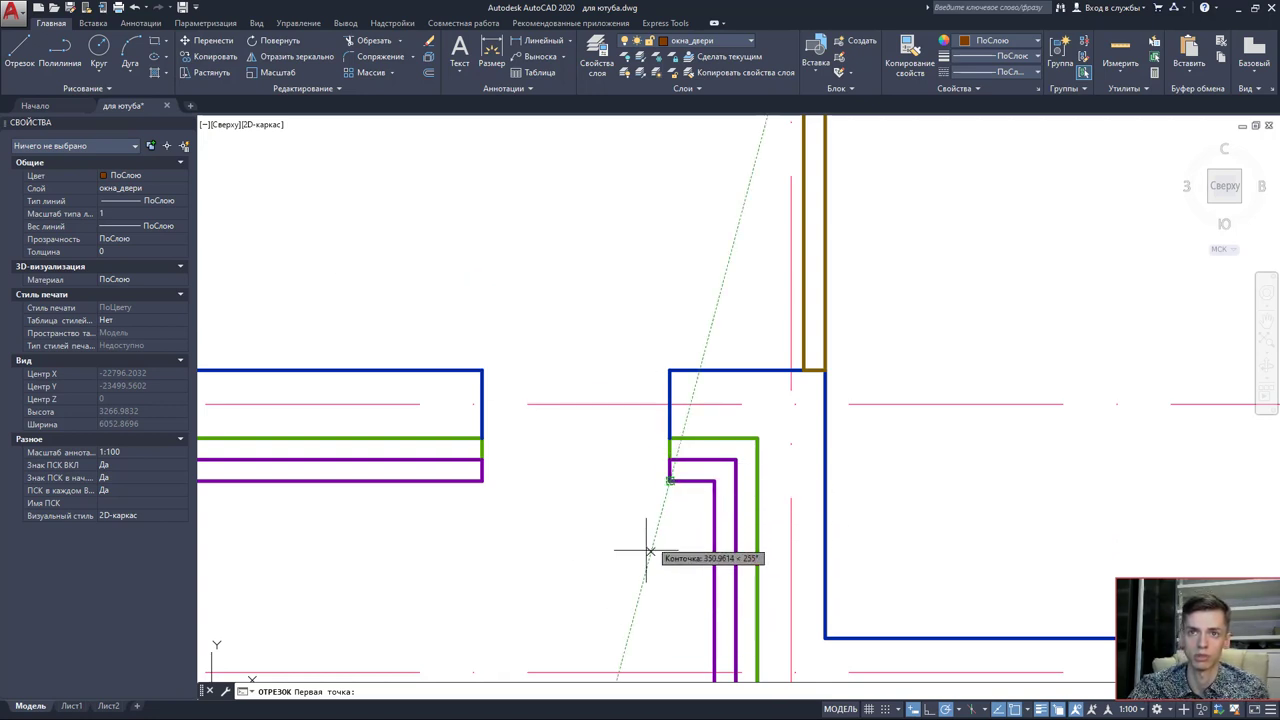
pyautogui.click(669, 481)
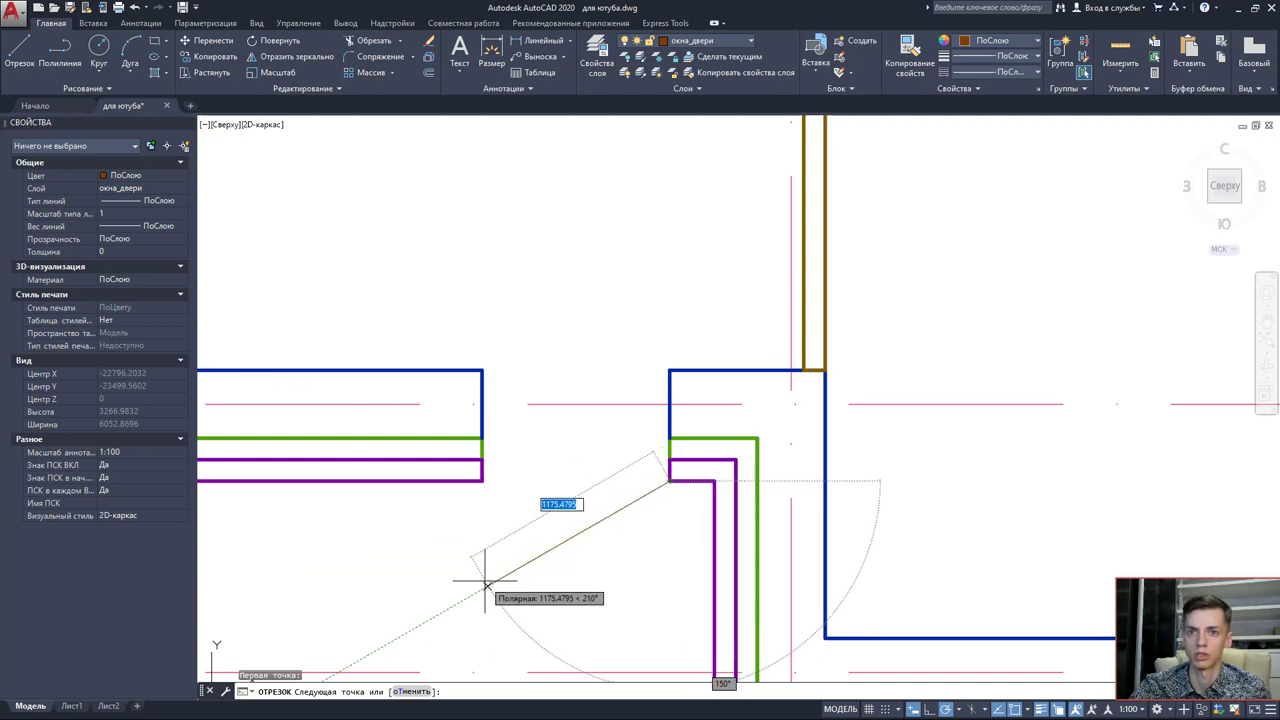
pyautogui.write('15')
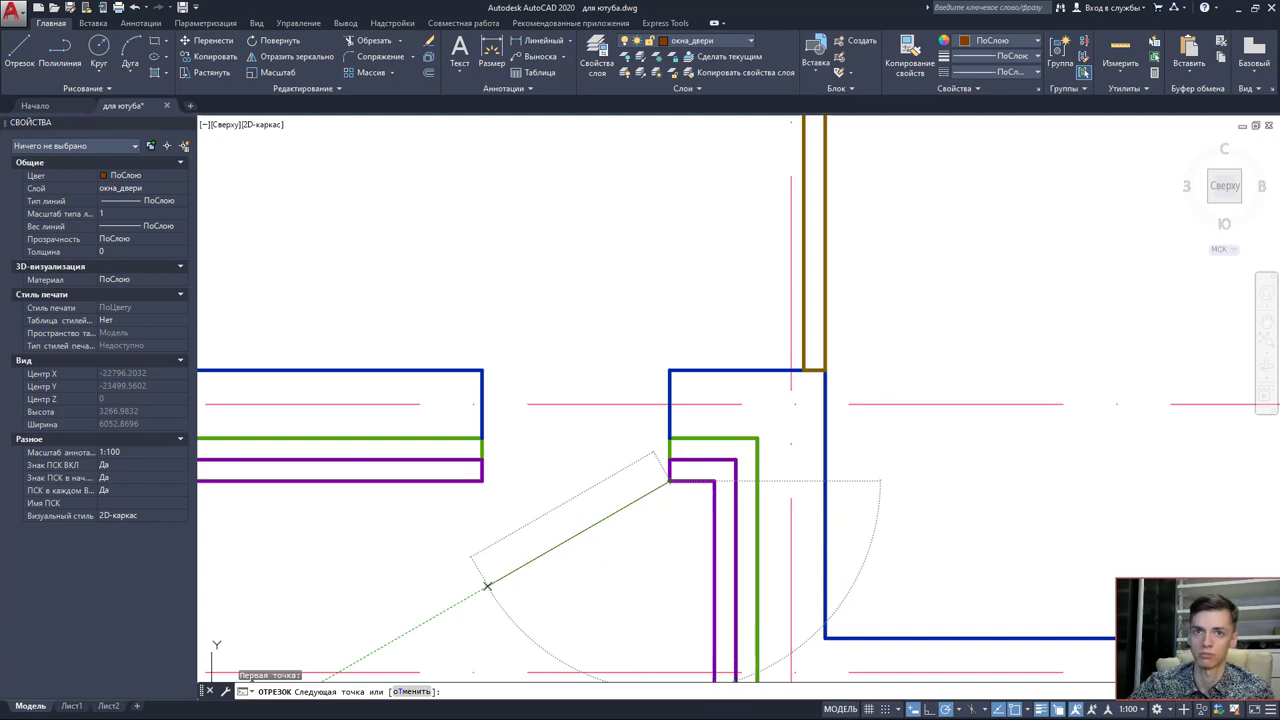
pyautogui.press('Return')
pyautogui.press('Escape')
pyautogui.click(562, 545)
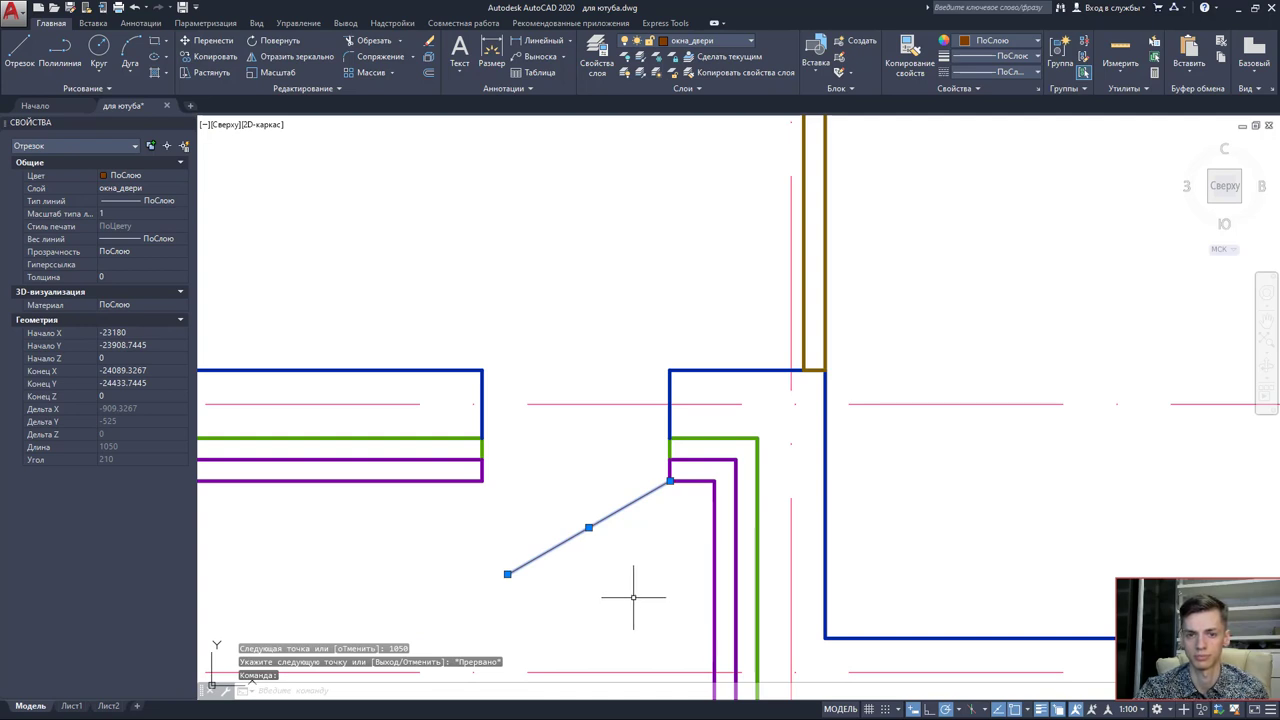
pyautogui.press('Escape')
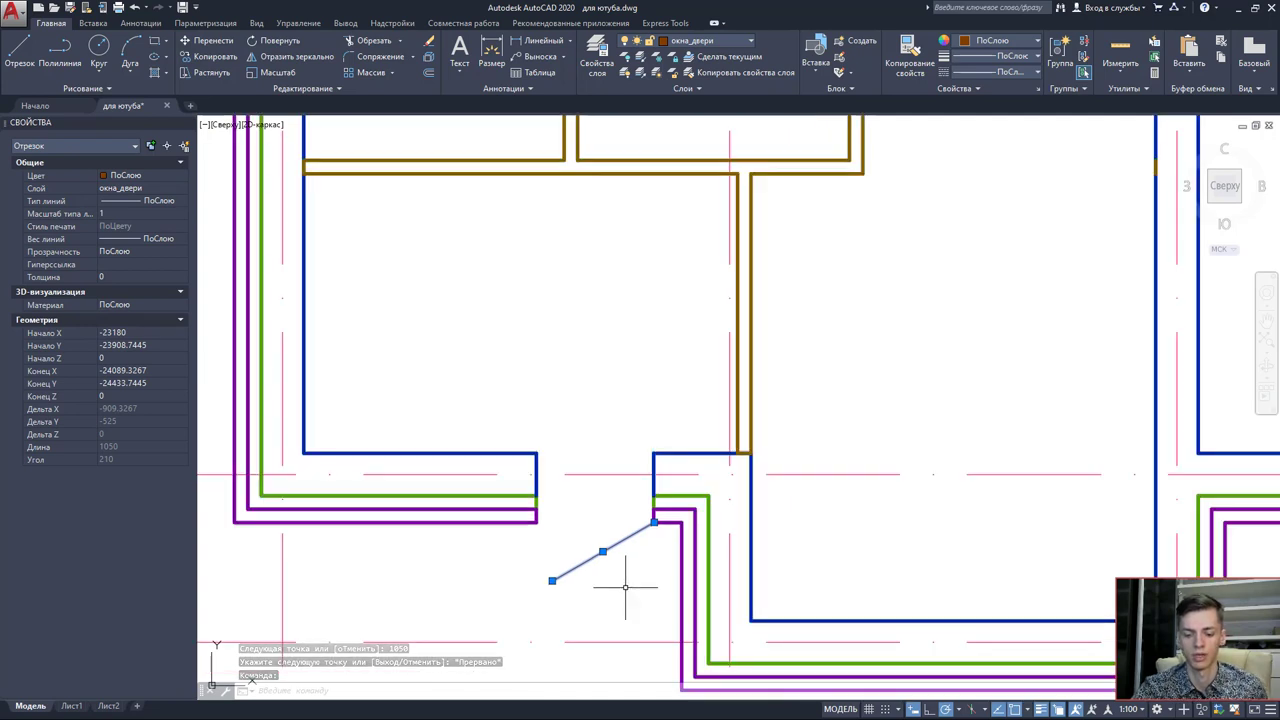
pyautogui.scroll(-2, 628, 592)
pyautogui.moveTo(625, 588); pyautogui.dragTo(586, 586, button='middle')
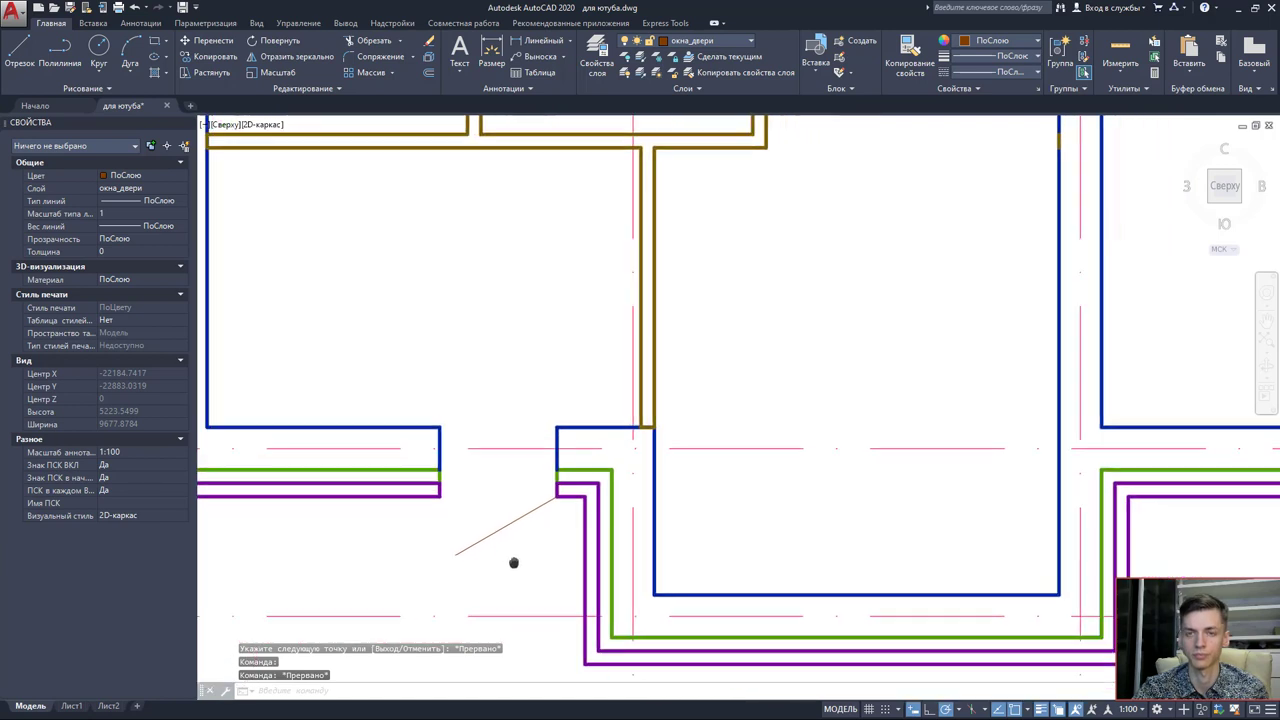
# Hide the Оси layer by picking an axis line, keeping окна_двери as the current layer.
pyautogui.scroll(-2, 514, 563)
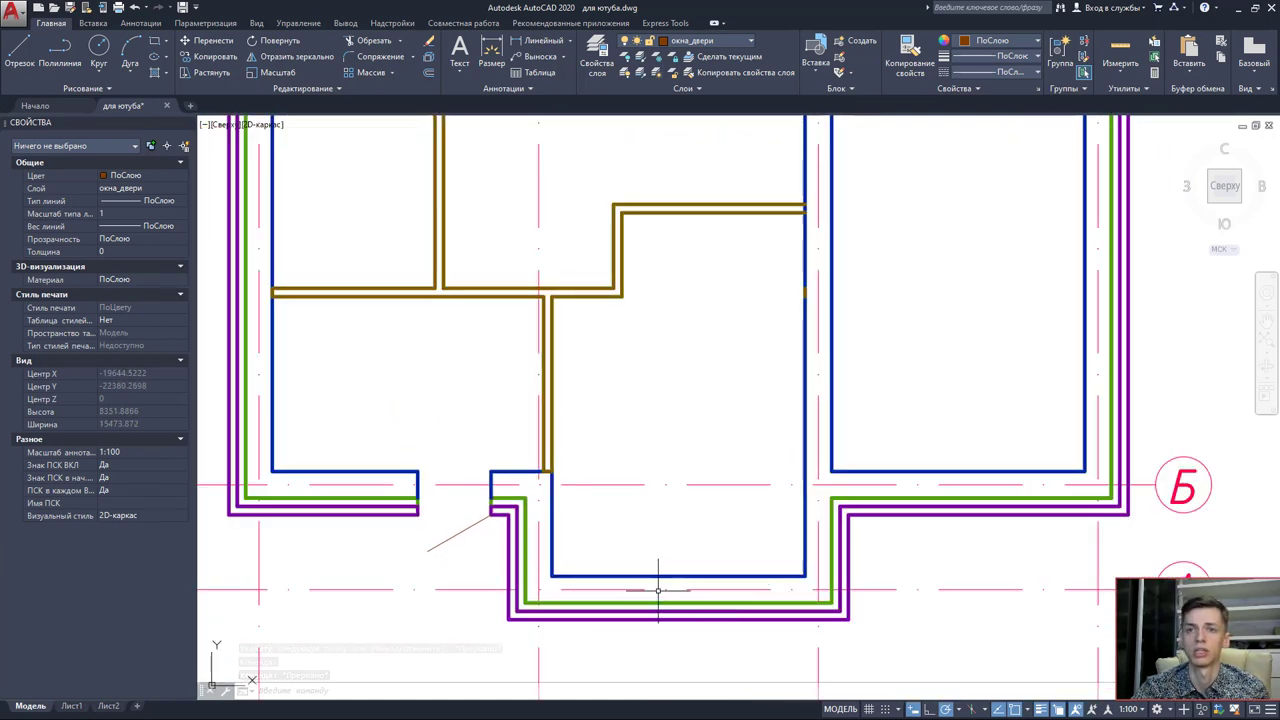
pyautogui.click(625, 56)
pyautogui.moveTo(549, 668); pyautogui.dragTo(567, 567, button='middle')
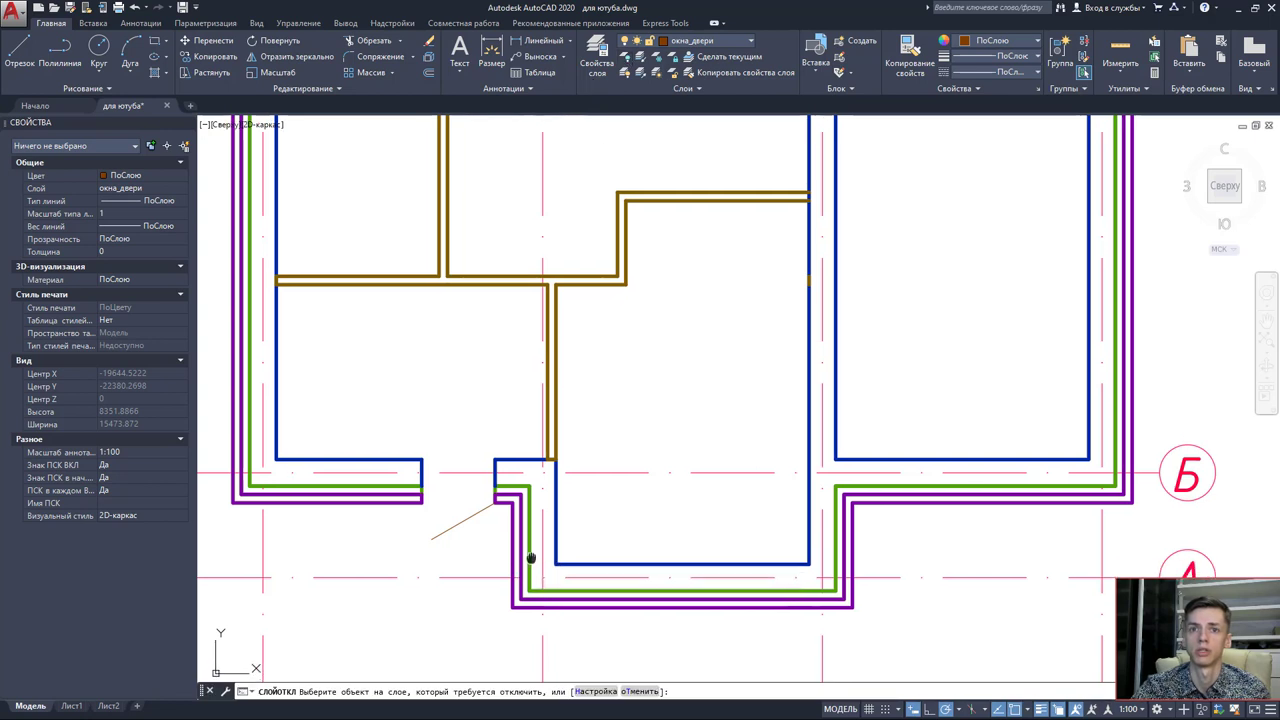
pyautogui.click(557, 567)
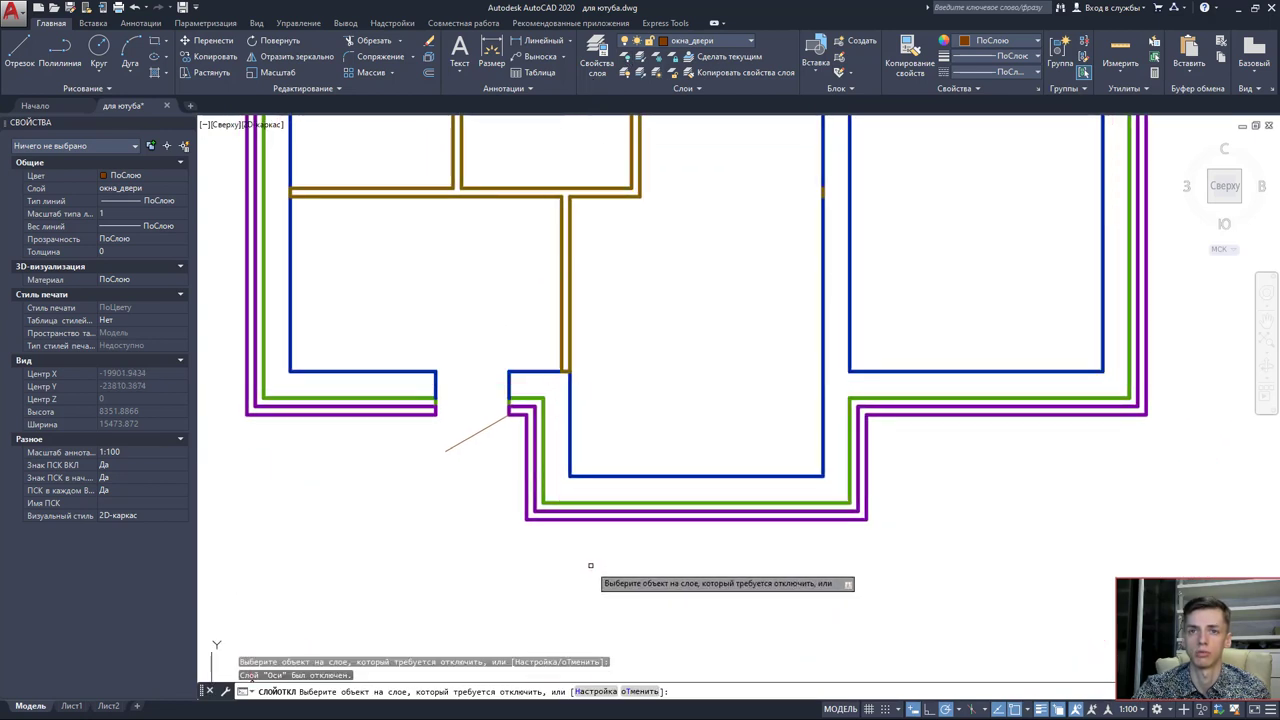
pyautogui.press('Escape')
pyautogui.click(722, 43)
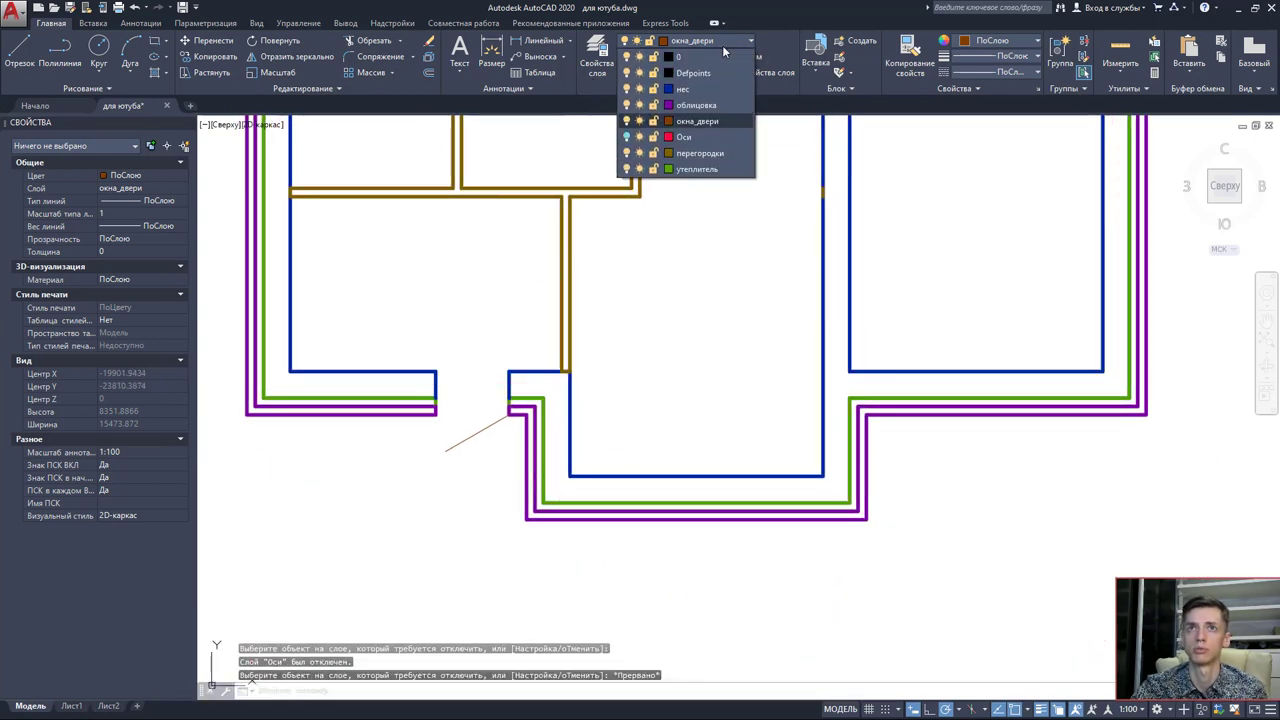
pyautogui.click(716, 119)
# Start a vertical line down from the purple wall corner and bring up Calculator.
pyautogui.click(18, 62)
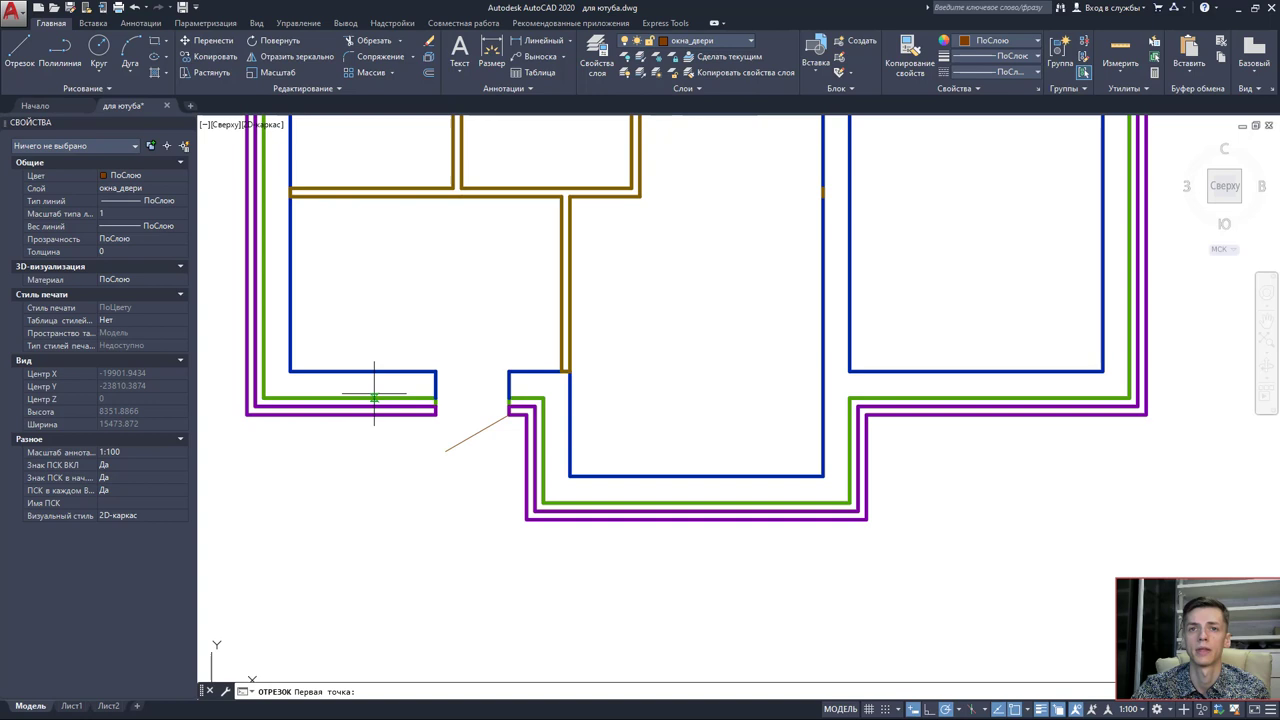
pyautogui.click(527, 519)
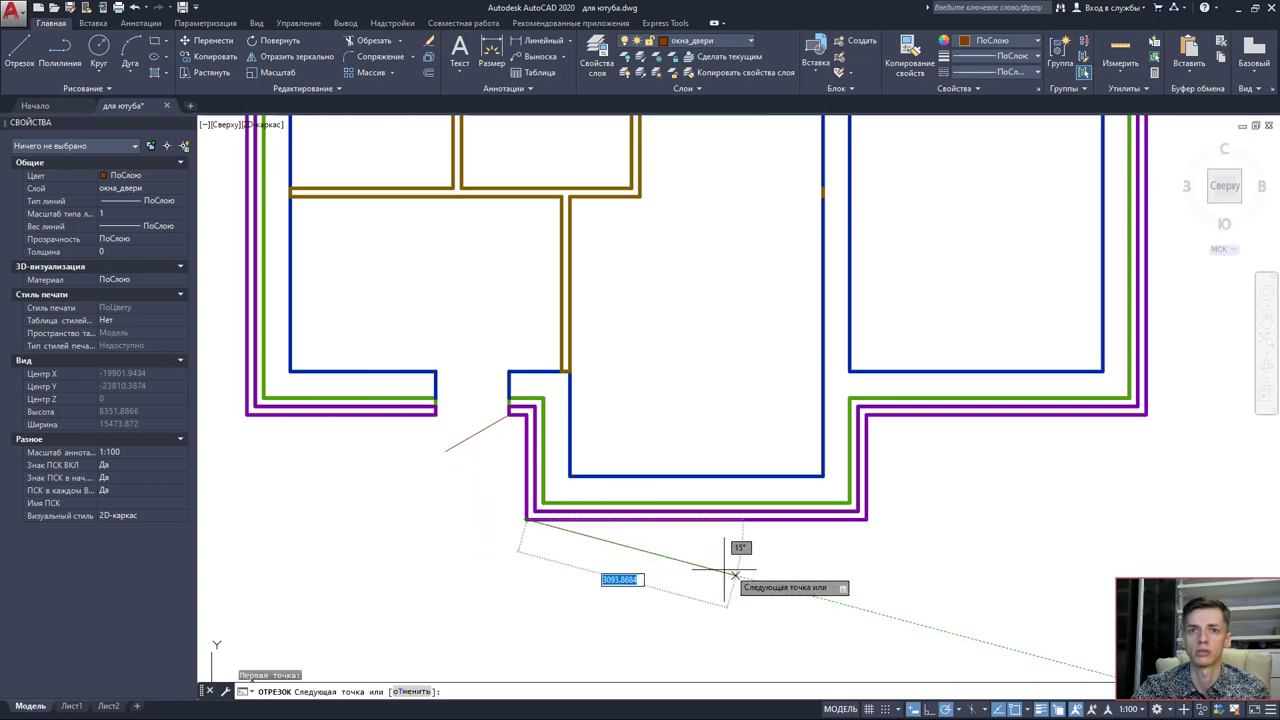
pyautogui.moveTo(666, 578); pyautogui.dragTo(673, 558, button='middle')
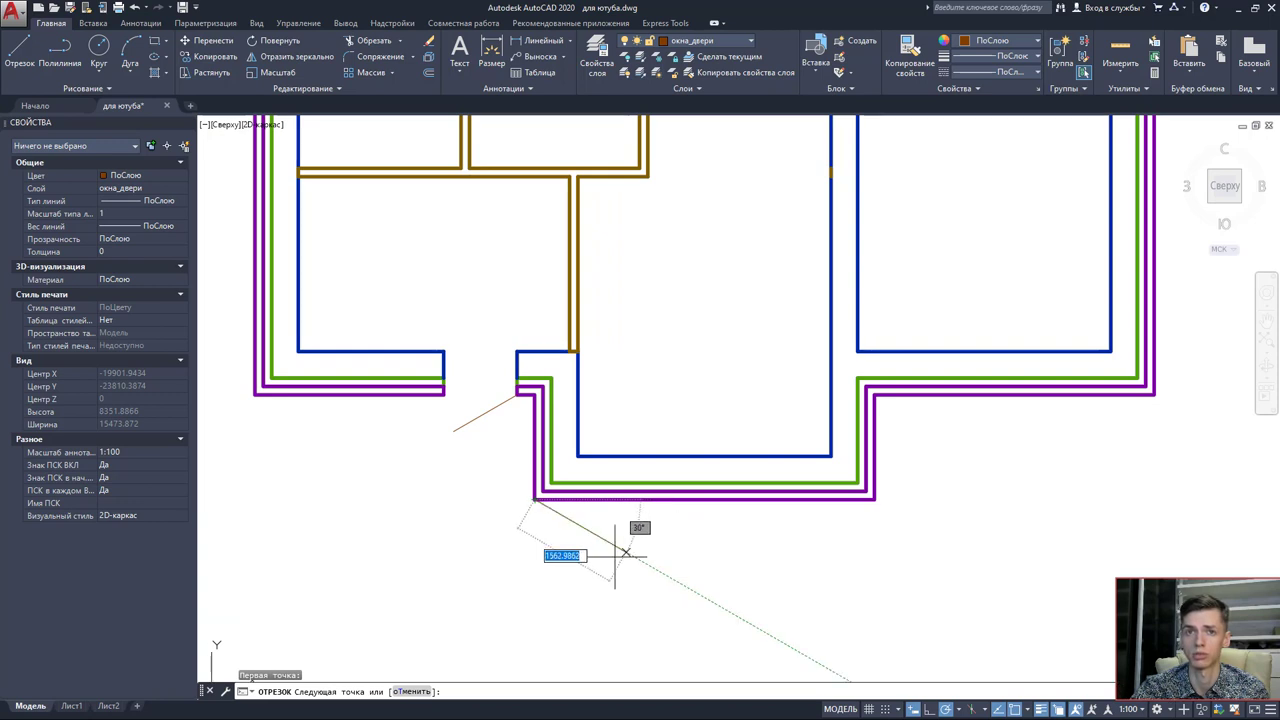
pyautogui.click(535, 581)
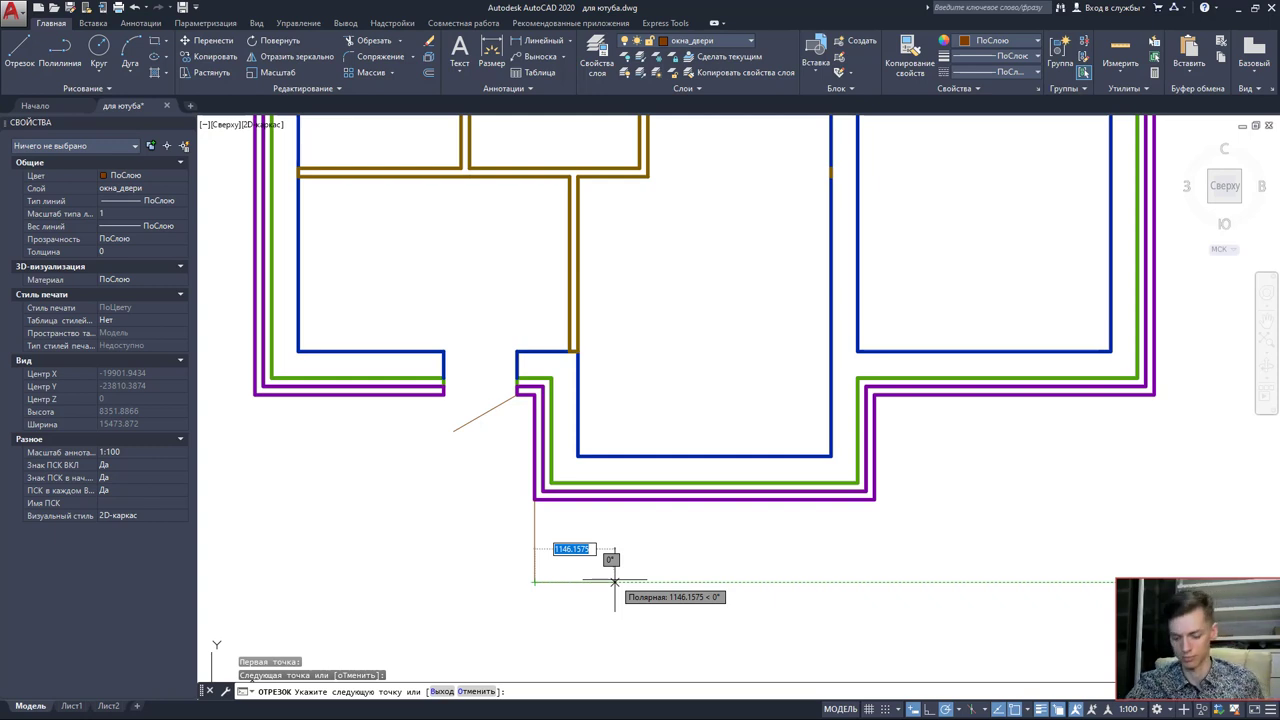
pyautogui.press('XF86Calculator')
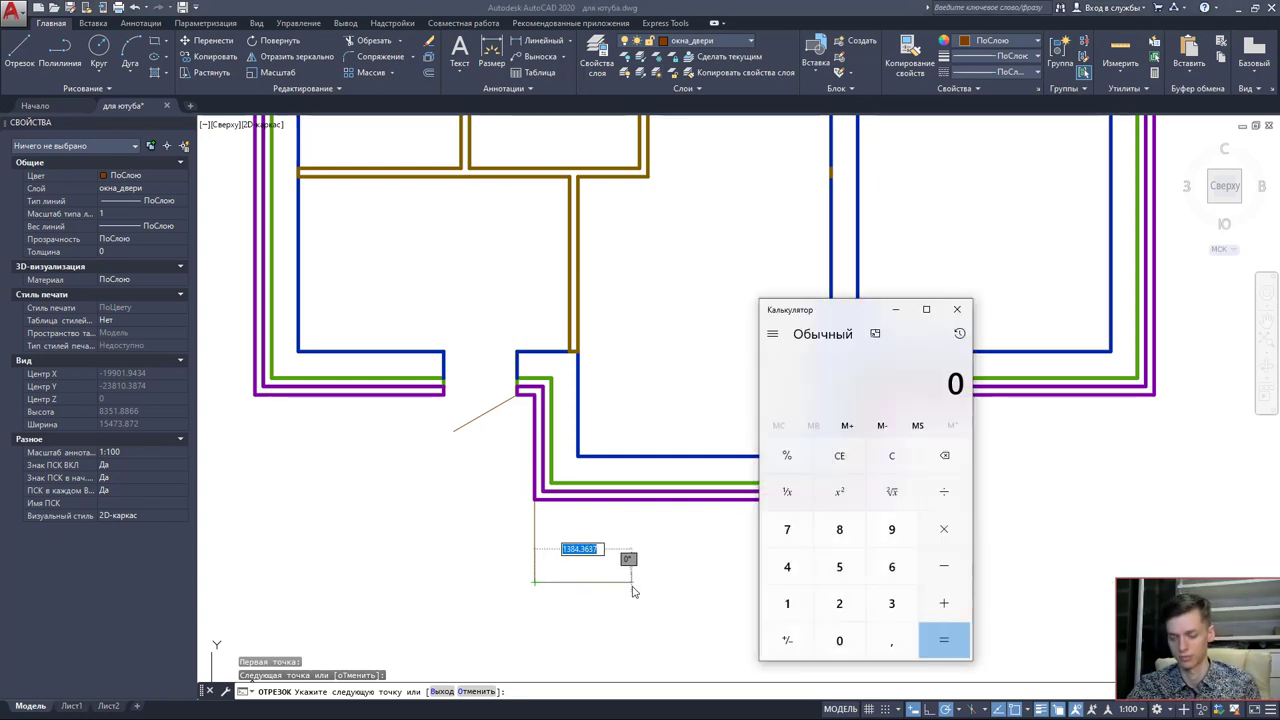
# Compute (1050 − 120) ÷ 150 in Calculator, then clear the result.
pyautogui.moveTo(920, 314); pyautogui.dragTo(790, 259)
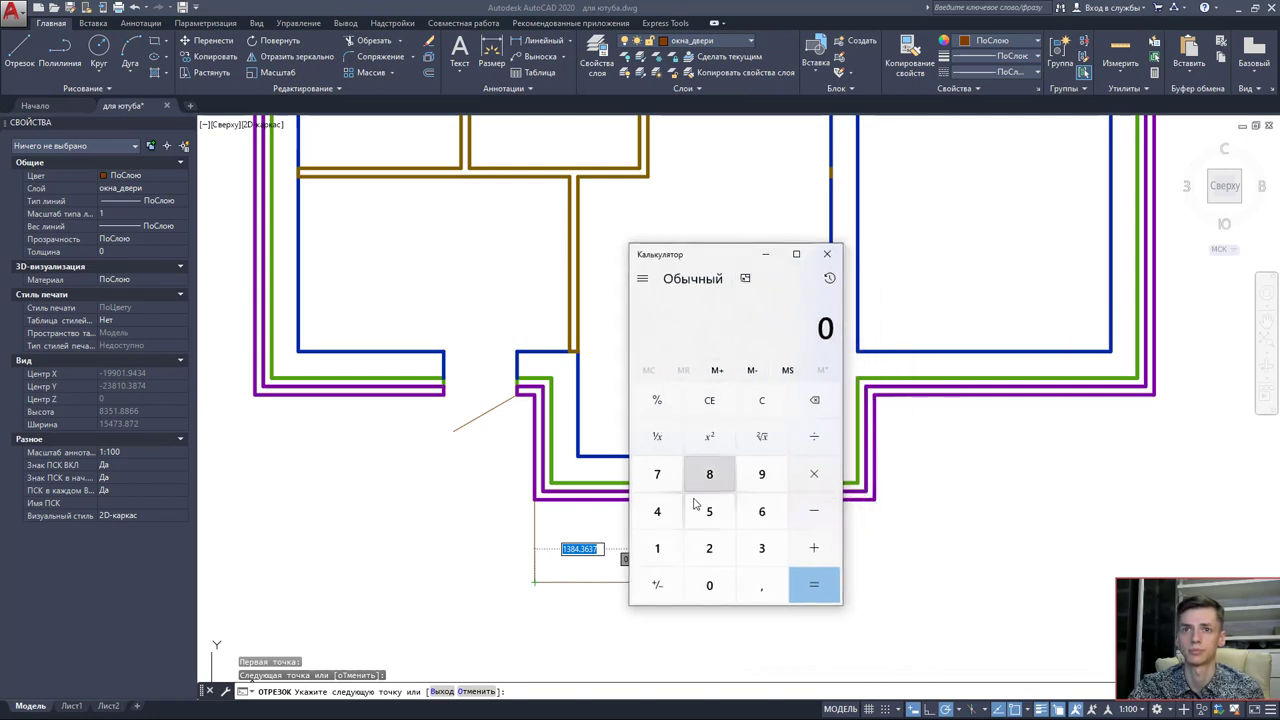
pyautogui.click(666, 549)
pyautogui.click(709, 586)
pyautogui.click(709, 511)
pyautogui.click(709, 586)
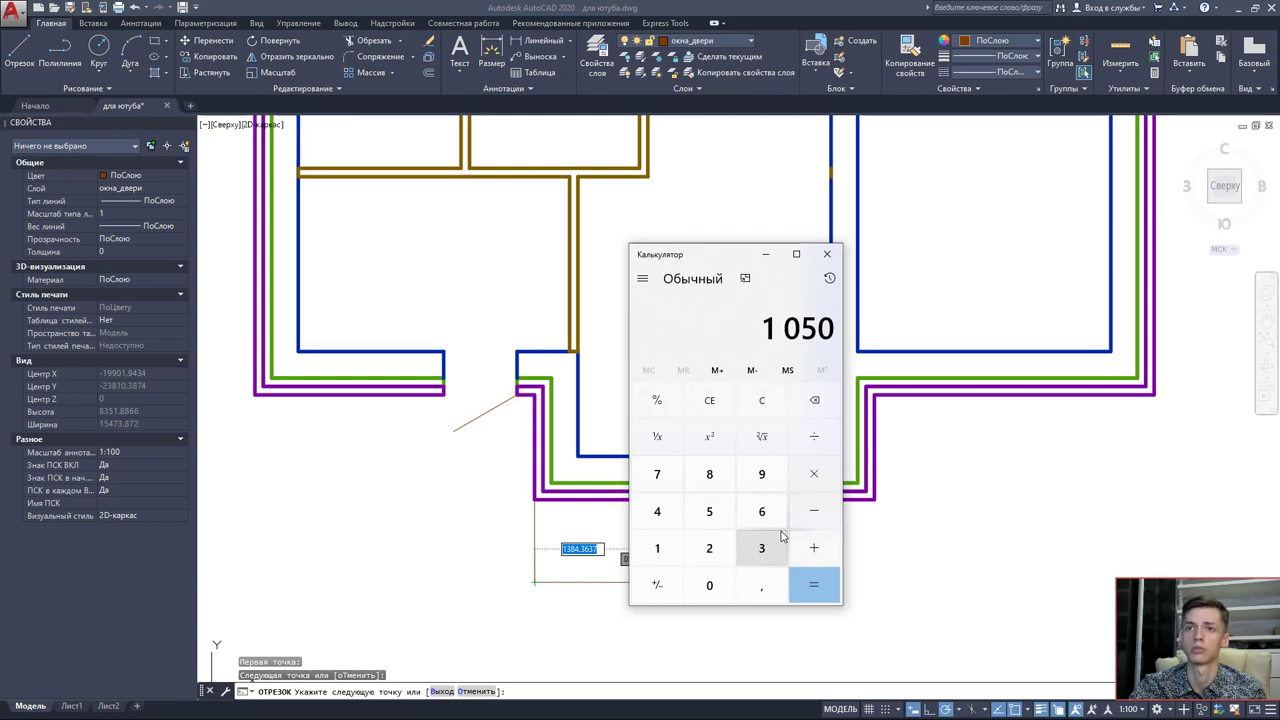
pyautogui.click(814, 511)
pyautogui.click(657, 548)
pyautogui.click(709, 548)
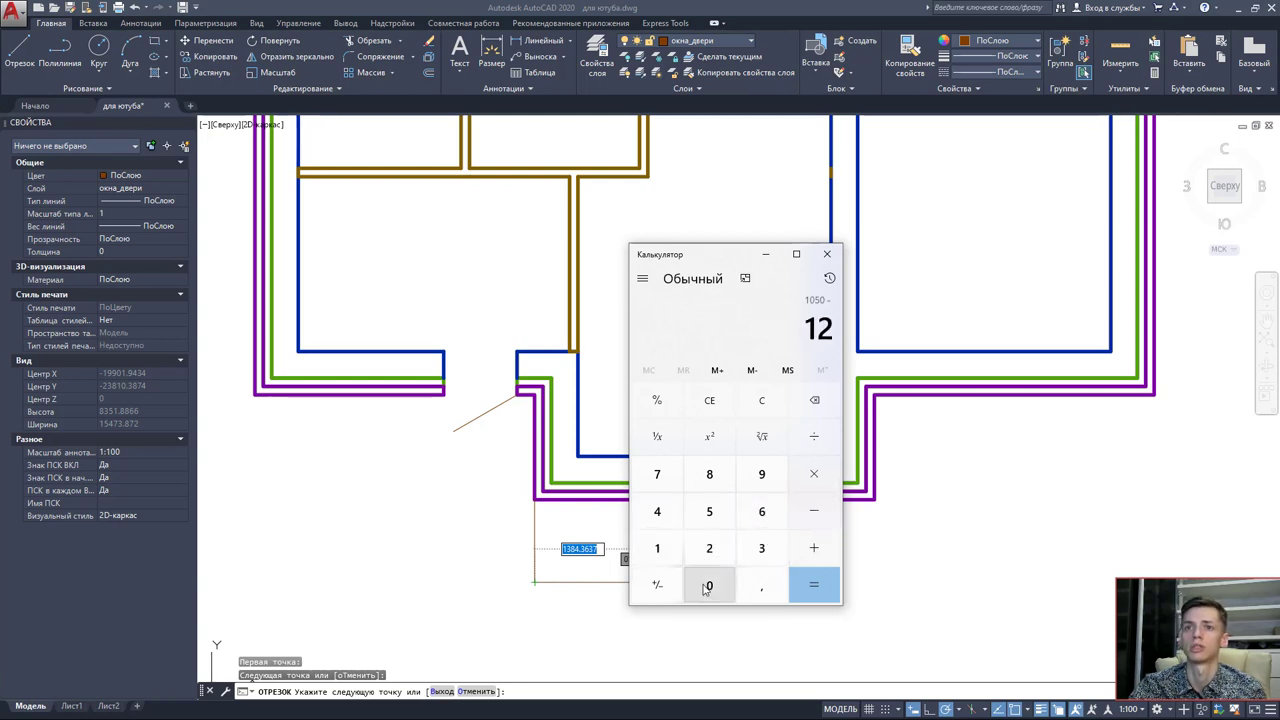
pyautogui.click(705, 587)
pyautogui.click(810, 586)
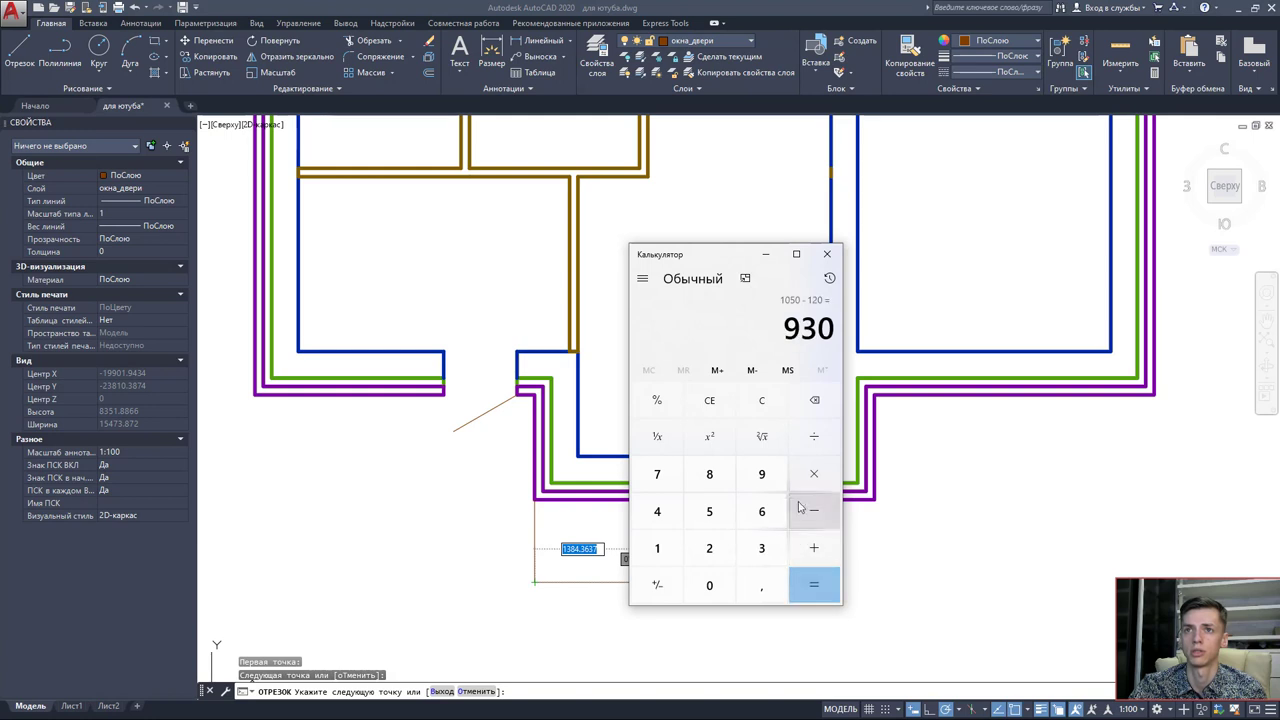
pyautogui.click(814, 436)
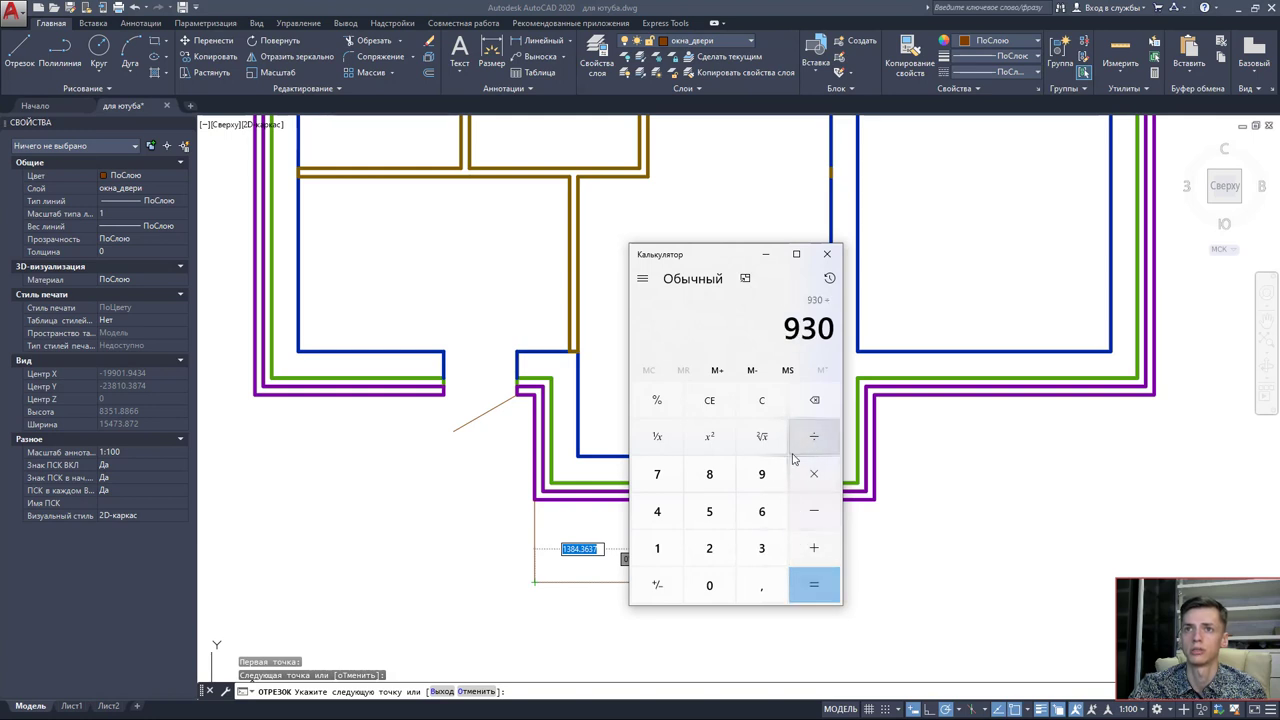
pyautogui.click(659, 552)
pyautogui.click(705, 510)
pyautogui.click(707, 584)
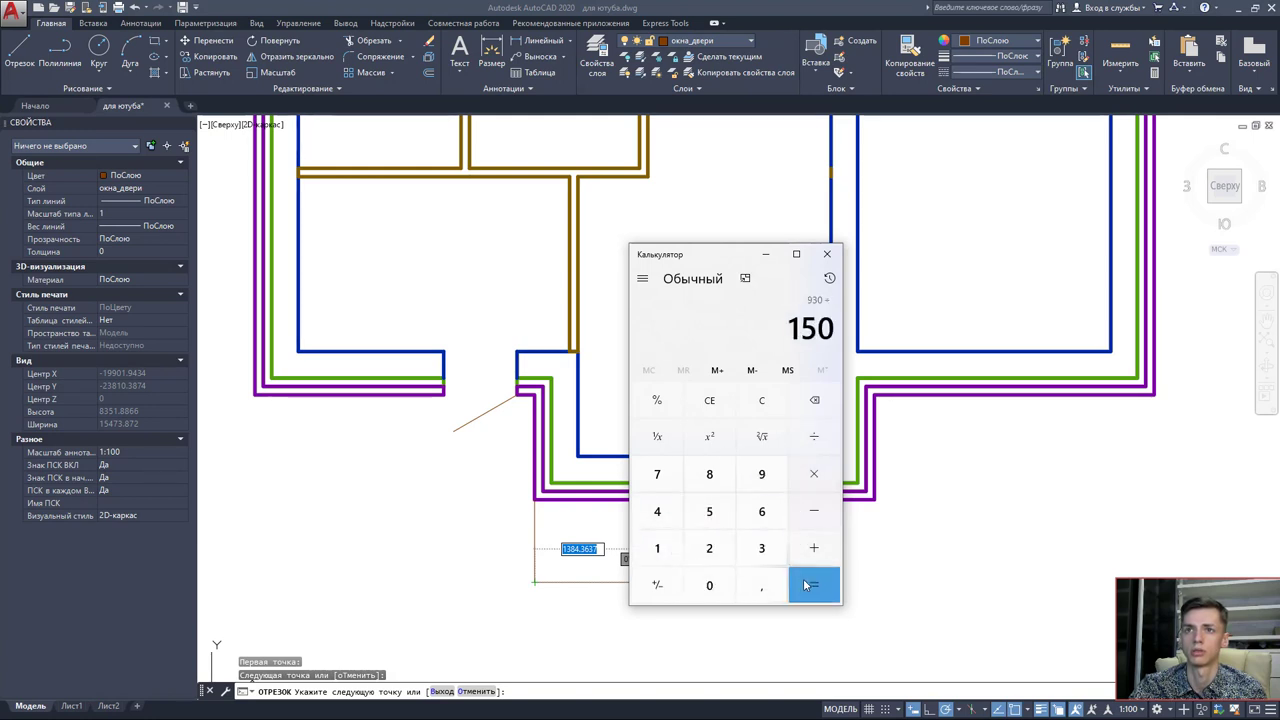
pyautogui.click(806, 585)
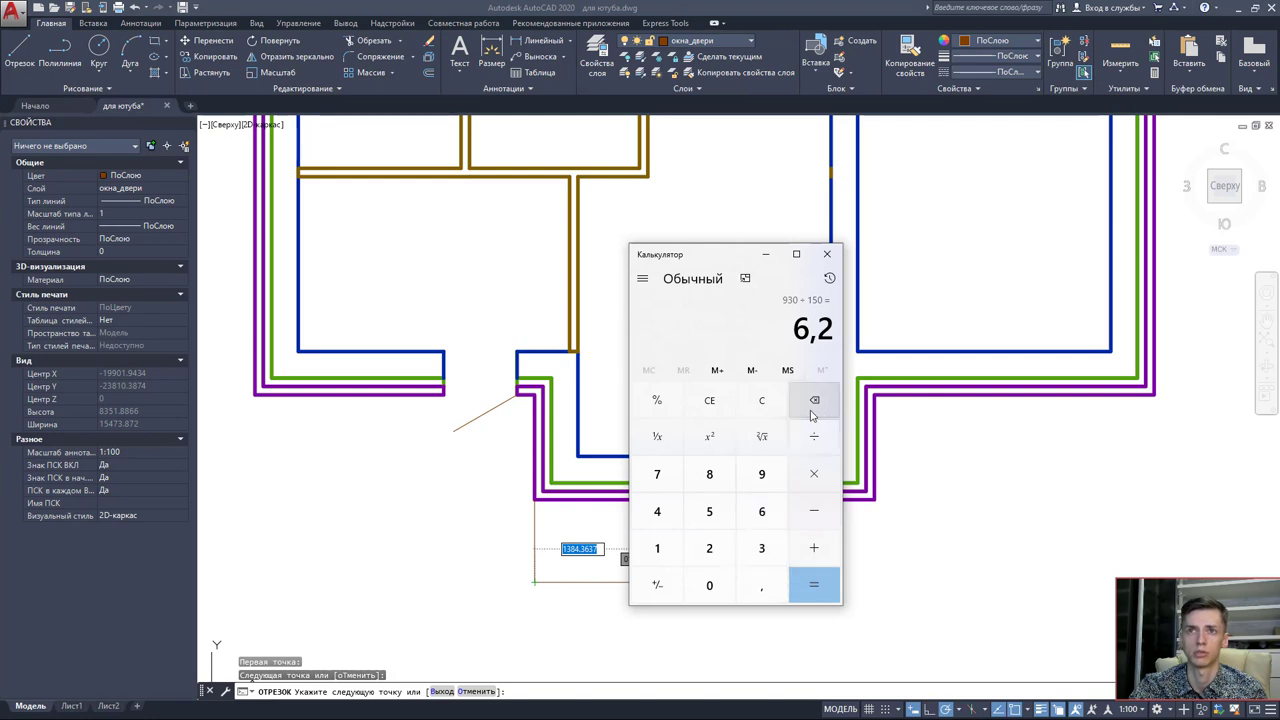
pyautogui.click(714, 404)
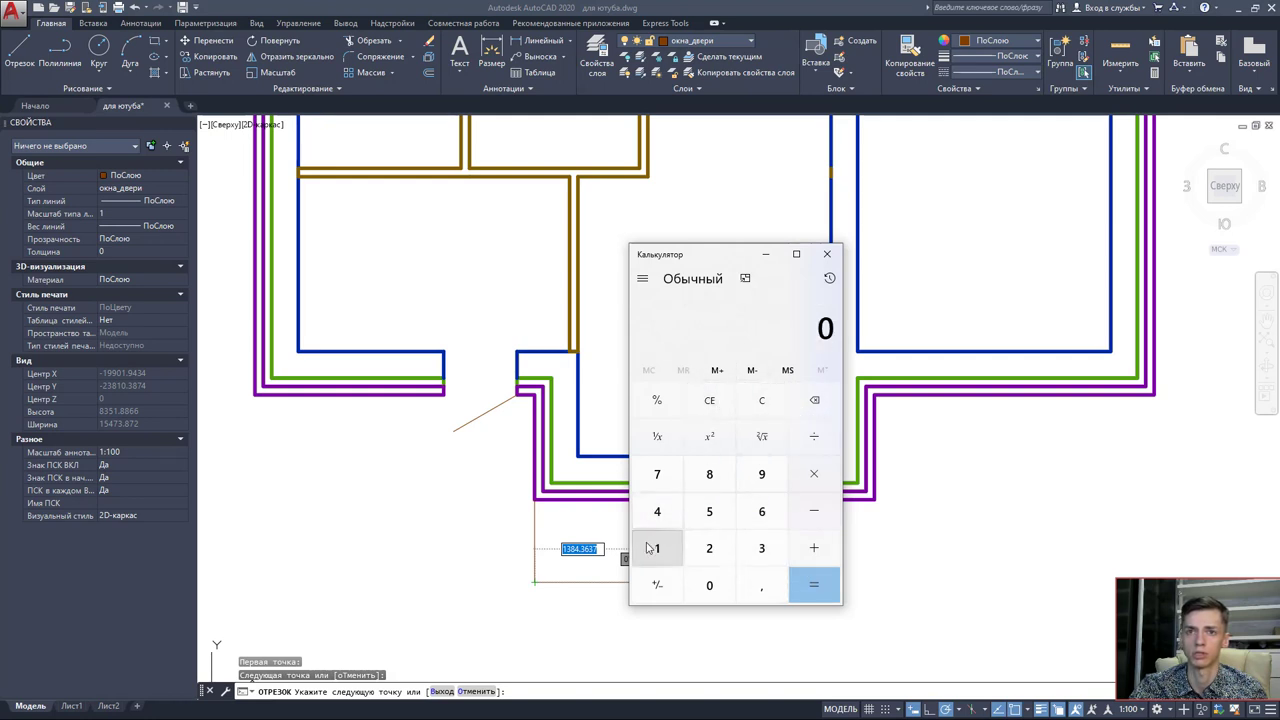
# Add 120 + 150 + 150 + 150, reaching 270, 420 and then 570.
pyautogui.click(672, 553)
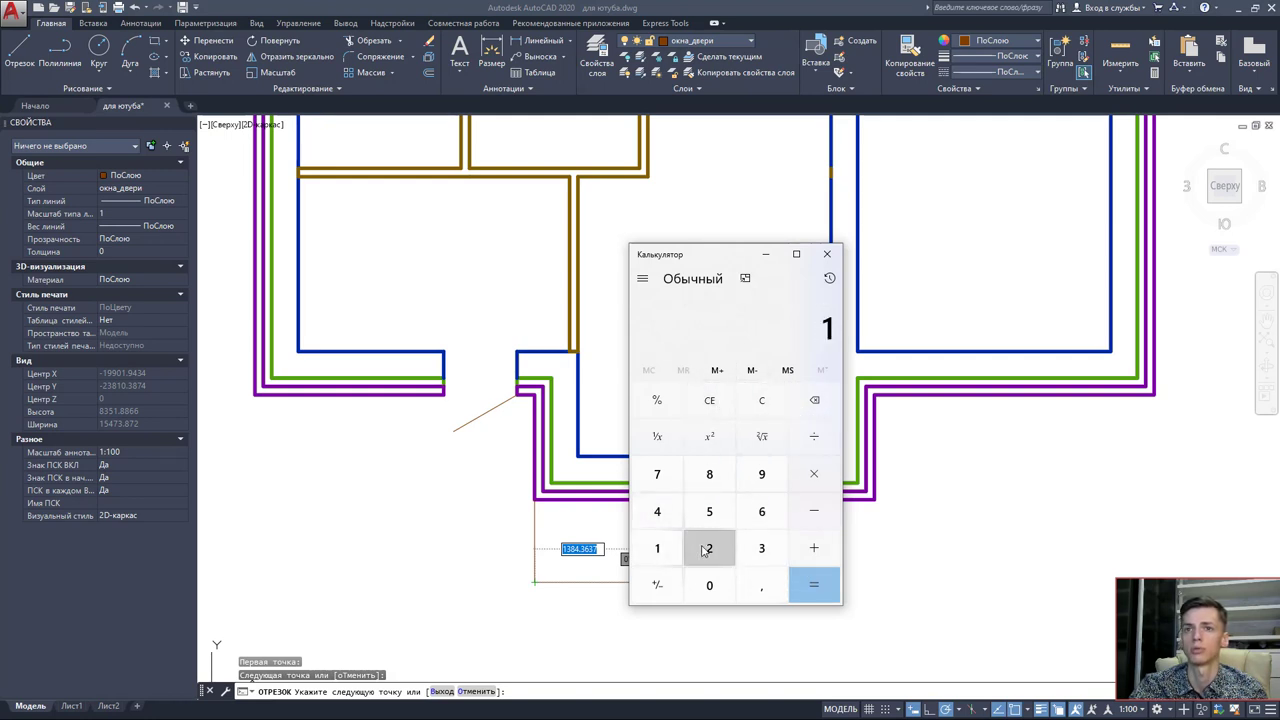
pyautogui.click(706, 547)
pyautogui.click(711, 583)
pyautogui.click(813, 548)
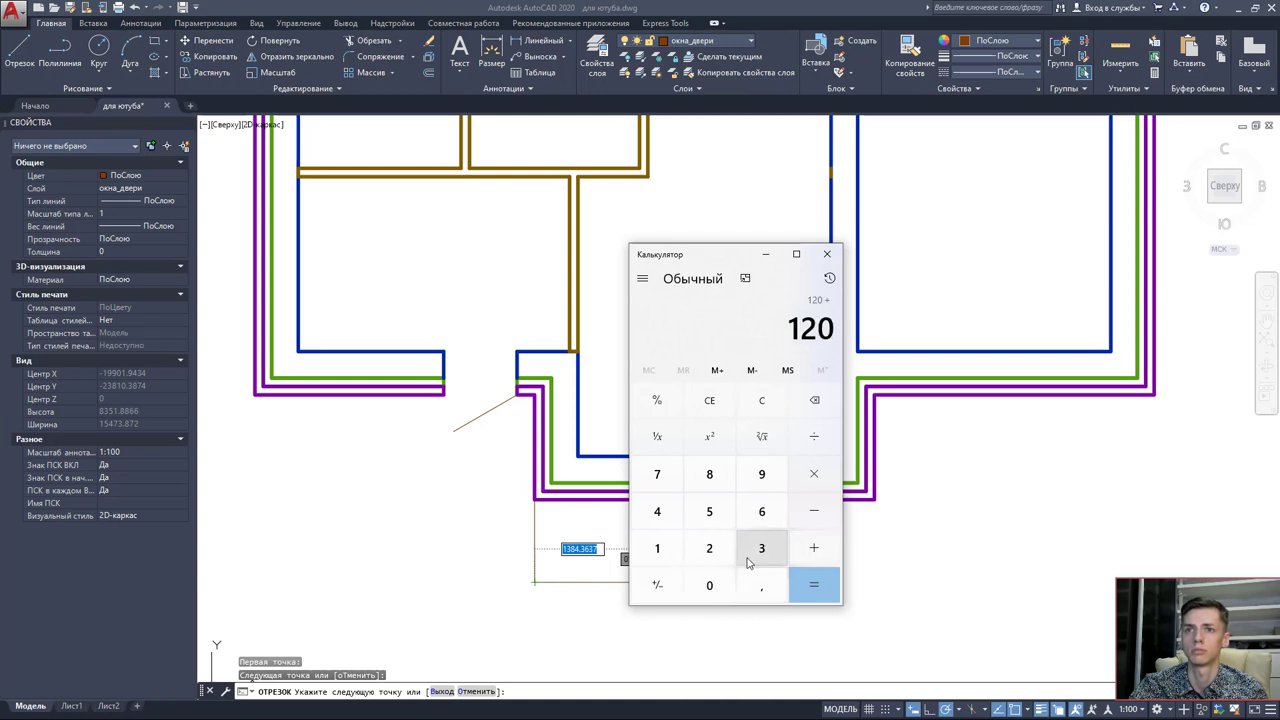
pyautogui.click(667, 555)
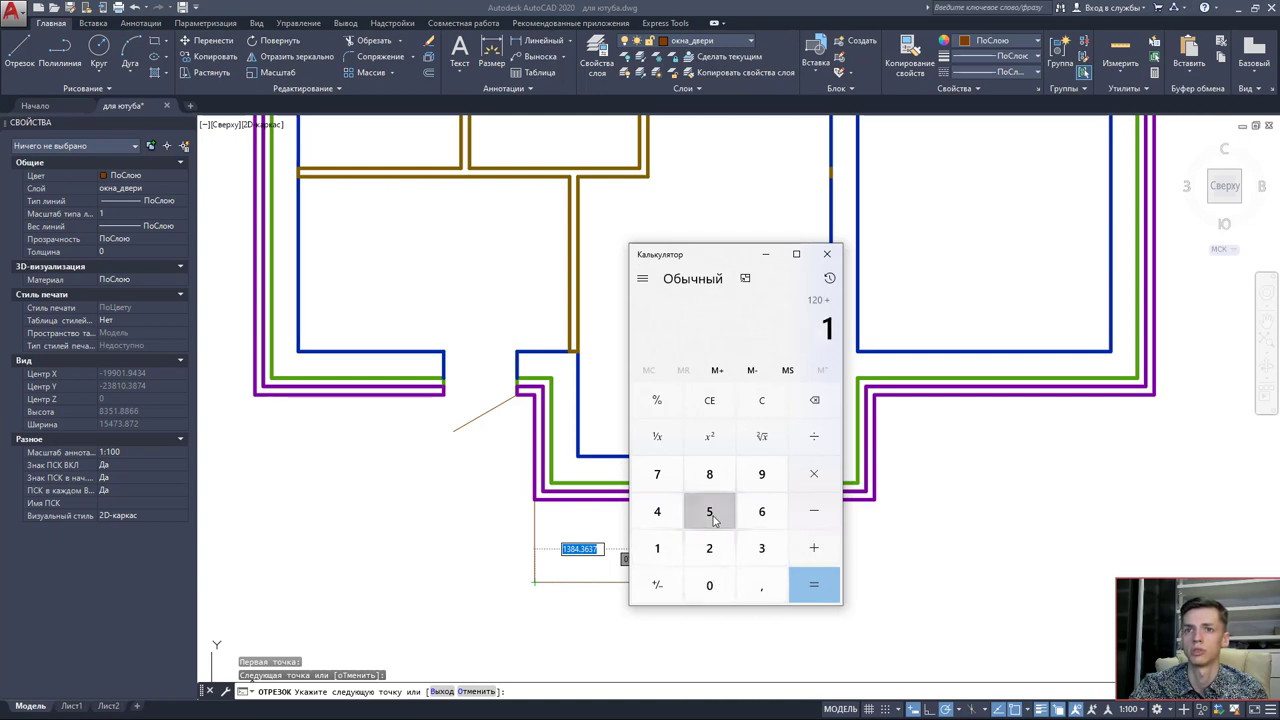
pyautogui.click(709, 511)
pyautogui.click(709, 585)
pyautogui.click(813, 585)
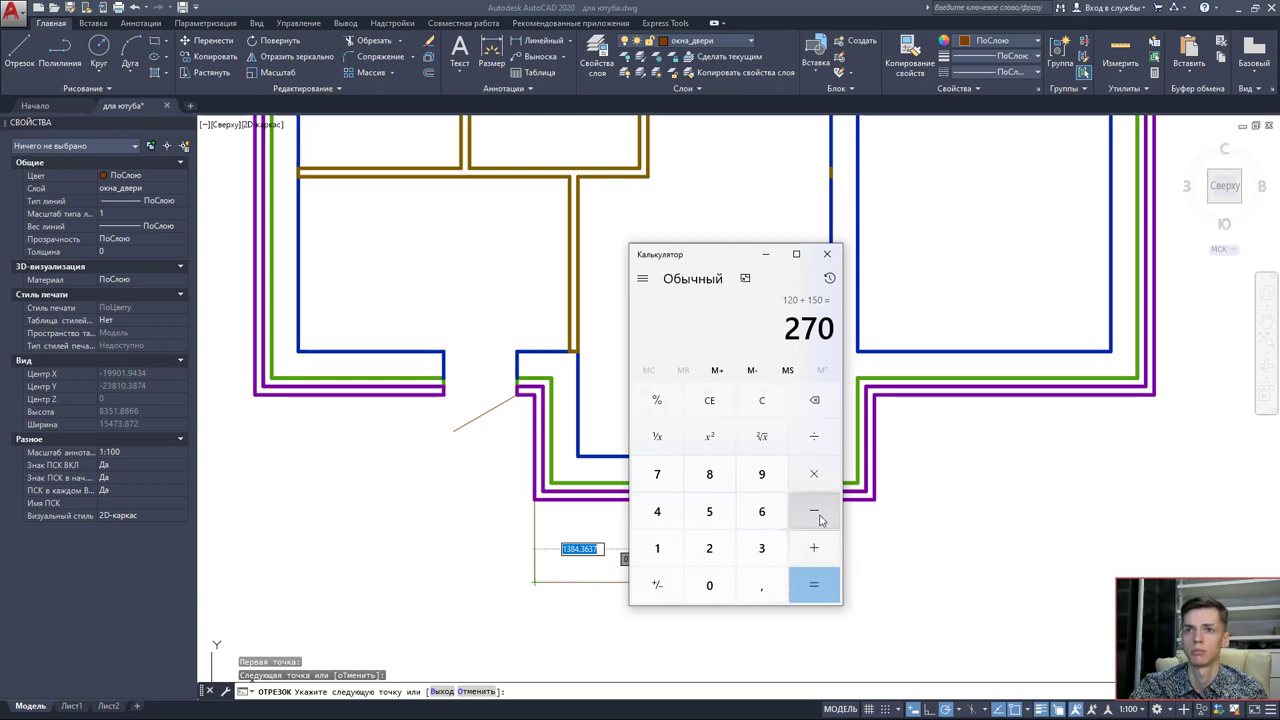
pyautogui.click(813, 548)
pyautogui.click(657, 548)
pyautogui.click(709, 511)
pyautogui.click(709, 585)
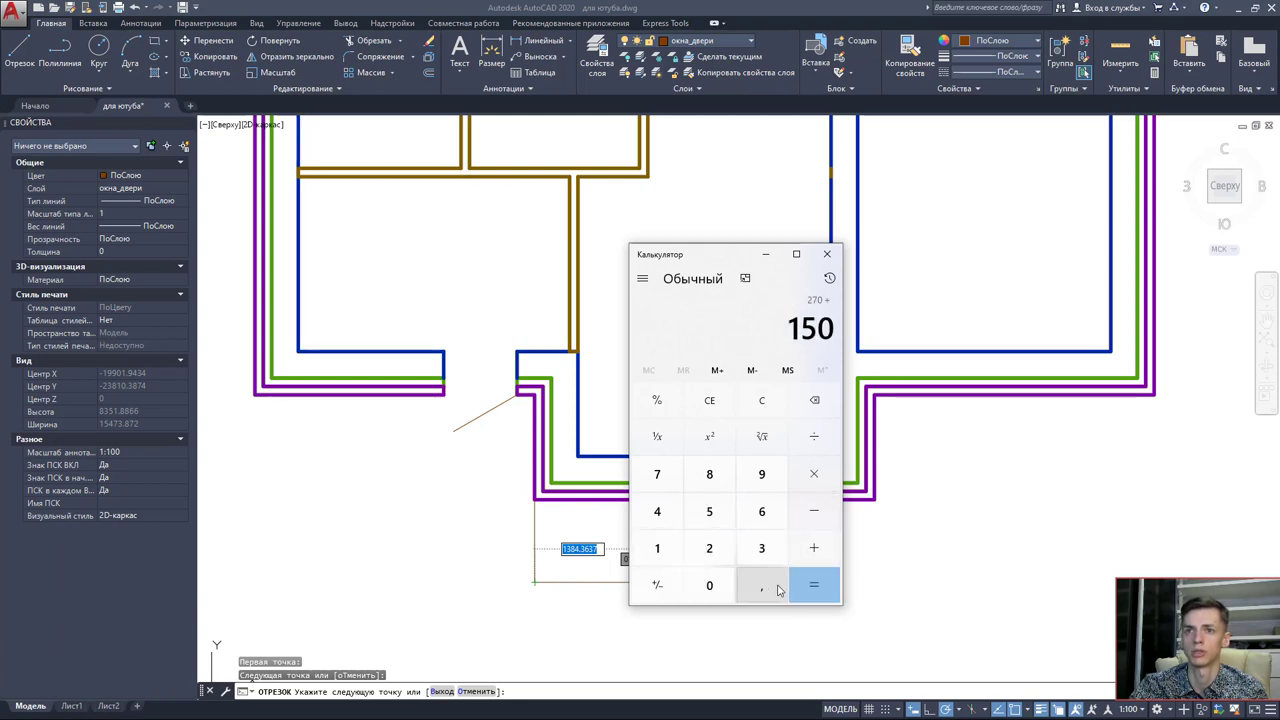
pyautogui.click(813, 585)
pyautogui.click(813, 548)
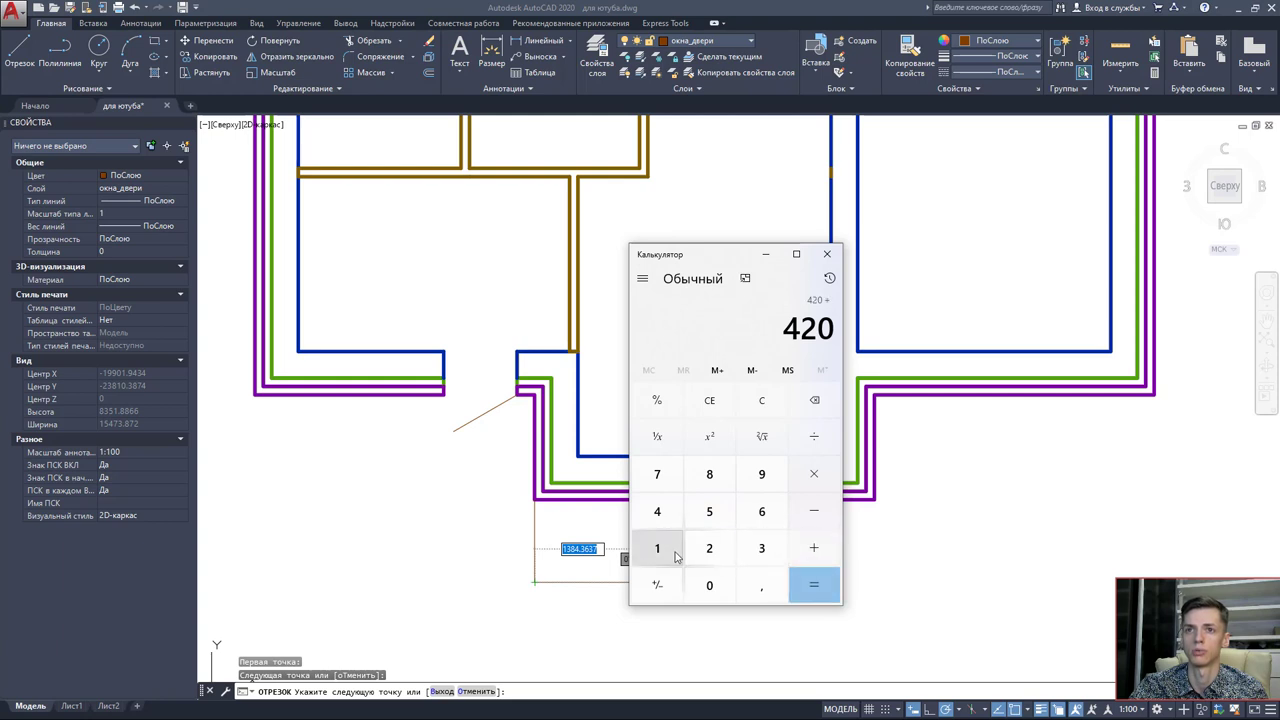
pyautogui.click(657, 548)
pyautogui.click(709, 511)
pyautogui.click(709, 585)
pyautogui.click(813, 585)
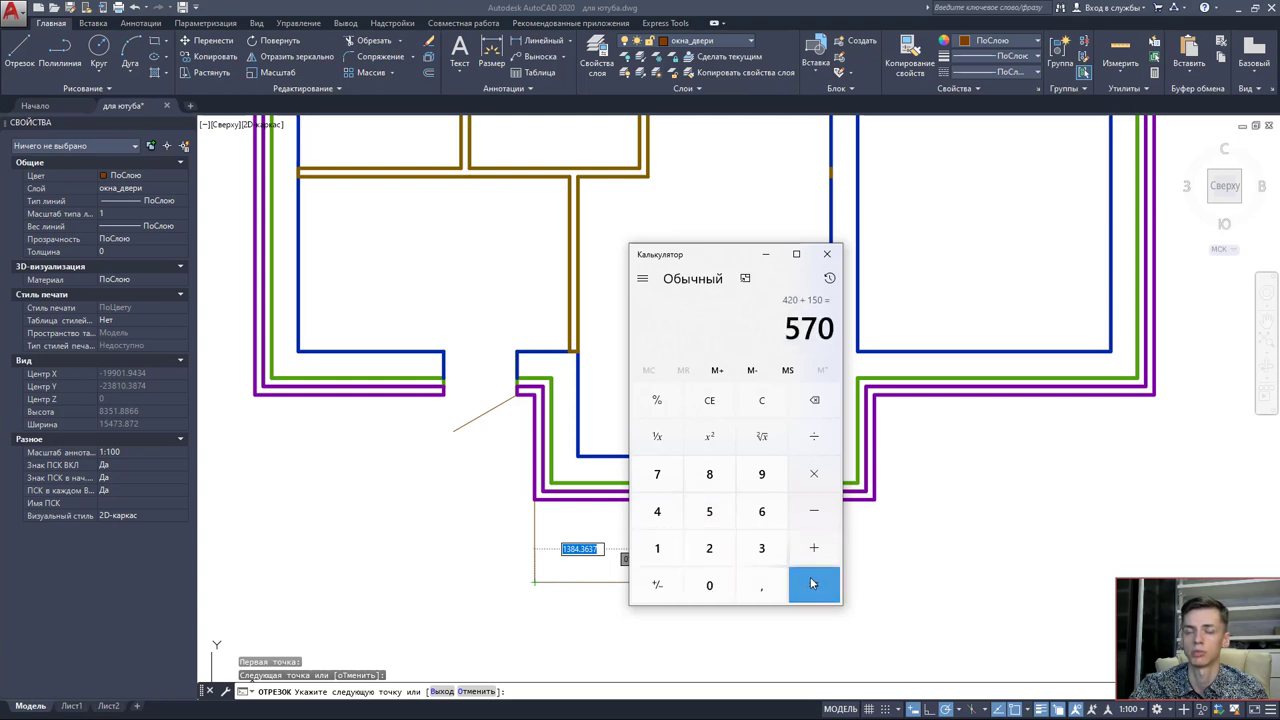
# Keep adding 150 from 570 through 720, 870 and 1020 to reach 1170.
pyautogui.click(813, 548)
pyautogui.click(657, 548)
pyautogui.click(709, 511)
pyautogui.click(709, 585)
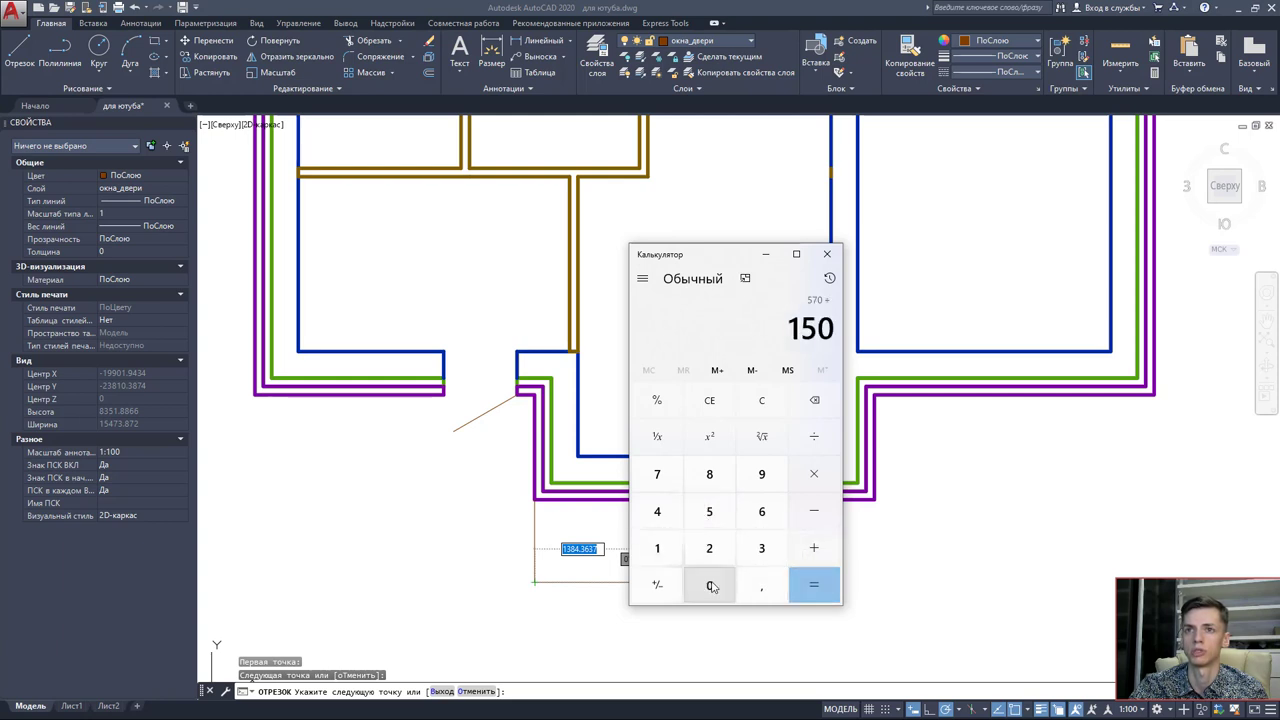
pyautogui.click(813, 585)
pyautogui.click(813, 548)
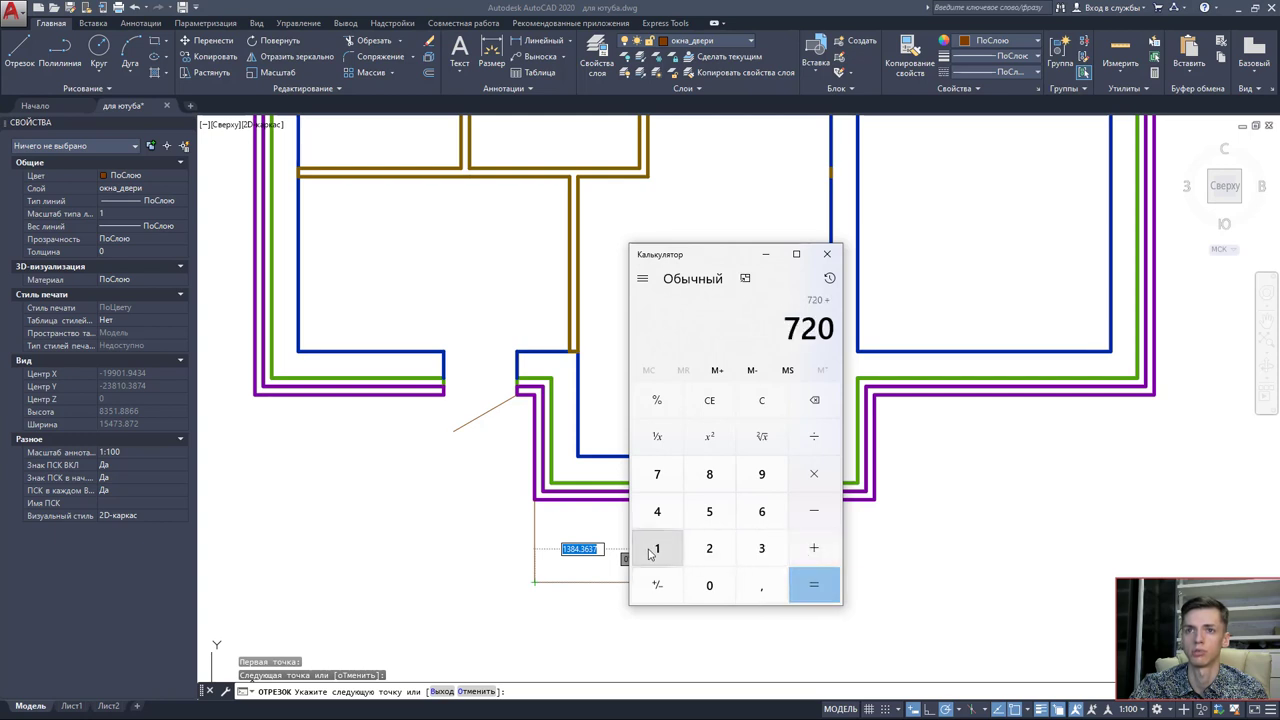
pyautogui.click(657, 548)
pyautogui.click(709, 511)
pyautogui.click(709, 585)
pyautogui.click(813, 585)
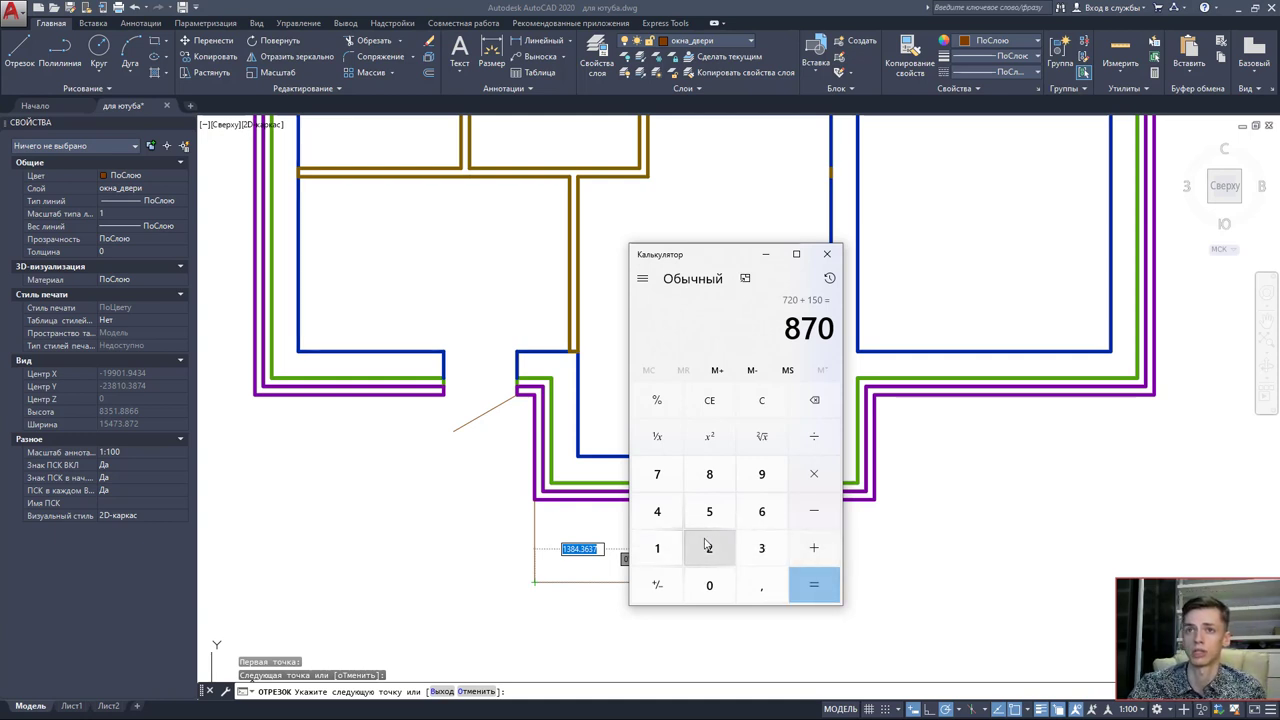
pyautogui.click(657, 548)
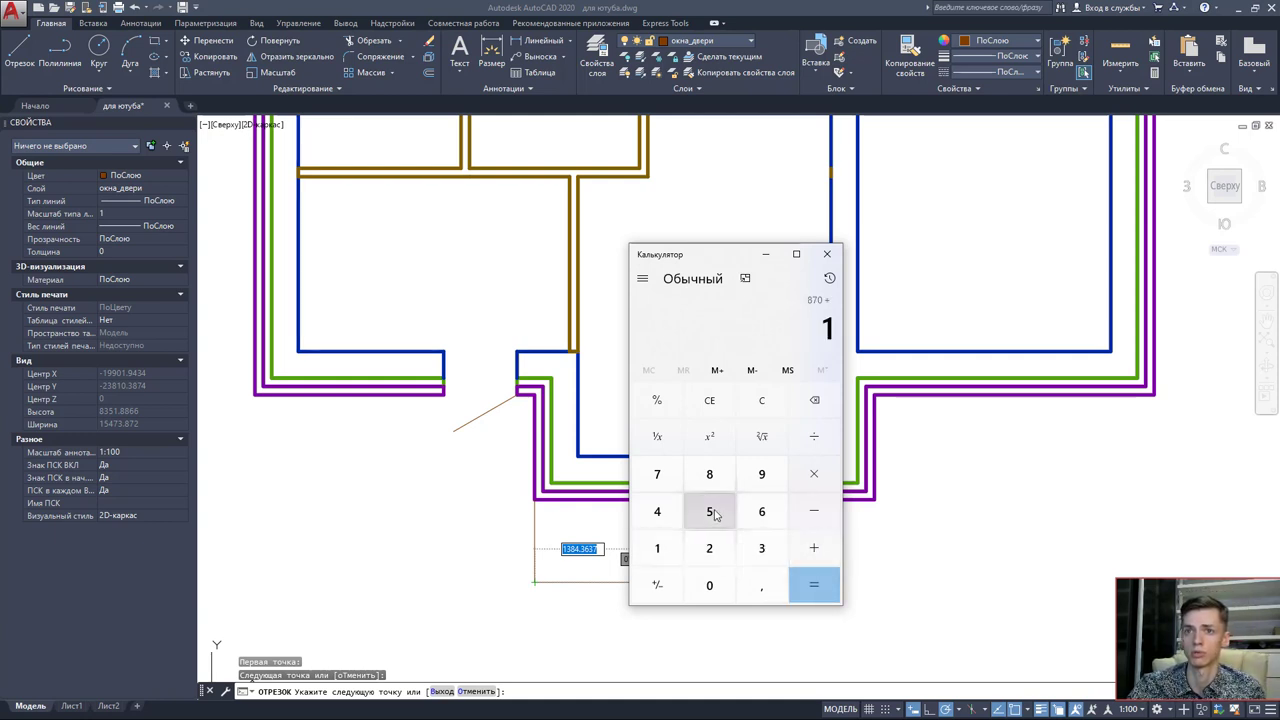
pyautogui.click(709, 511)
pyautogui.click(709, 585)
pyautogui.click(830, 588)
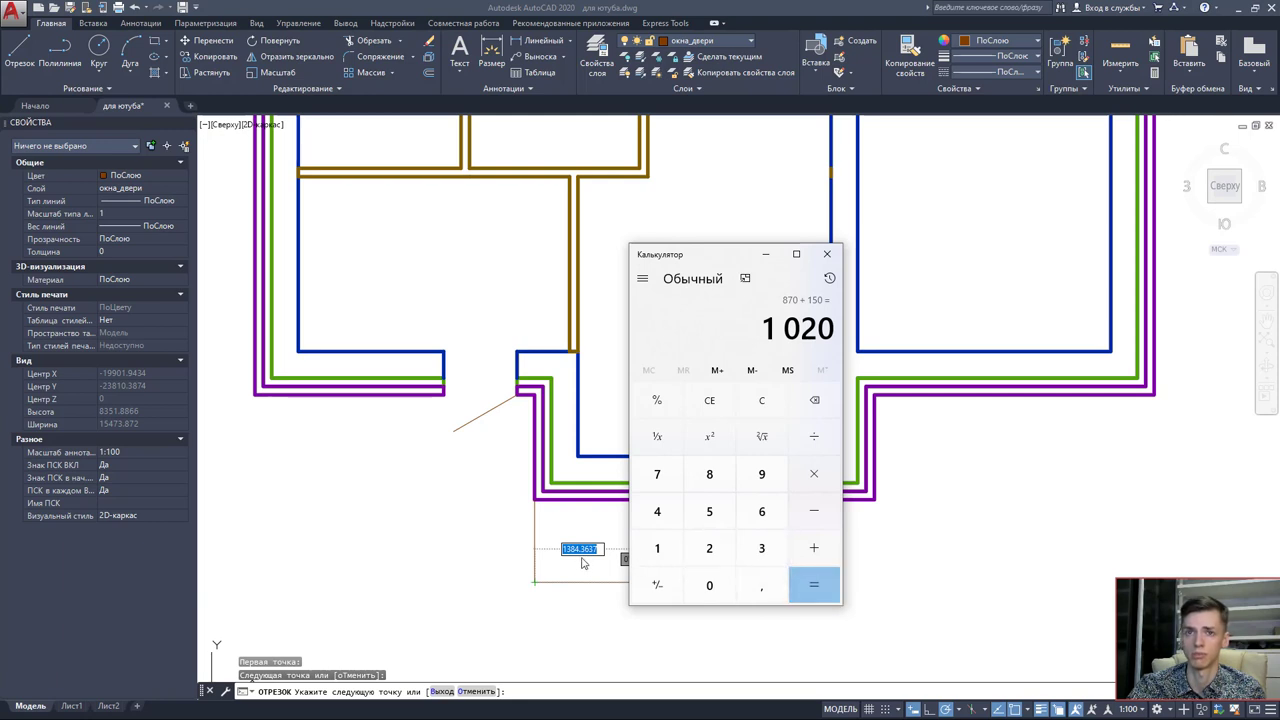
pyautogui.click(813, 548)
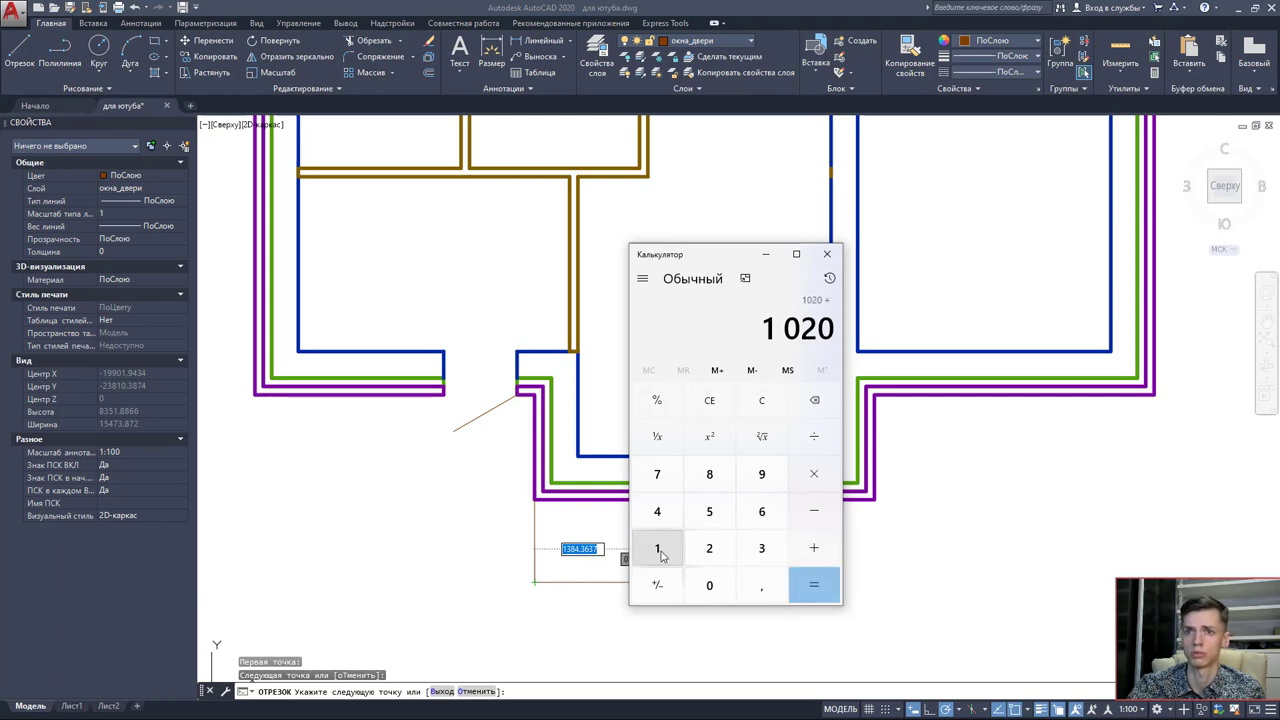
pyautogui.click(657, 548)
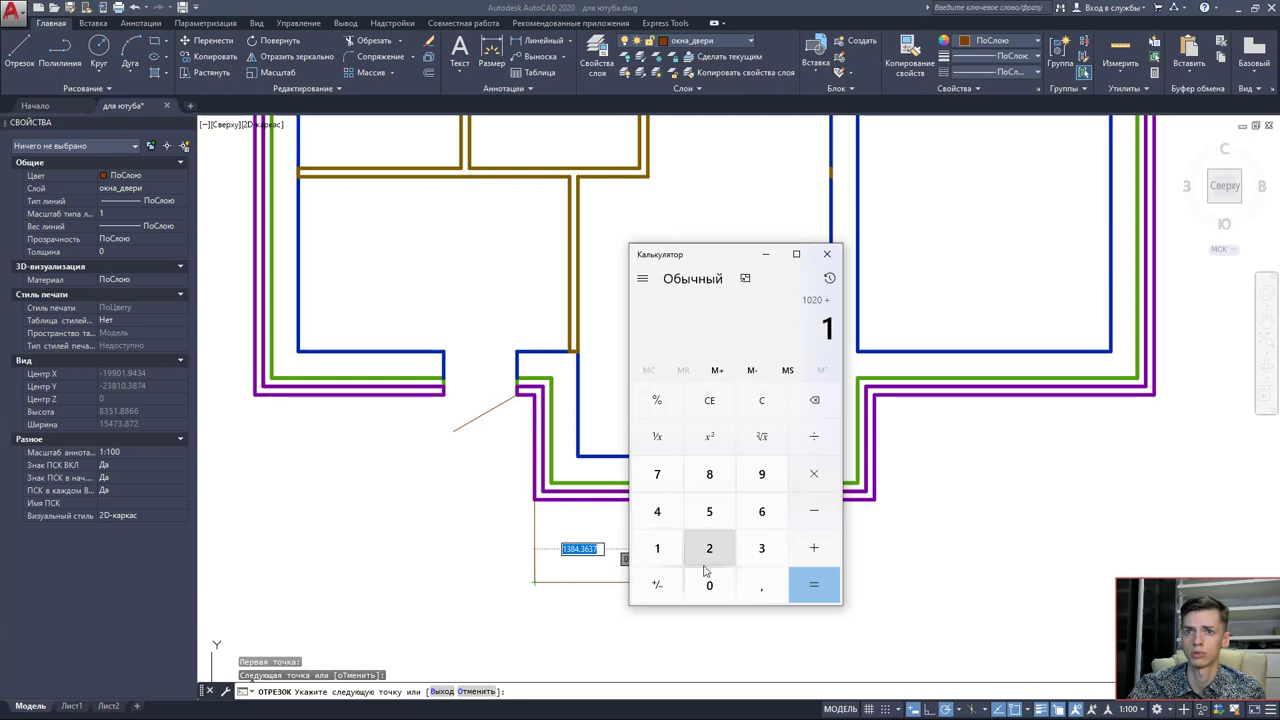
pyautogui.click(709, 511)
pyautogui.click(709, 585)
pyautogui.click(815, 587)
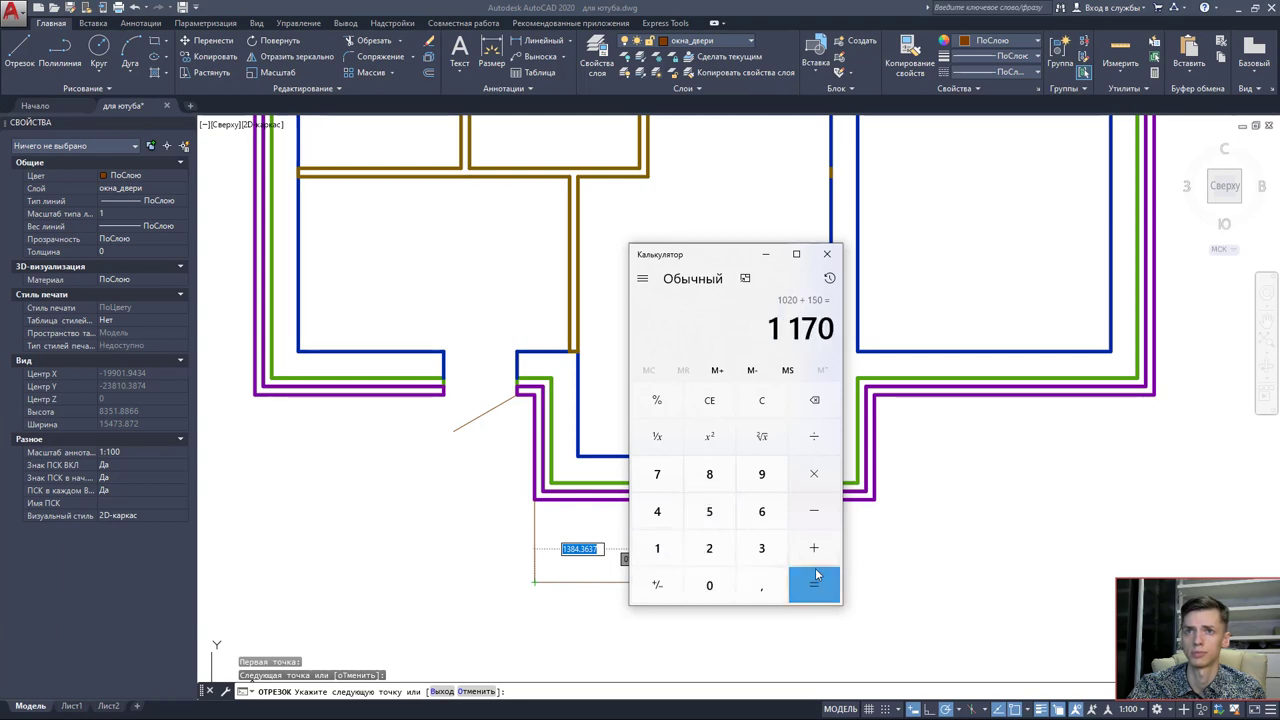
# Review the earlier sums in History and close Calculator.
pyautogui.click(830, 280)
pyautogui.scroll(-2, 800, 551)
pyautogui.scroll(-2, 800, 551)
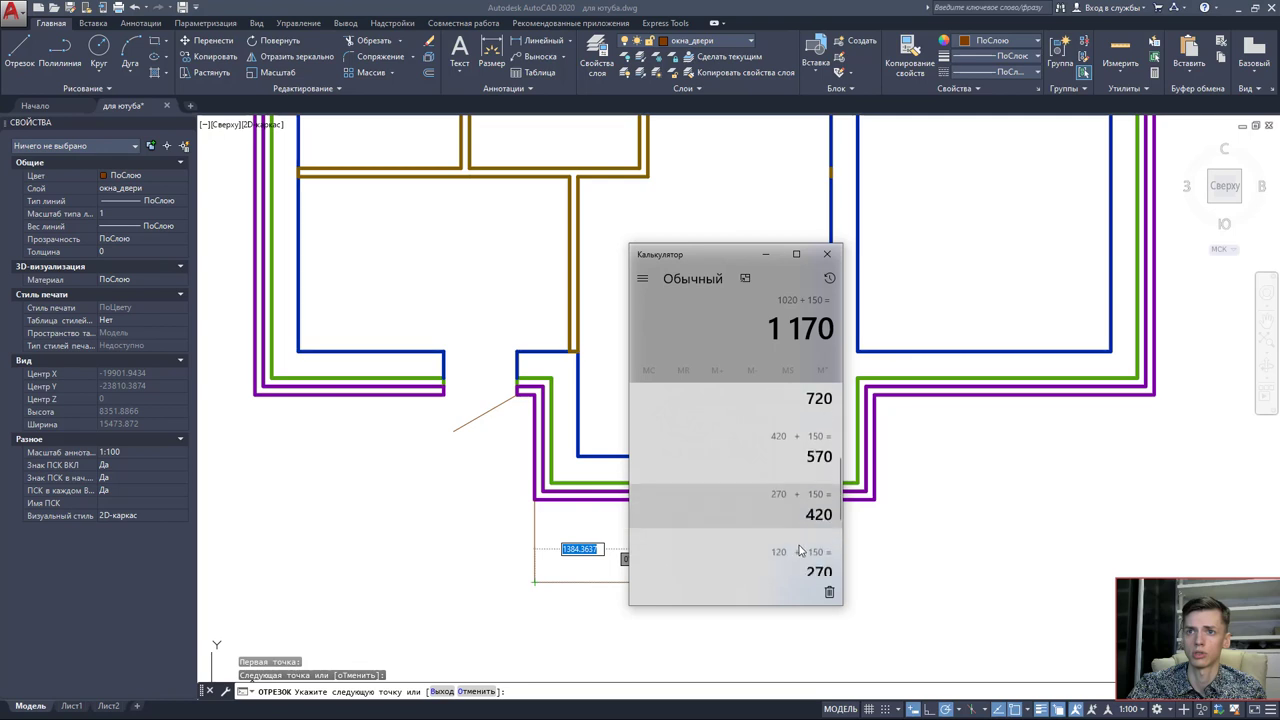
pyautogui.scroll(-2, 800, 551)
pyautogui.scroll(-1, 812, 530)
pyautogui.scroll(2, 814, 528)
pyautogui.scroll(2, 818, 515)
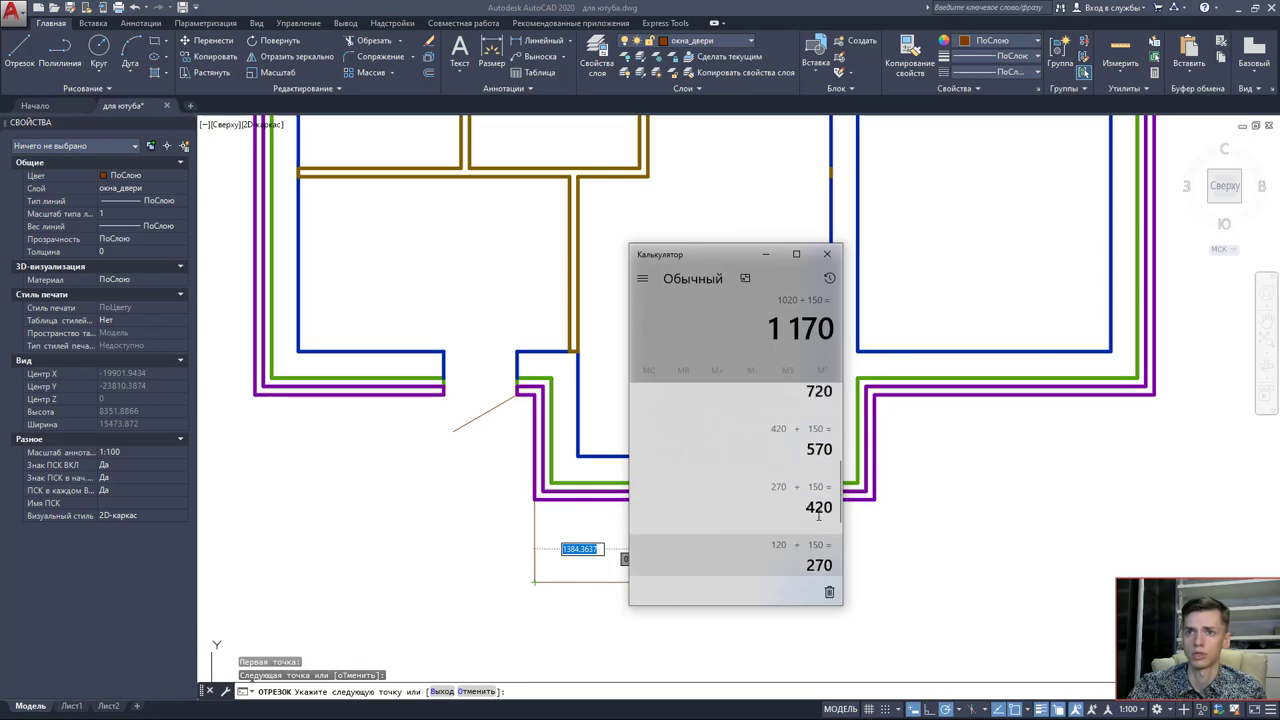
pyautogui.scroll(2, 818, 510)
pyautogui.scroll(1, 817, 490)
pyautogui.scroll(1, 816, 470)
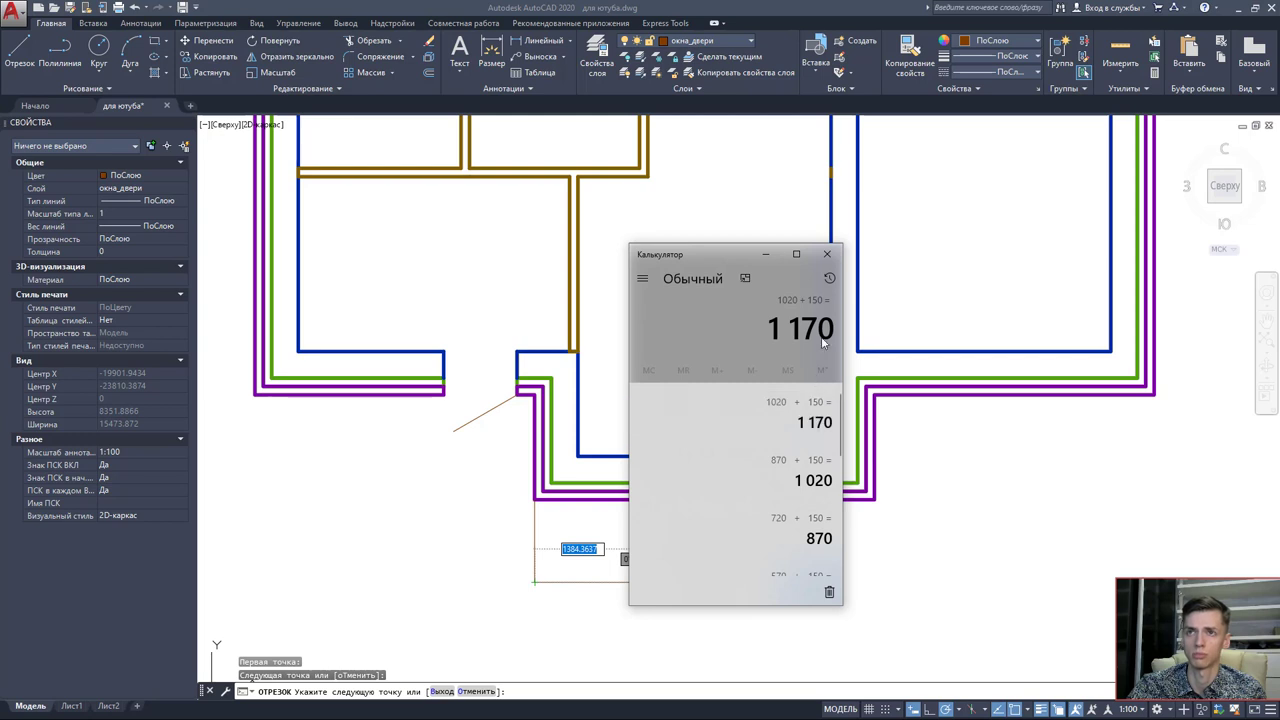
pyautogui.click(831, 255)
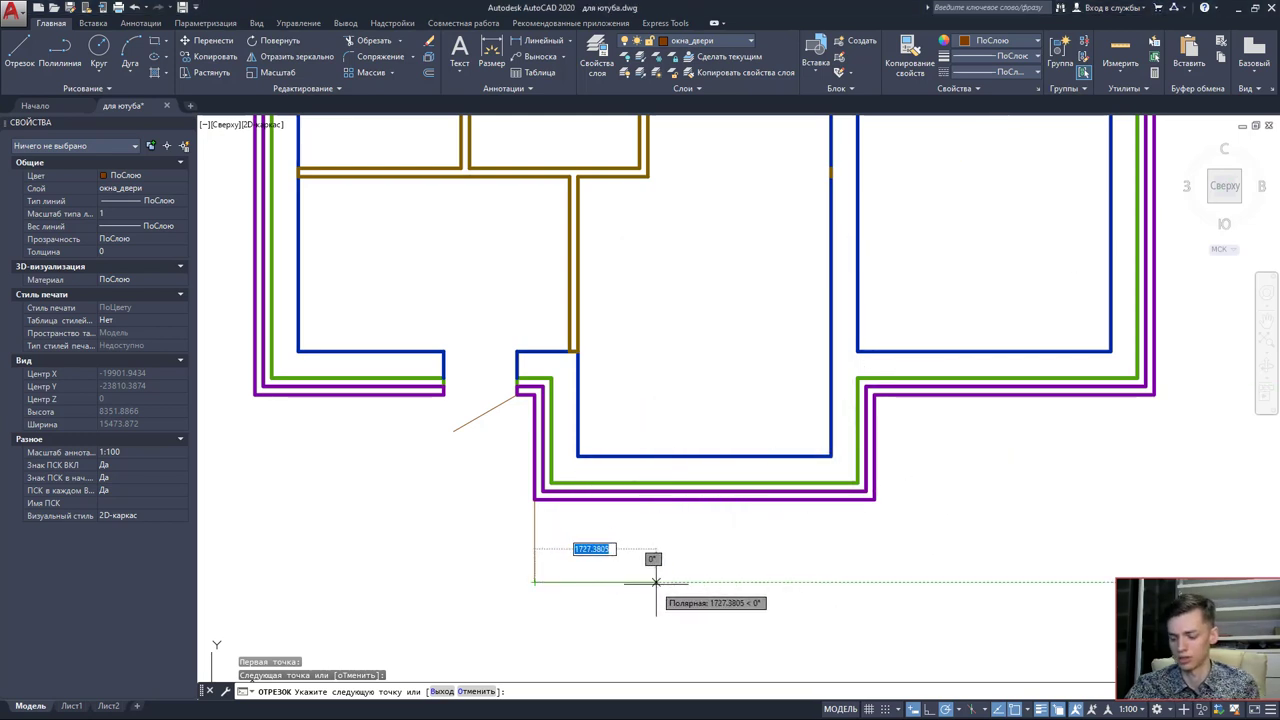
# Finish the line at length 1170 and erase the two helper lines.
pyautogui.write('1170')
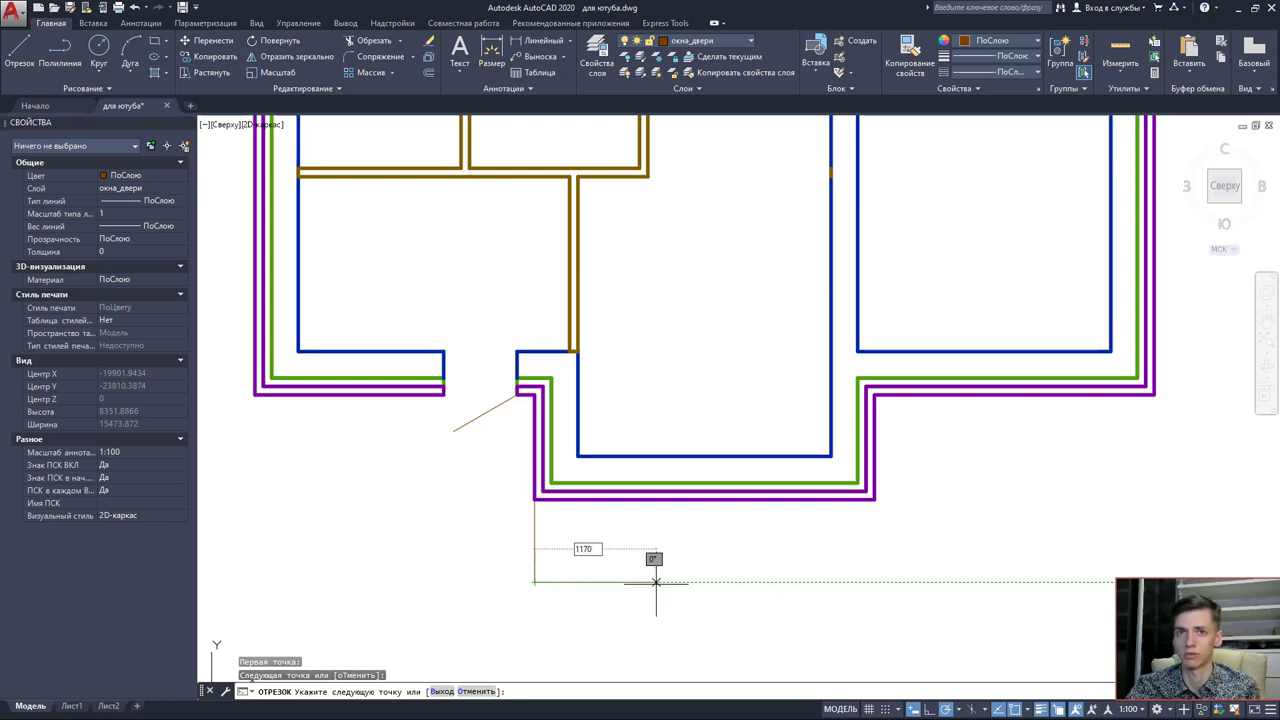
pyautogui.press('Return')
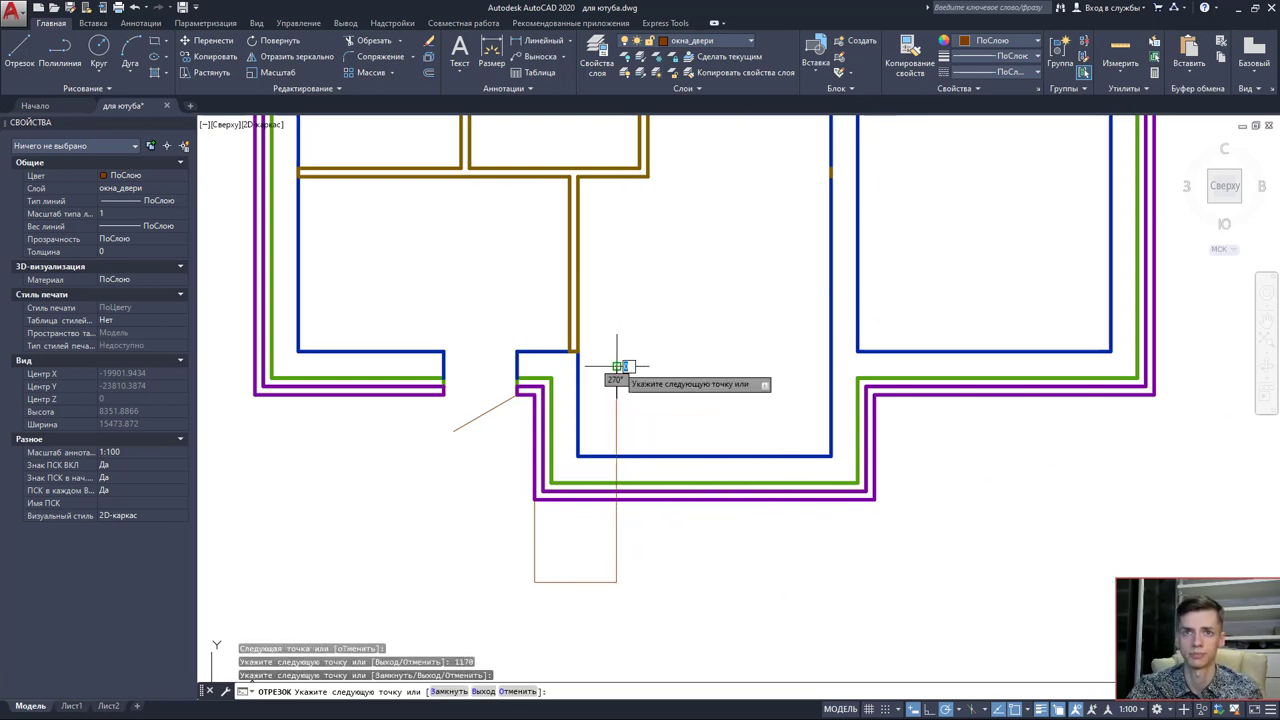
pyautogui.press('Escape')
pyautogui.click(560, 610)
pyautogui.click(517, 553)
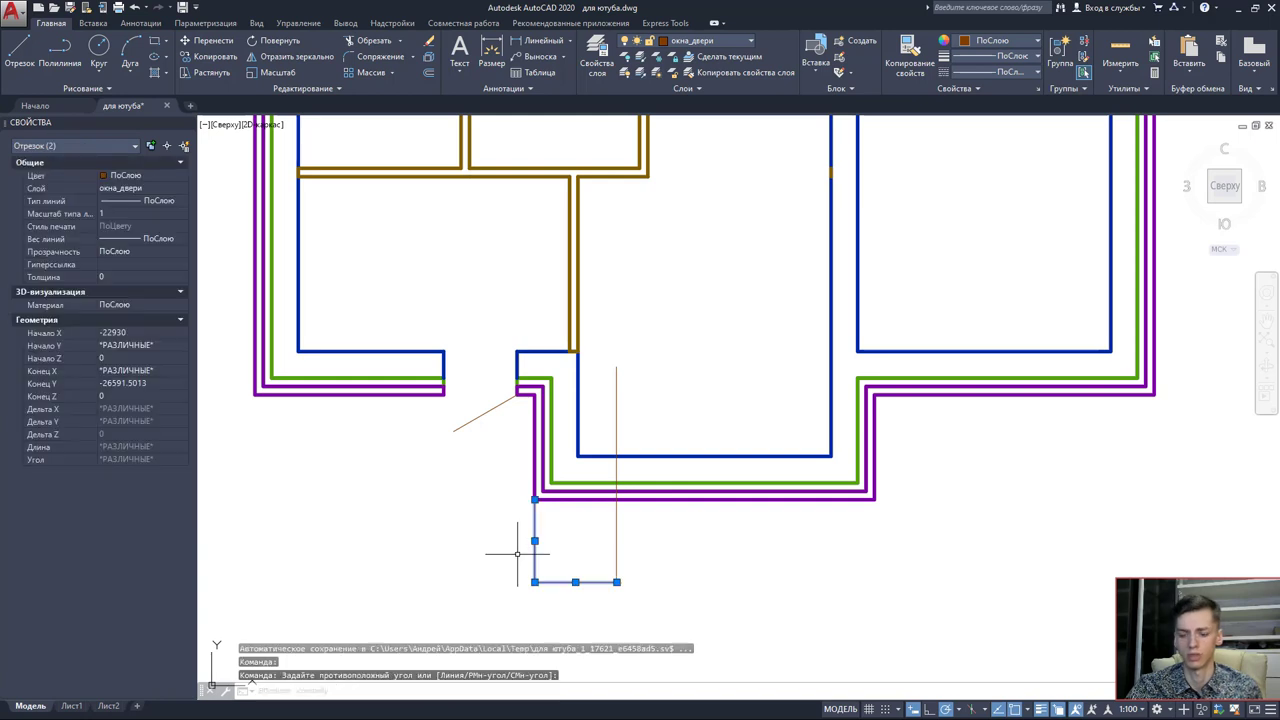
pyautogui.press('Delete')
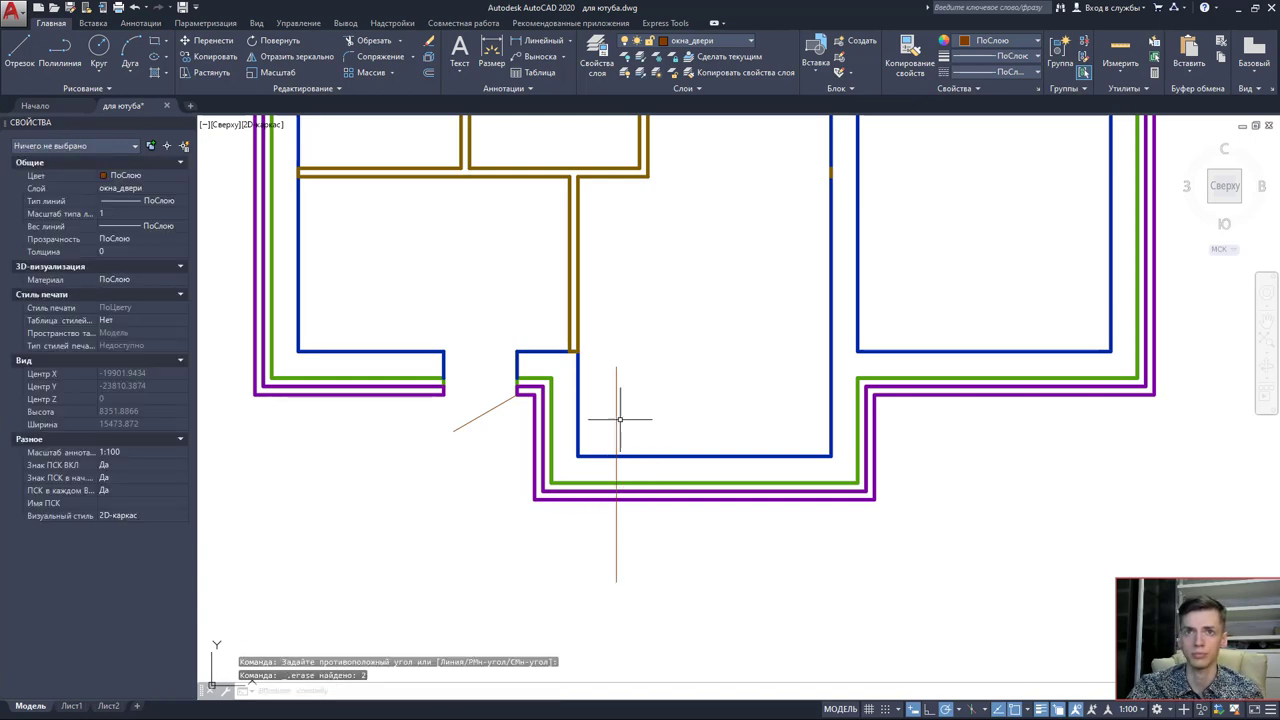
# Measure a distance starting from the vertical guide line with the Measure tool.
pyautogui.click(617, 418)
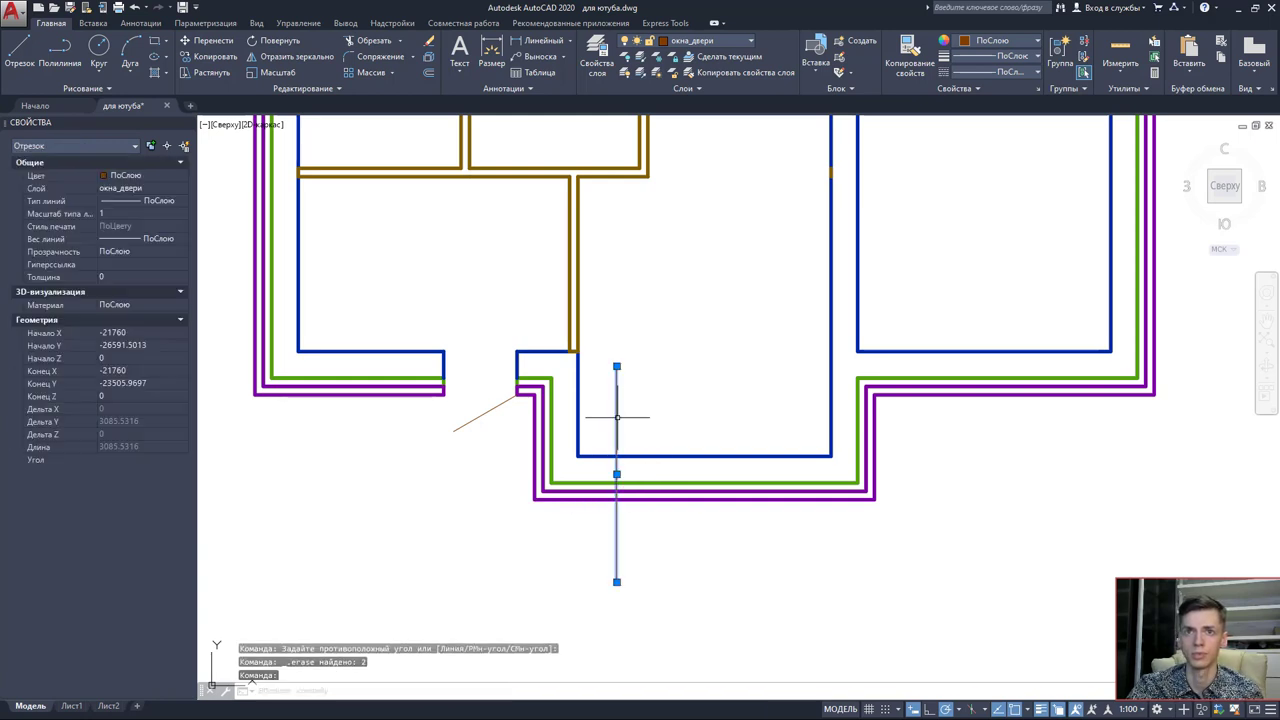
pyautogui.click(1121, 70)
pyautogui.click(1125, 145)
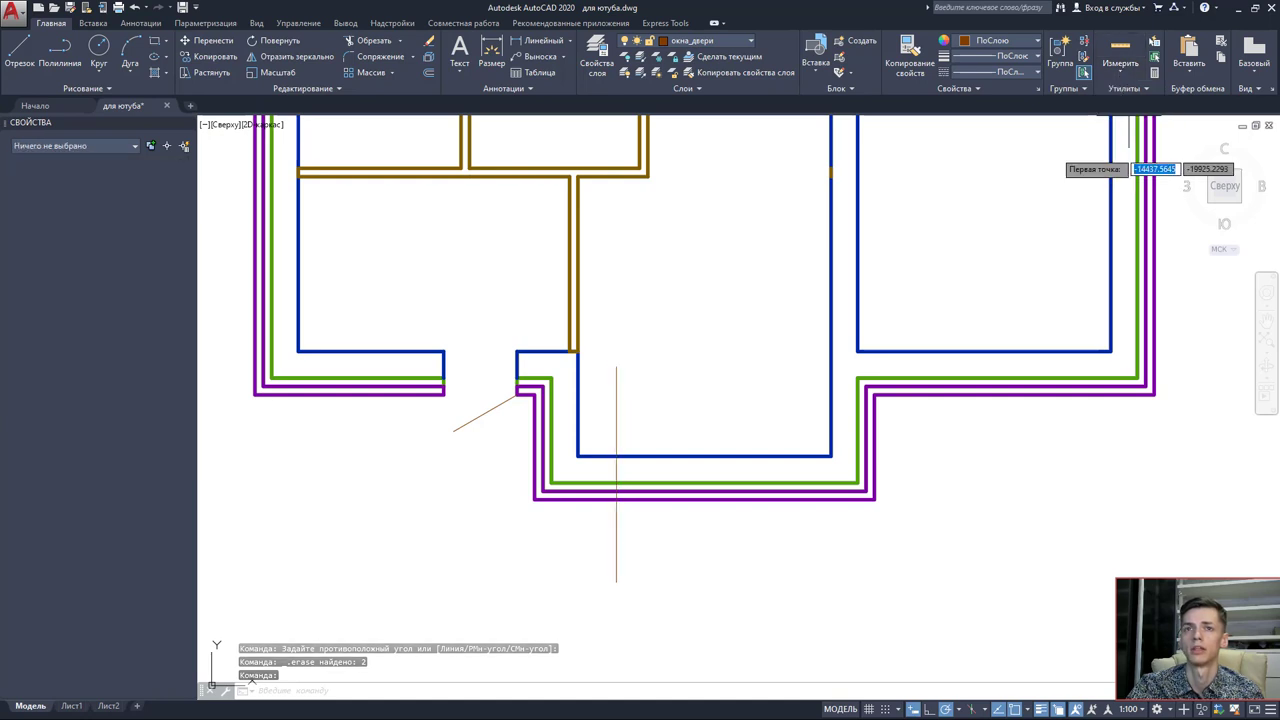
pyautogui.click(617, 431)
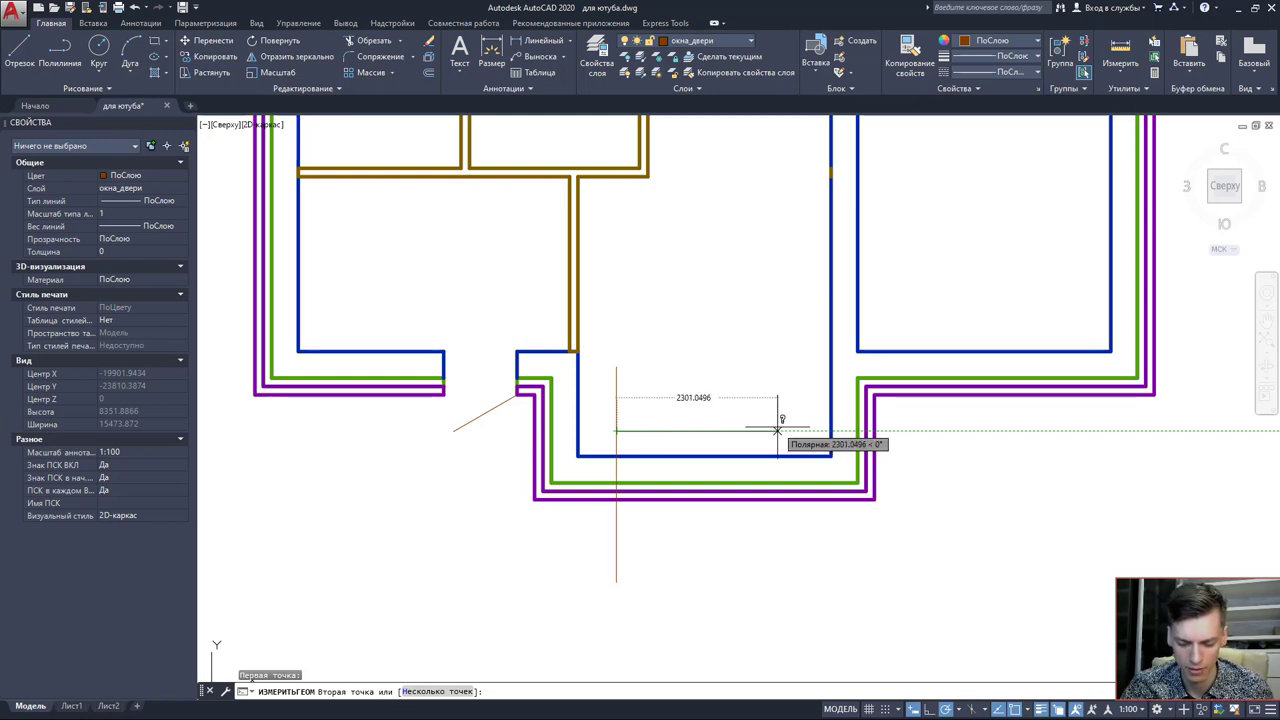
pyautogui.press('Escape')
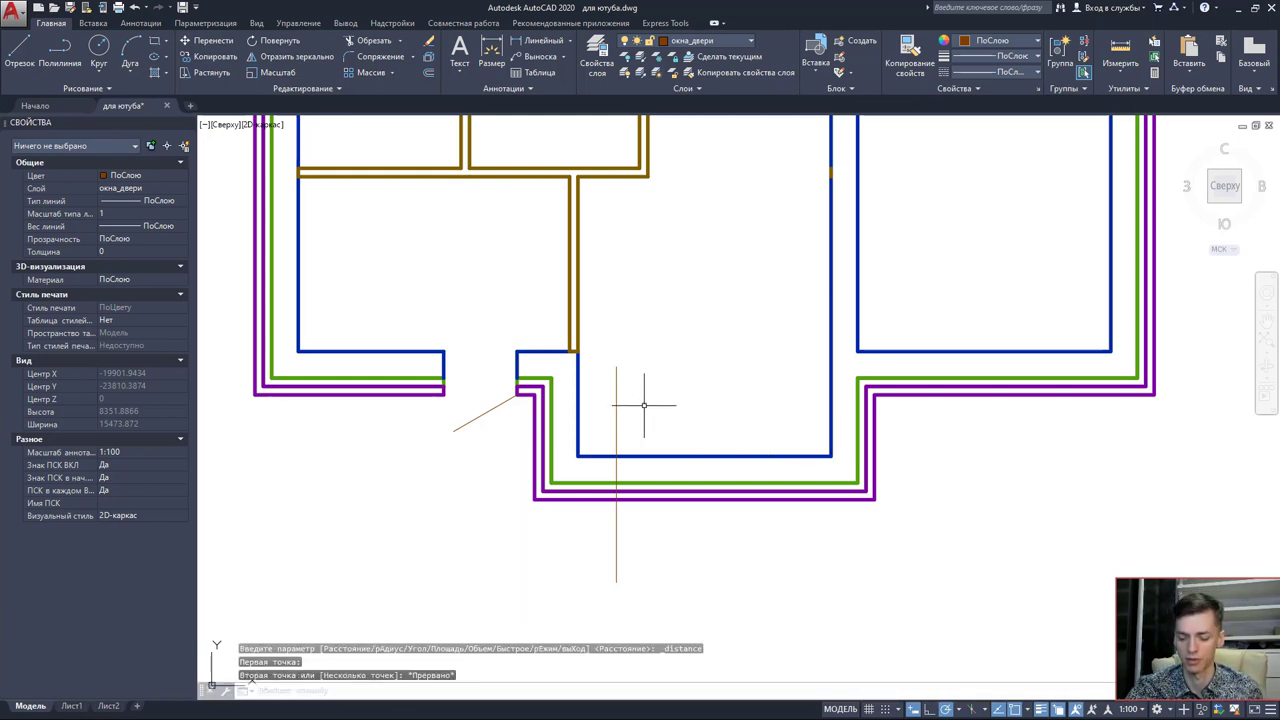
# Remeasure from the guide line and compare it with Calculator's 2 350 window-width sum.
pyautogui.press('XF86Calculator')
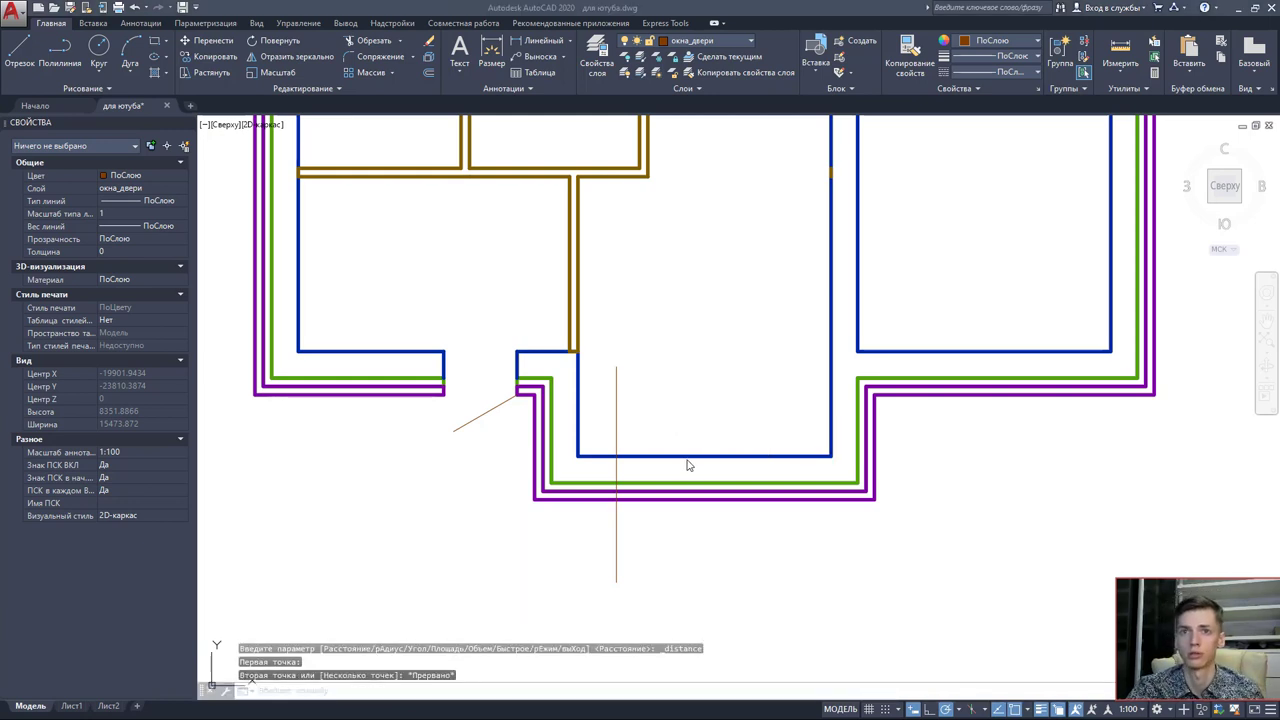
pyautogui.moveTo(724, 256); pyautogui.dragTo(354, 241)
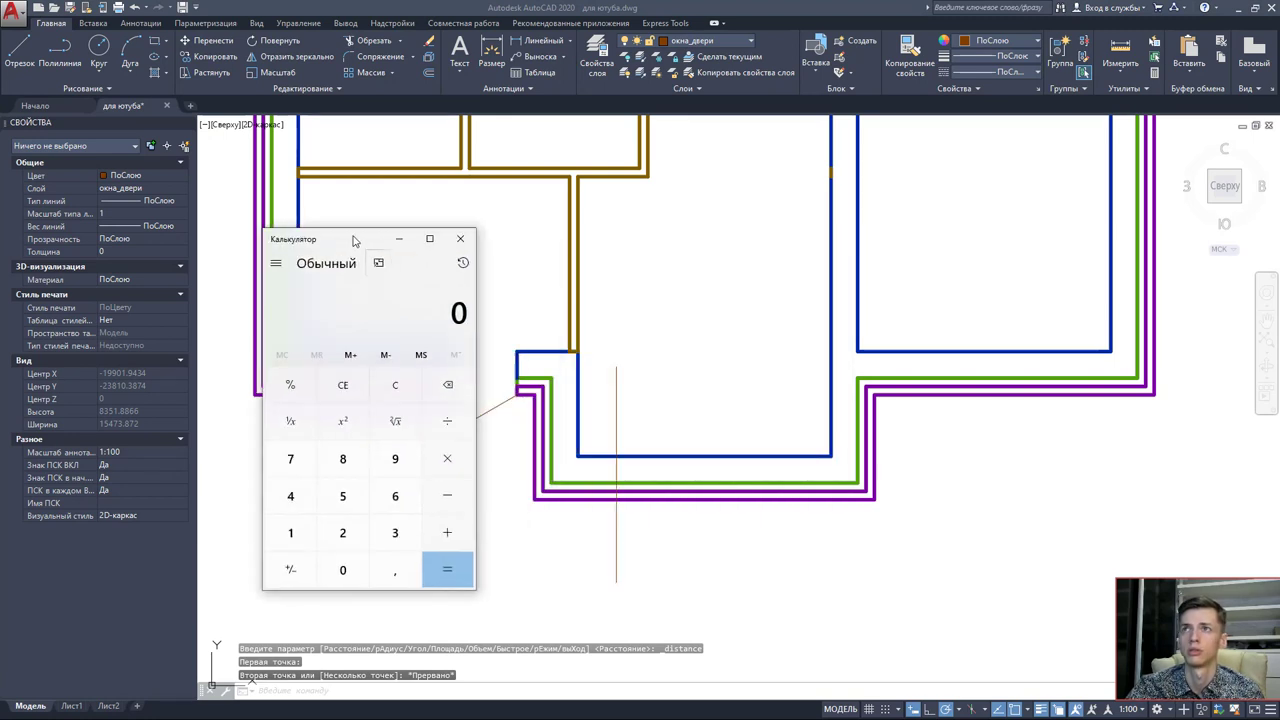
pyautogui.click(1110, 55)
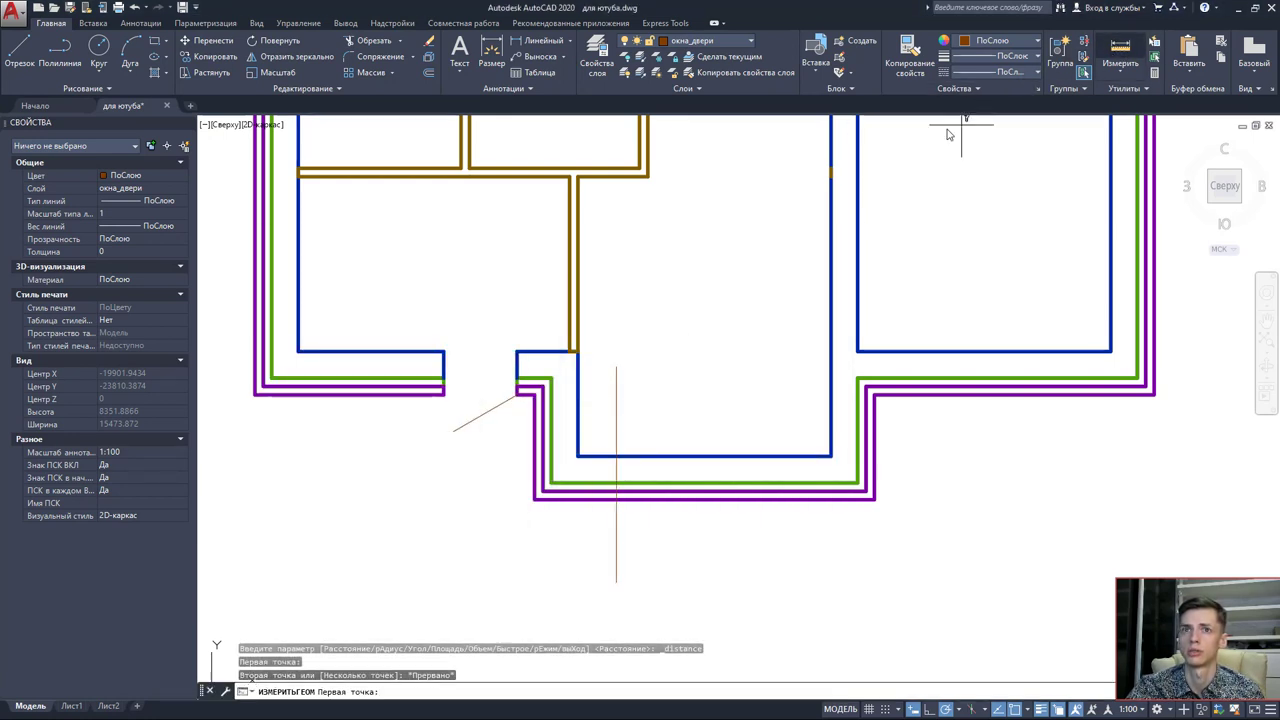
pyautogui.click(616, 419)
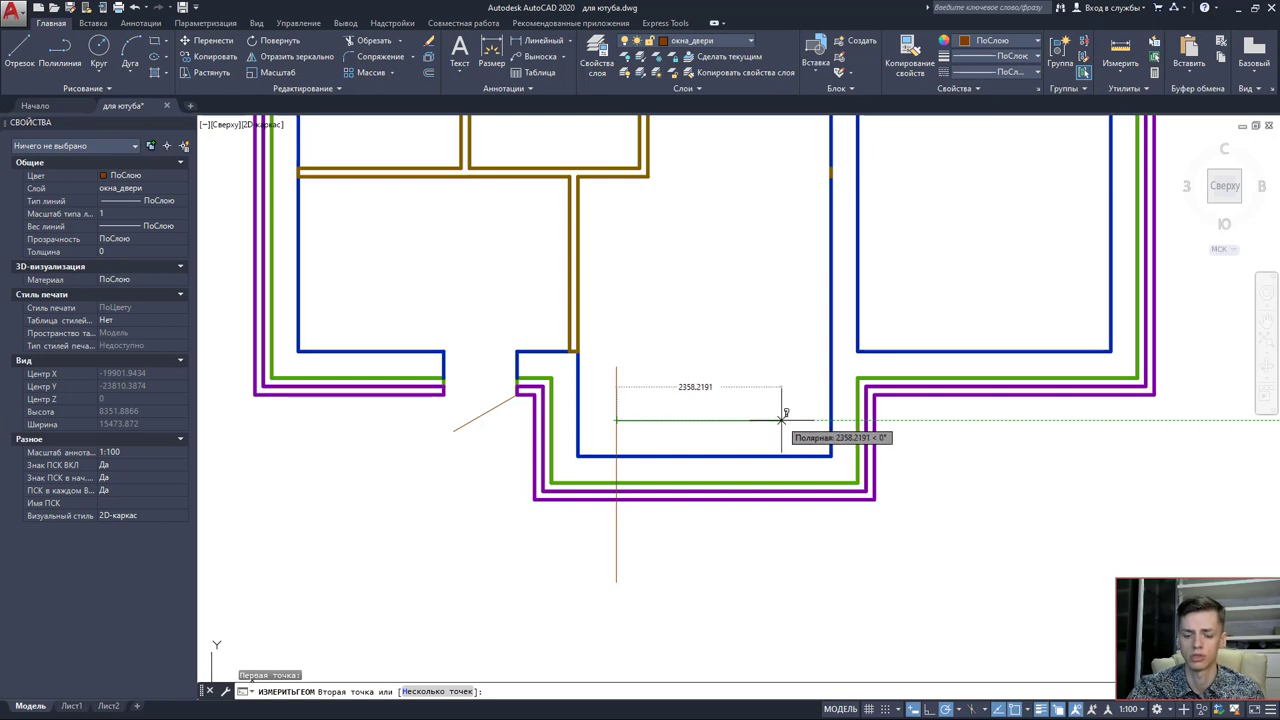
pyautogui.hotkey('alt', 'Tab')
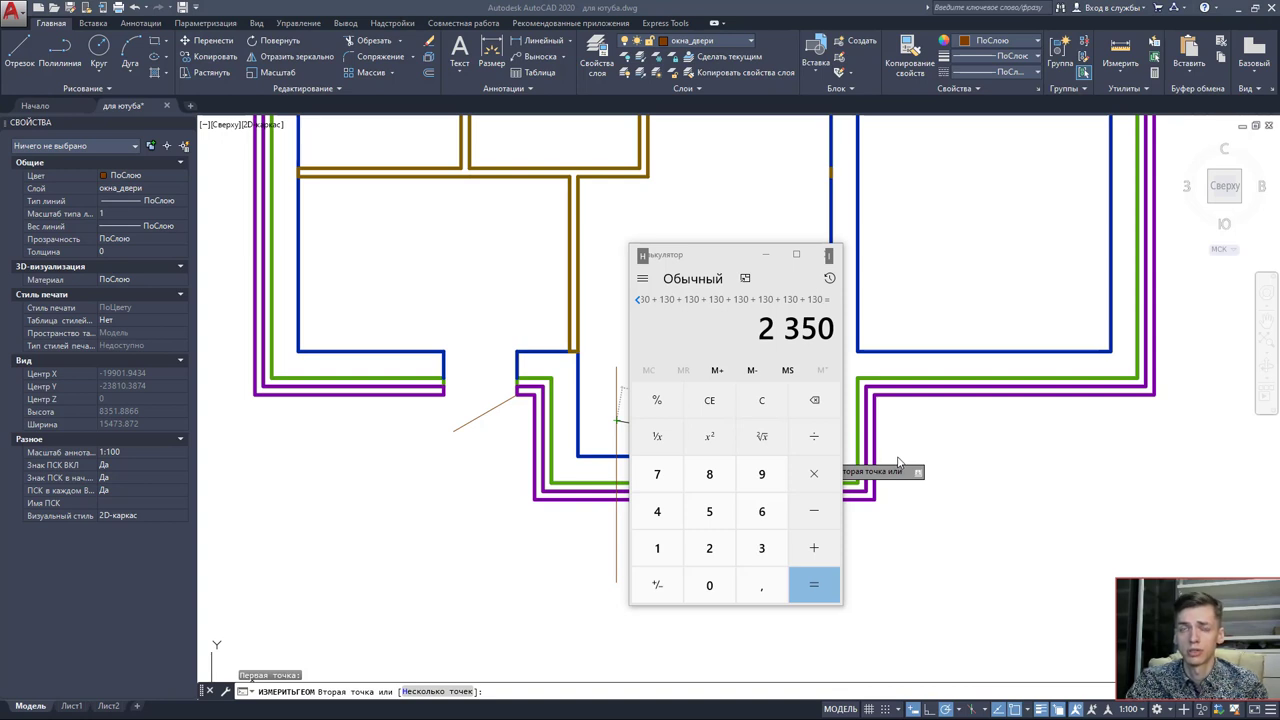
pyautogui.moveTo(716, 257); pyautogui.dragTo(486, 253)
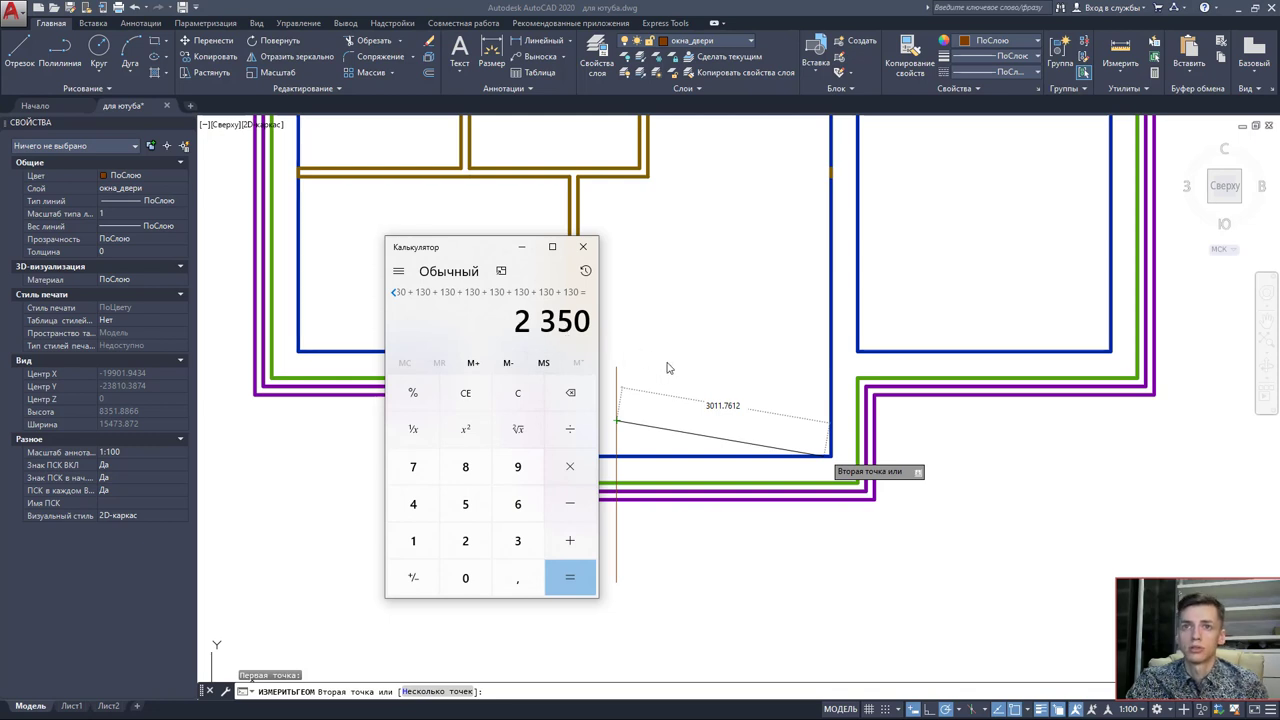
pyautogui.click(668, 368)
pyautogui.press('Escape')
pyautogui.click(435, 68)
pyautogui.write('2350')
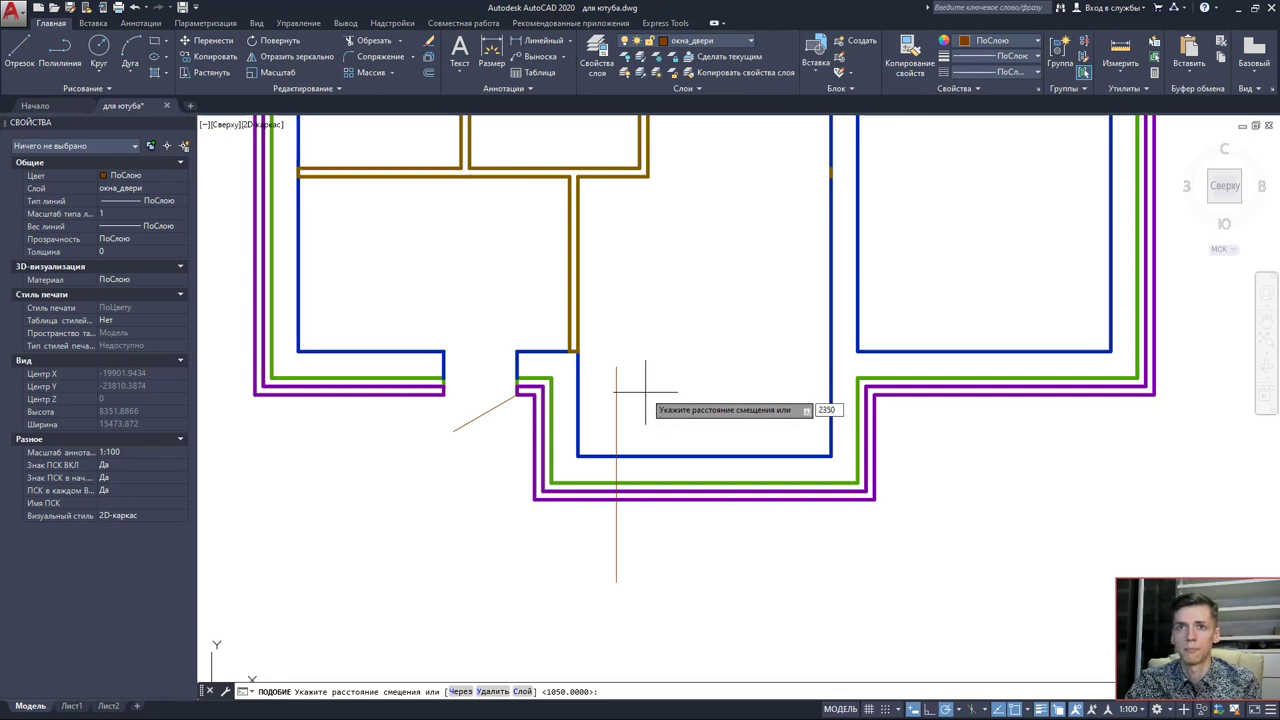
# Copy the vertical guide line 2350 to the right as a parallel offset.
pyautogui.press('Return')
pyautogui.click(616, 400)
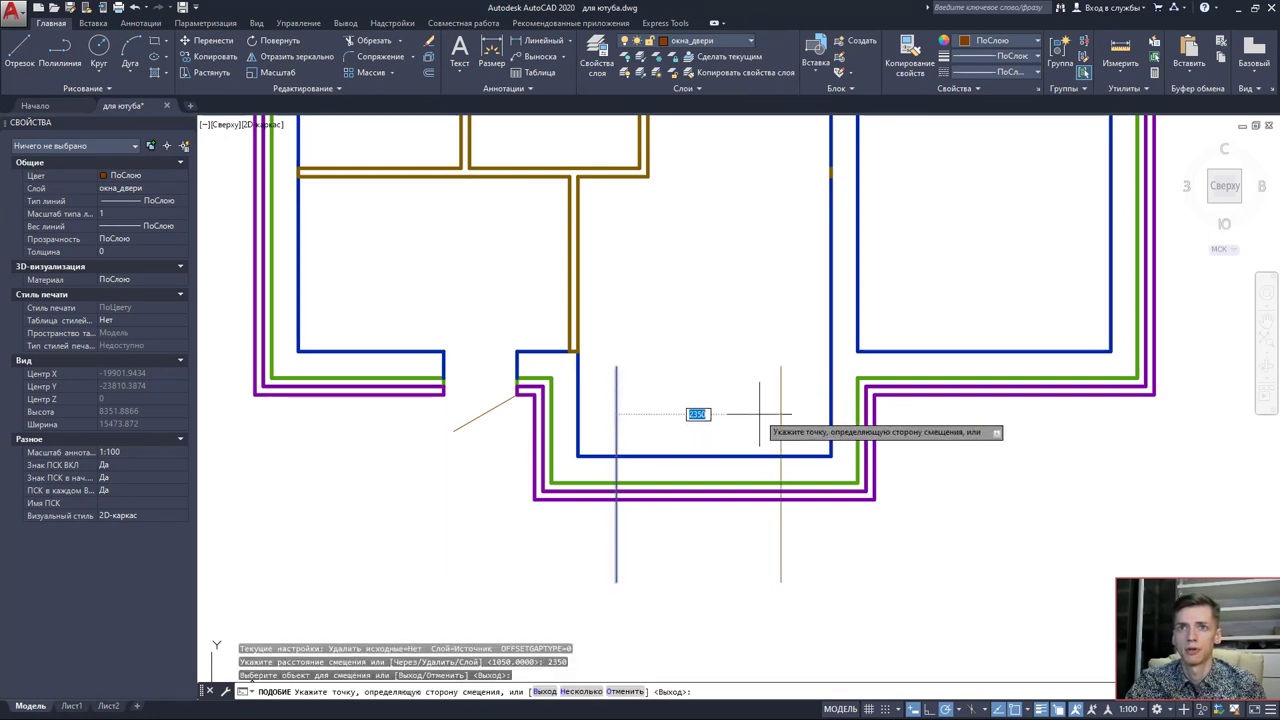
pyautogui.click(780, 410)
pyautogui.press('Escape')
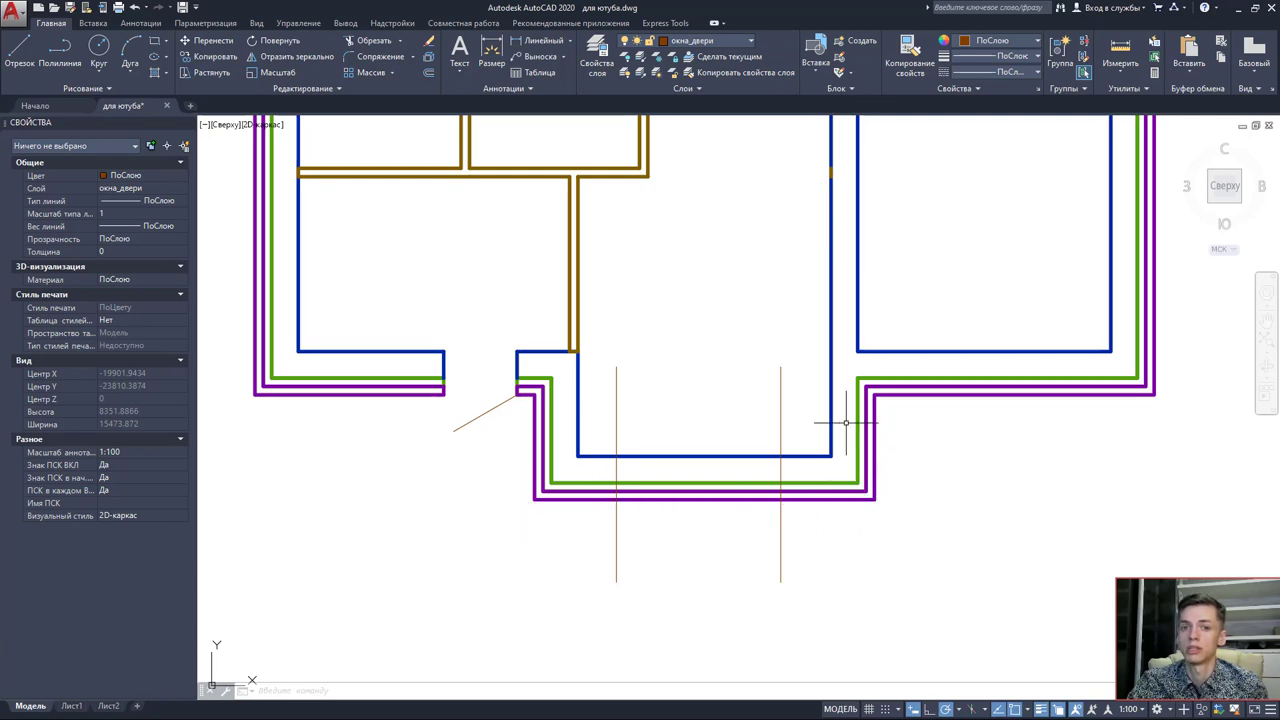
# Trim the bay's bottom wall lines between the two vertical guide lines.
pyautogui.scroll(-2, 830, 525)
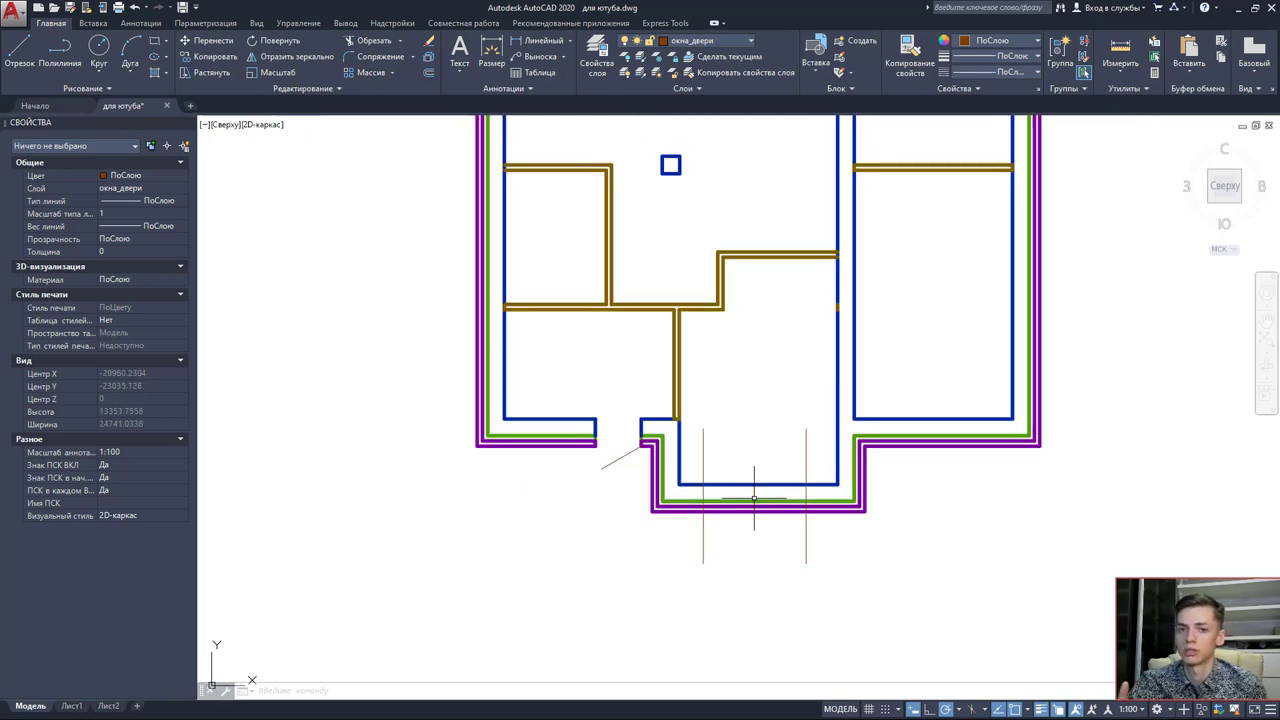
pyautogui.scroll(2, 795, 476)
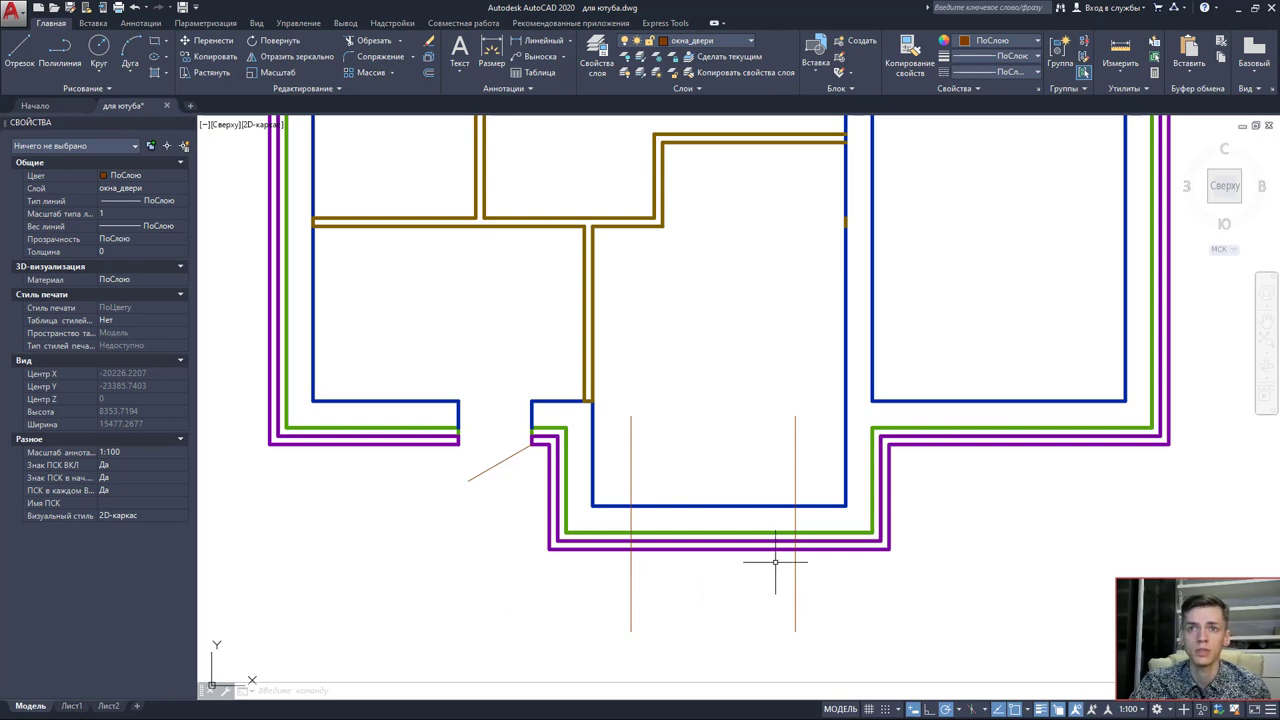
pyautogui.click(845, 593)
pyautogui.click(613, 417)
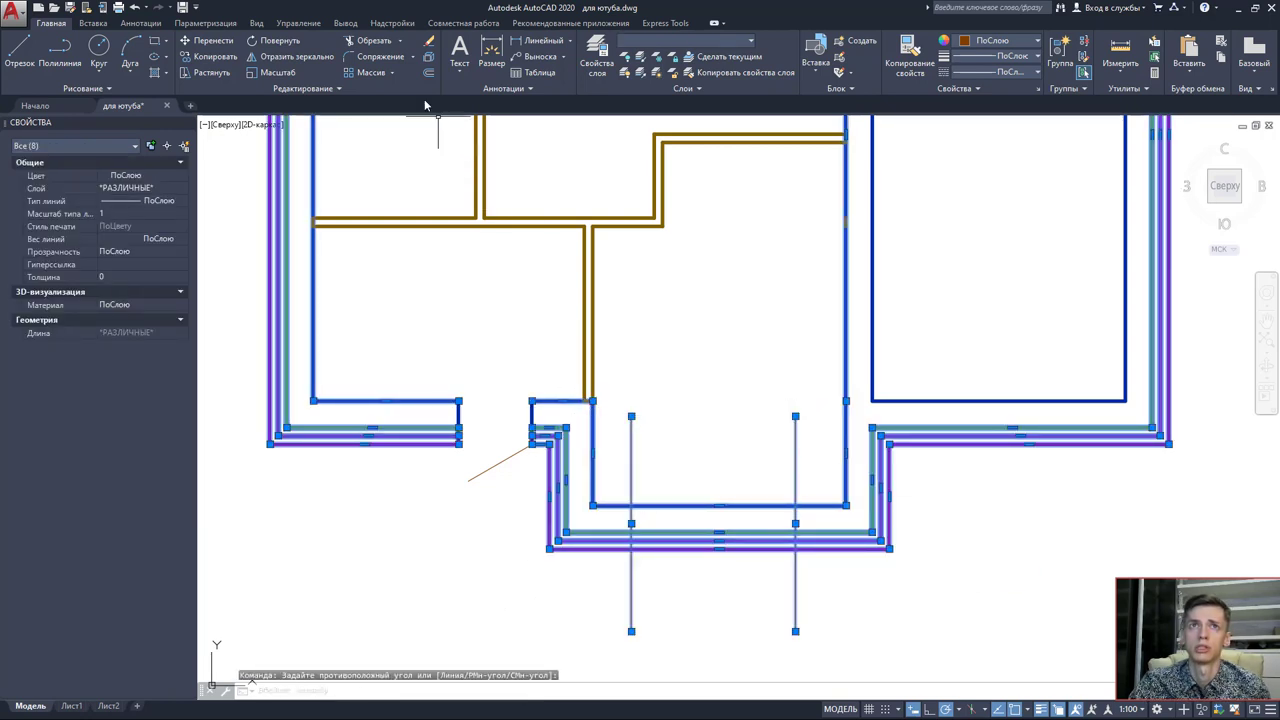
pyautogui.click(376, 42)
pyautogui.click(740, 570)
pyautogui.click(700, 450)
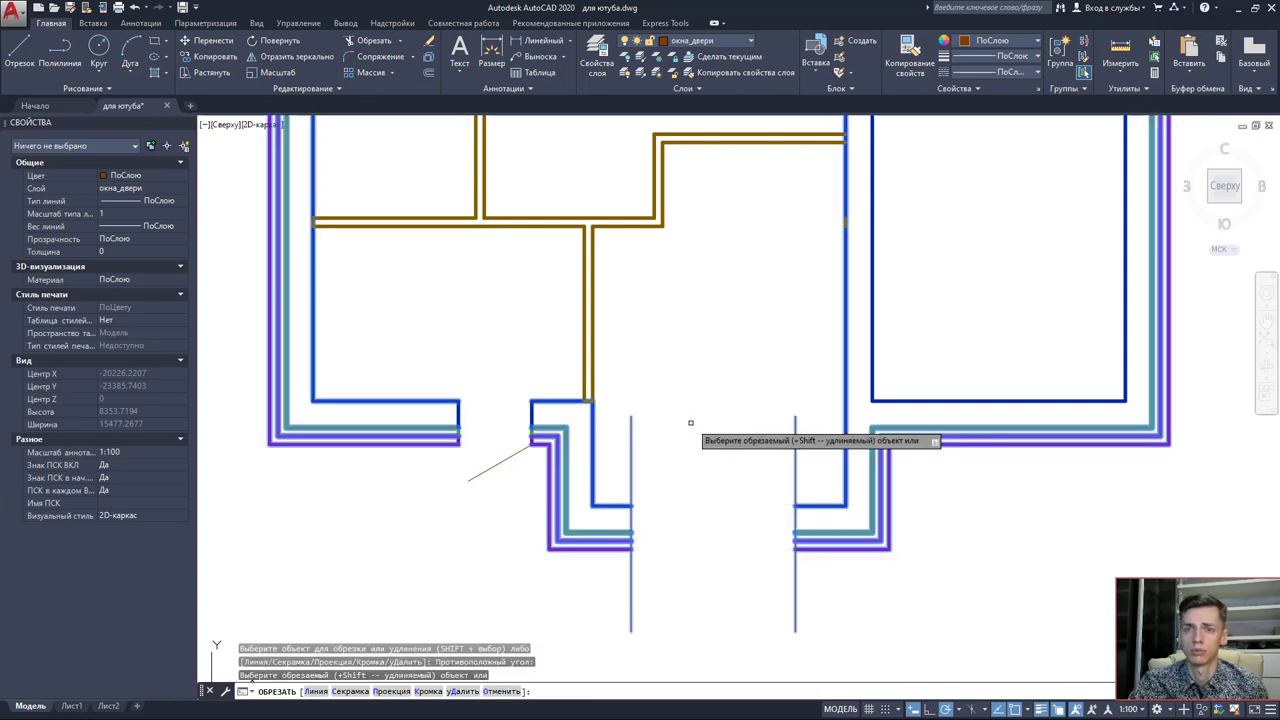
pyautogui.press('Escape')
# Erase both vertical guide lines.
pyautogui.click(862, 549)
pyautogui.click(512, 614)
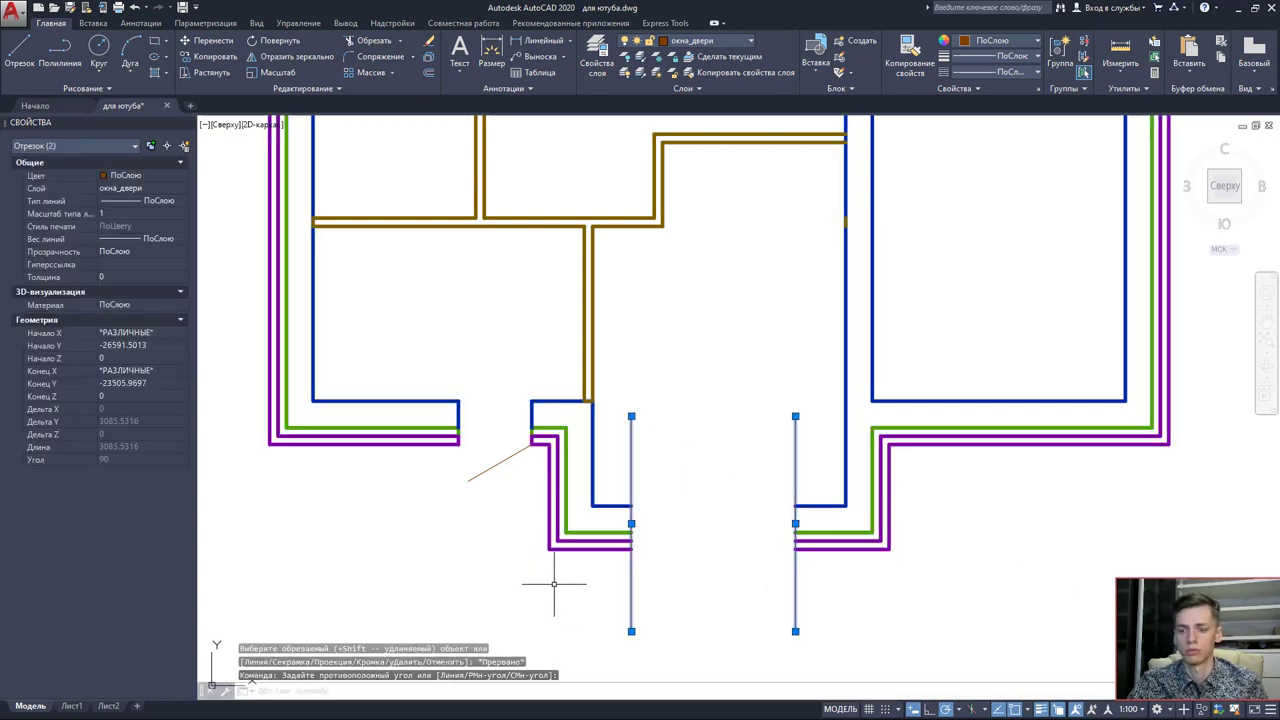
pyautogui.press('Delete')
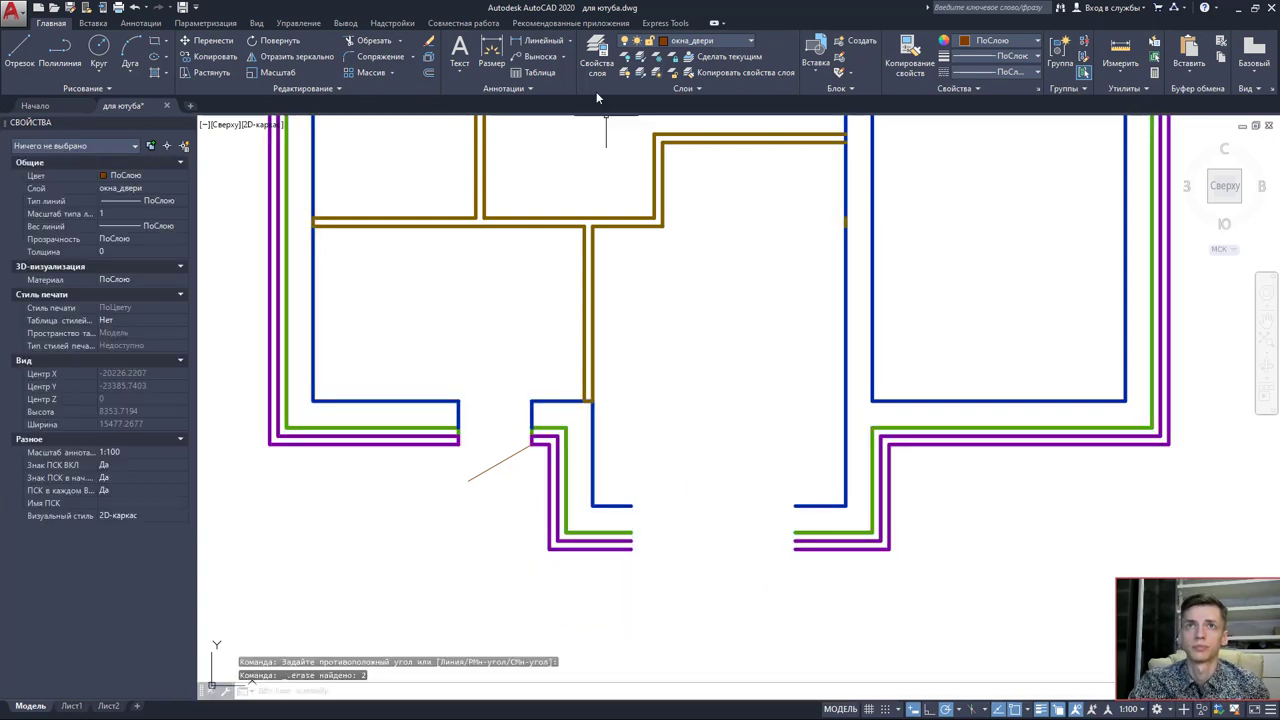
# Hide the нес wall and утеплитель insulation layers by picking their objects.
pyautogui.click(626, 64)
pyautogui.click(618, 505)
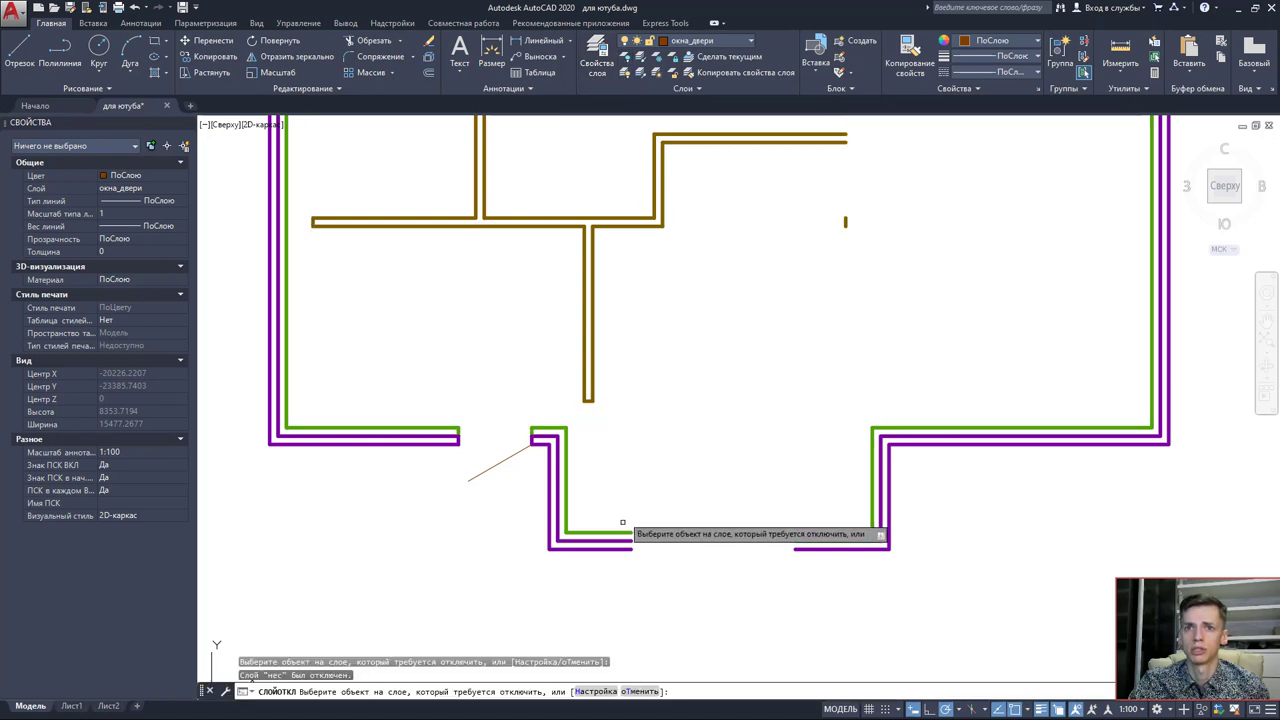
pyautogui.click(622, 531)
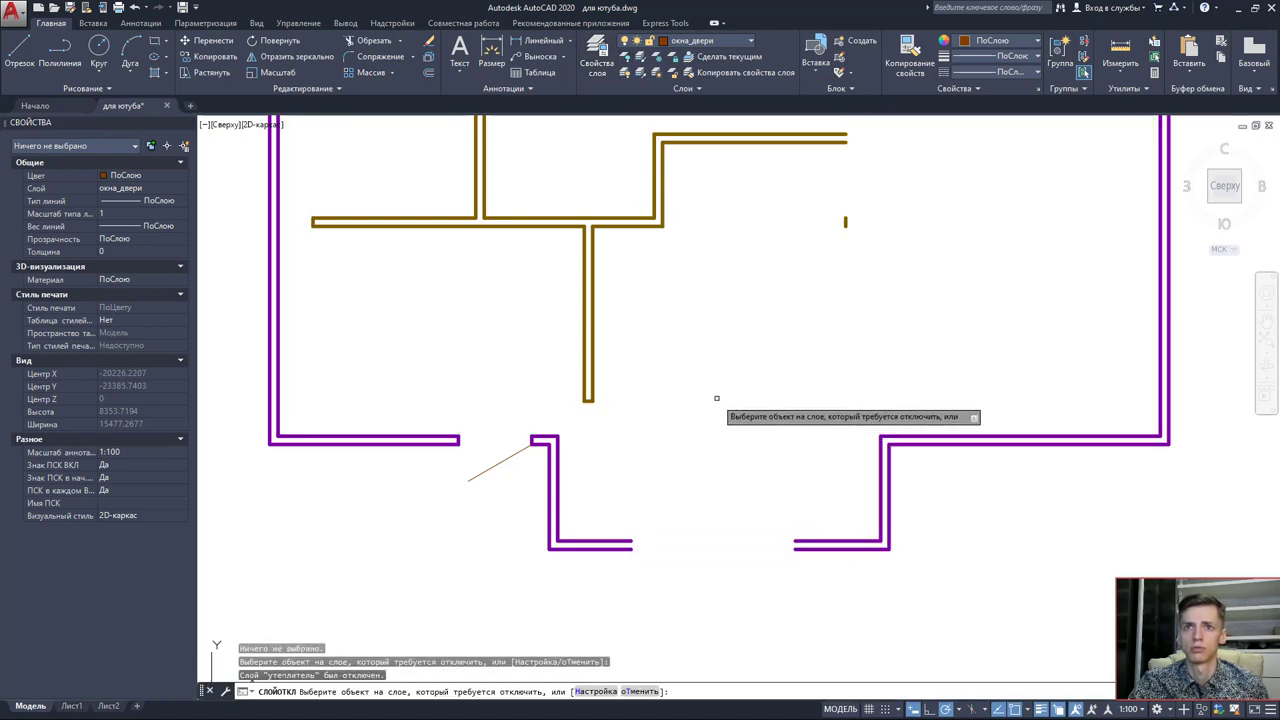
pyautogui.press('Escape')
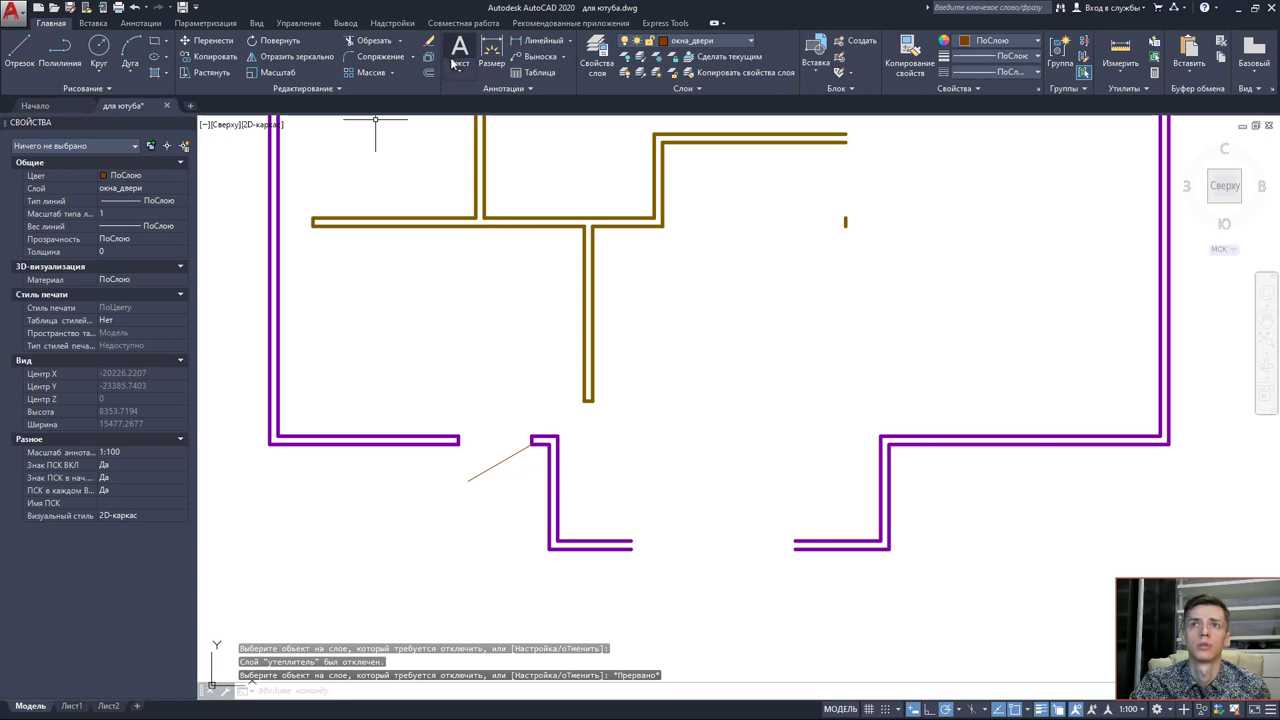
# Move the short vertical line so its top end snaps to the partition's end.
pyautogui.click(872, 271)
pyautogui.click(838, 204)
pyautogui.scroll(5, 840, 215)
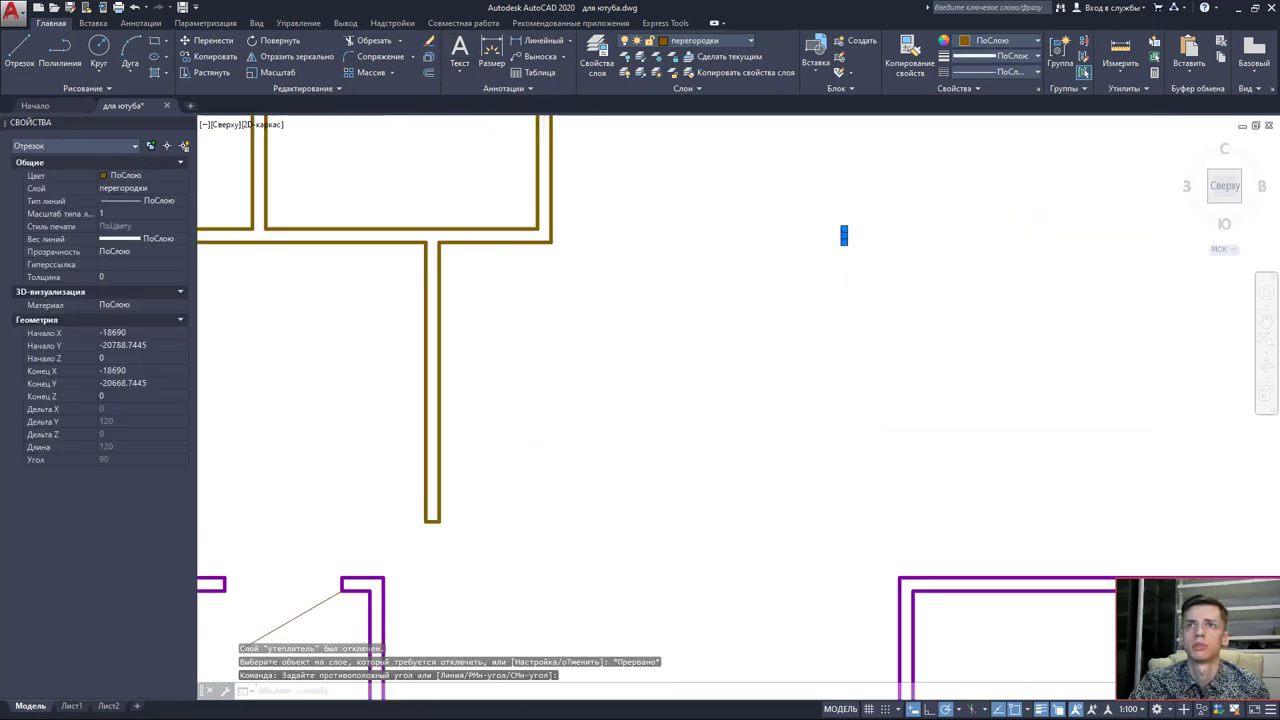
pyautogui.scroll(3, 835, 291)
pyautogui.click(835, 291)
pyautogui.scroll(-2, 803, 300)
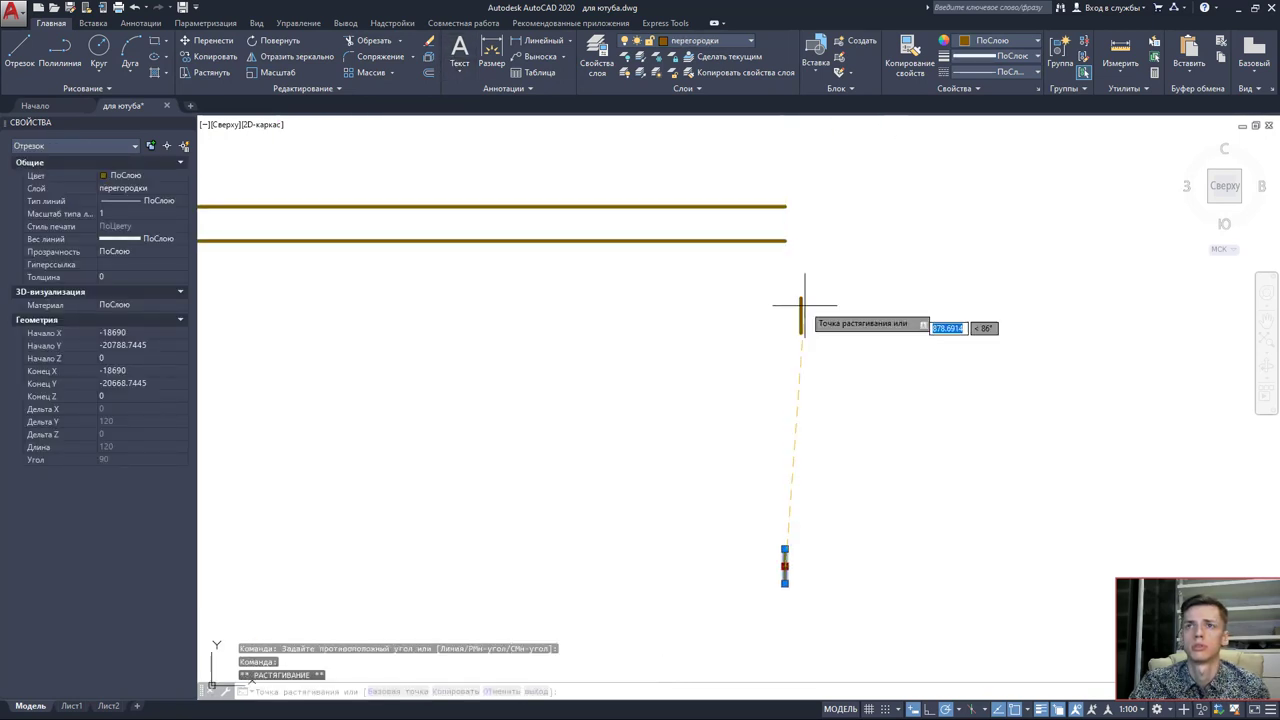
pyautogui.click(236, 42)
pyautogui.click(841, 222)
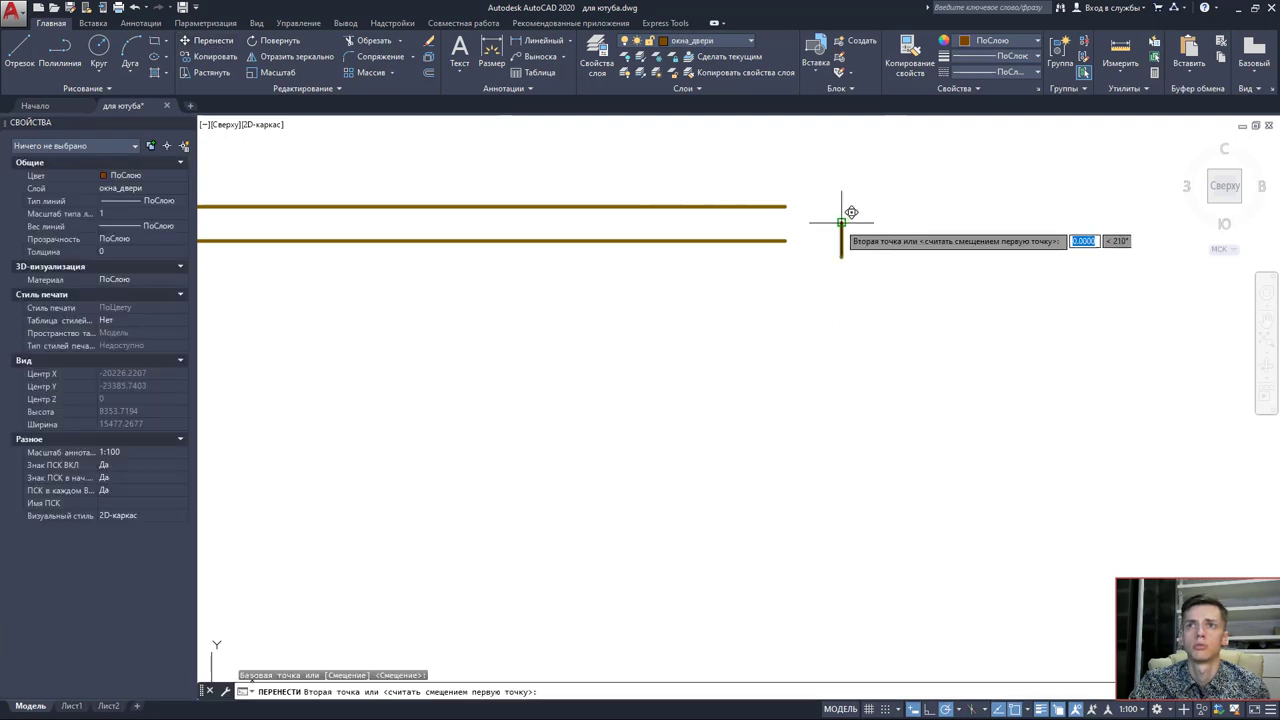
pyautogui.click(785, 206)
pyautogui.press('Escape')
pyautogui.scroll(-2, 797, 290)
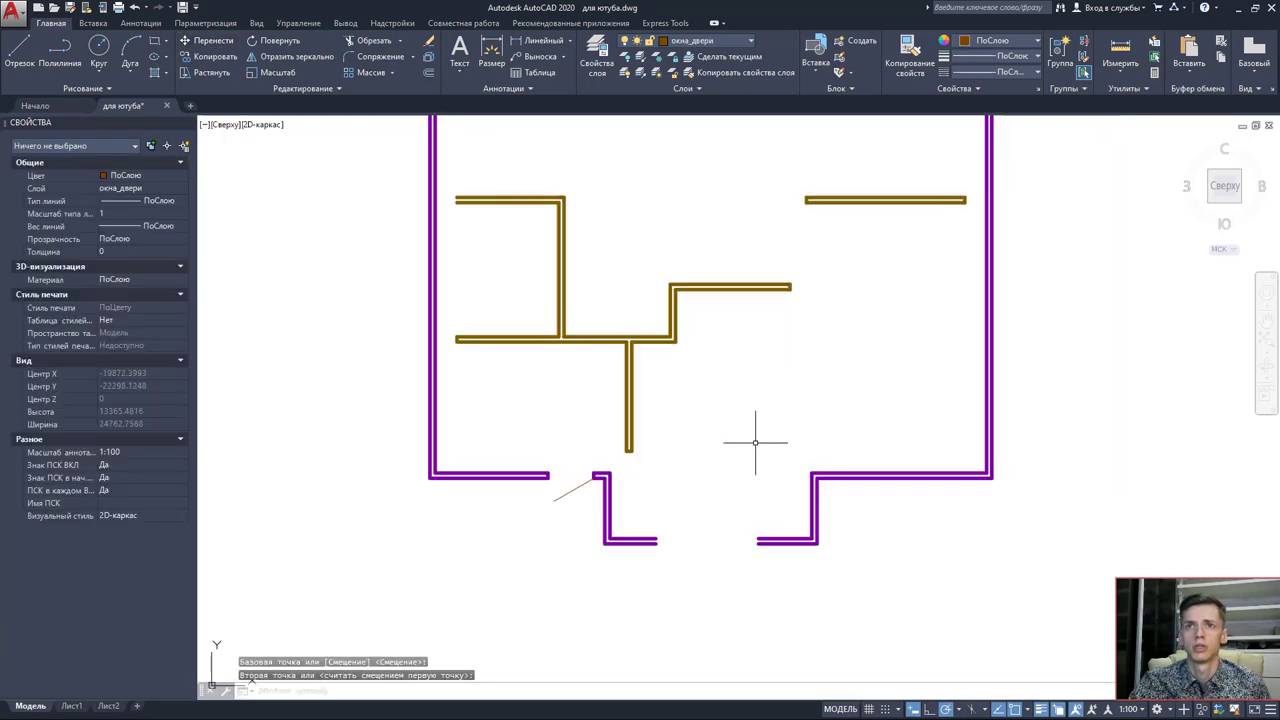
pyautogui.moveTo(754, 437); pyautogui.dragTo(700, 330, button='middle')
# Make облицовка the current layer and try starting a closing line at the wall end.
pyautogui.click(735, 42)
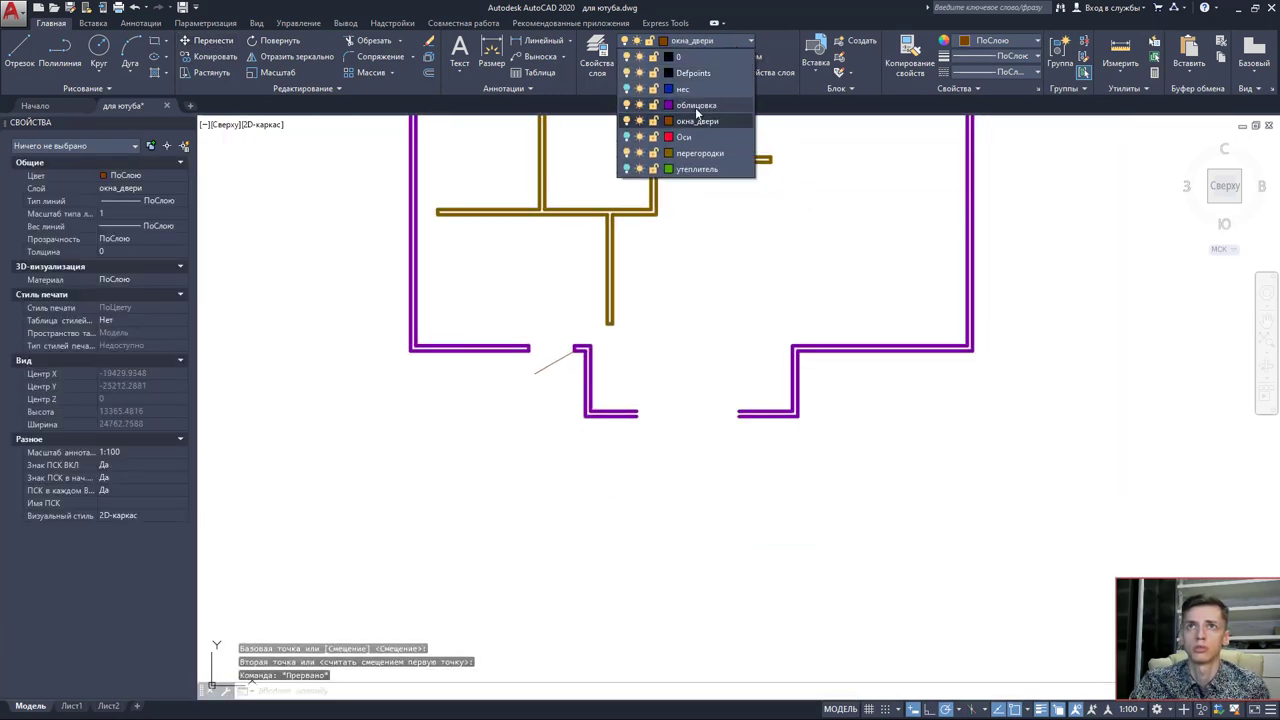
pyautogui.click(696, 105)
pyautogui.click(18, 55)
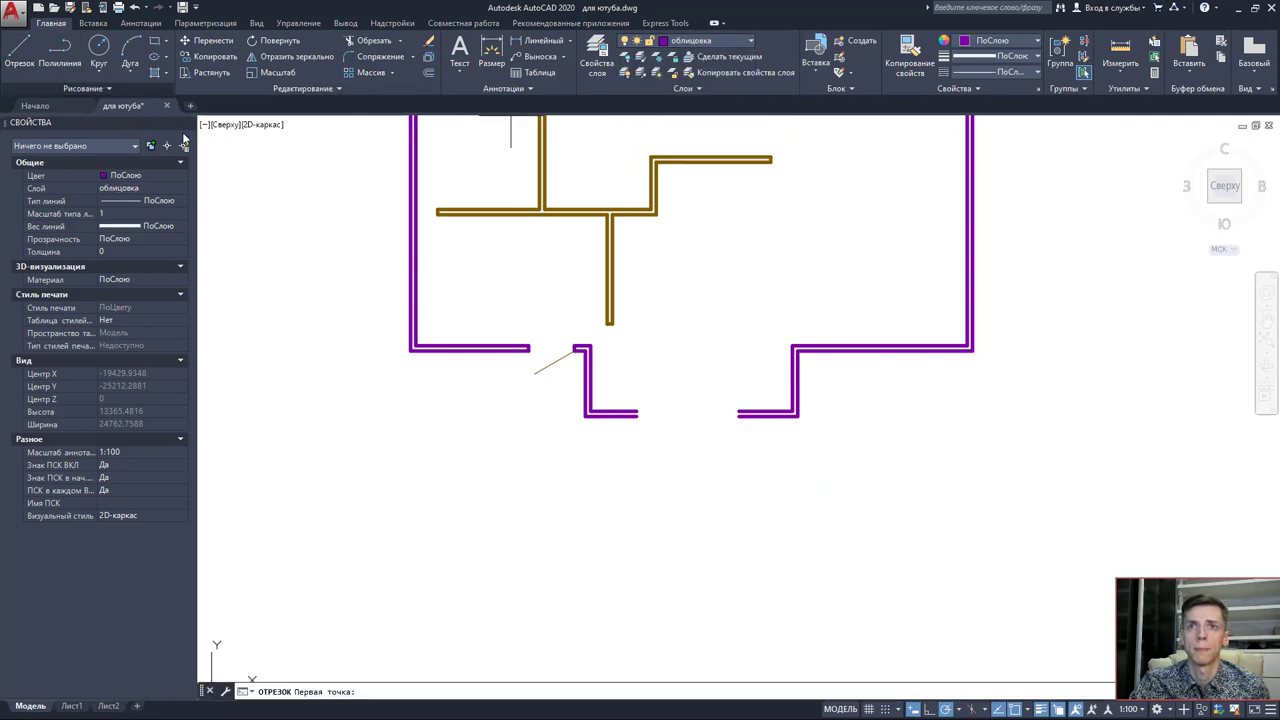
pyautogui.scroll(5, 589, 360)
pyautogui.click(785, 561)
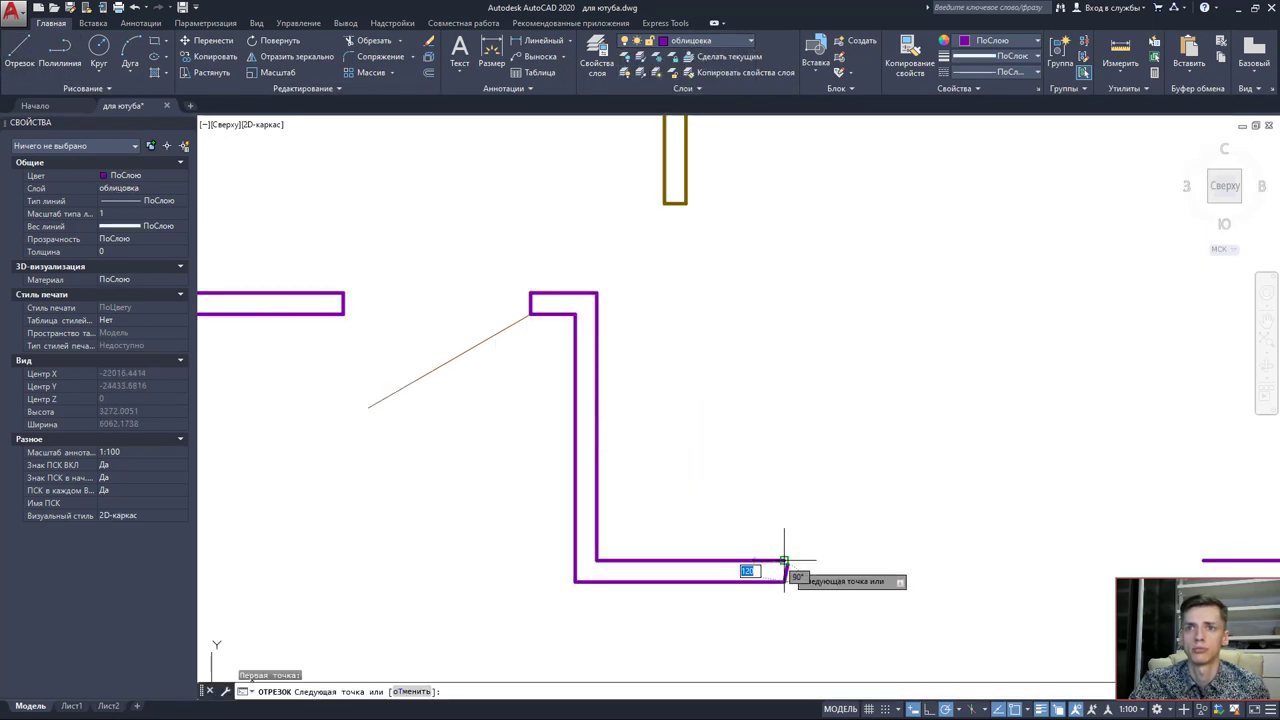
pyautogui.scroll(-2, 840, 561)
pyautogui.press('Escape')
pyautogui.press('Return')
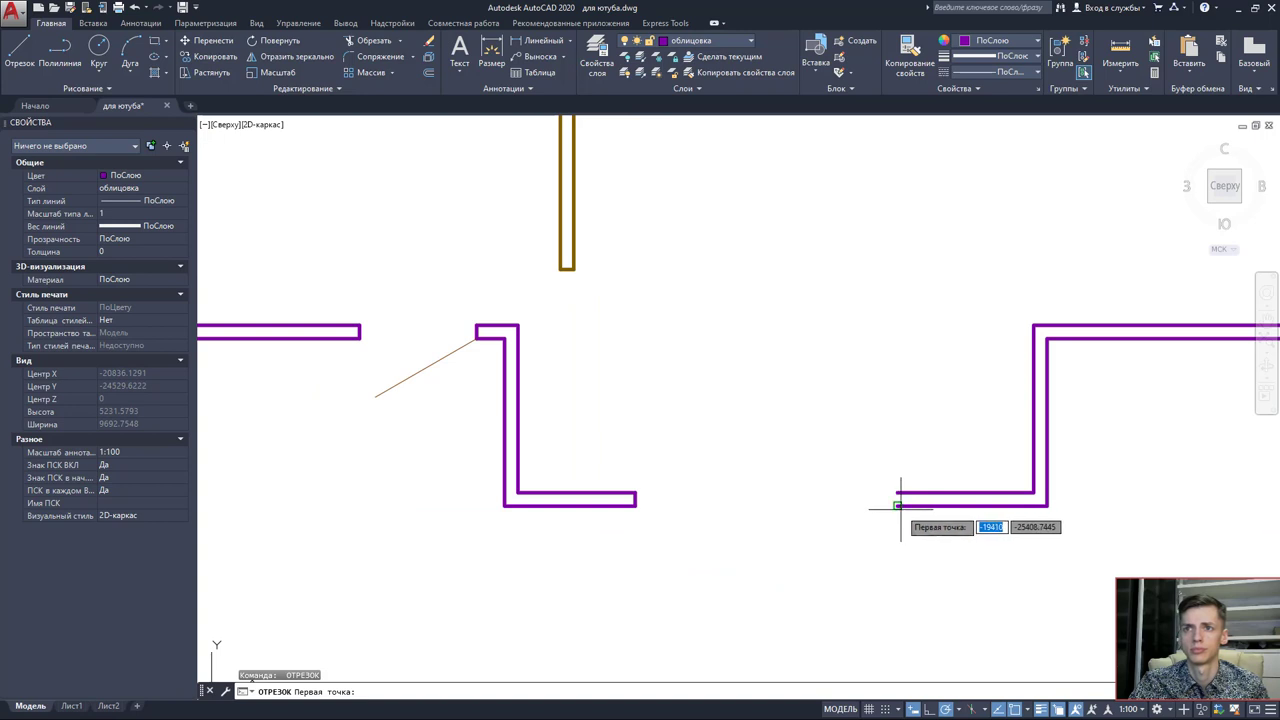
pyautogui.click(897, 492)
pyautogui.press('Escape')
pyautogui.scroll(-2, 786, 372)
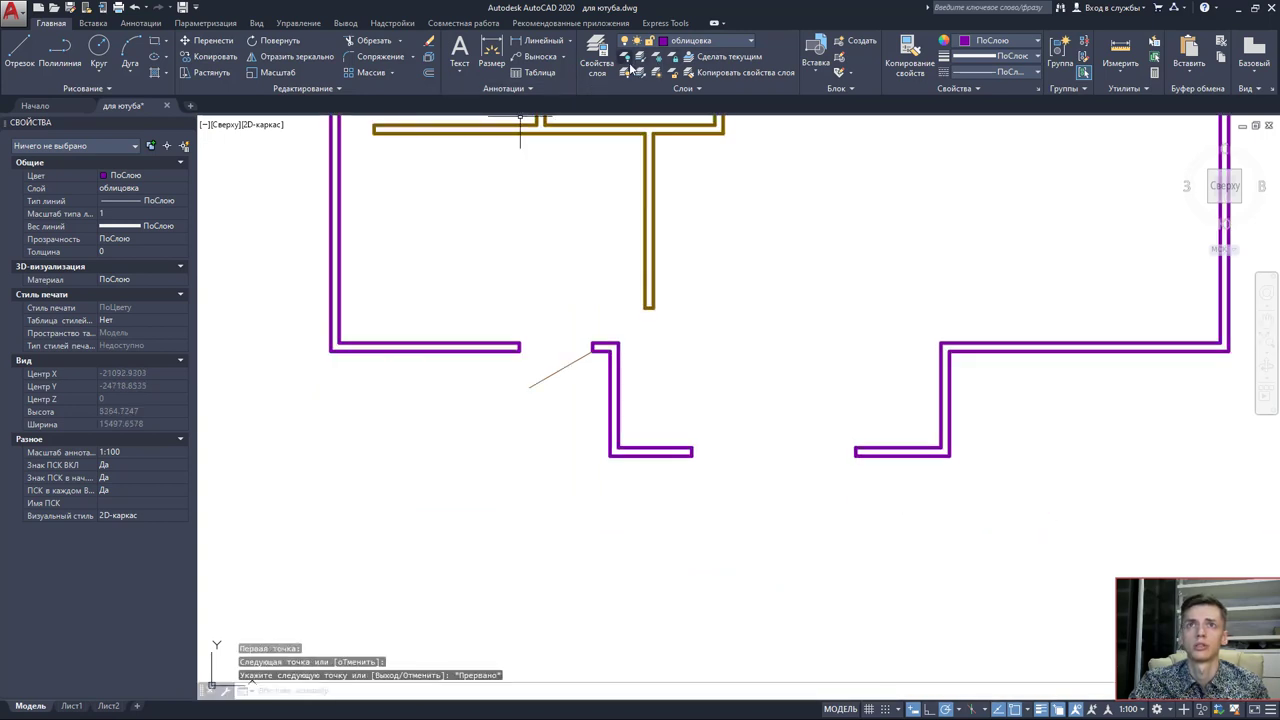
# Make утеплитель current and turn it on, then turn off the облицовка layer.
pyautogui.click(690, 40)
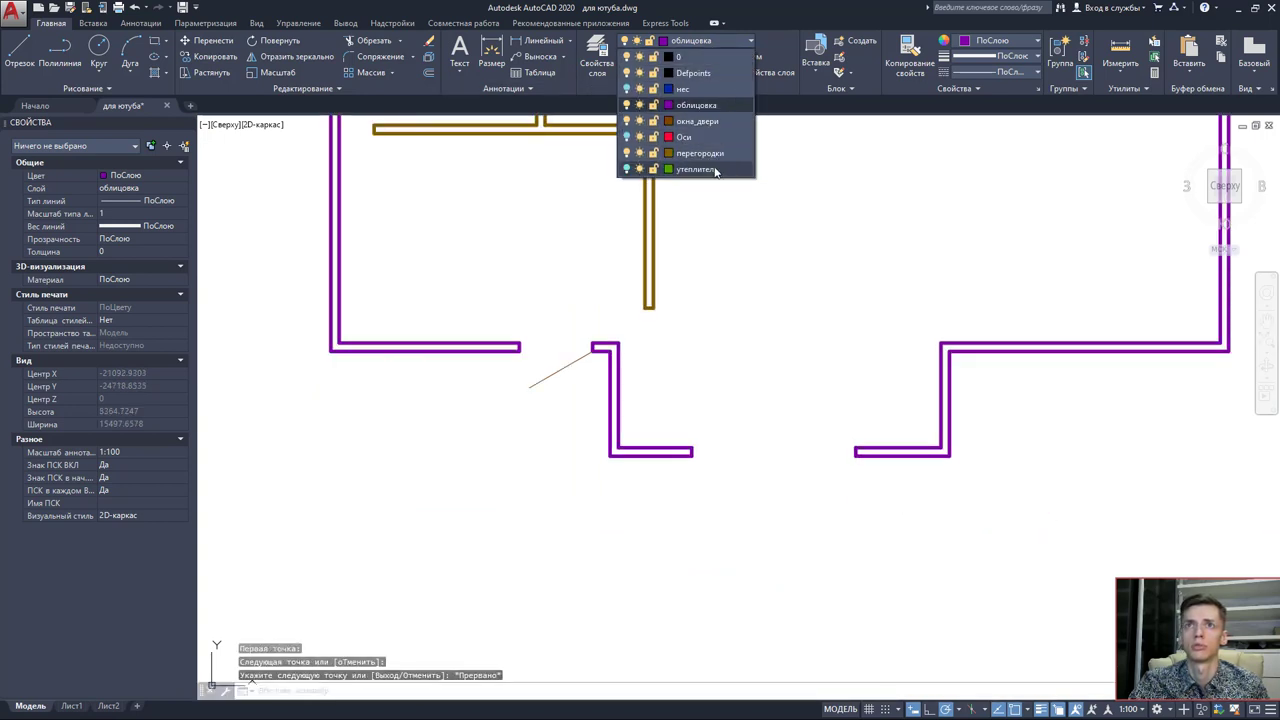
pyautogui.click(710, 170)
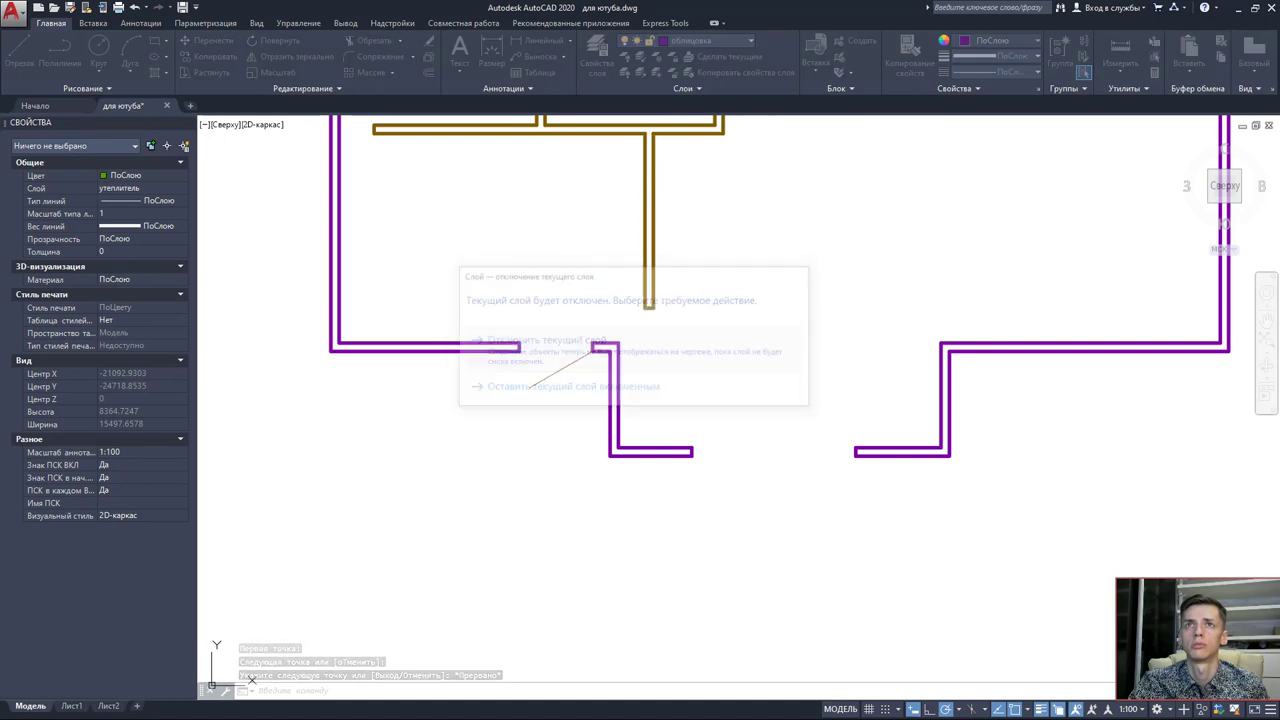
pyautogui.click(720, 42)
pyautogui.click(627, 169)
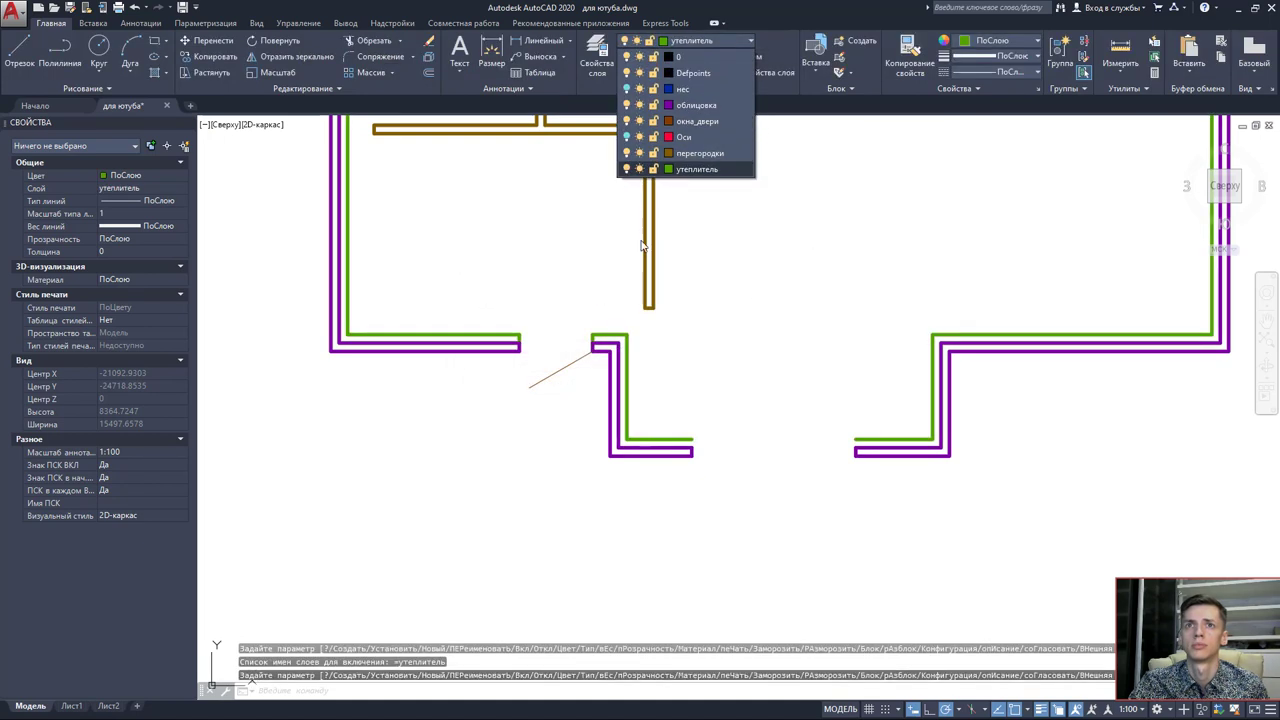
pyautogui.click(627, 105)
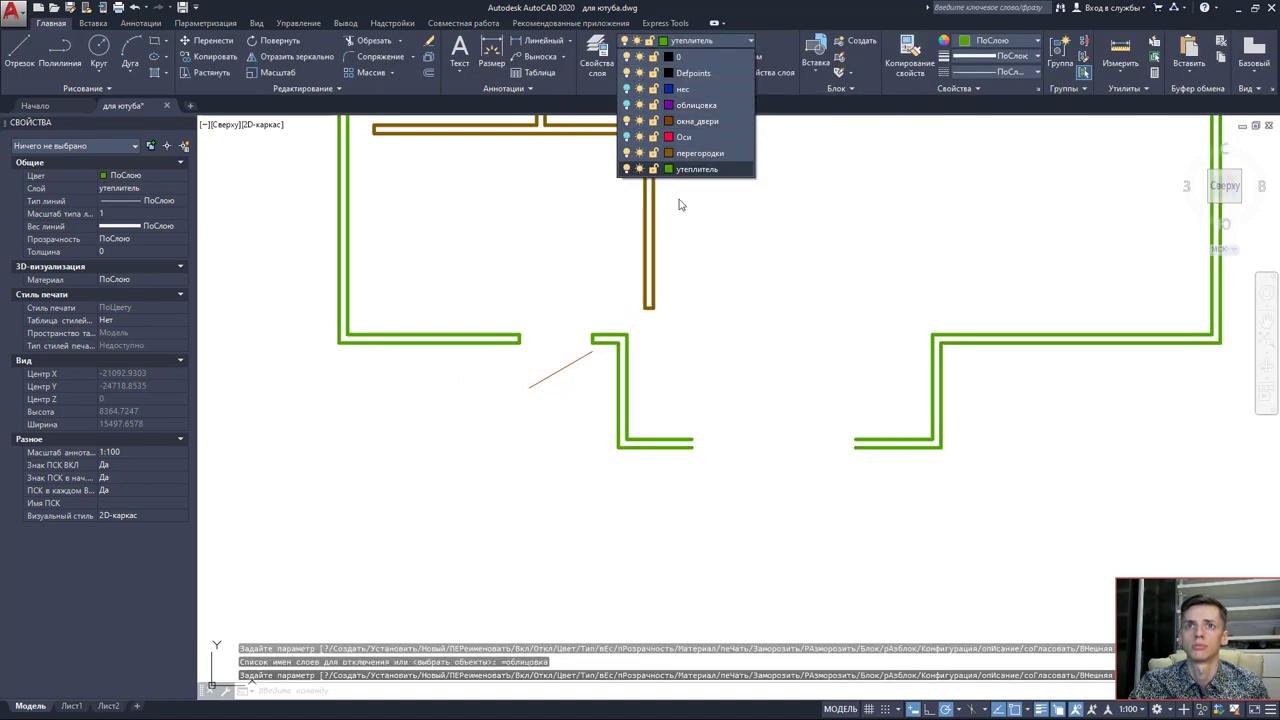
# Begin a line at the green wall corner, then cancel it.
pyautogui.click(18, 50)
pyautogui.scroll(2, 672, 500)
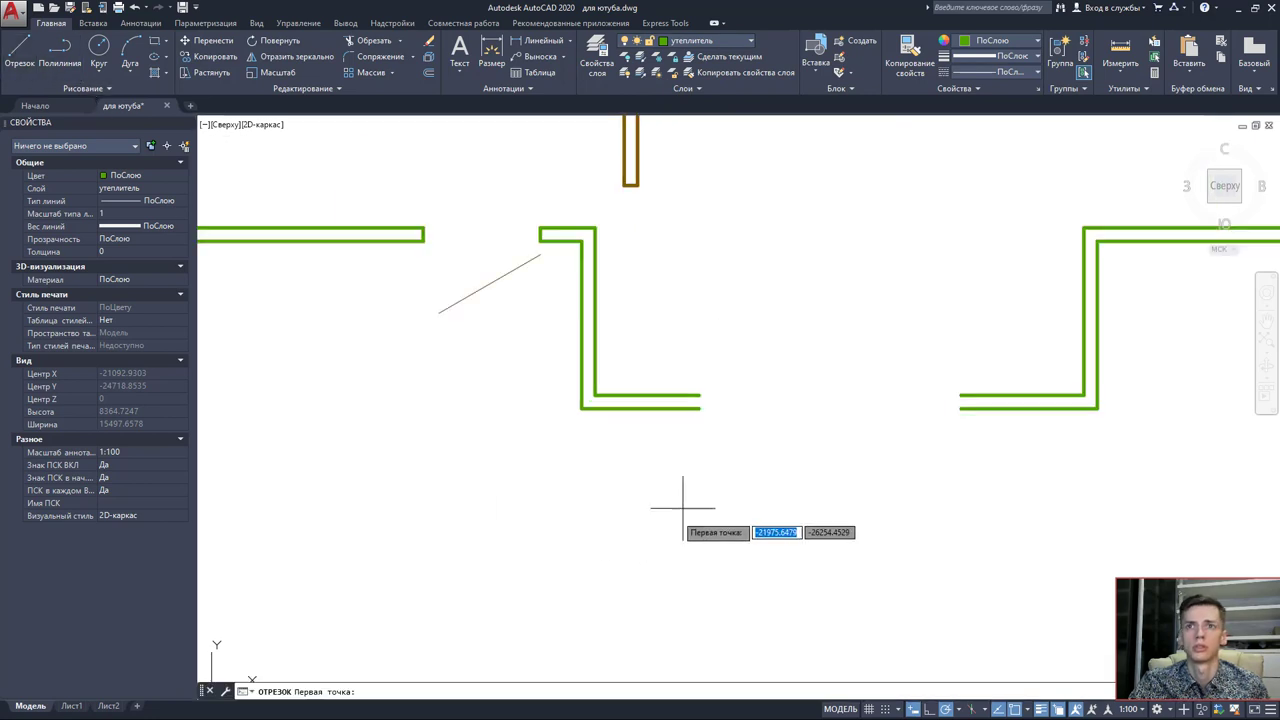
pyautogui.click(698, 397)
pyautogui.press('Escape')
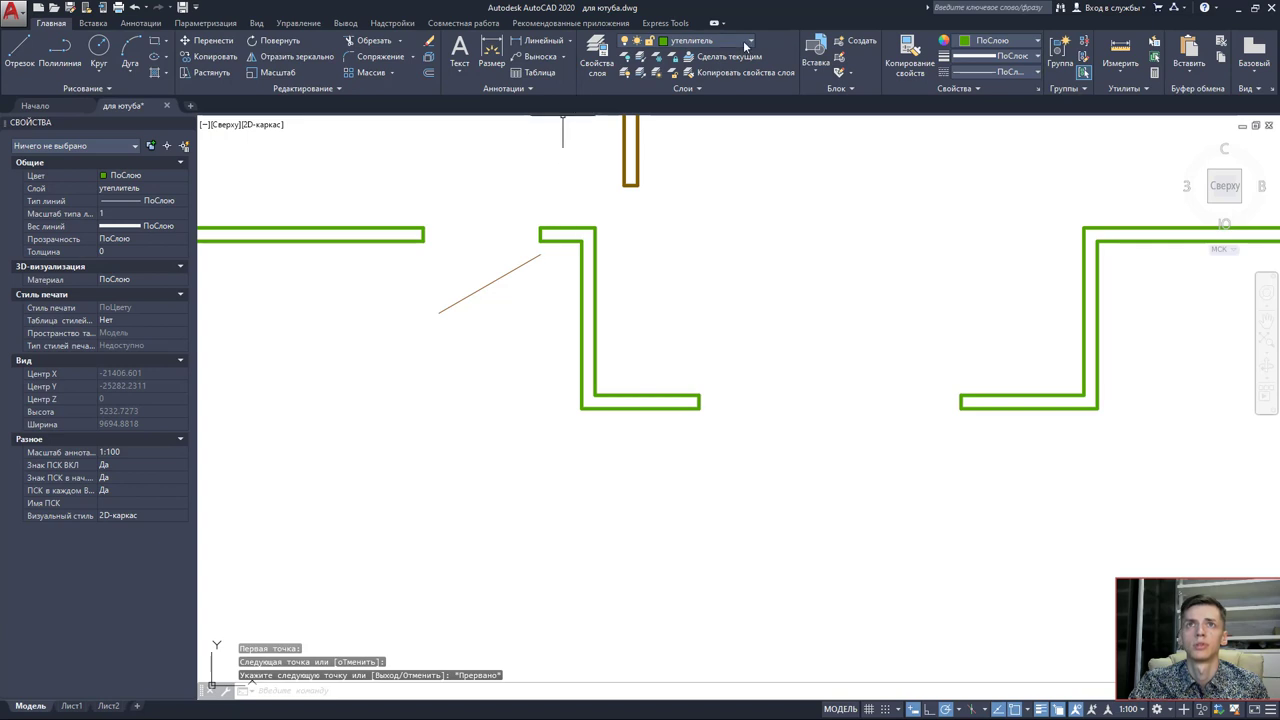
pyautogui.click(690, 41)
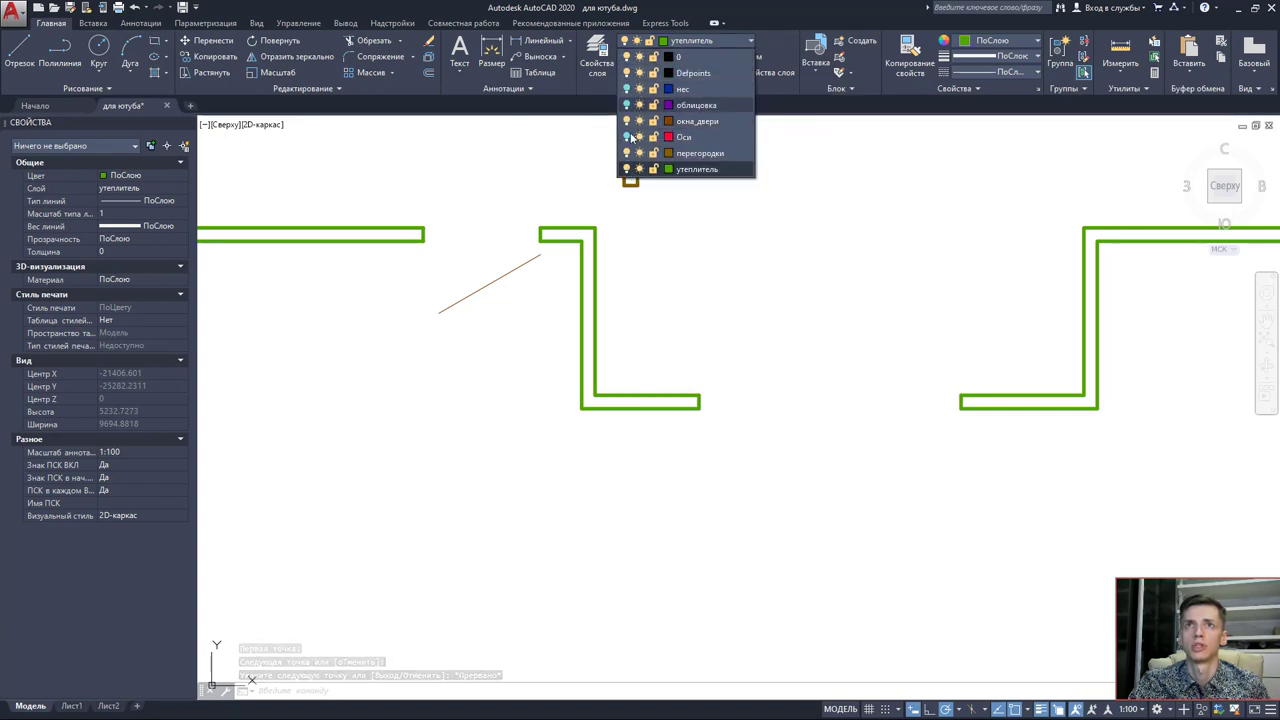
# Turn off утеплитель, turn нес on, and make нес the current layer.
pyautogui.click(627, 169)
pyautogui.click(671, 355)
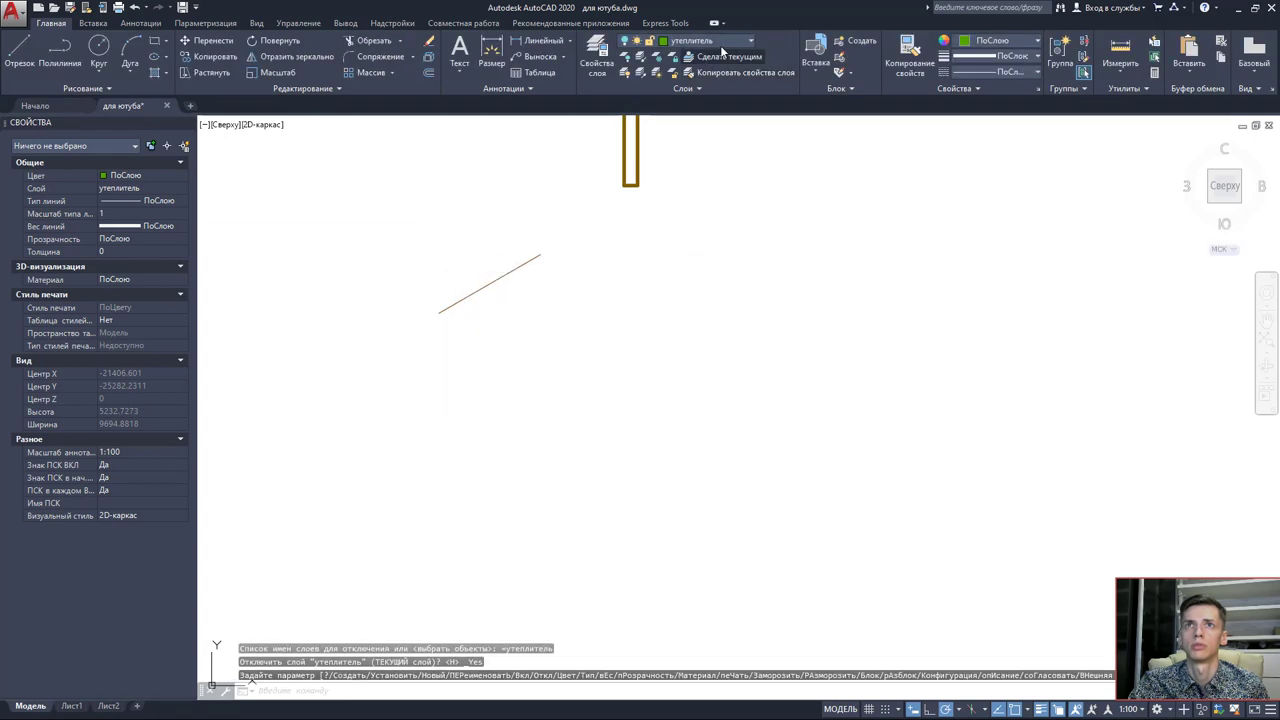
pyautogui.click(700, 41)
pyautogui.click(627, 89)
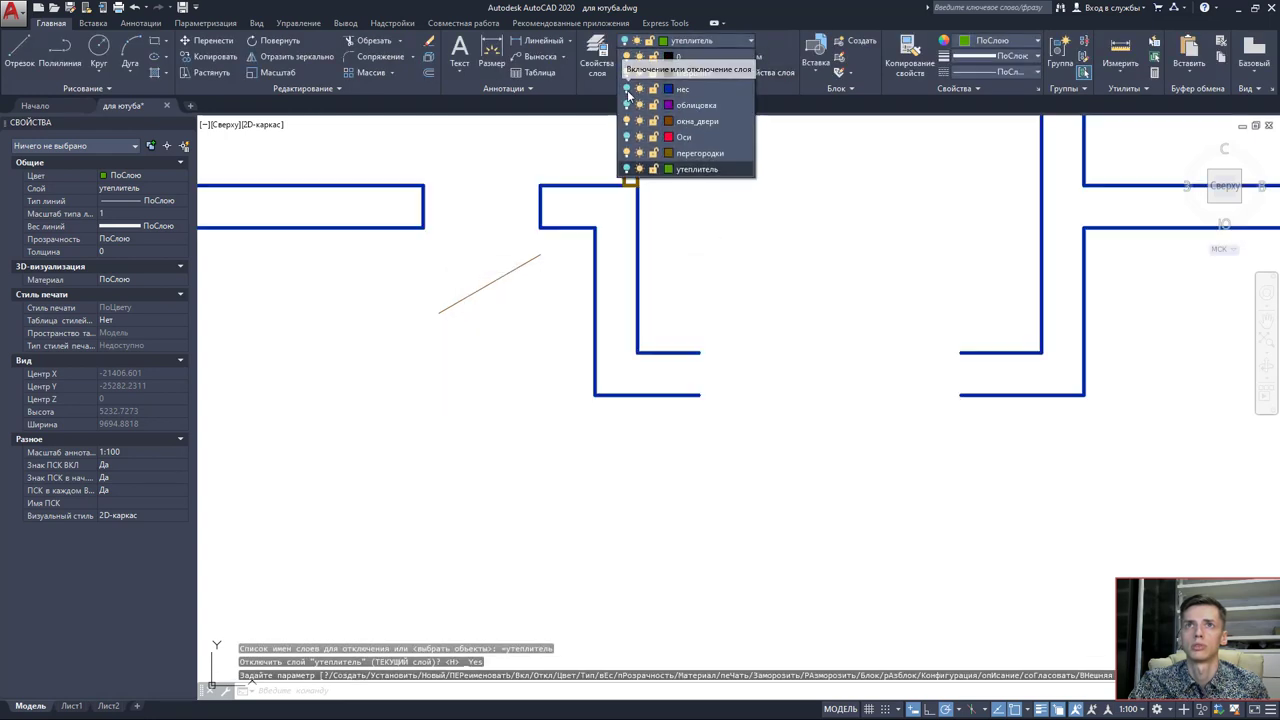
pyautogui.click(711, 248)
pyautogui.click(730, 44)
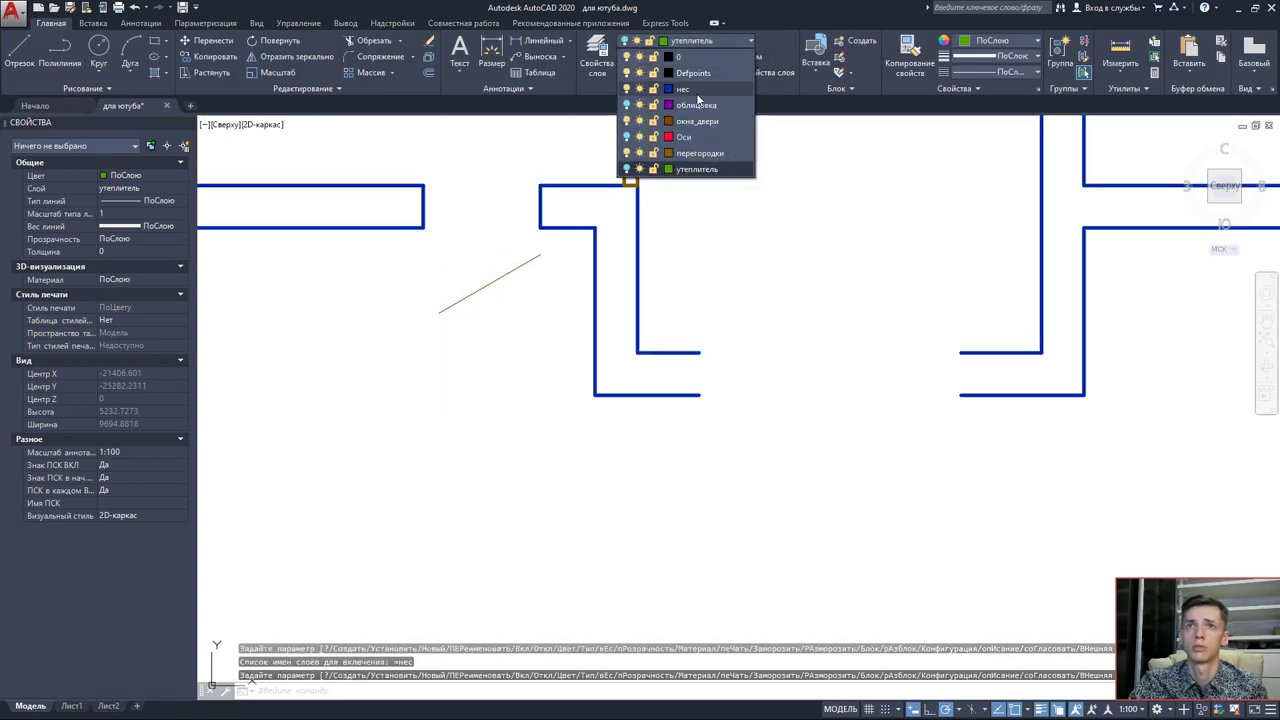
pyautogui.click(696, 90)
# Draw a short line closing the inner blue wall end down to the outer line.
pyautogui.click(19, 50)
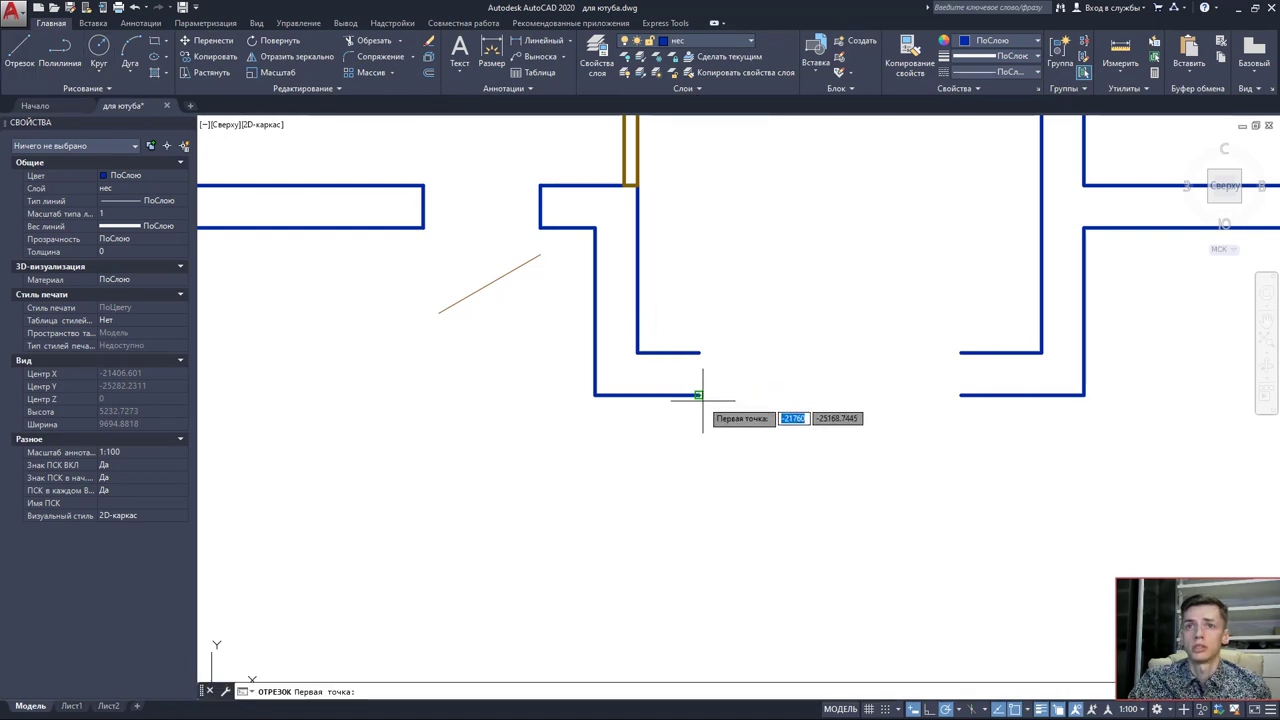
pyautogui.click(699, 352)
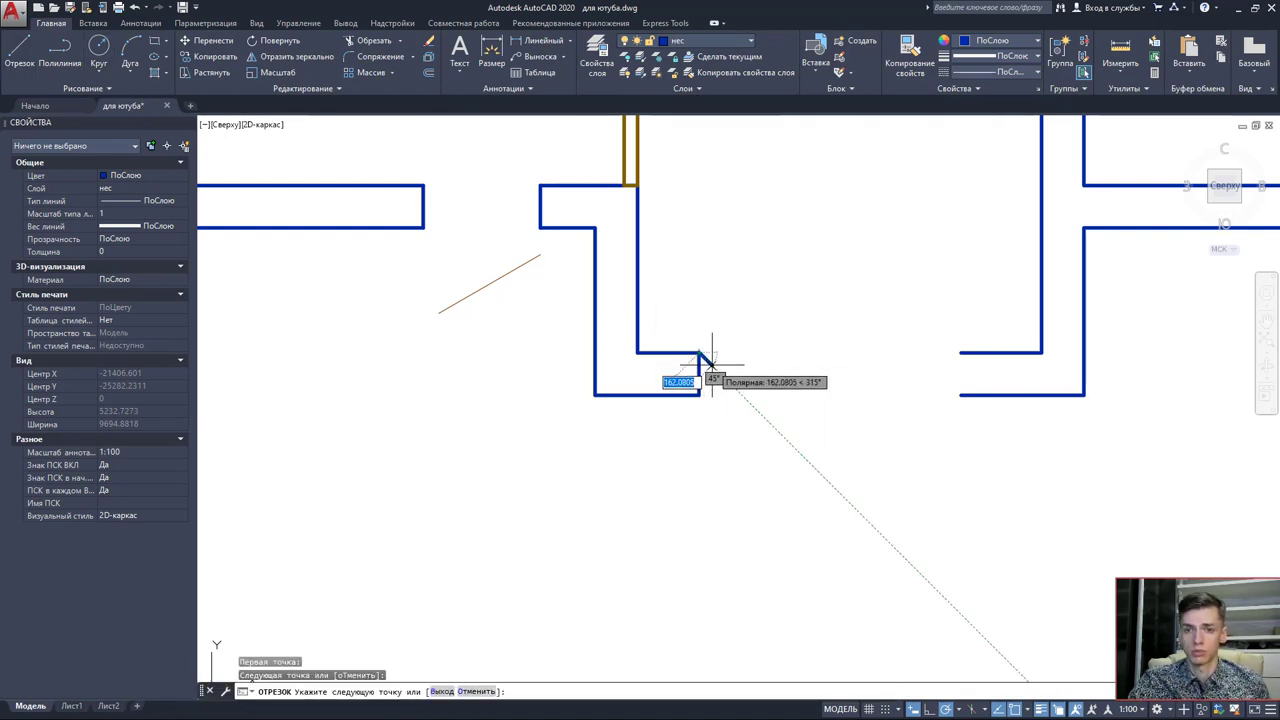
pyautogui.click(700, 393)
pyautogui.press('Return')
pyautogui.press('Return')
pyautogui.click(968, 395)
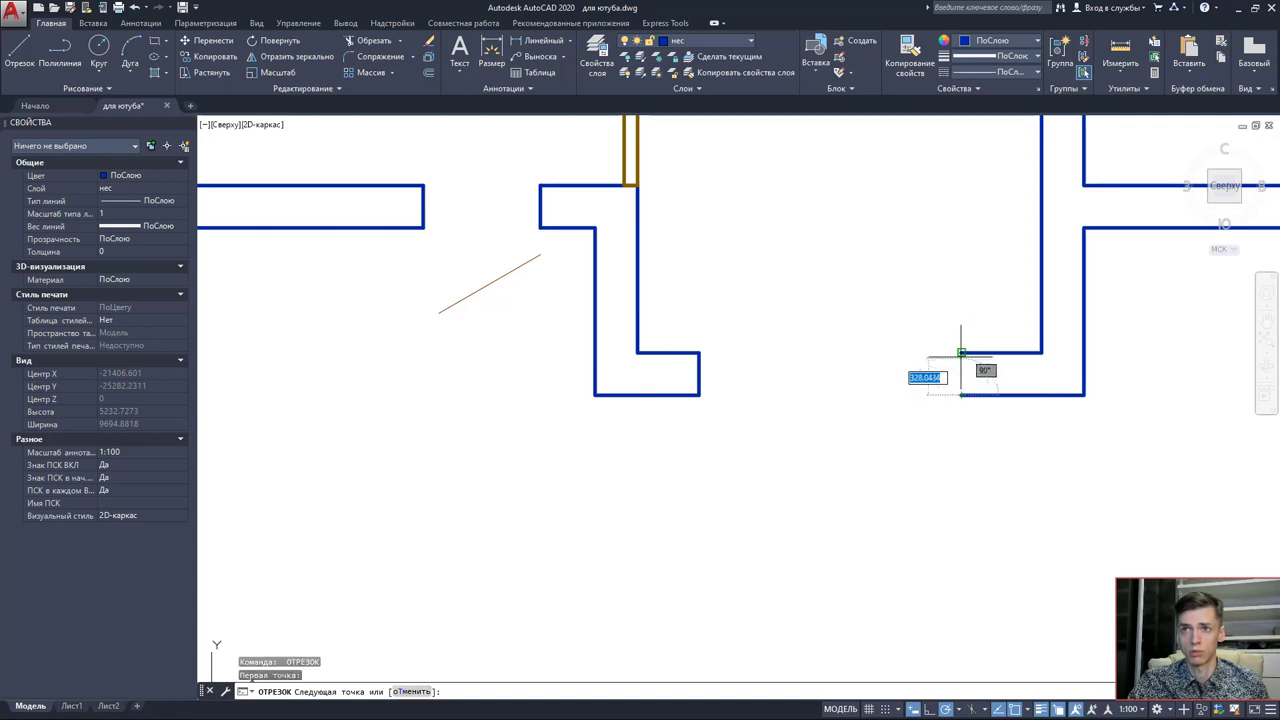
pyautogui.press('Escape')
pyautogui.moveTo(943, 354); pyautogui.dragTo(898, 369, button='middle')
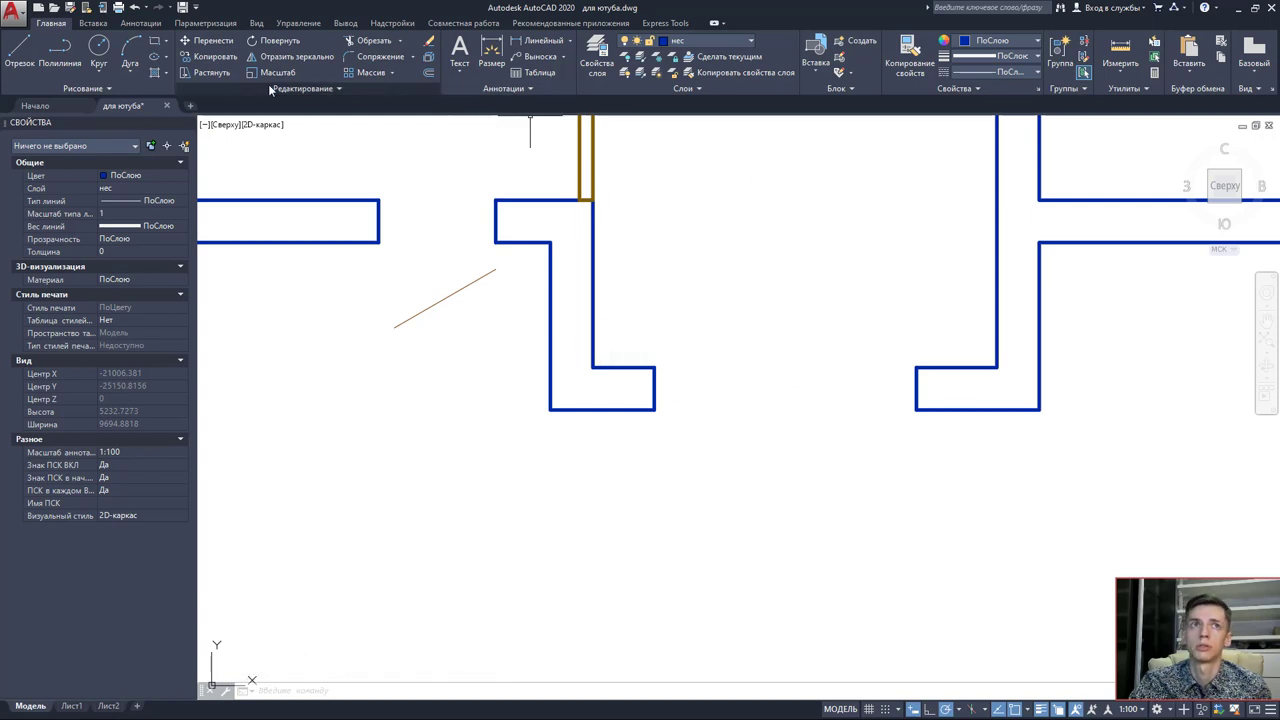
# Turn all layers back on and make окна_двери the current layer.
pyautogui.click(627, 74)
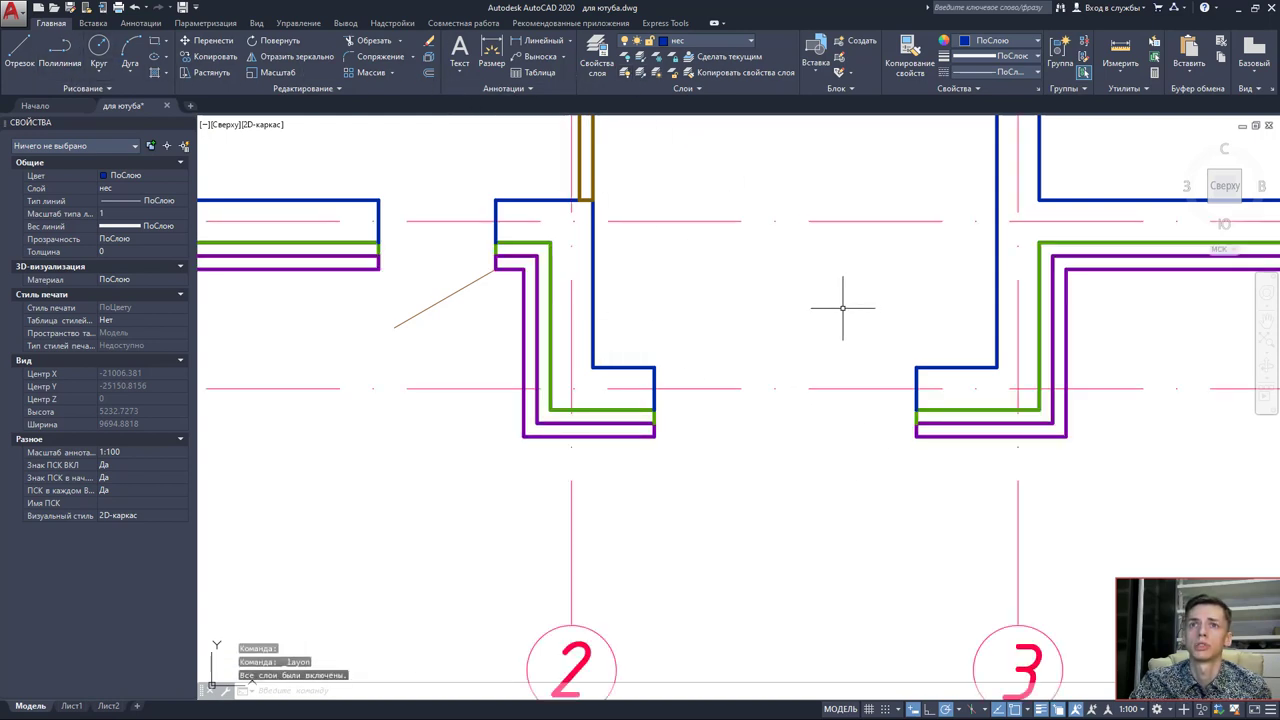
pyautogui.moveTo(840, 310); pyautogui.dragTo(761, 301, button='middle')
pyautogui.click(727, 44)
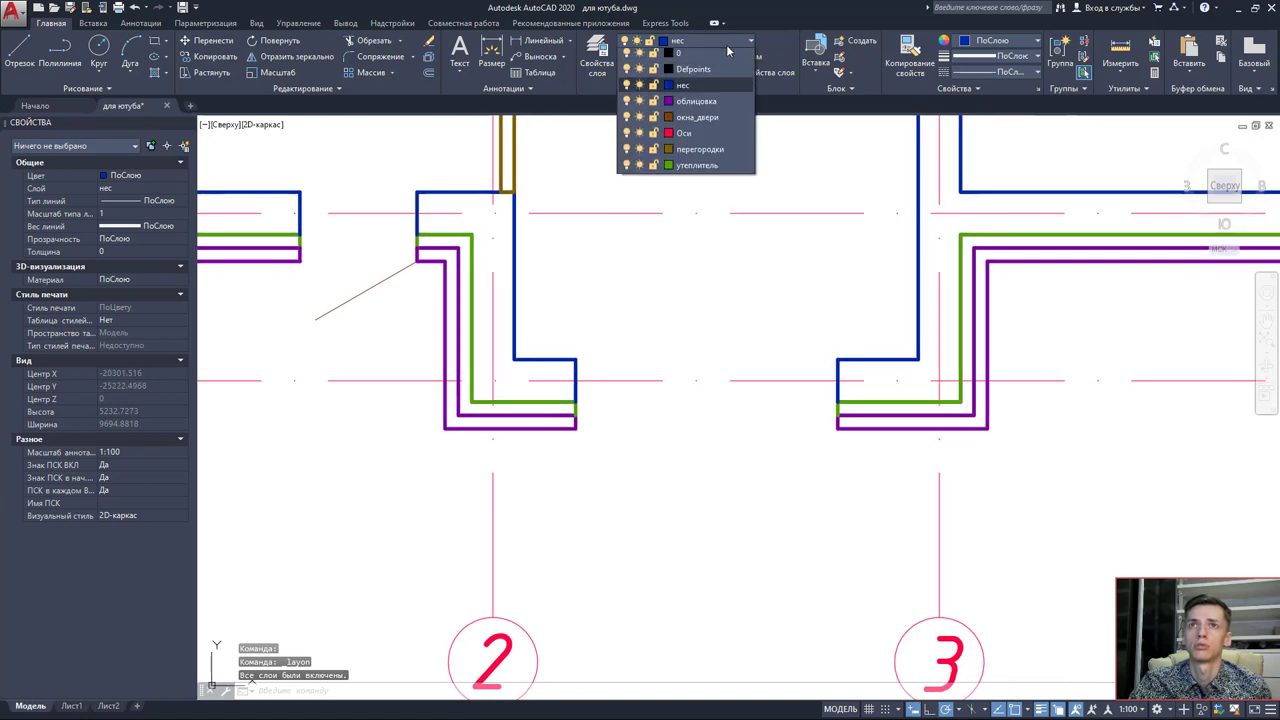
pyautogui.click(698, 106)
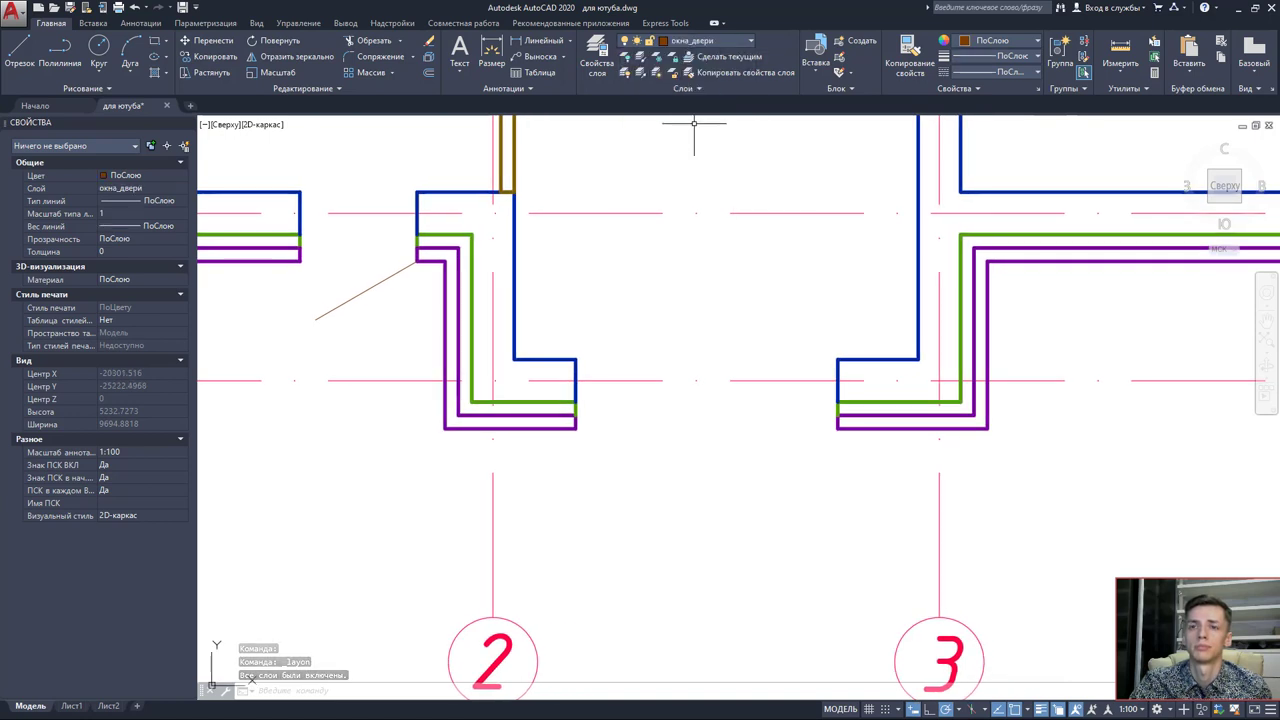
# Draw a closed rectangular window frame outline across the bay opening.
pyautogui.click(19, 48)
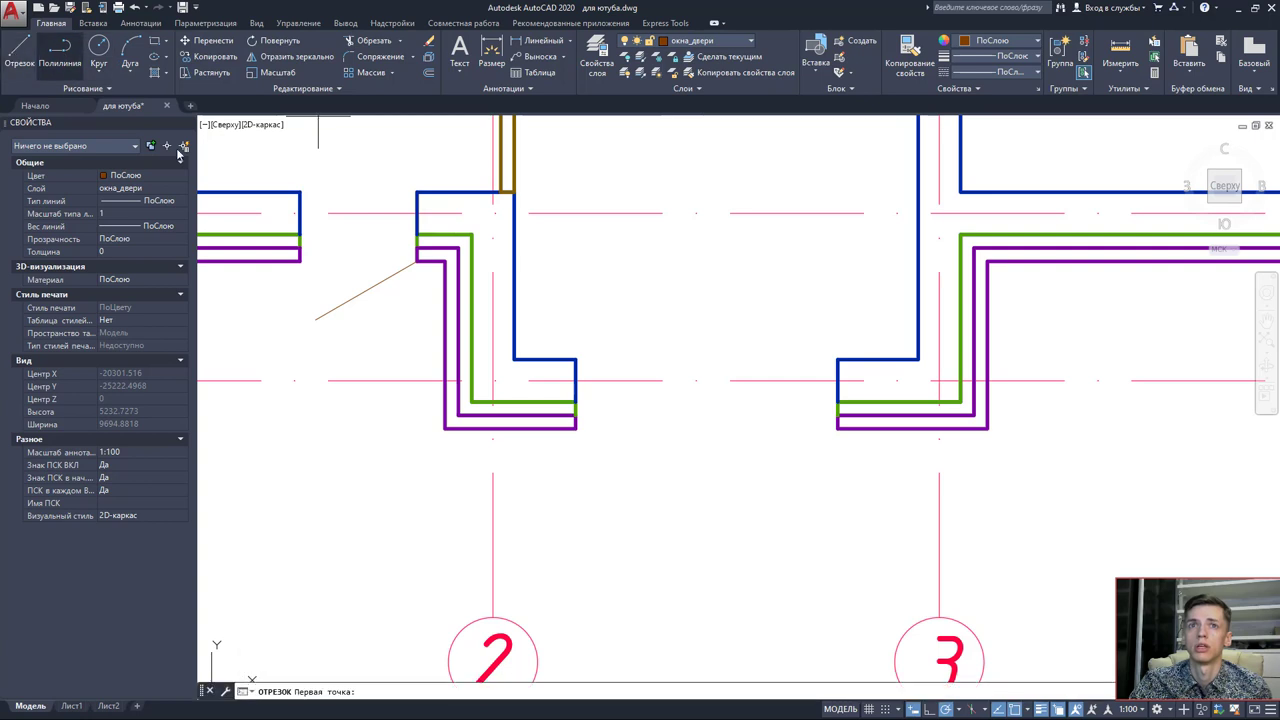
pyautogui.click(576, 428)
pyautogui.click(576, 358)
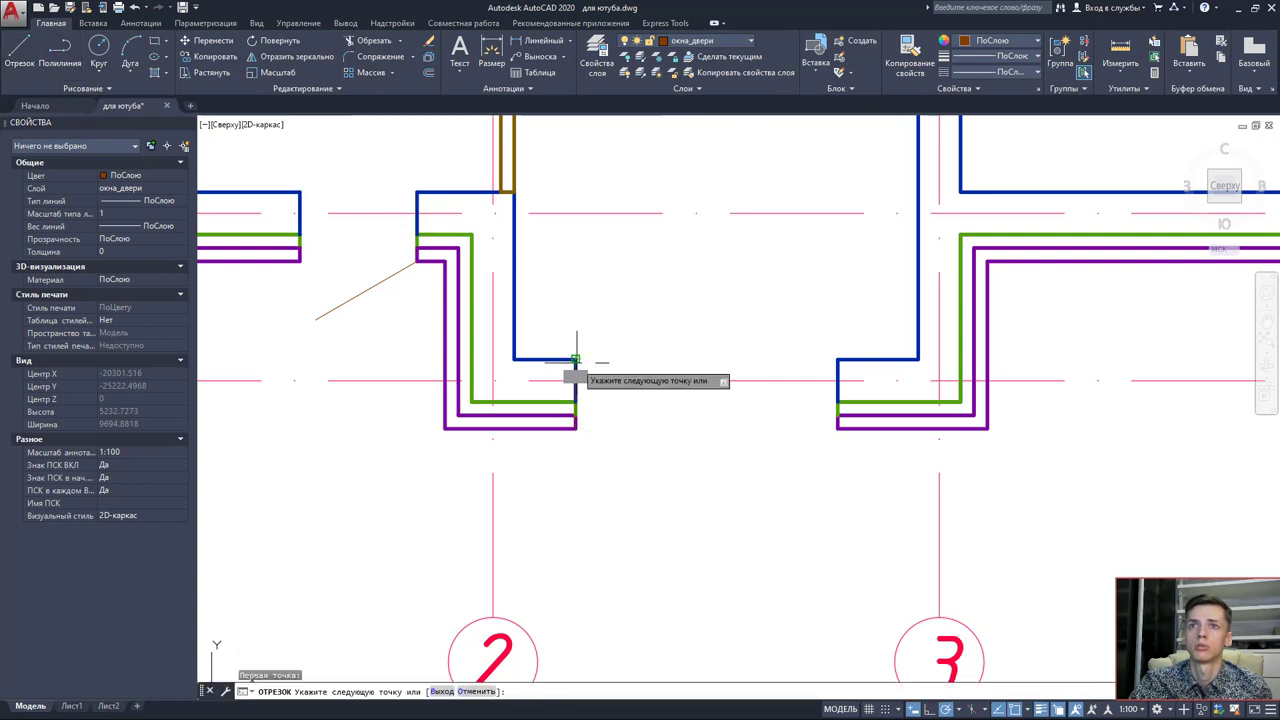
pyautogui.click(838, 358)
pyautogui.click(838, 428)
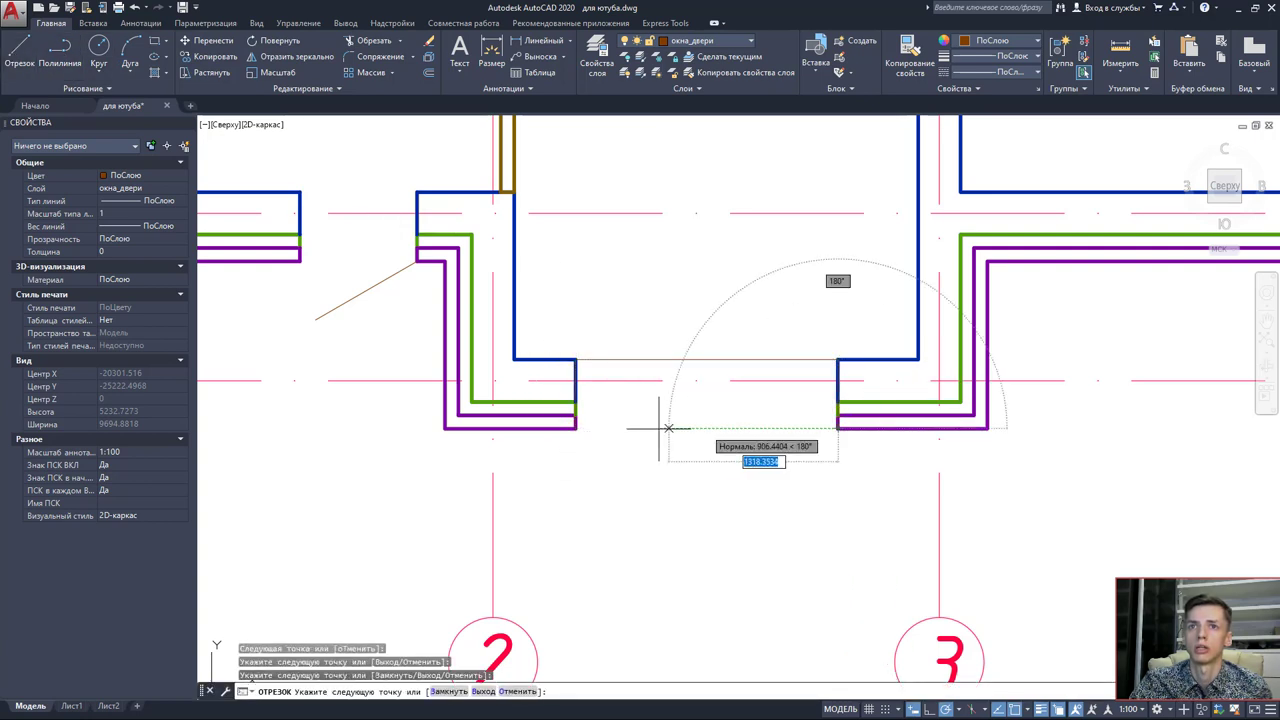
pyautogui.click(576, 428)
pyautogui.press('Escape')
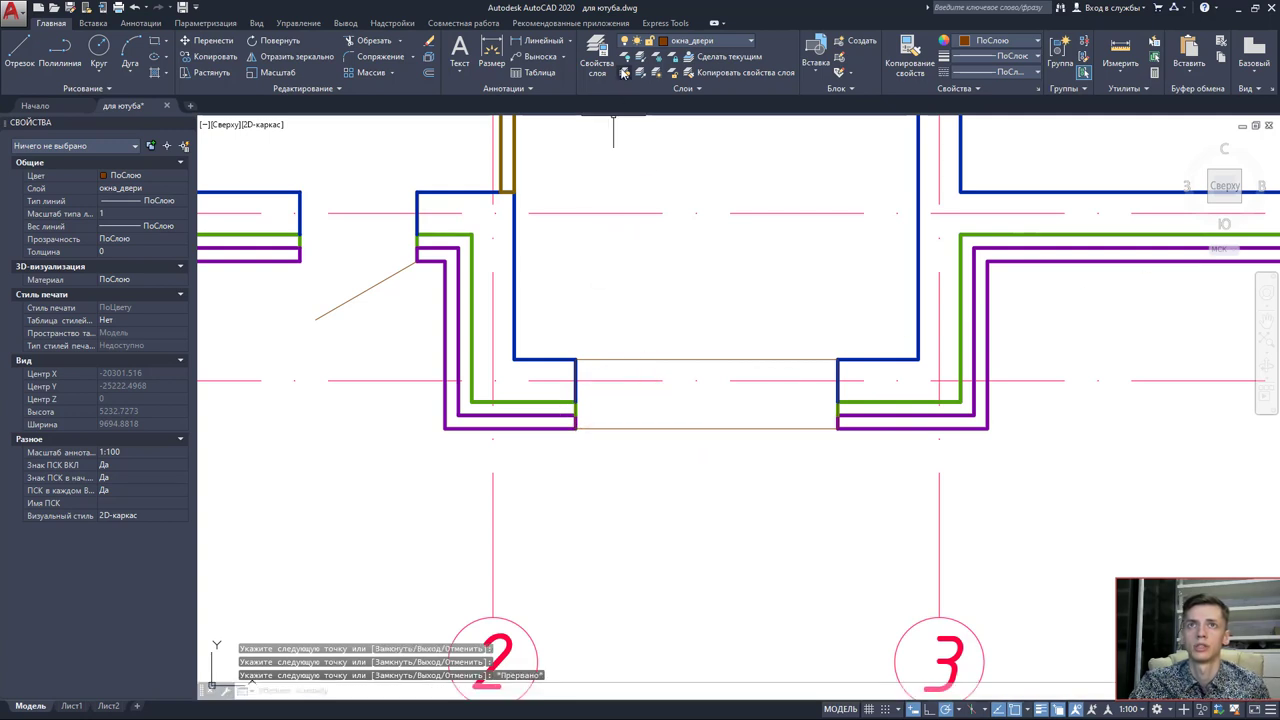
# Hide the нес, утеплитель, облицовка and axis layers with Layer Off.
pyautogui.click(625, 56)
pyautogui.click(918, 264)
pyautogui.click(963, 268)
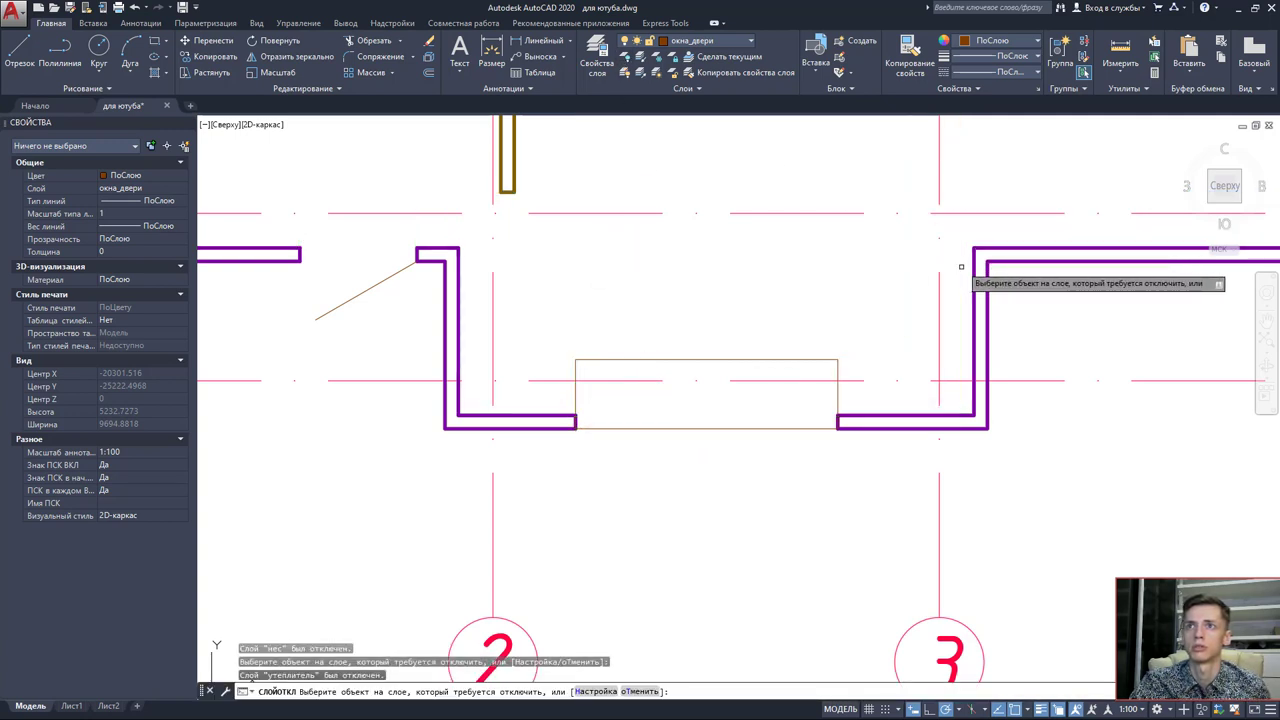
pyautogui.click(980, 285)
pyautogui.click(855, 378)
pyautogui.click(852, 379)
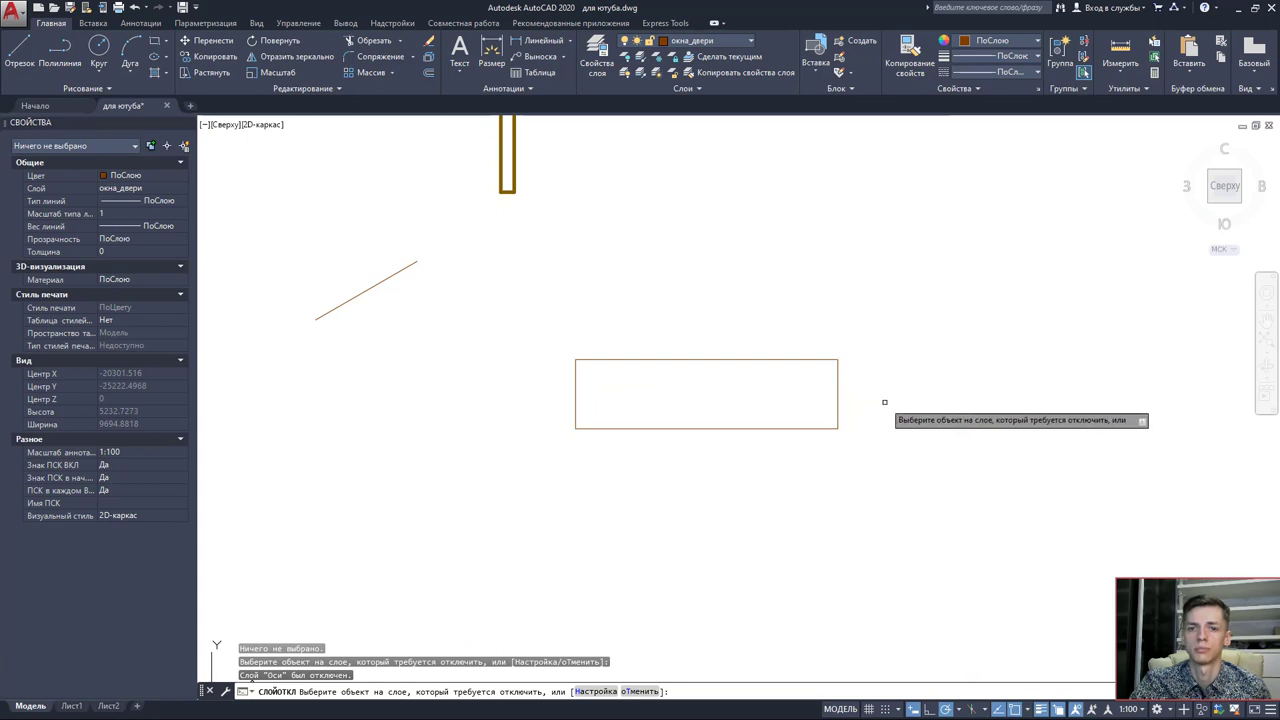
pyautogui.press('Escape')
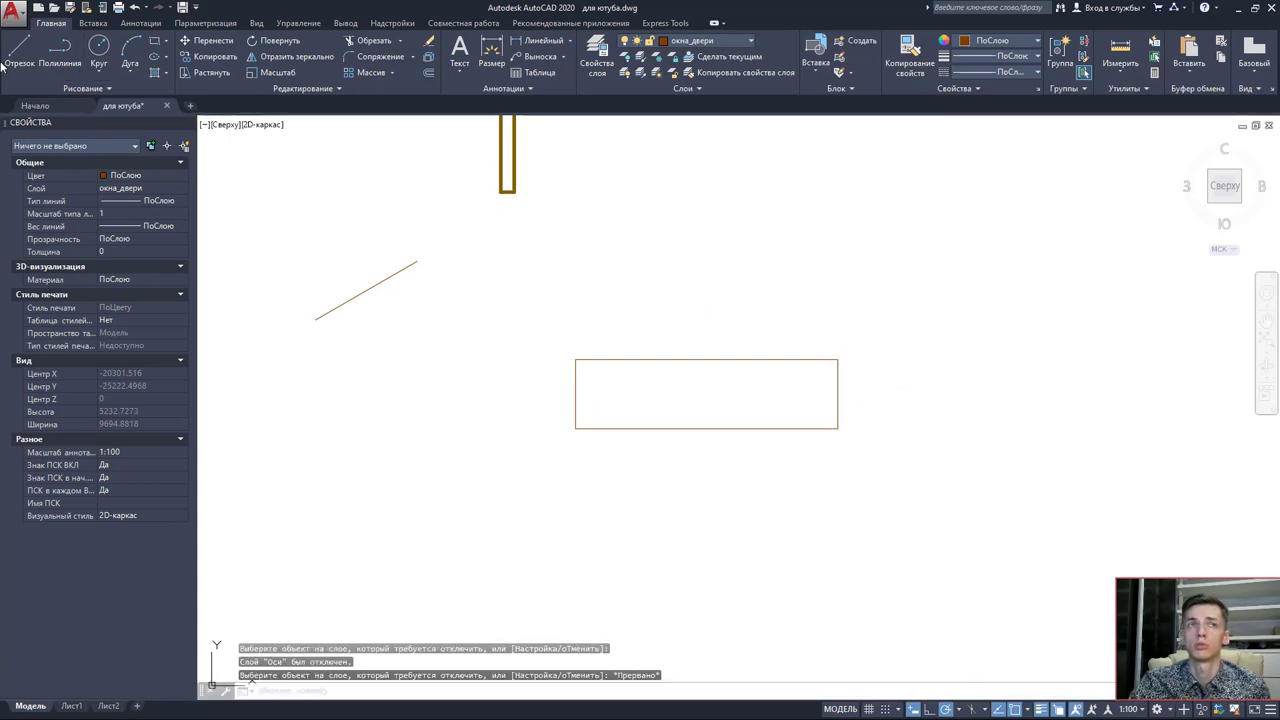
# Draw a line between the rectangle's left and right edge midpoints, then show all layers.
pyautogui.click(22, 52)
pyautogui.click(577, 393)
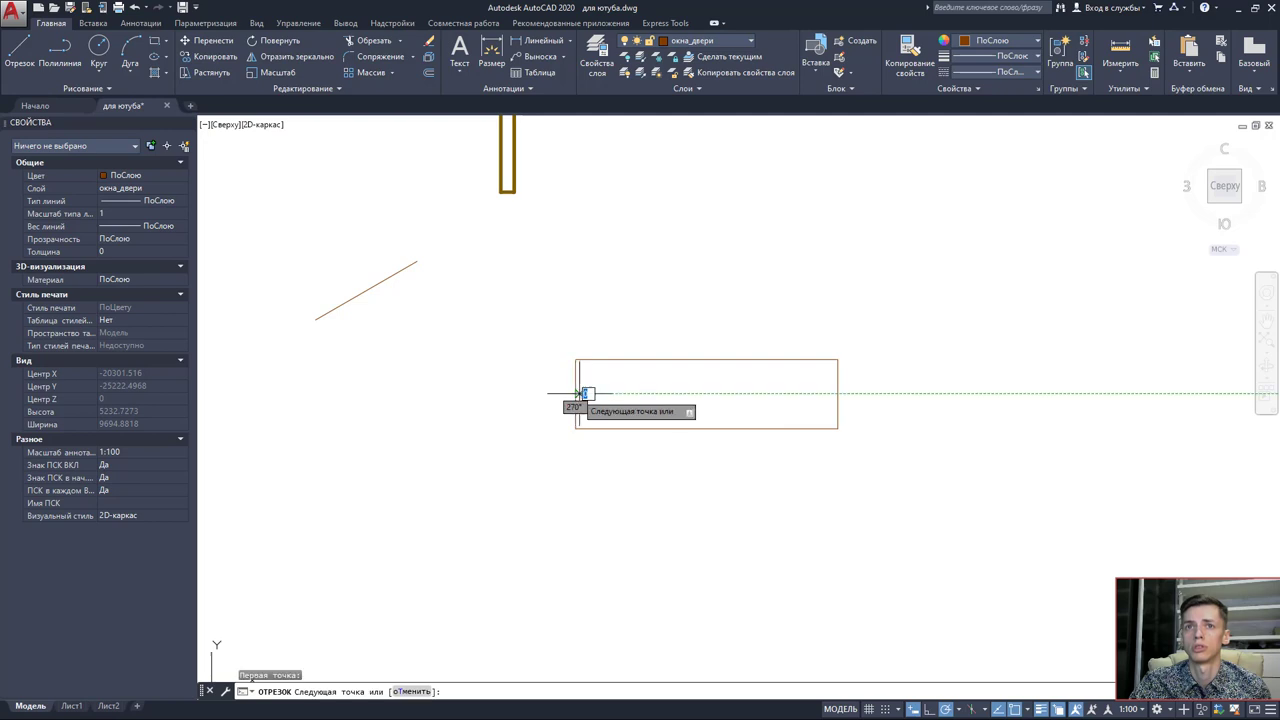
pyautogui.click(838, 393)
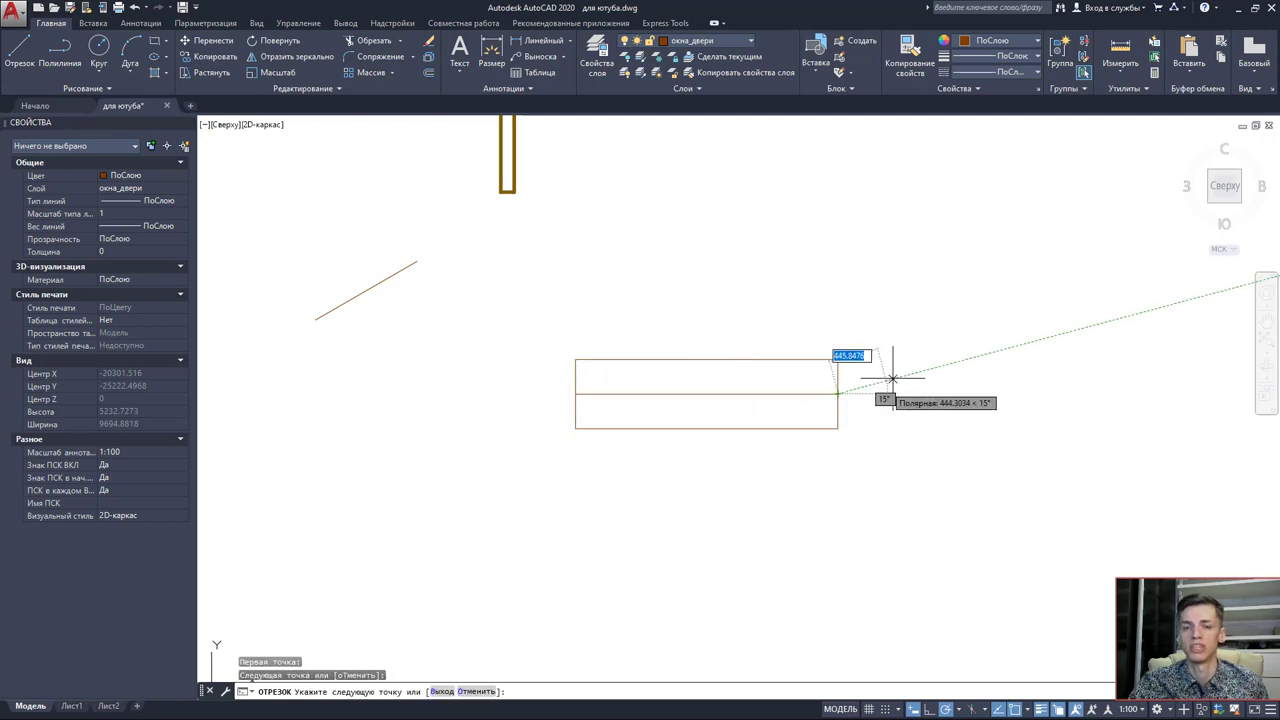
pyautogui.press('Escape')
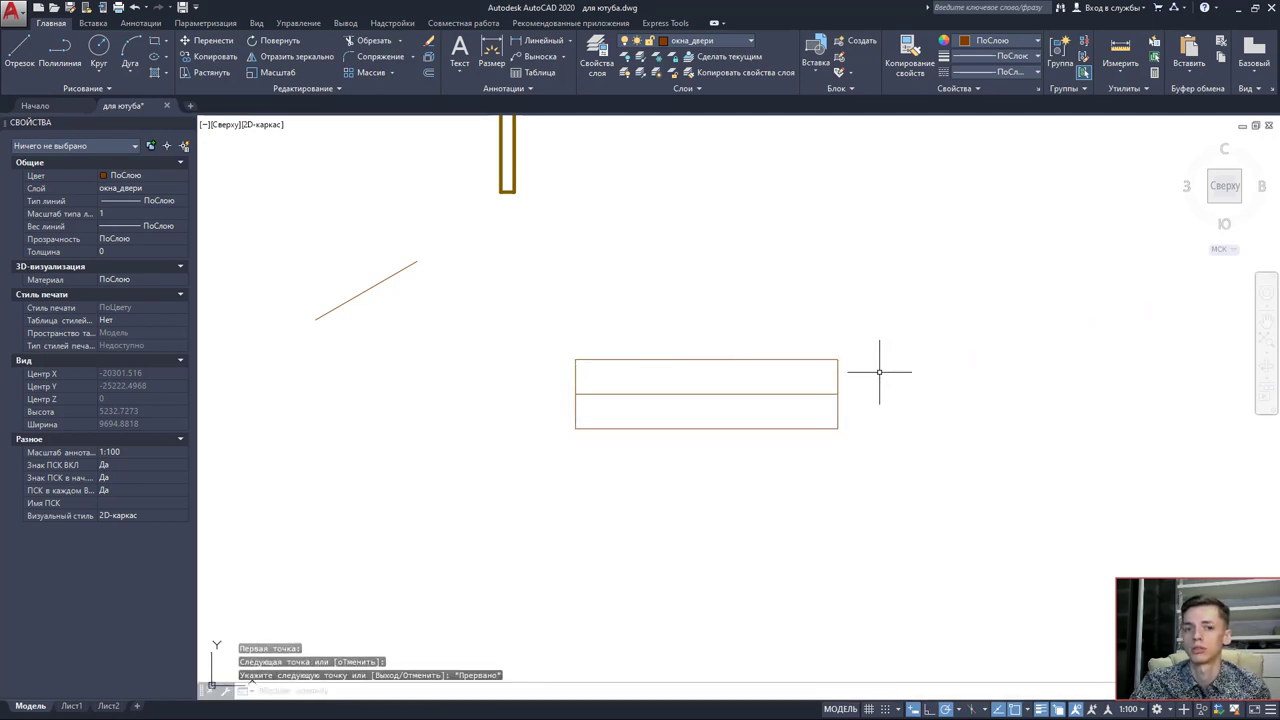
pyautogui.click(620, 74)
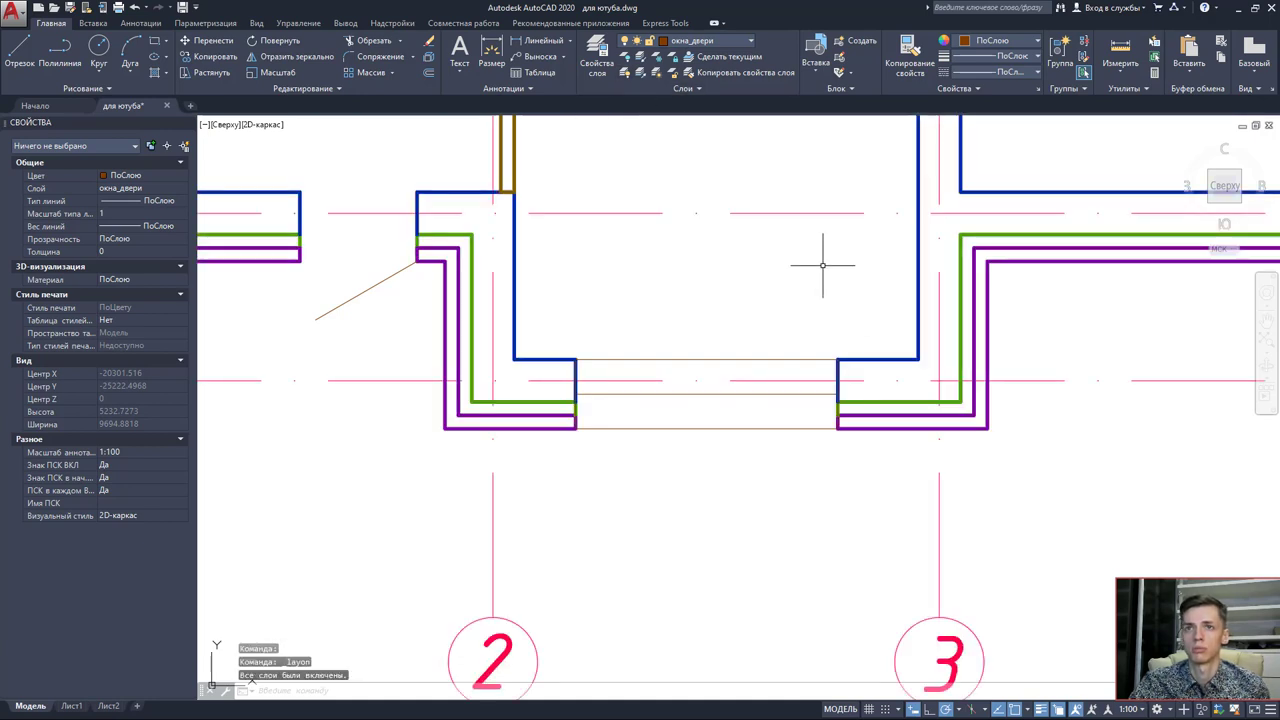
# Window-select and delete the main line across the opening between axes 2 and 3.
pyautogui.scroll(-2, 822, 276)
pyautogui.moveTo(820, 289); pyautogui.dragTo(814, 320, button='middle')
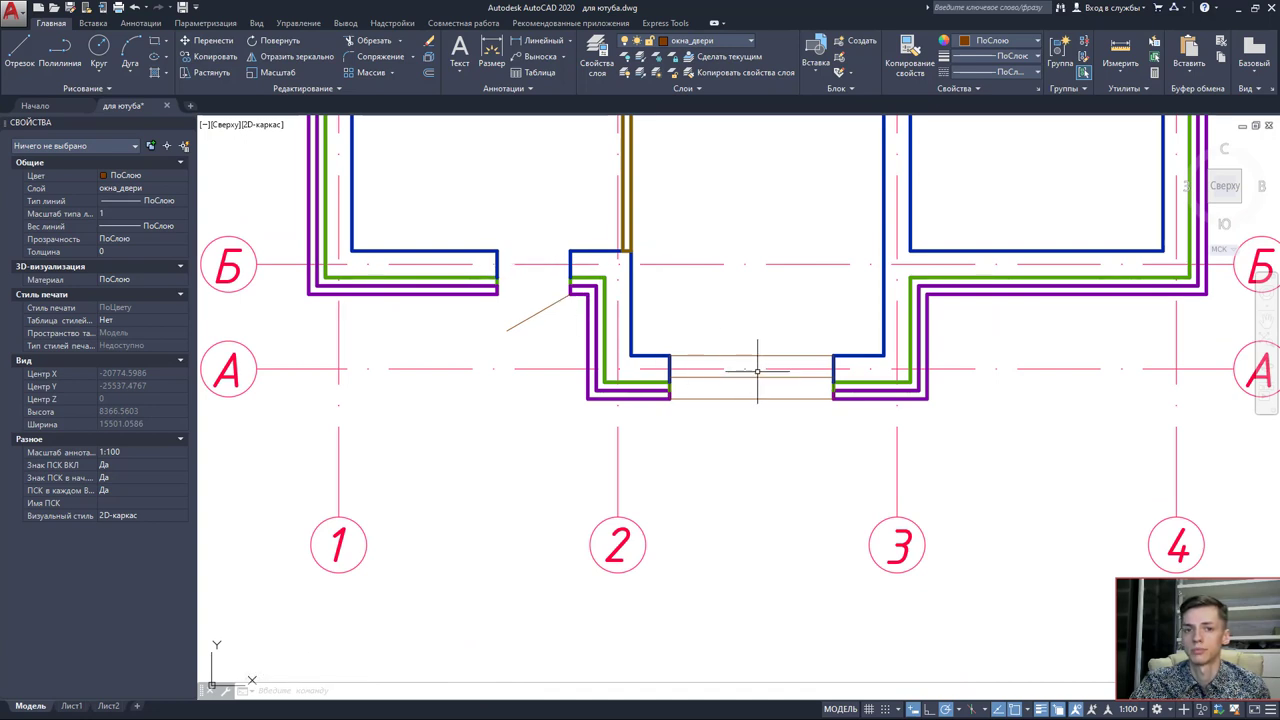
pyautogui.scroll(2, 731, 372)
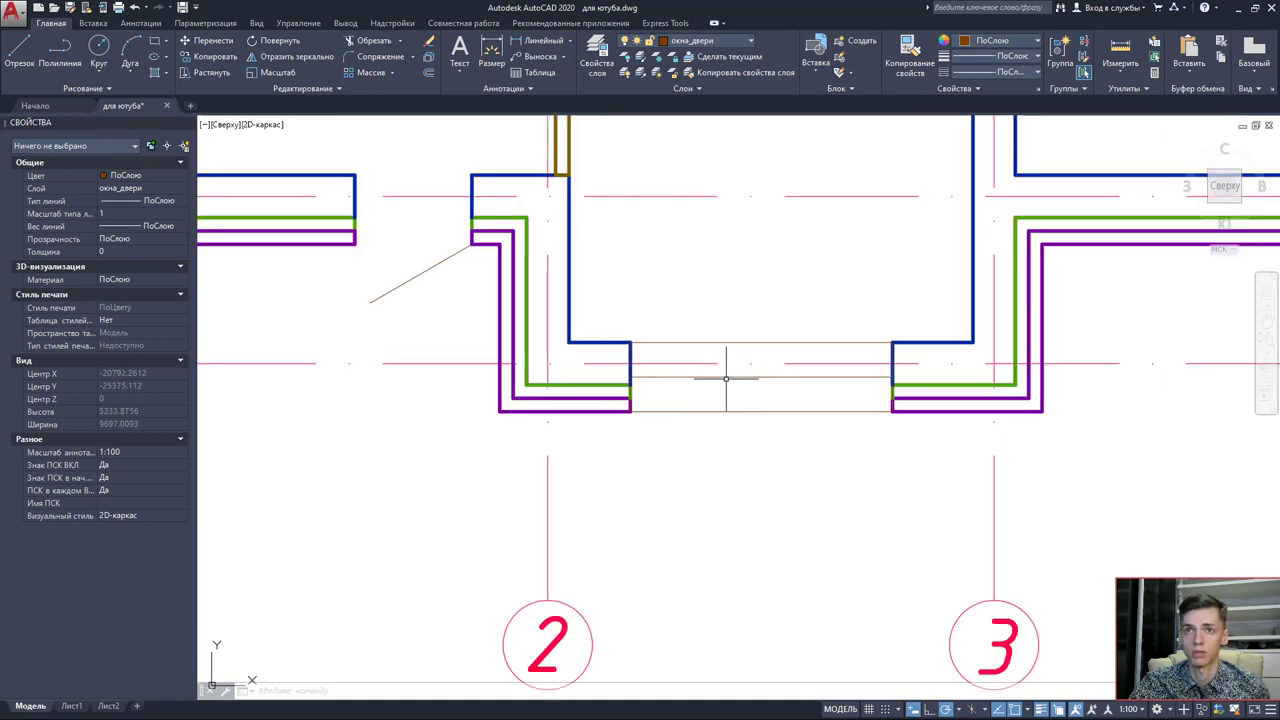
pyautogui.click(726, 378)
pyautogui.click(722, 368)
pyautogui.press('Delete')
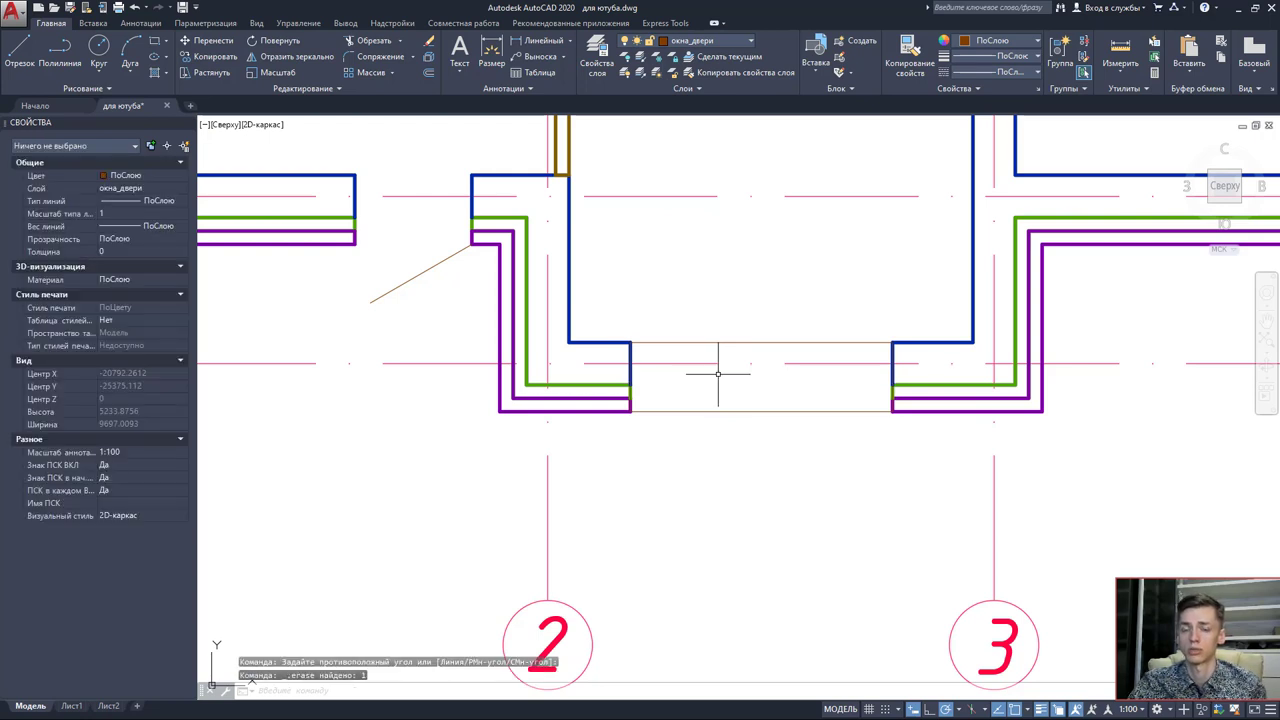
# Delete the two thin lines across the opening and the short blue-corner line.
pyautogui.click(726, 344)
pyautogui.press('Delete')
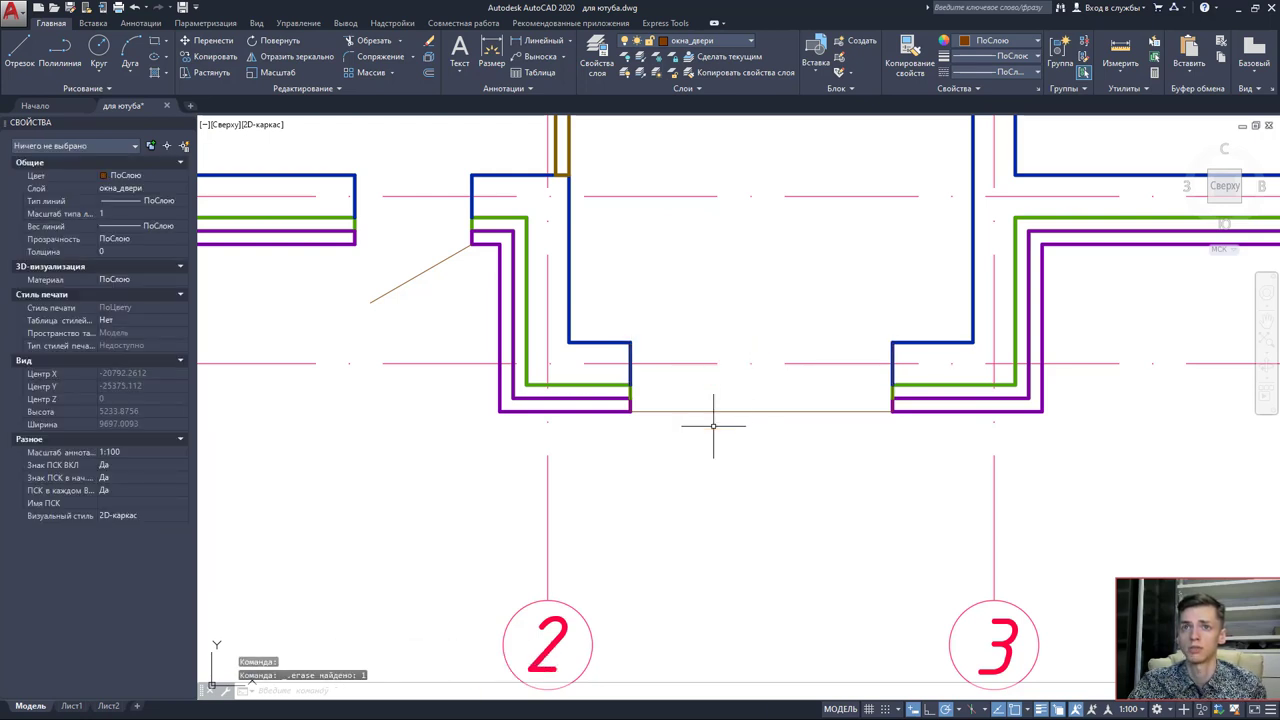
pyautogui.click(712, 410)
pyautogui.press('Delete')
pyautogui.click(632, 358)
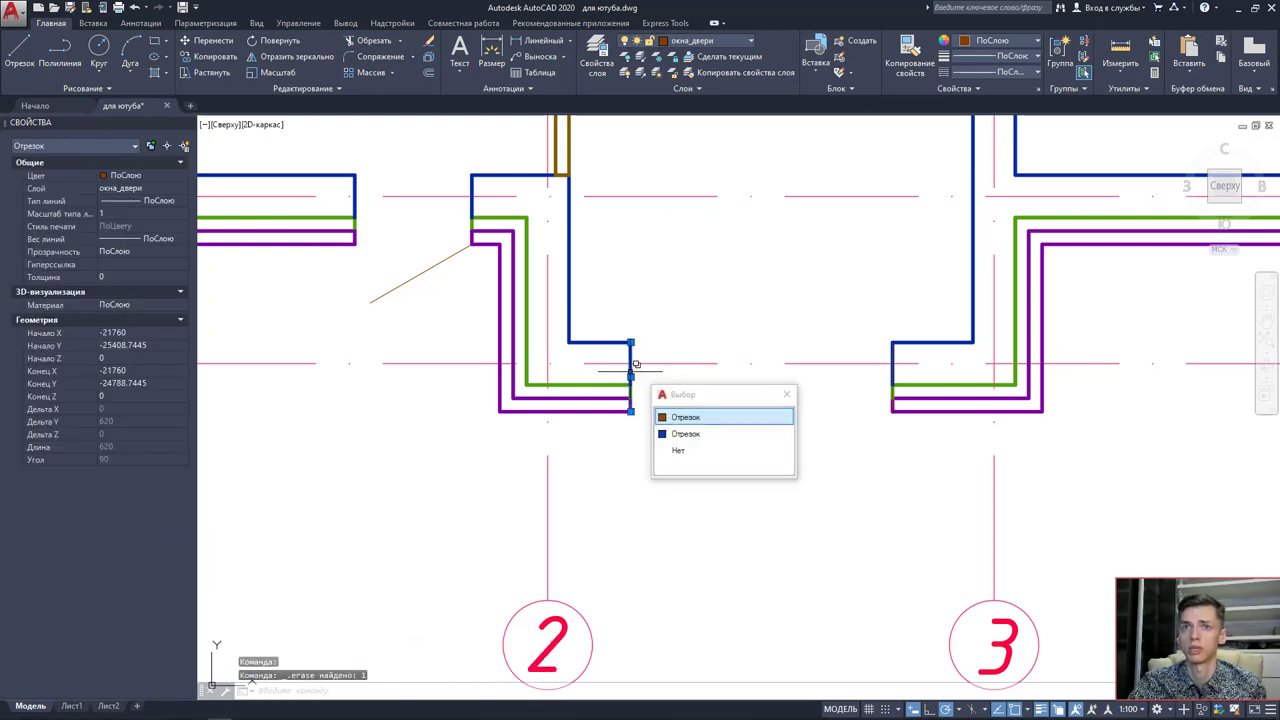
pyautogui.press('Delete')
pyautogui.click(896, 377)
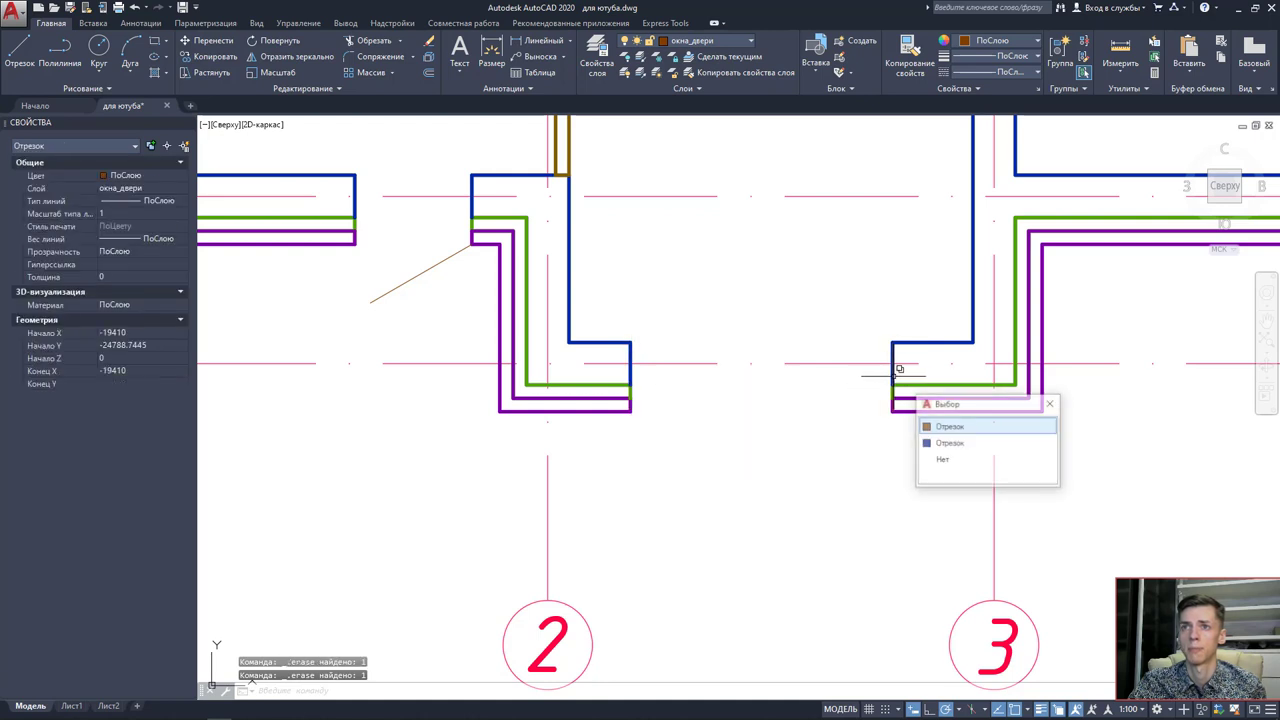
# Draw a line across the opening from the left to the right purple wall corner.
pyautogui.click(19, 50)
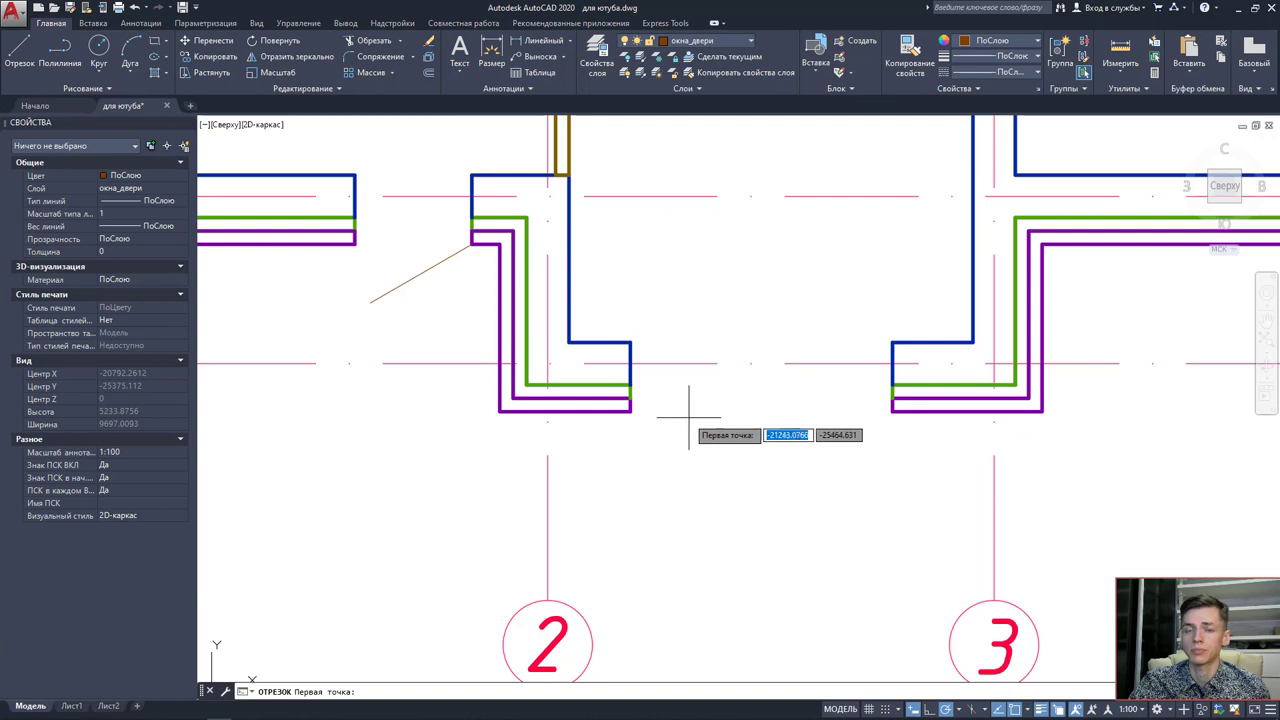
pyautogui.scroll(2, 631, 411)
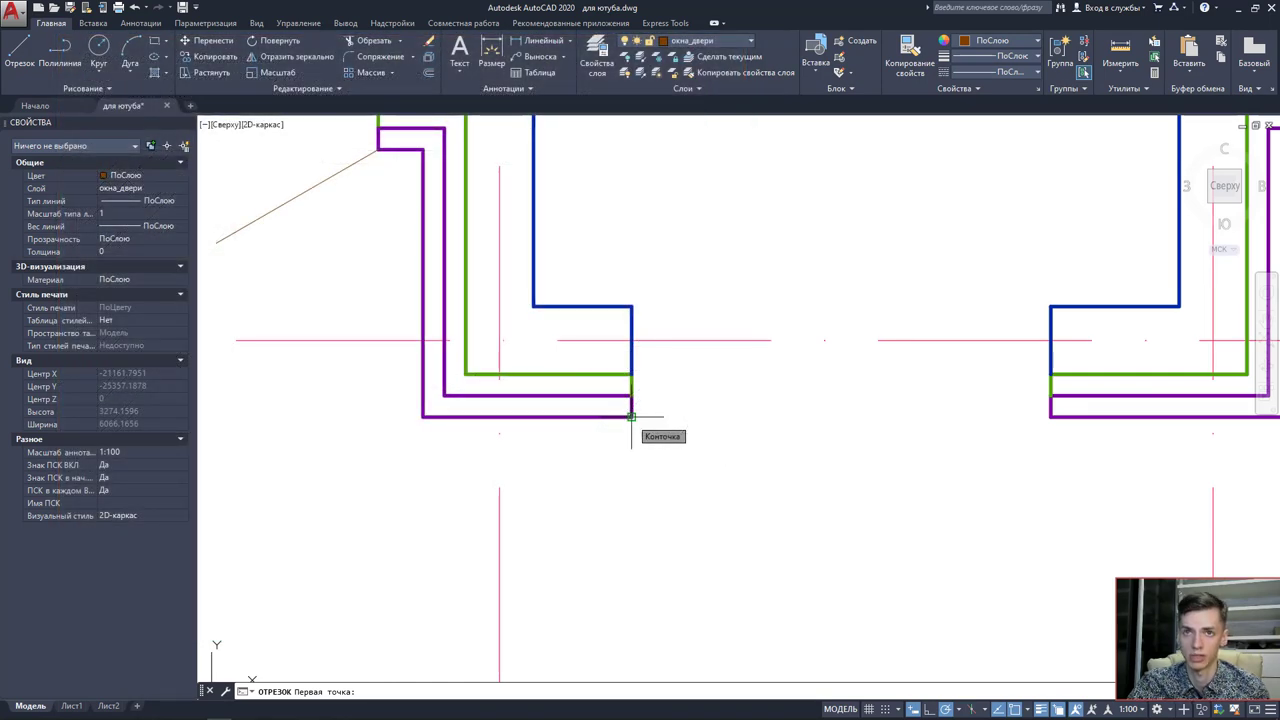
pyautogui.scroll(2, 631, 416)
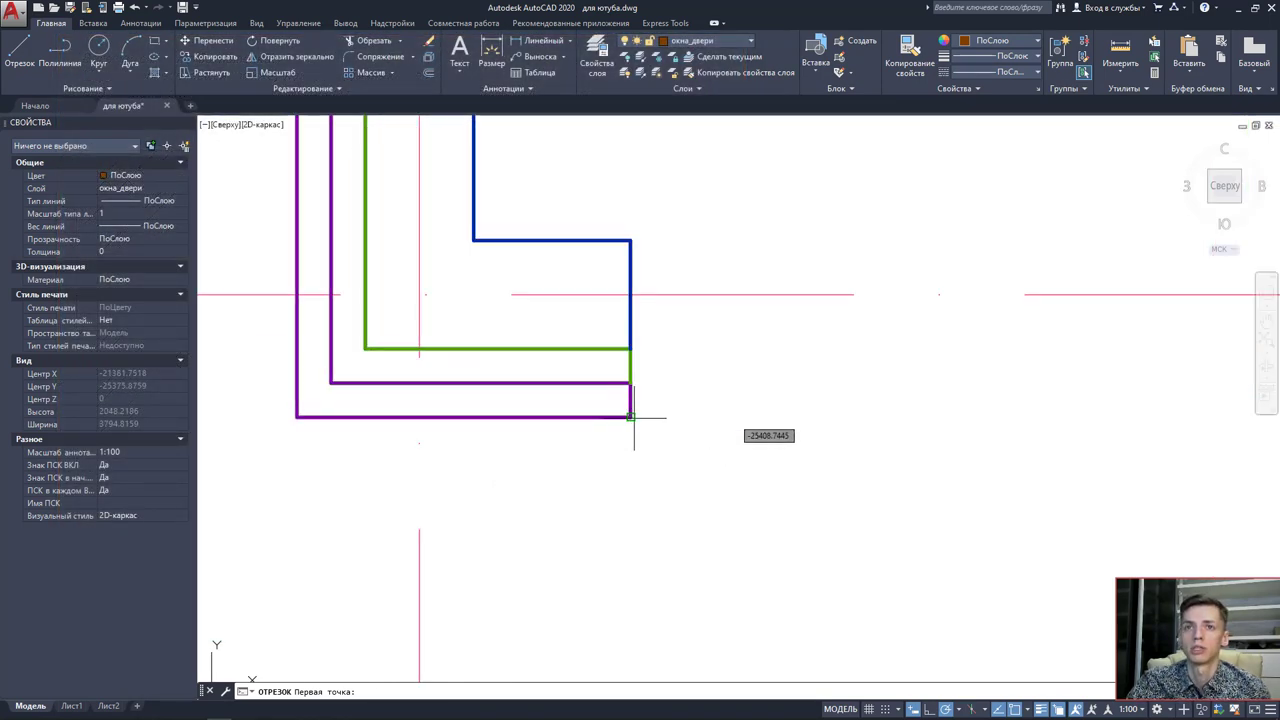
pyautogui.click(631, 417)
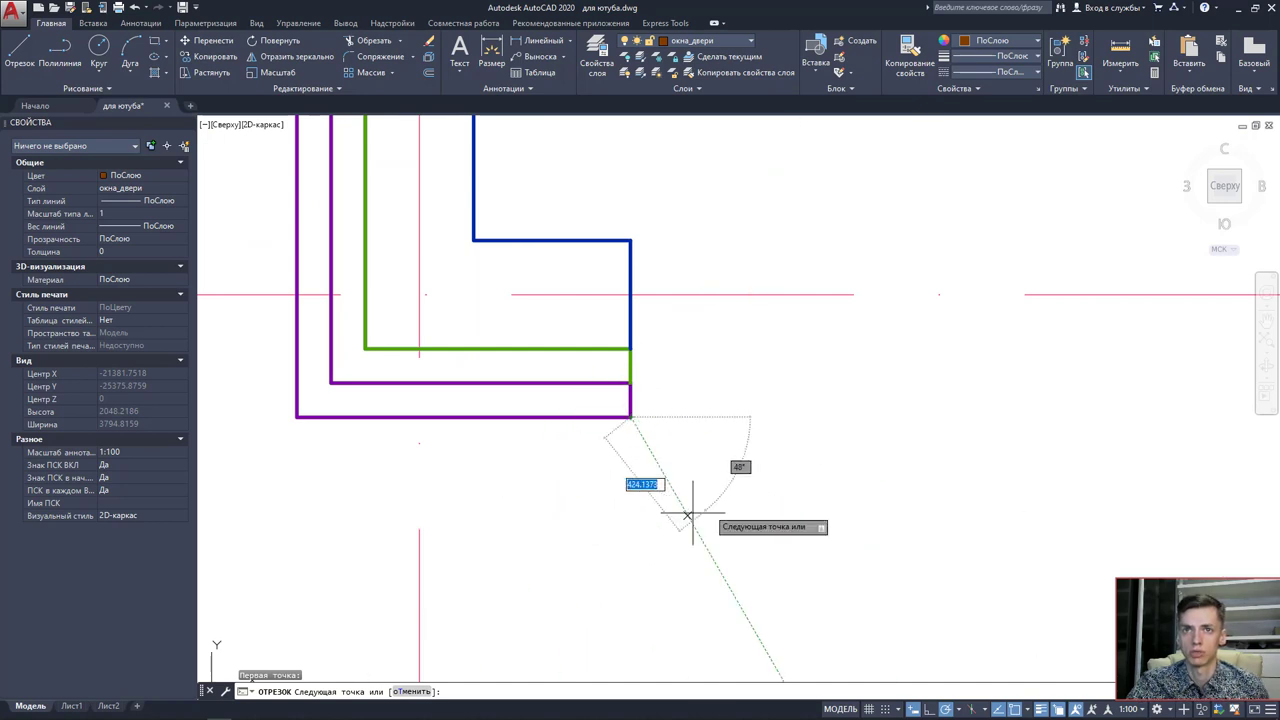
pyautogui.press('Escape')
pyautogui.scroll(2, 657, 419)
pyautogui.press('space')
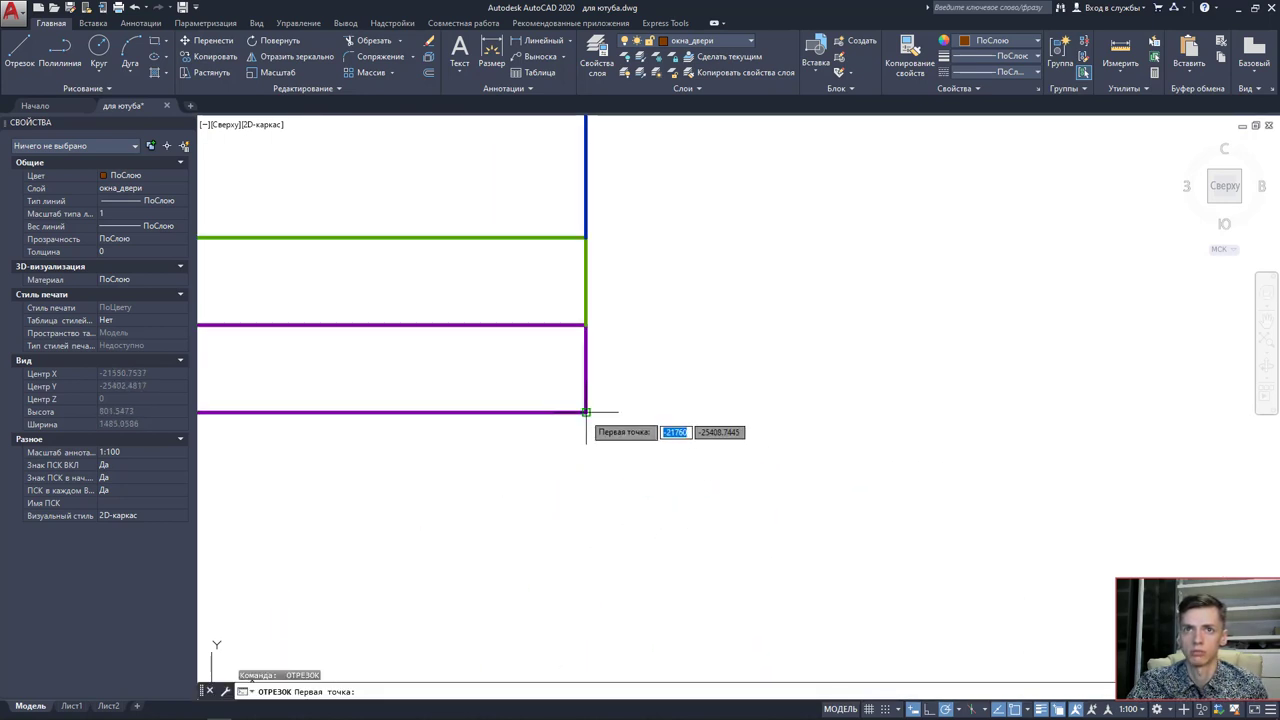
pyautogui.click(588, 414)
pyautogui.scroll(-2, 660, 415)
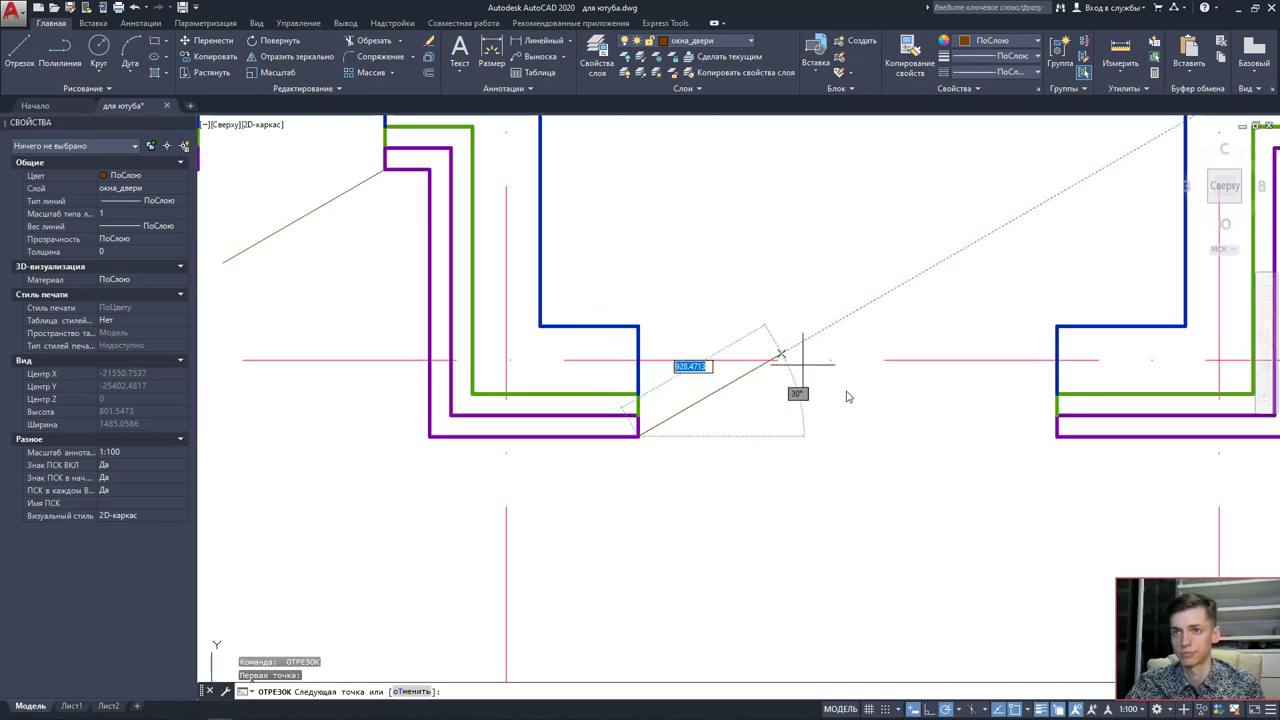
pyautogui.click(1056, 435)
pyautogui.press('Escape')
# Offset the new opening line 60 toward the inside.
pyautogui.scroll(2, 701, 435)
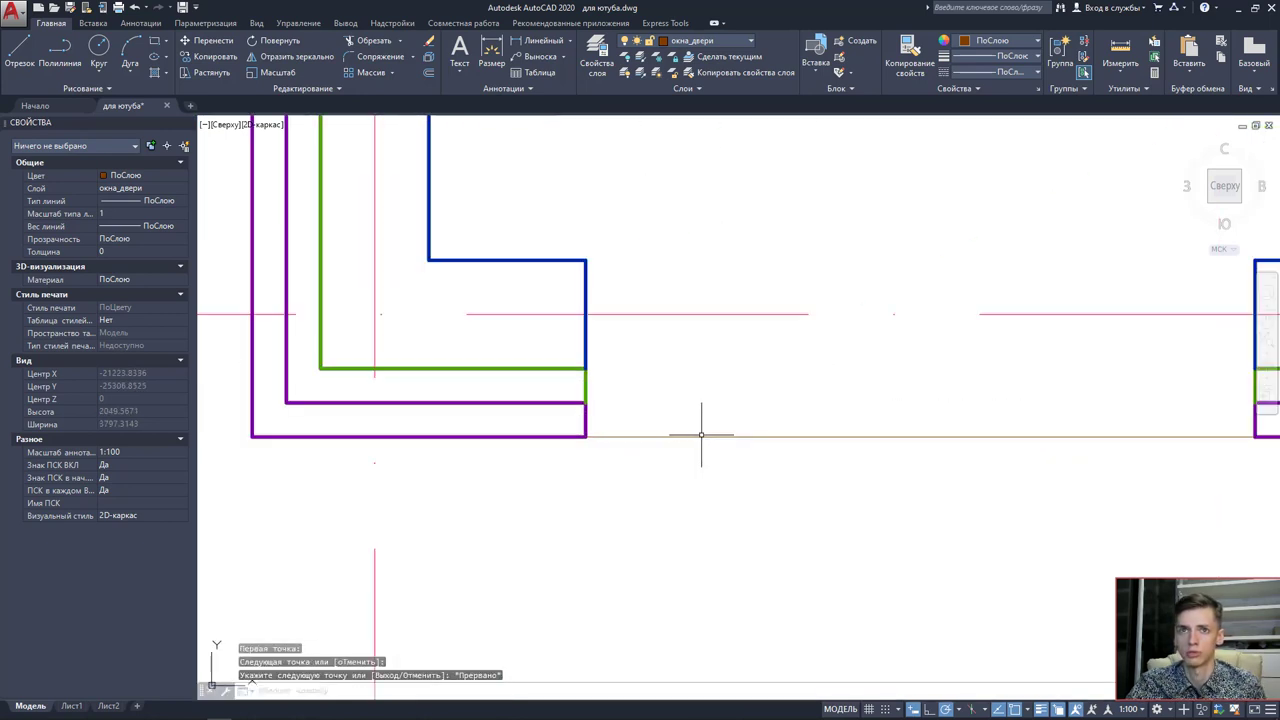
pyautogui.click(688, 436)
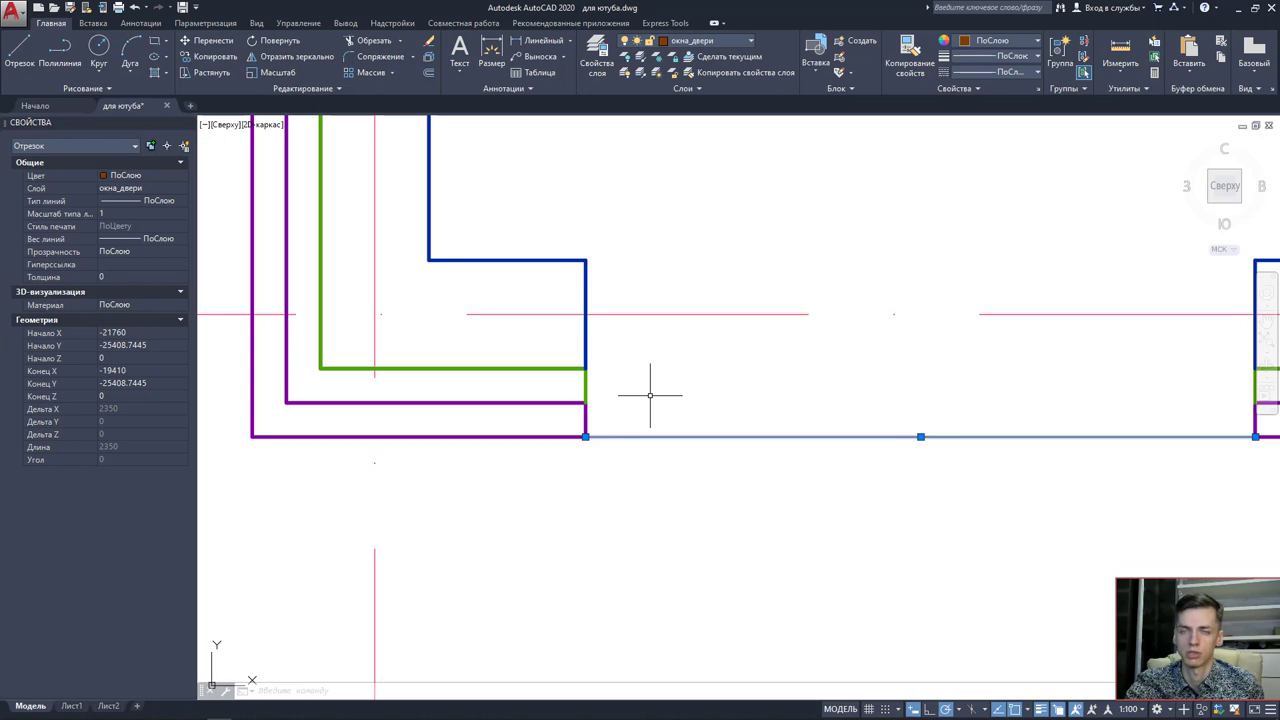
pyautogui.click(428, 72)
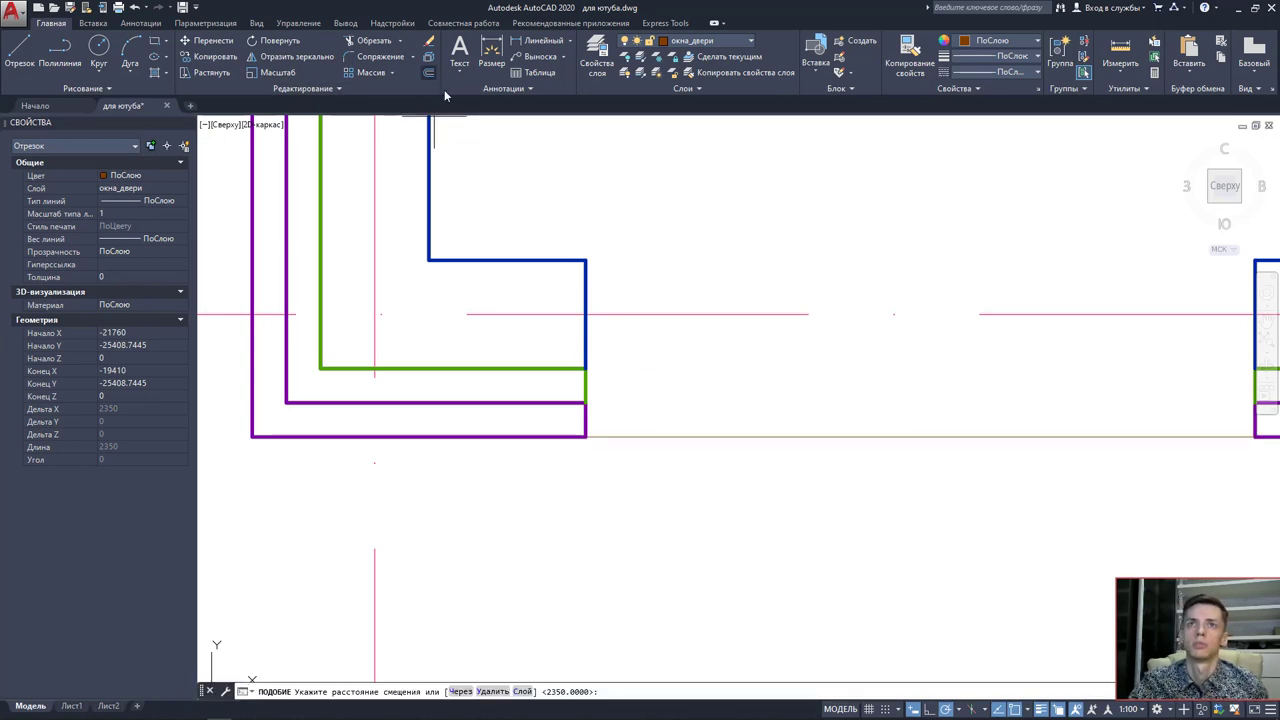
pyautogui.write('60')
pyautogui.press('Return')
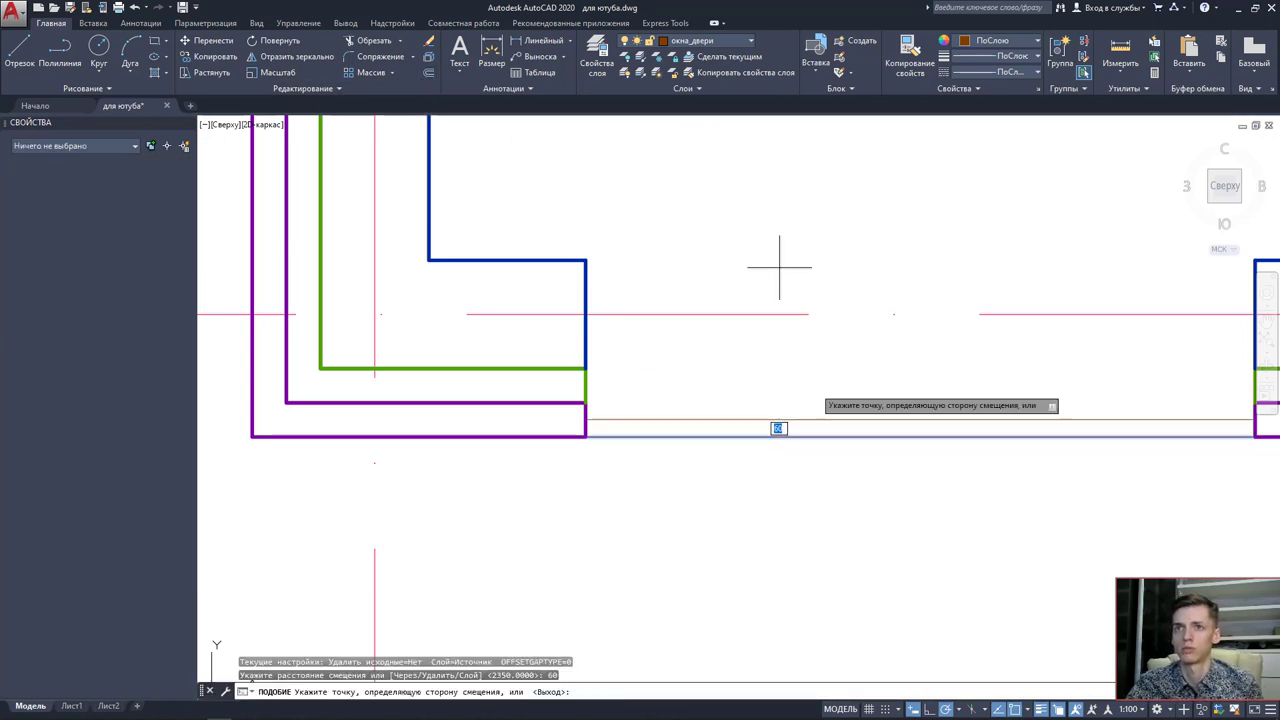
pyautogui.click(800, 436)
pyautogui.click(820, 418)
pyautogui.scroll(2, 661, 412)
pyautogui.press('Escape')
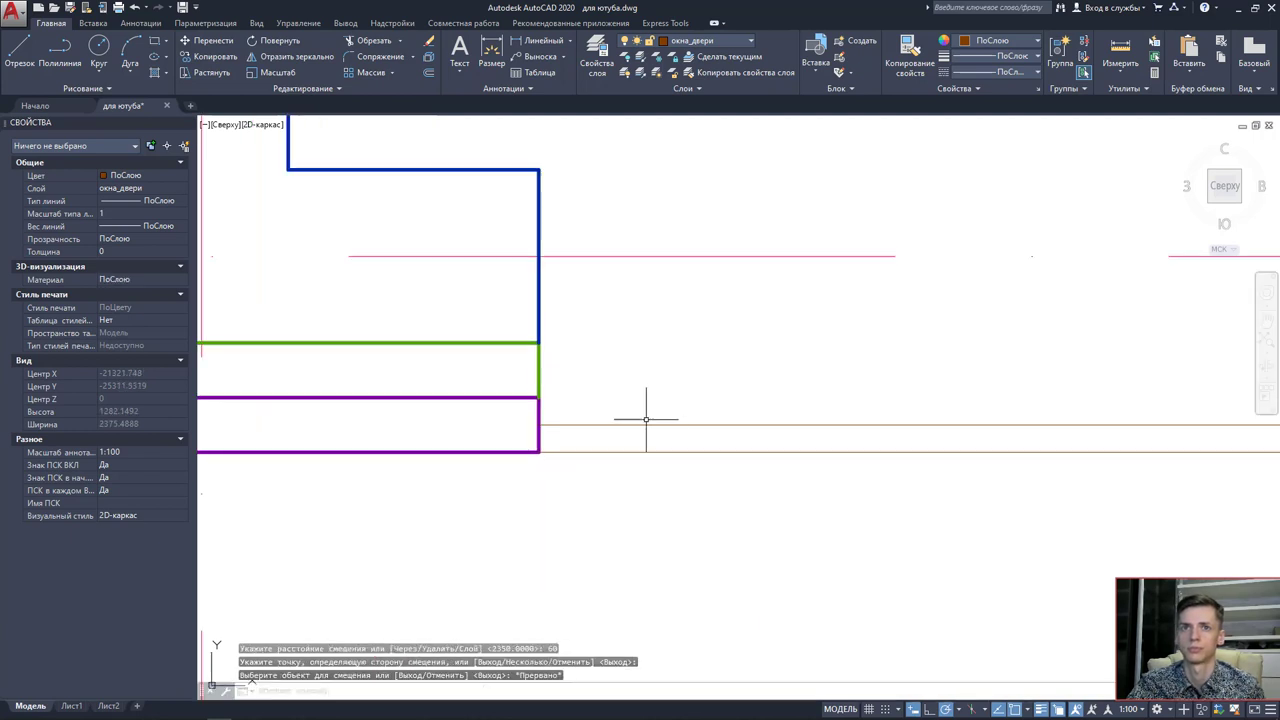
# Draw short lines at the left and right wall corners of the opening.
pyautogui.click(19, 50)
pyautogui.scroll(2, 520, 442)
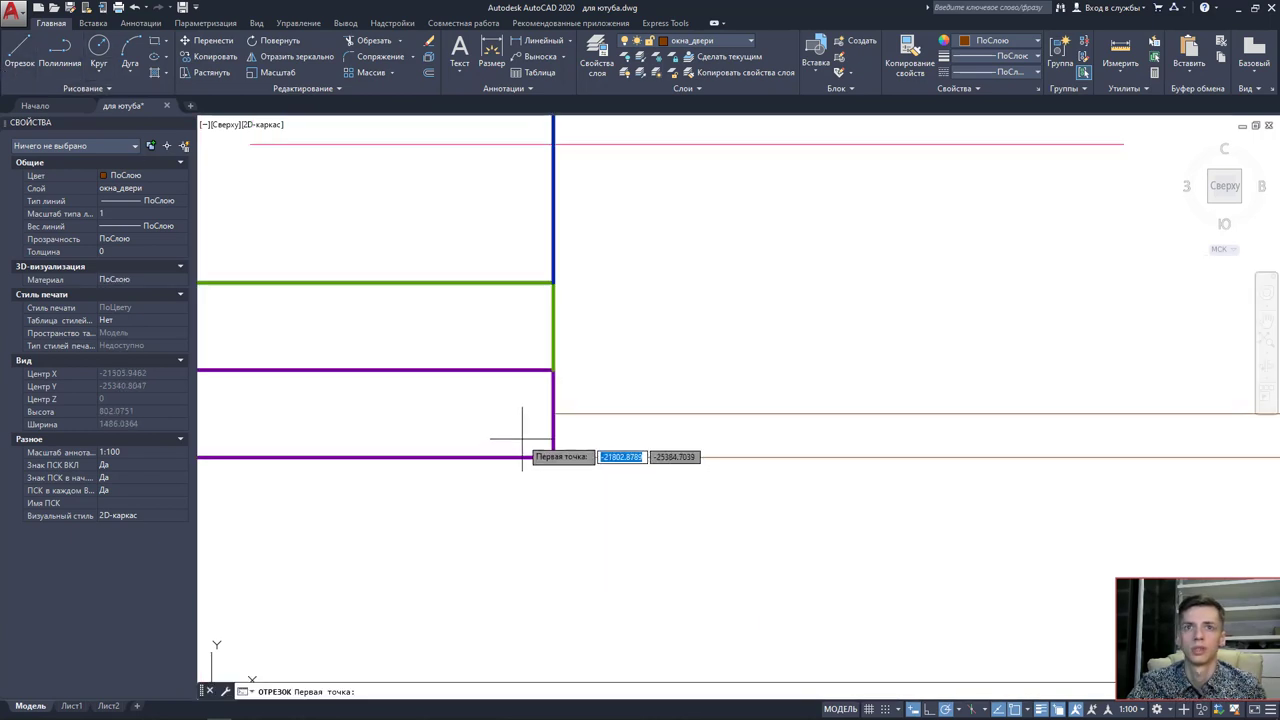
pyautogui.click(553, 458)
pyautogui.scroll(-2, 553, 458)
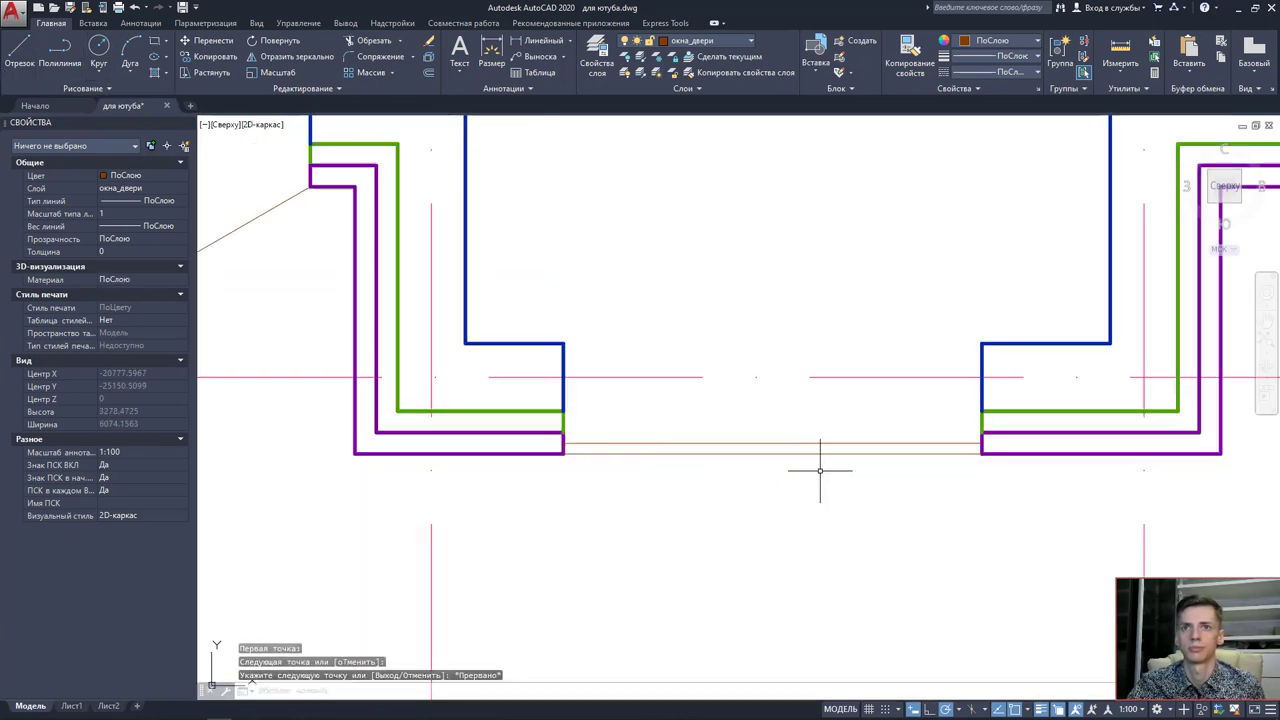
pyautogui.press('Return')
pyautogui.press('Return')
pyautogui.scroll(-1, 771, 443)
pyautogui.scroll(3, 790, 440)
pyautogui.click(816, 445)
pyautogui.click(817, 440)
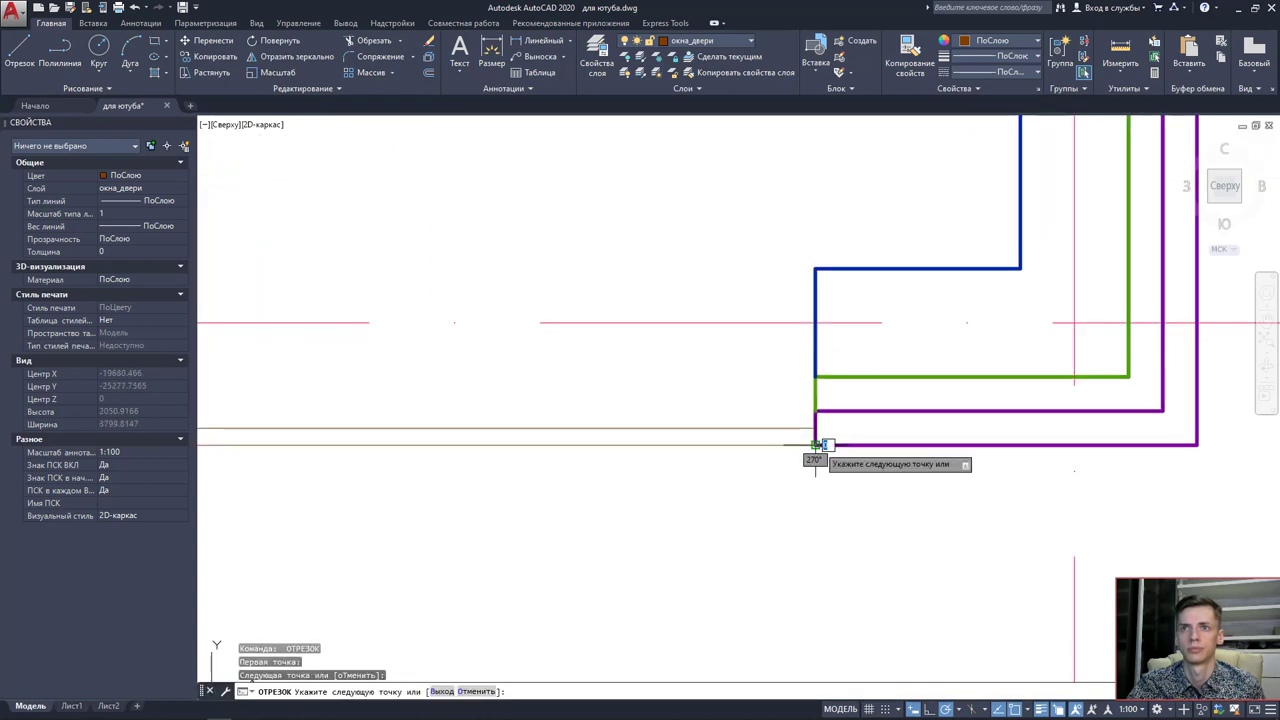
pyautogui.press('Escape')
pyautogui.scroll(-2, 834, 482)
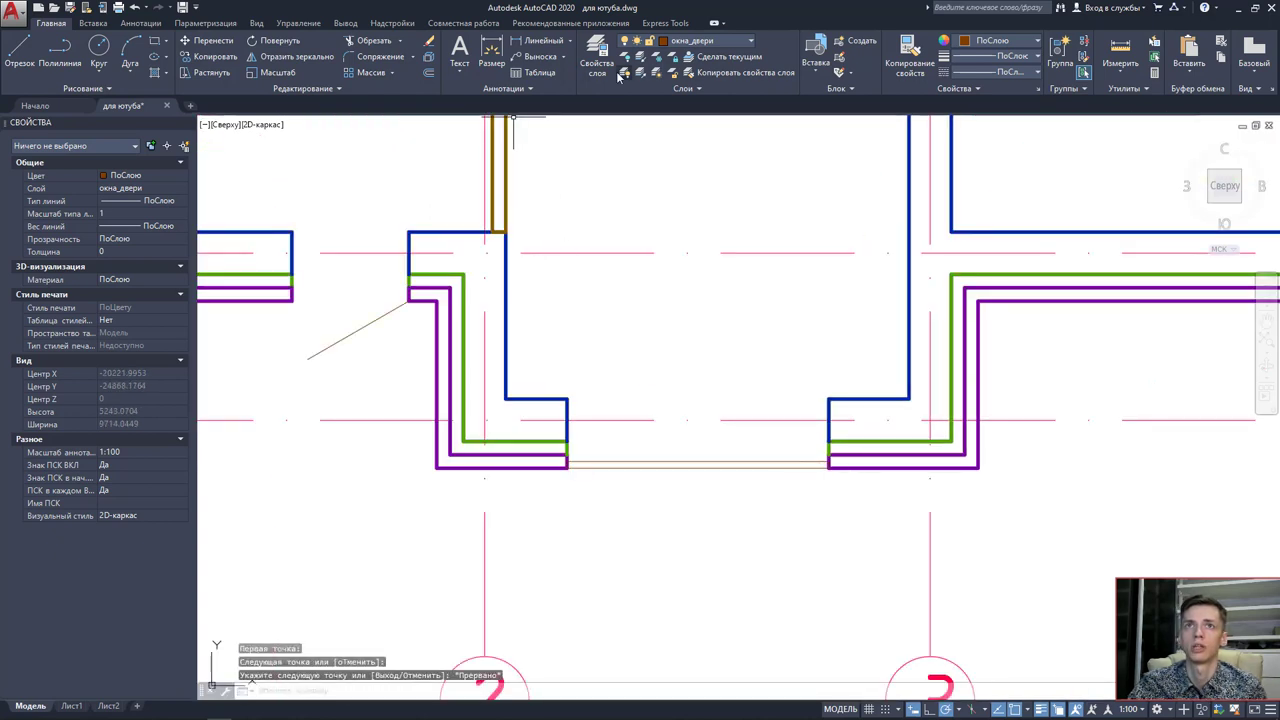
# Switch off the wall, axis, insulation and cladding layers by picking their objects.
pyautogui.click(625, 57)
pyautogui.click(909, 338)
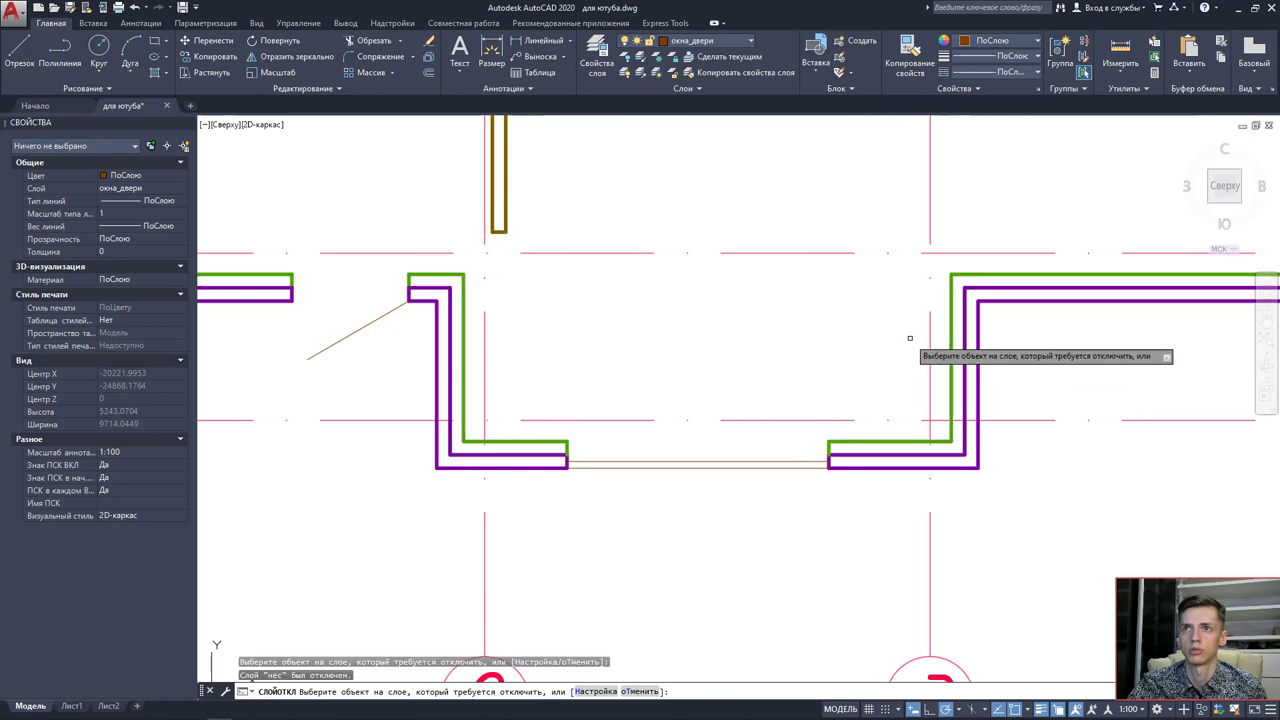
pyautogui.click(930, 346)
pyautogui.click(952, 359)
pyautogui.click(965, 366)
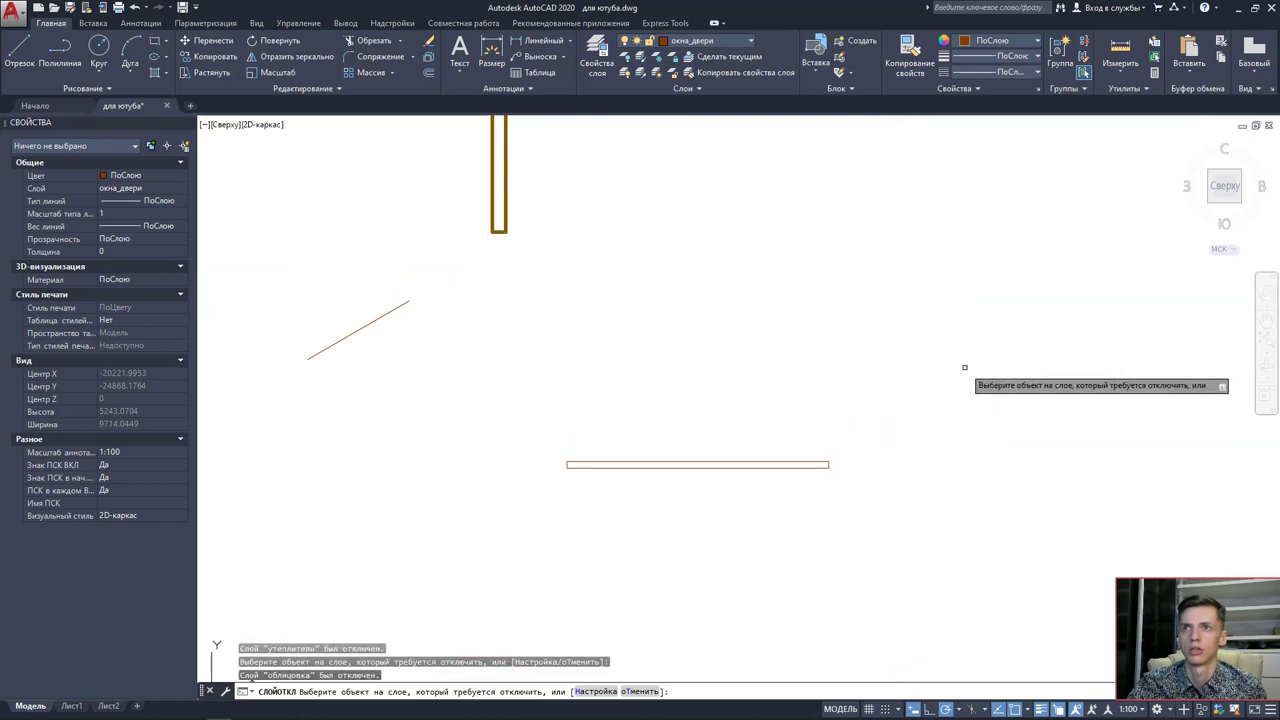
pyautogui.press('Escape')
# Start the Line command and pan to the window frame's left end.
pyautogui.scroll(2, 674, 449)
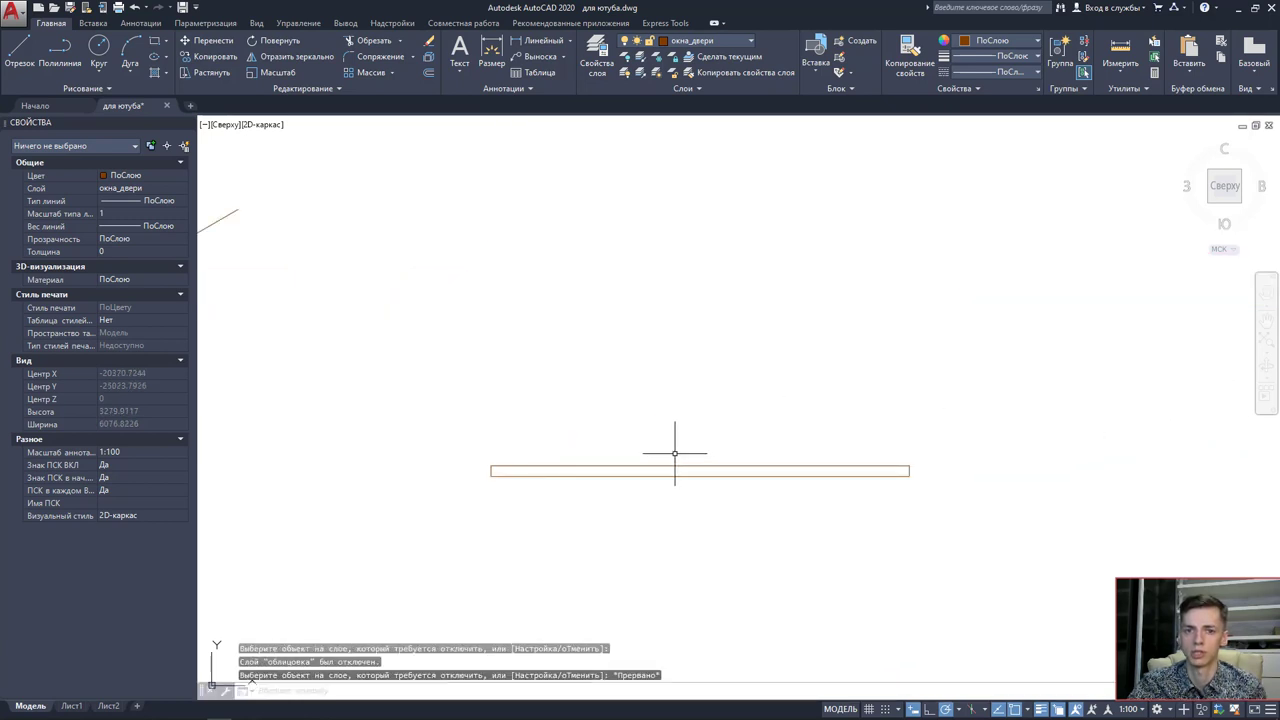
pyautogui.scroll(2, 653, 441)
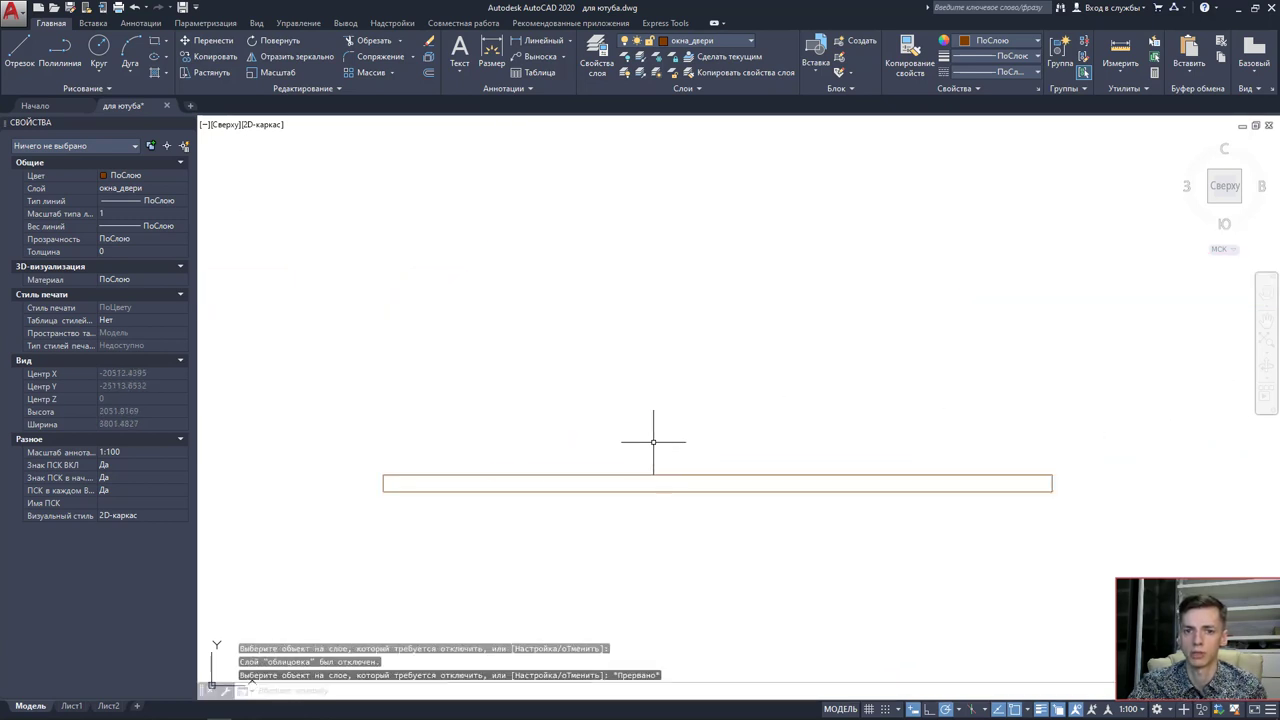
pyautogui.click(30, 70)
pyautogui.moveTo(318, 333); pyautogui.dragTo(459, 363, button='middle')
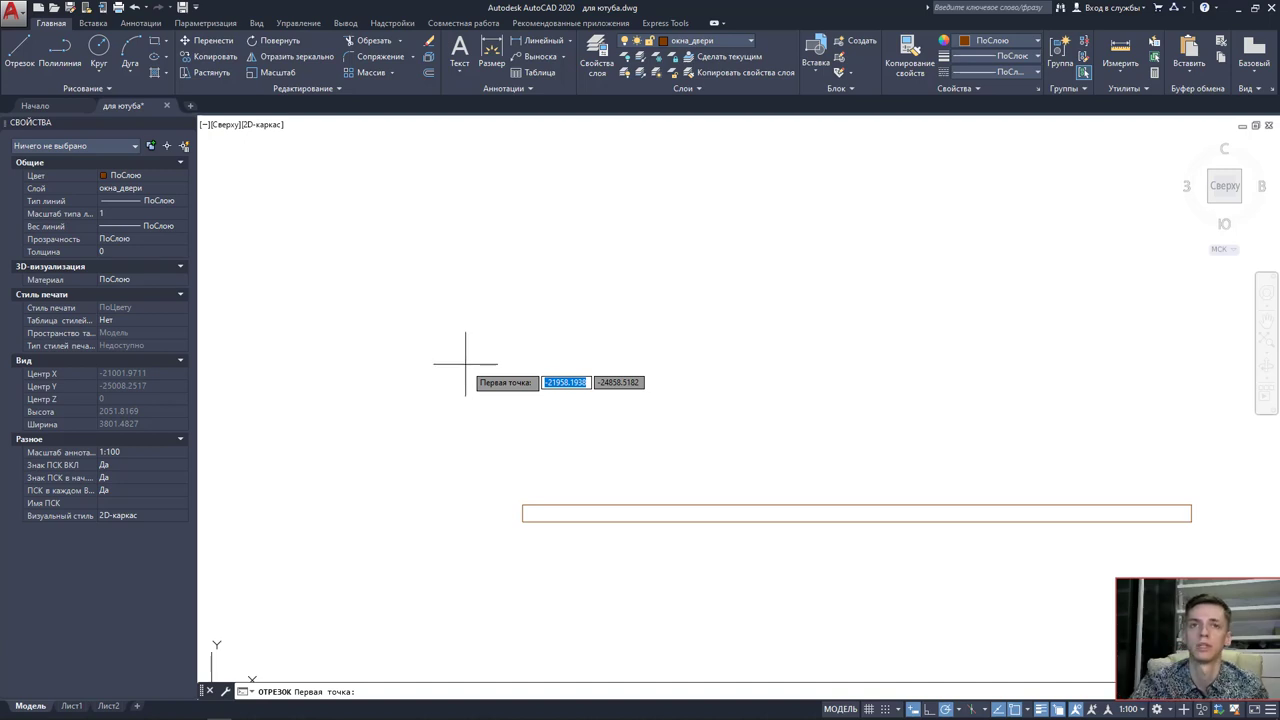
# Draw a 40-unit horizontal line from the frame's left corner.
pyautogui.scroll(4, 520, 505)
pyautogui.click(520, 498)
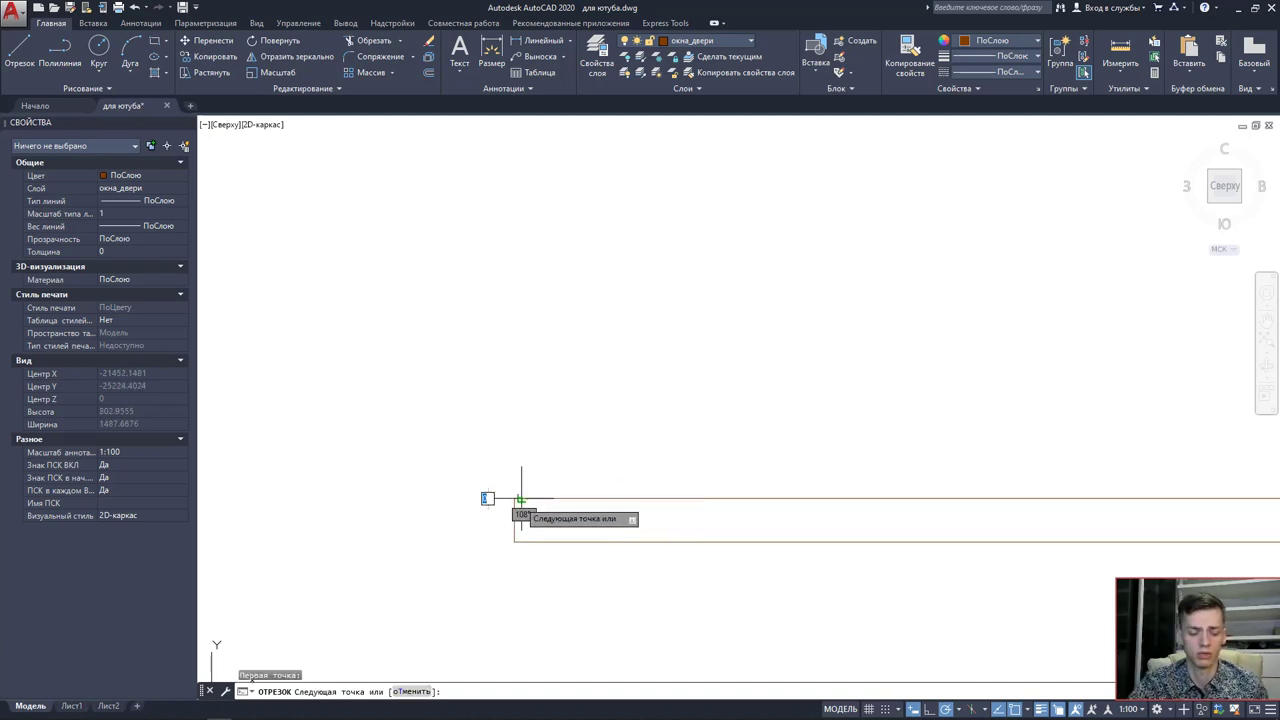
pyautogui.press('Escape')
pyautogui.press('space')
pyautogui.click(514, 498)
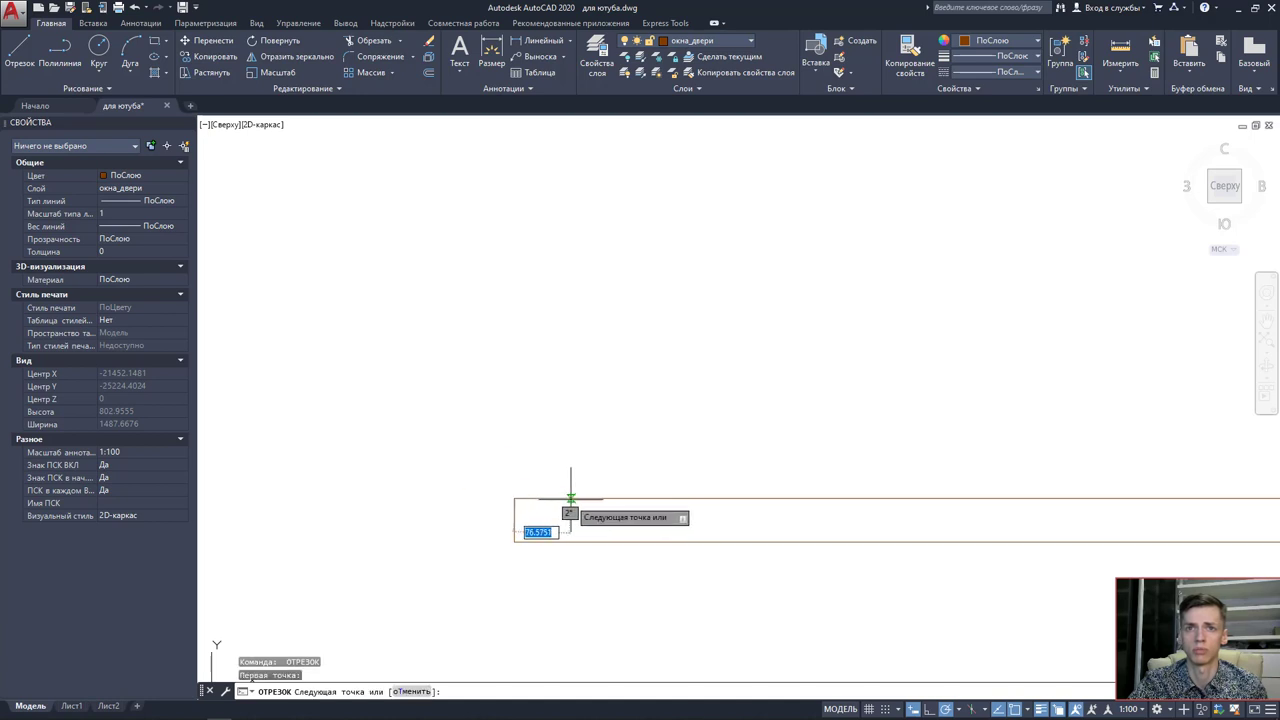
pyautogui.scroll(-5, 570, 498)
pyautogui.moveTo(589, 500); pyautogui.dragTo(483, 505, button='middle')
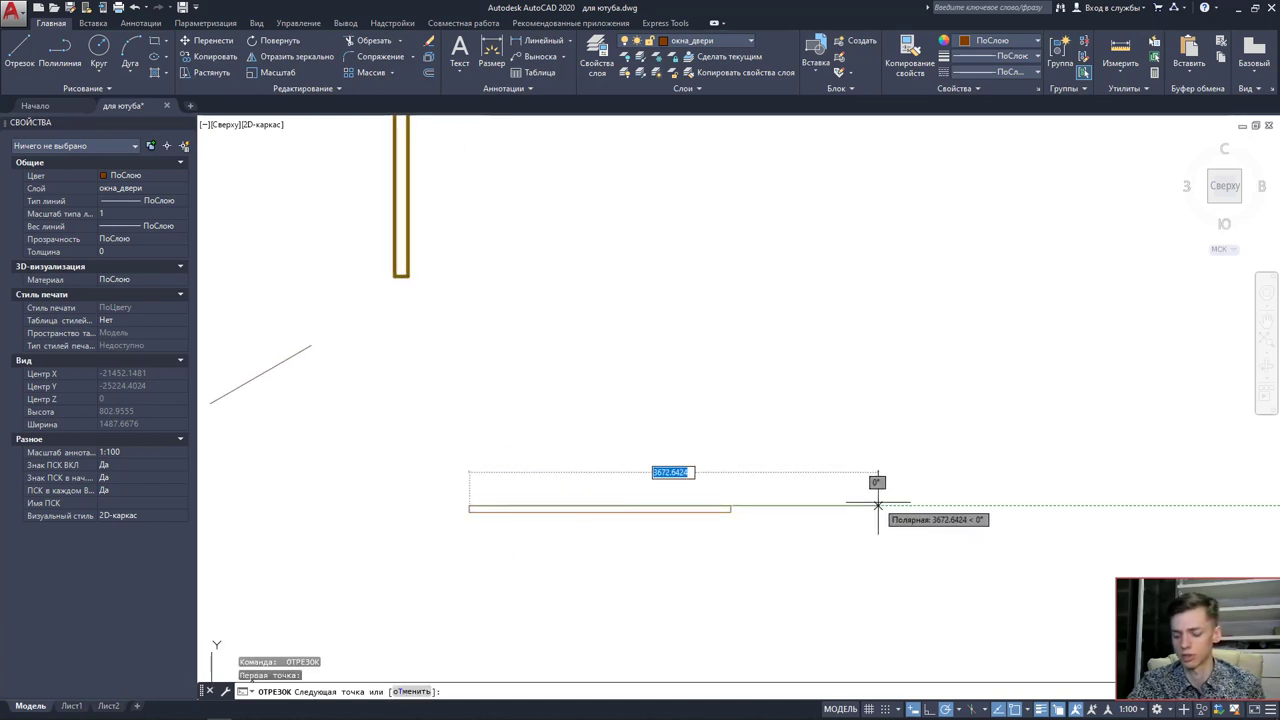
pyautogui.write('40')
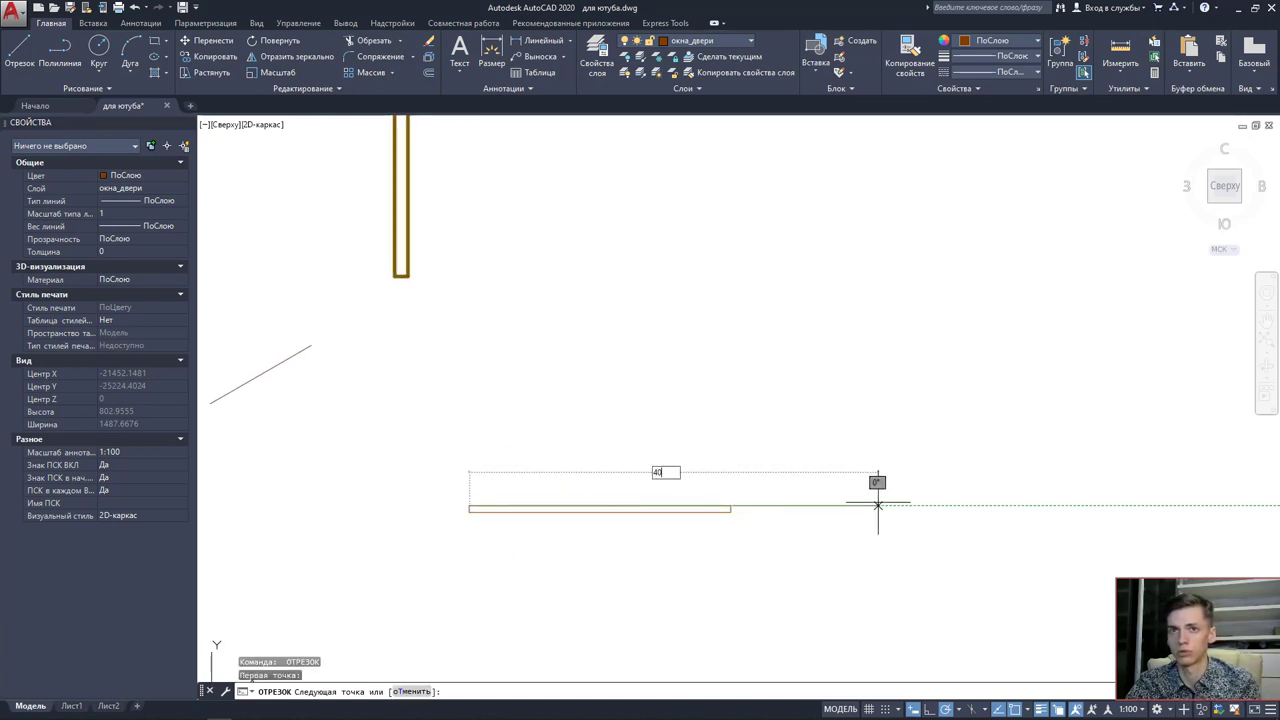
pyautogui.press('Return')
# Close the small mullion rectangle at the frame's left end.
pyautogui.scroll(5, 497, 457)
pyautogui.moveTo(501, 282); pyautogui.dragTo(526, 466, button='middle')
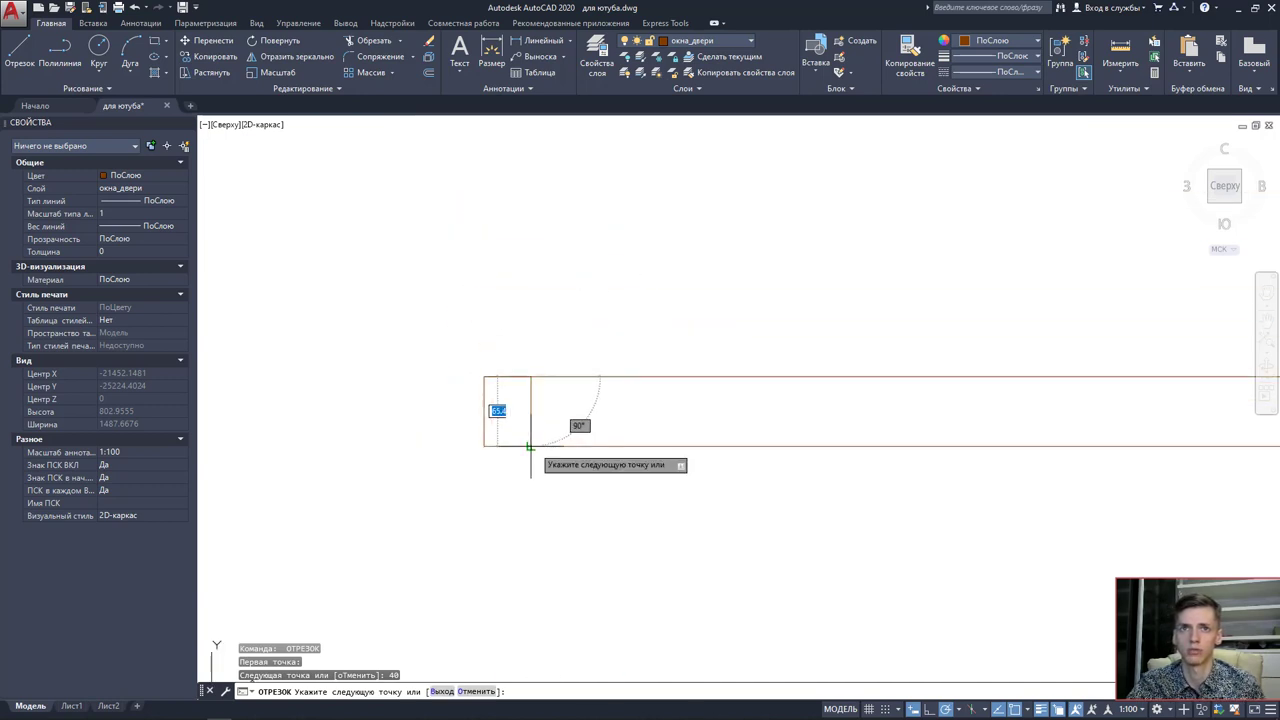
pyautogui.click(530, 446)
pyautogui.click(484, 446)
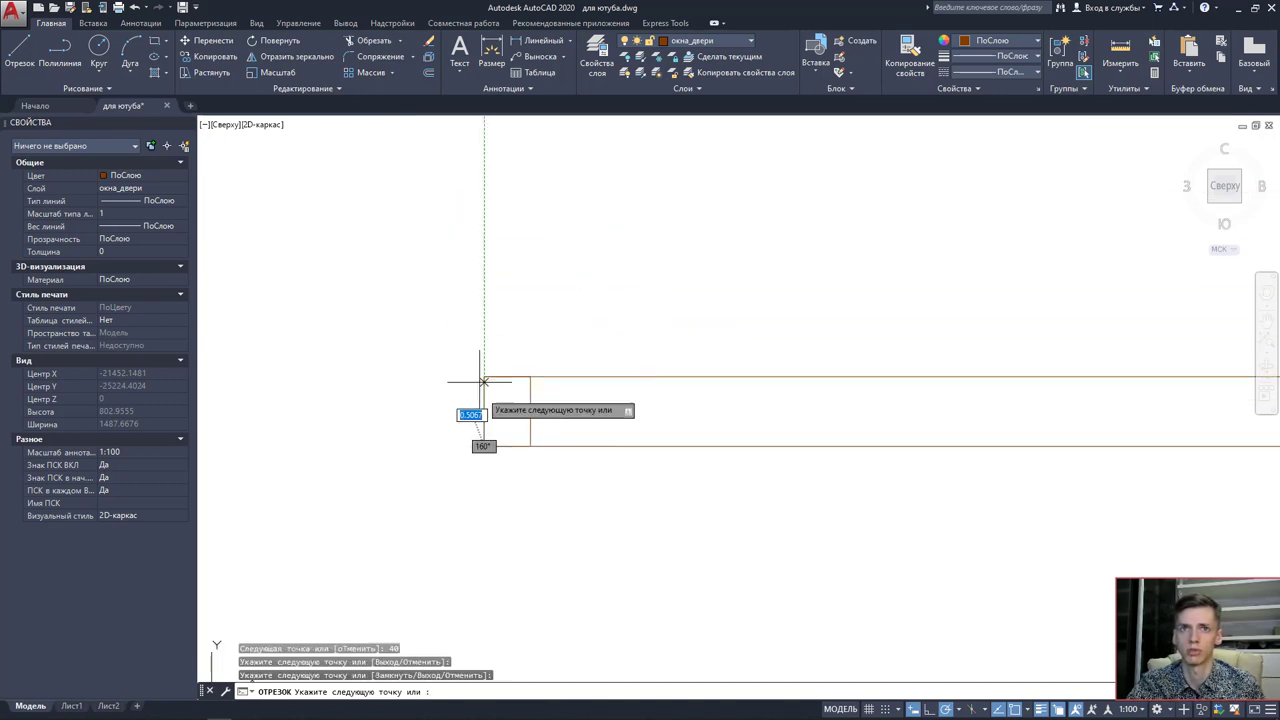
pyautogui.click(484, 376)
pyautogui.press('Escape')
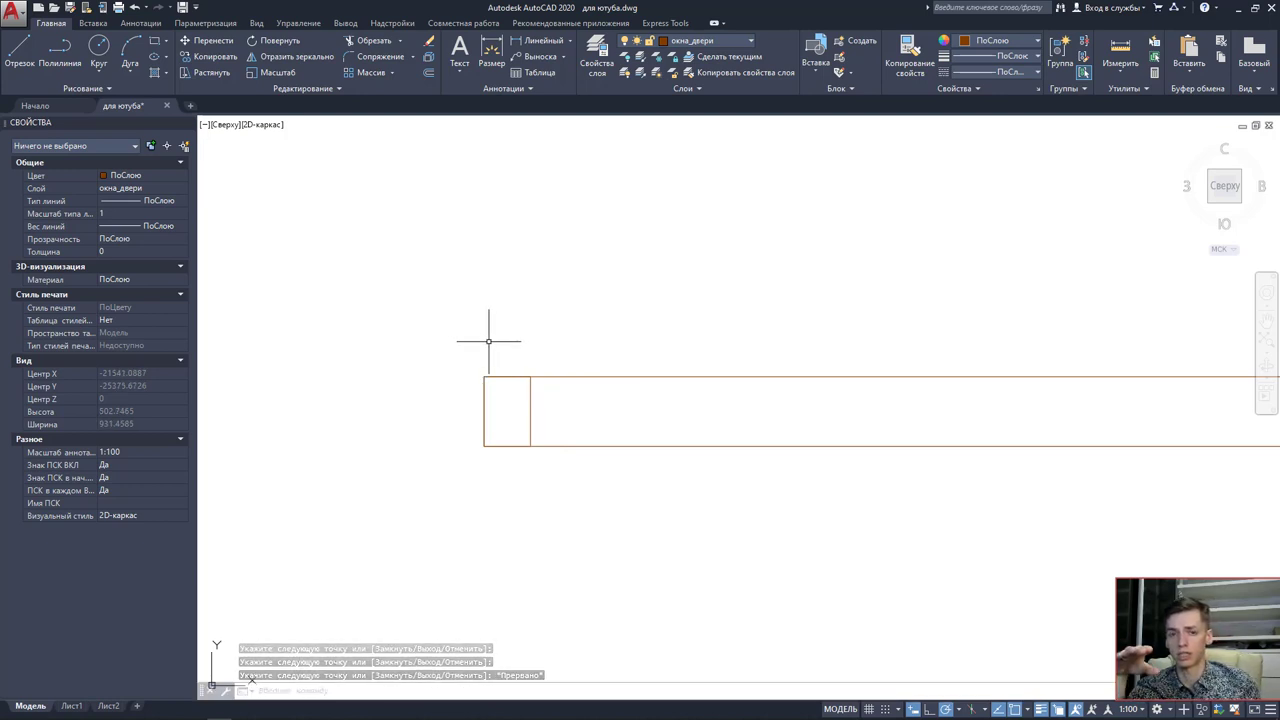
# Give the small rectangle's lines a 0.50 mm lineweight.
pyautogui.click(477, 335)
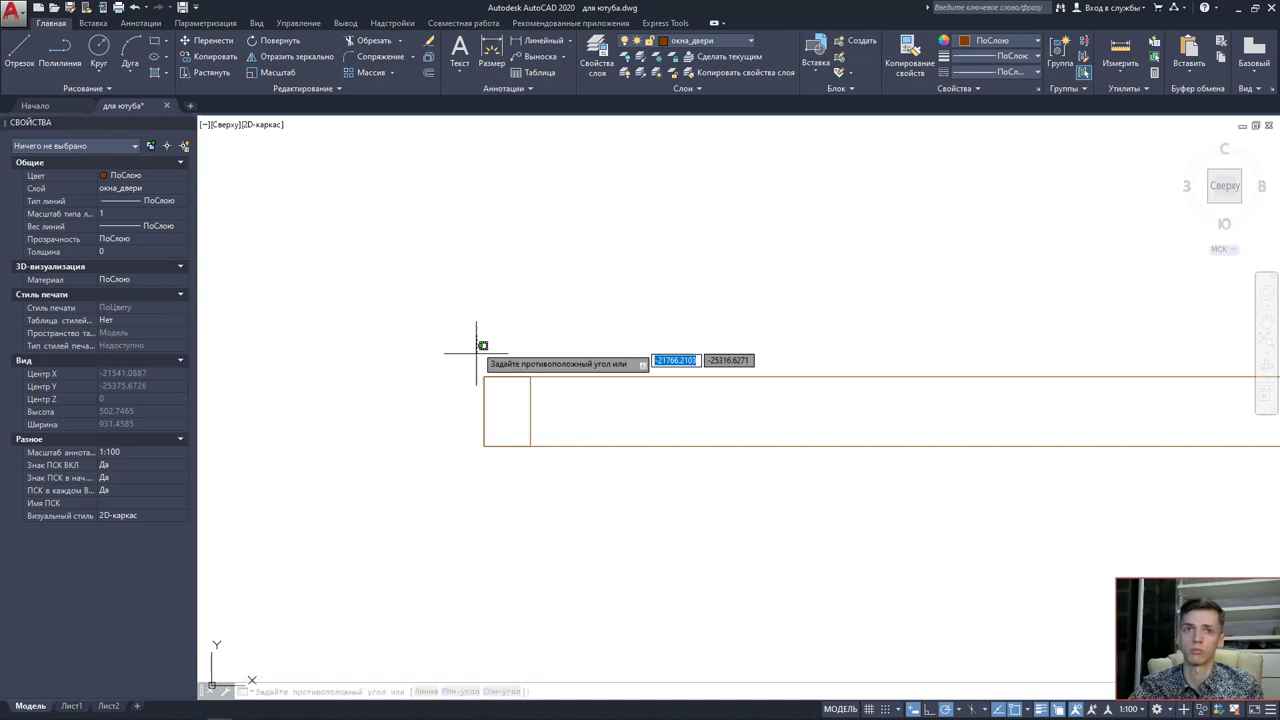
pyautogui.click(550, 481)
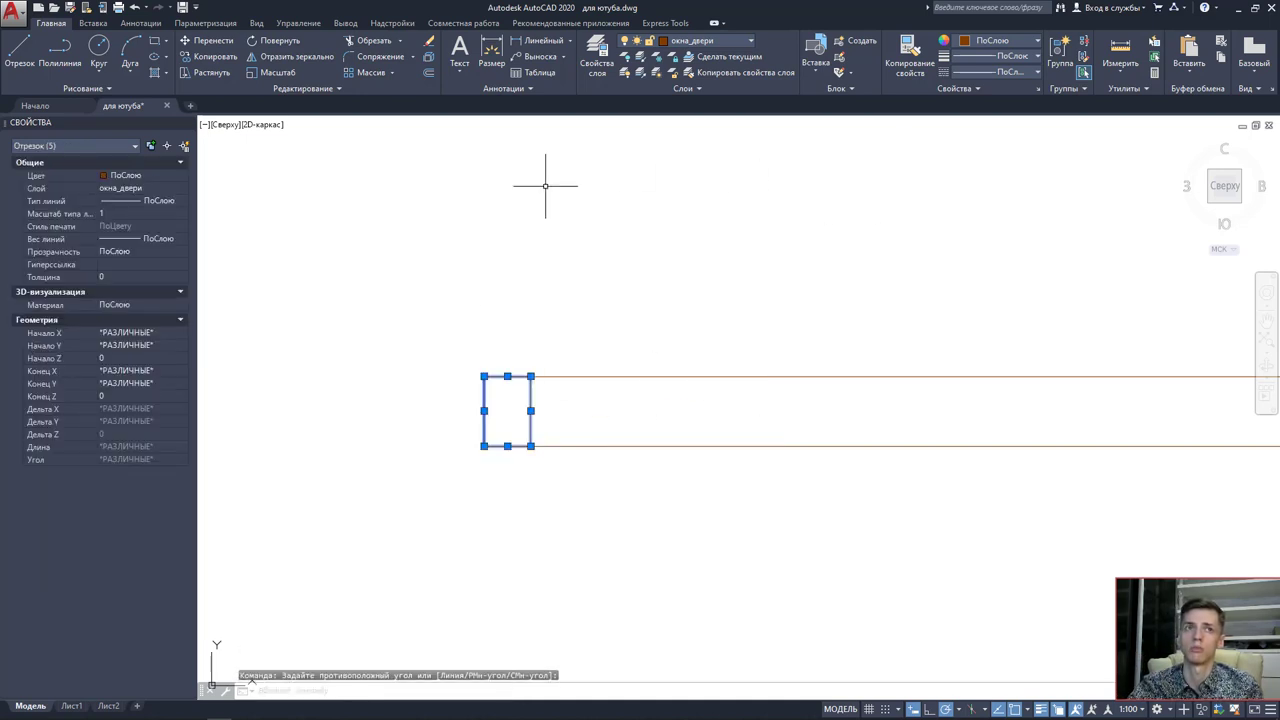
pyautogui.click(997, 60)
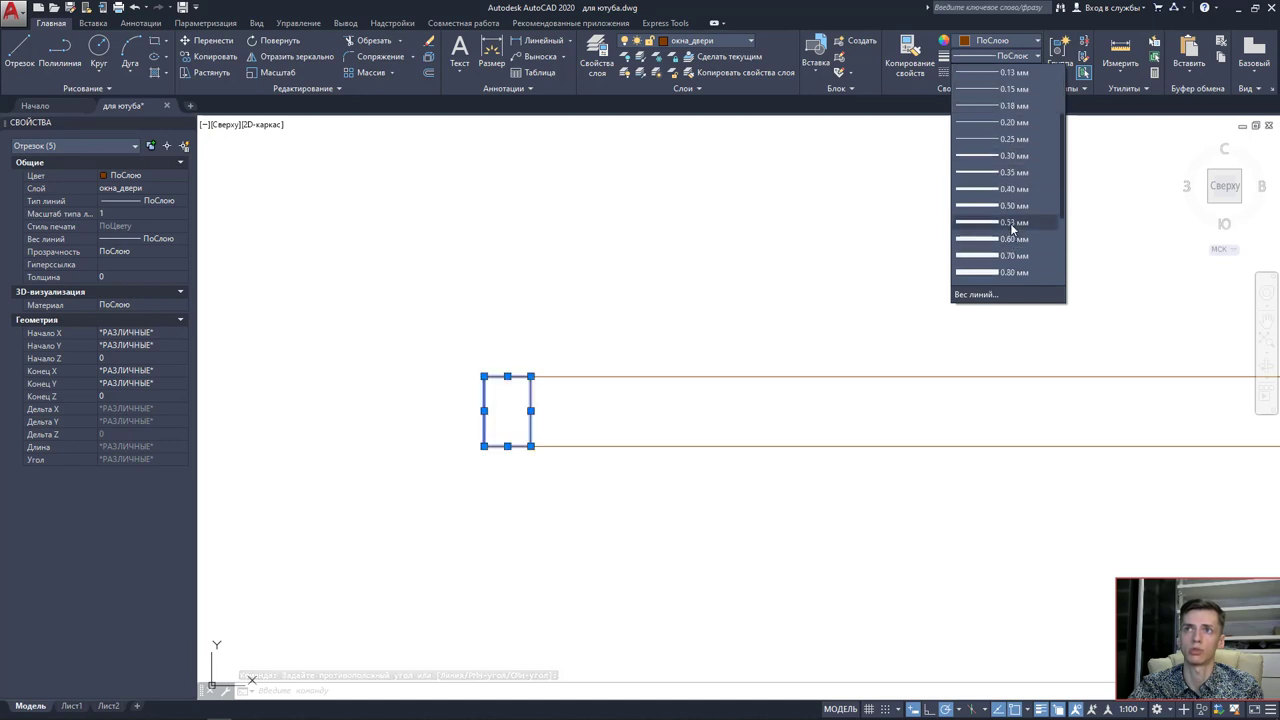
pyautogui.click(1019, 205)
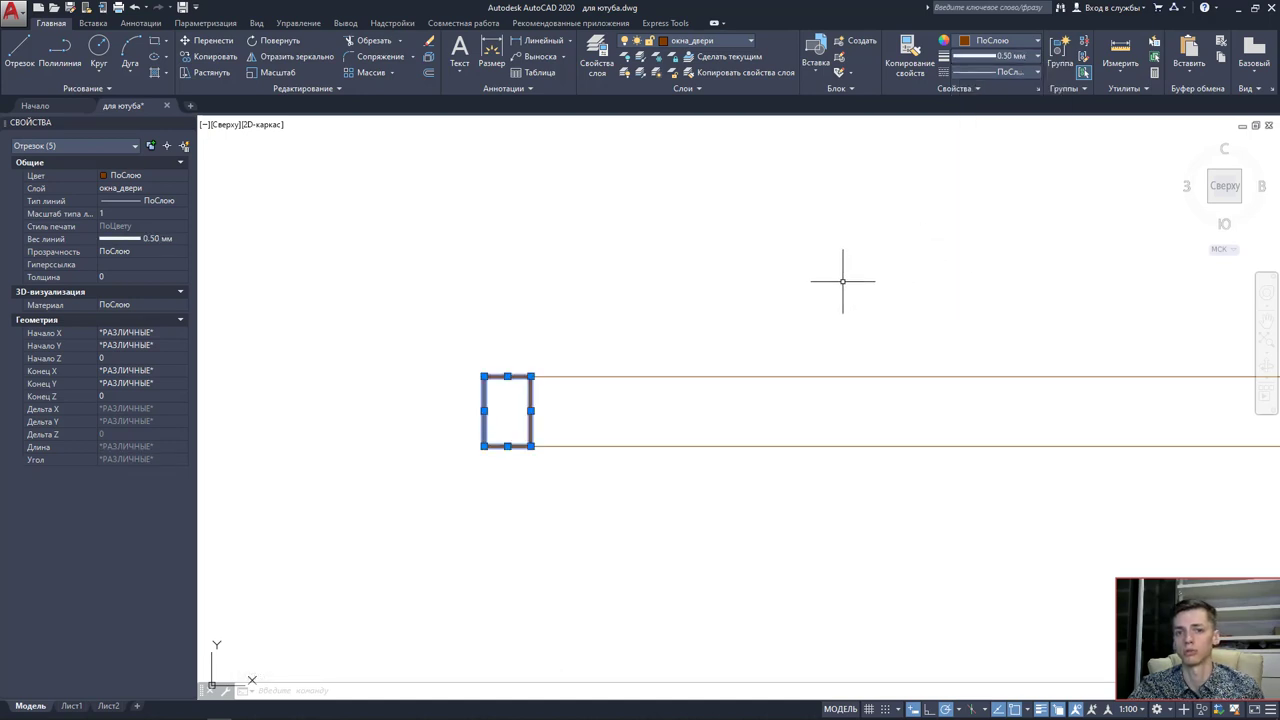
pyautogui.press('Escape')
# Reselect the mullion rectangle and start the Copy command.
pyautogui.click(455, 311)
pyautogui.click(609, 508)
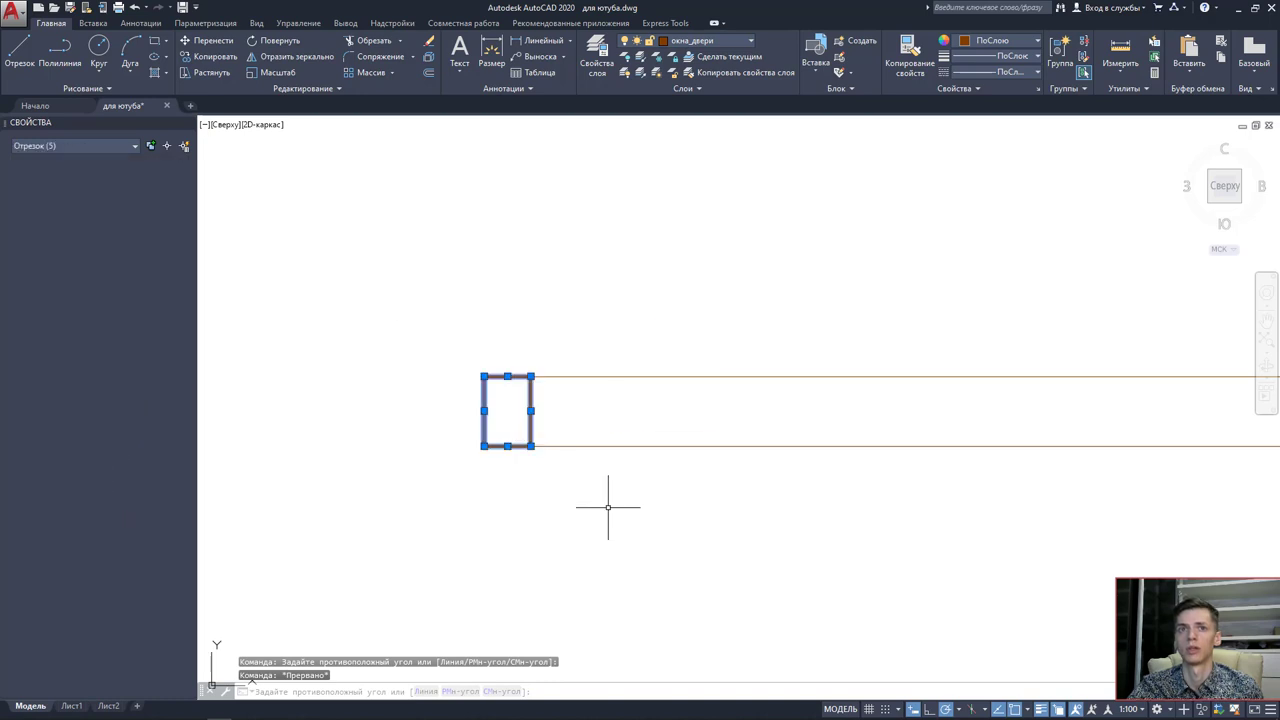
pyautogui.click(203, 60)
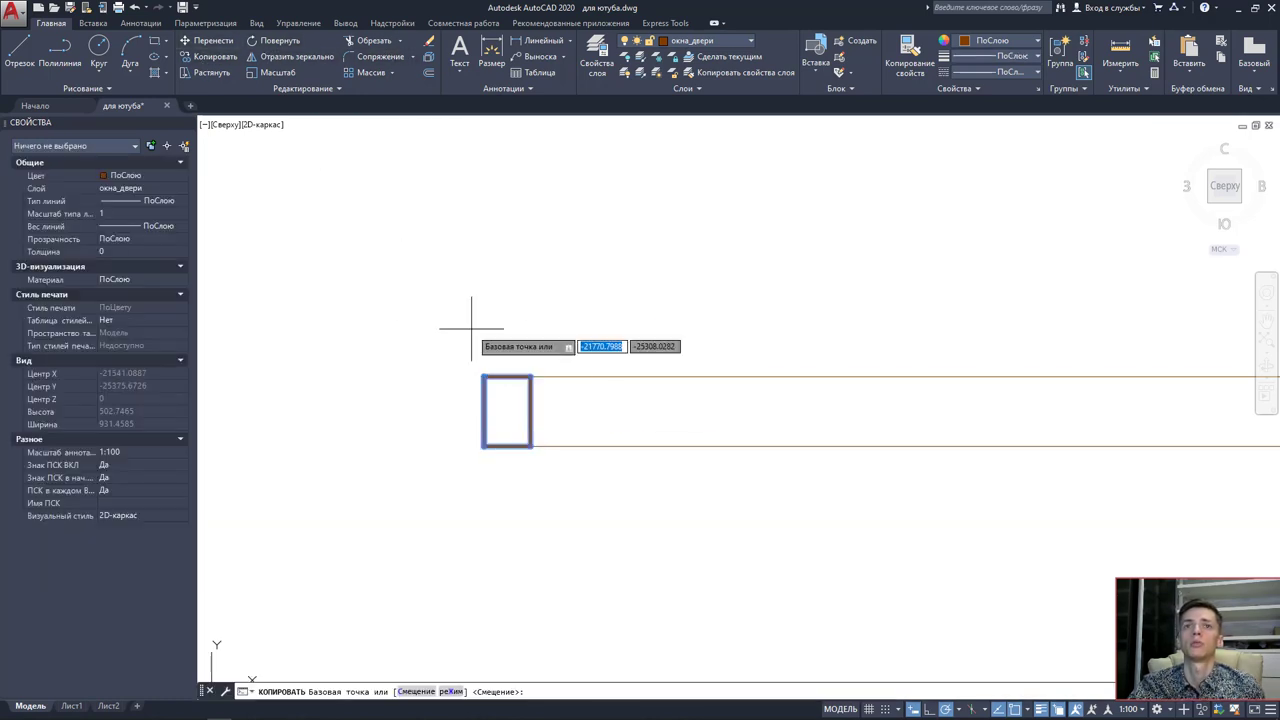
# Copy the mullion from its corner to the window's right end.
pyautogui.click(533, 377)
pyautogui.scroll(-3, 700, 390)
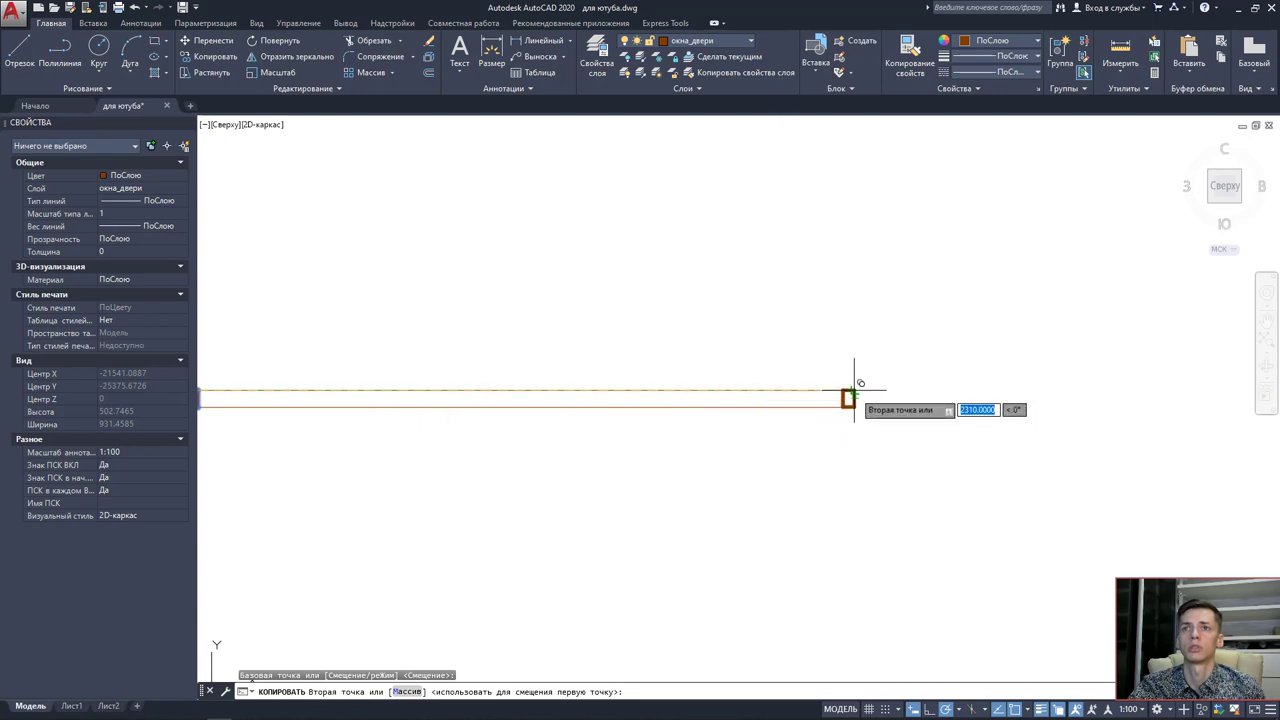
pyautogui.click(854, 390)
# Turn all hidden layers back on with LAYON.
pyautogui.scroll(-1, 800, 412)
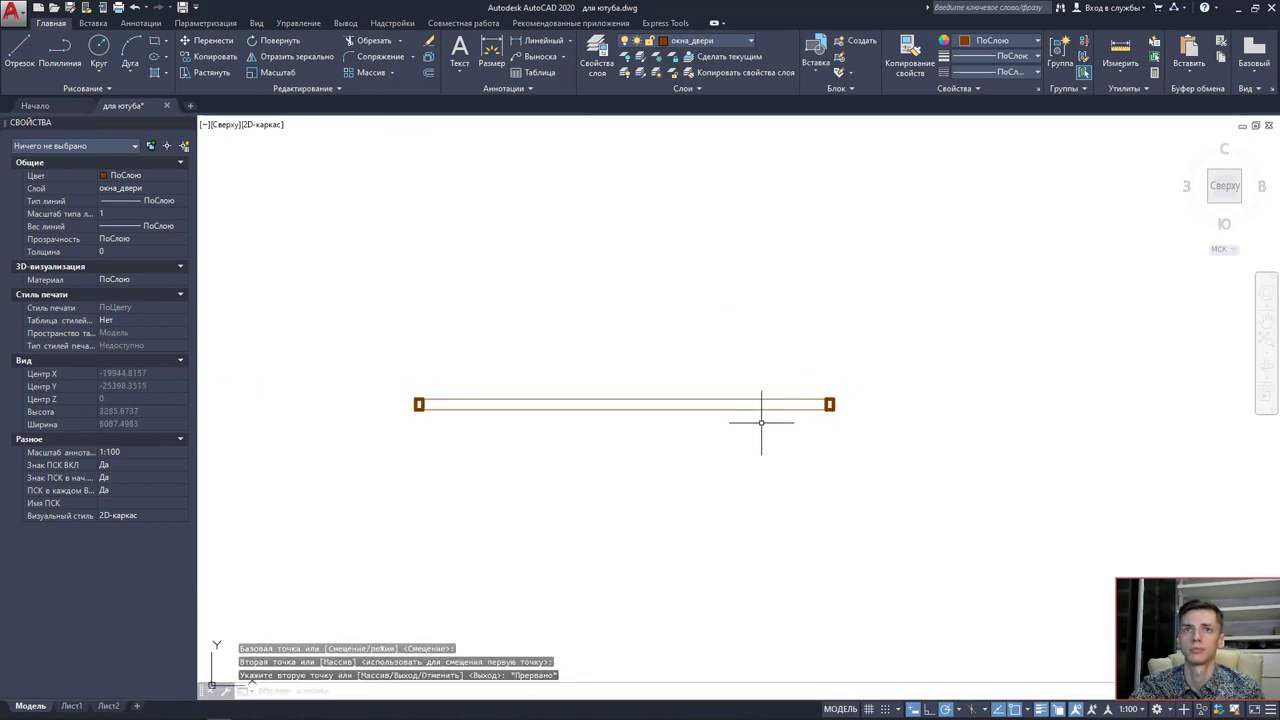
pyautogui.click(626, 72)
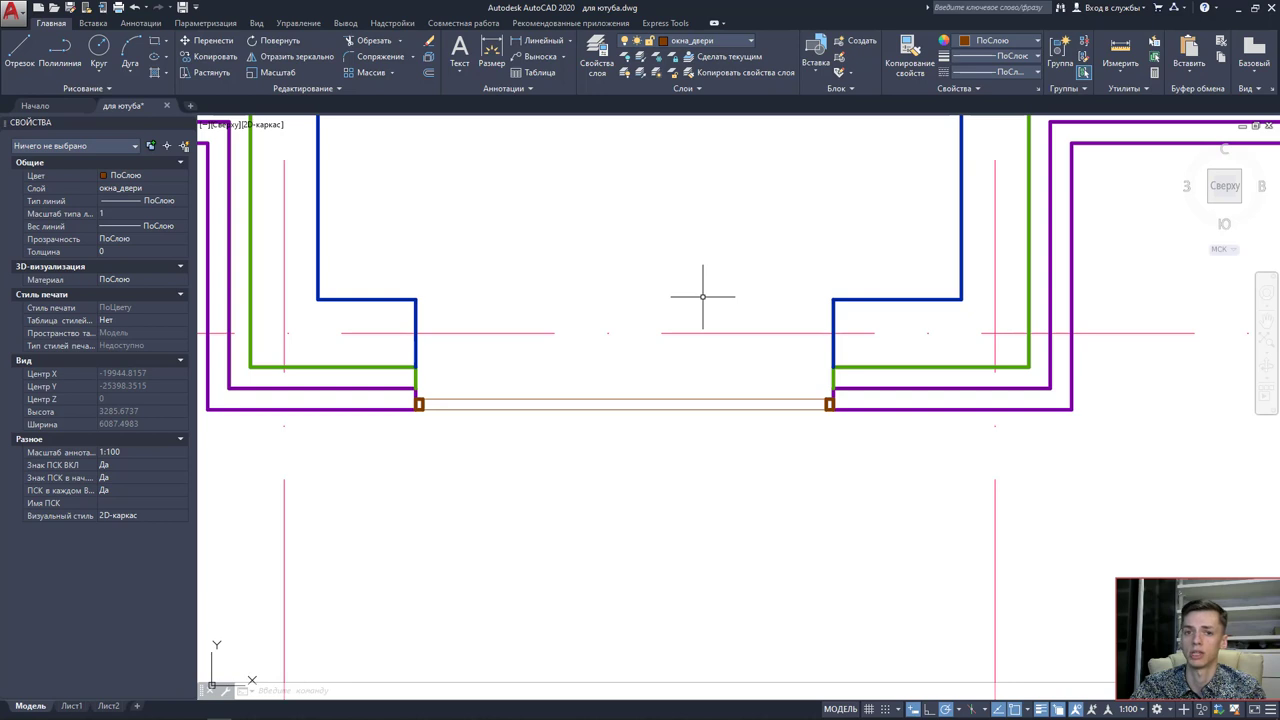
pyautogui.scroll(2, 765, 395)
pyautogui.click(836, 353)
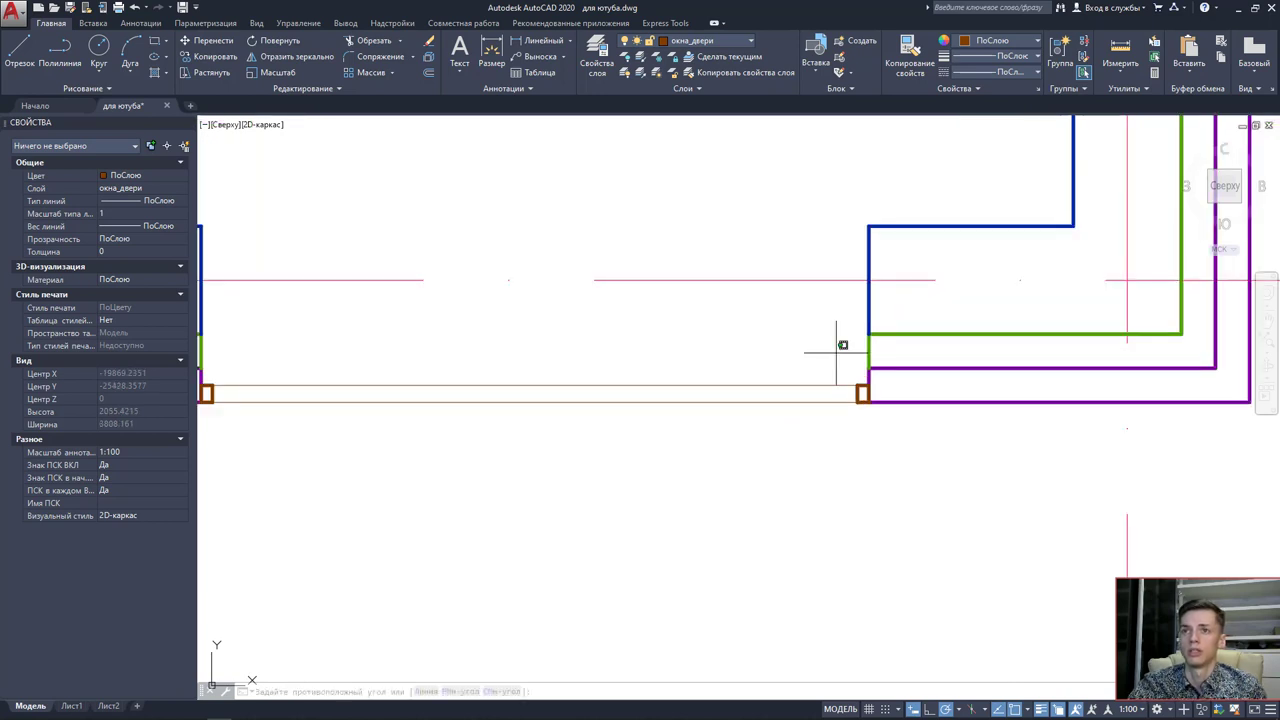
pyautogui.click(903, 446)
pyautogui.press('Escape')
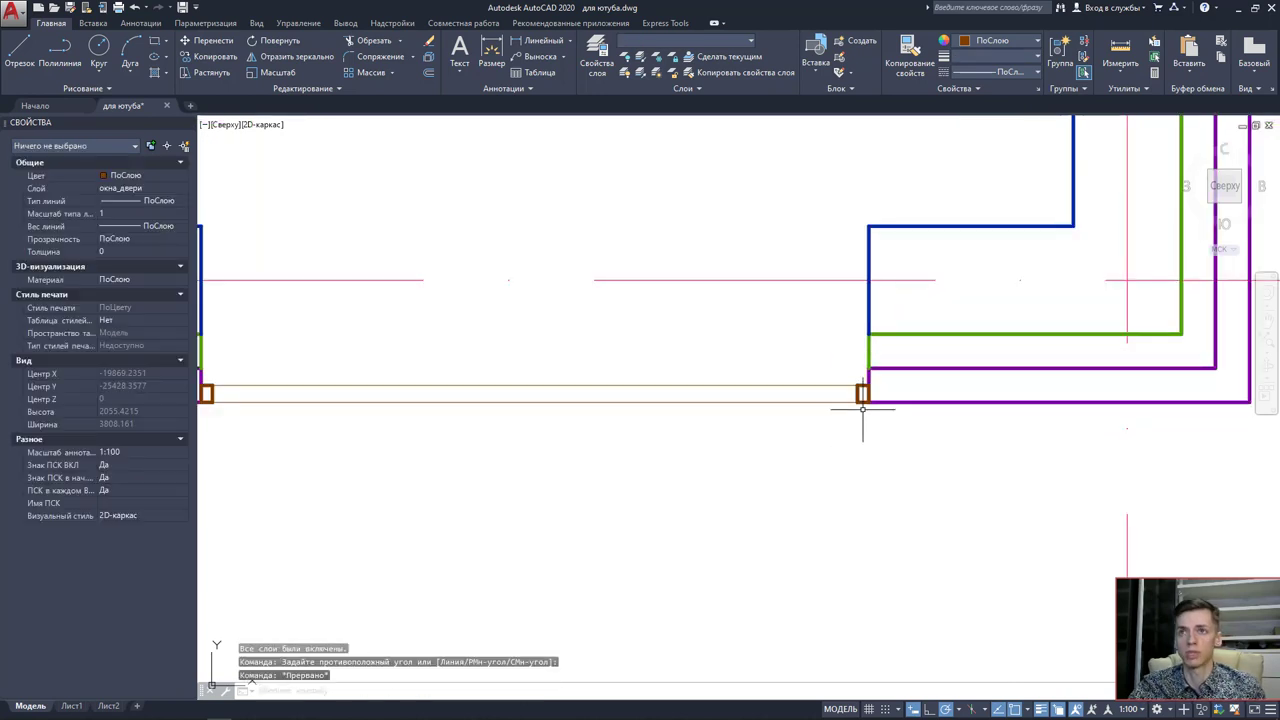
pyautogui.scroll(3, 855, 395)
# Copy the right mullion to three more positions spaced along the window frame.
pyautogui.click(848, 381)
pyautogui.click(935, 486)
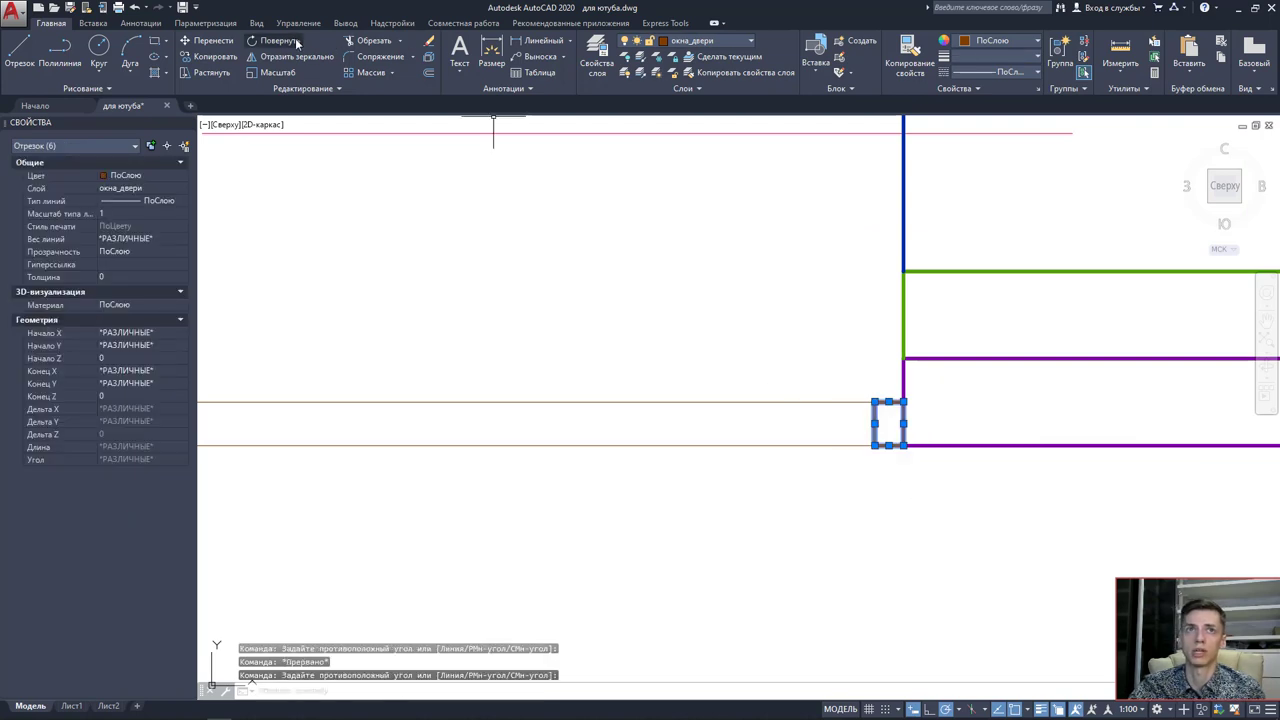
pyautogui.click(208, 56)
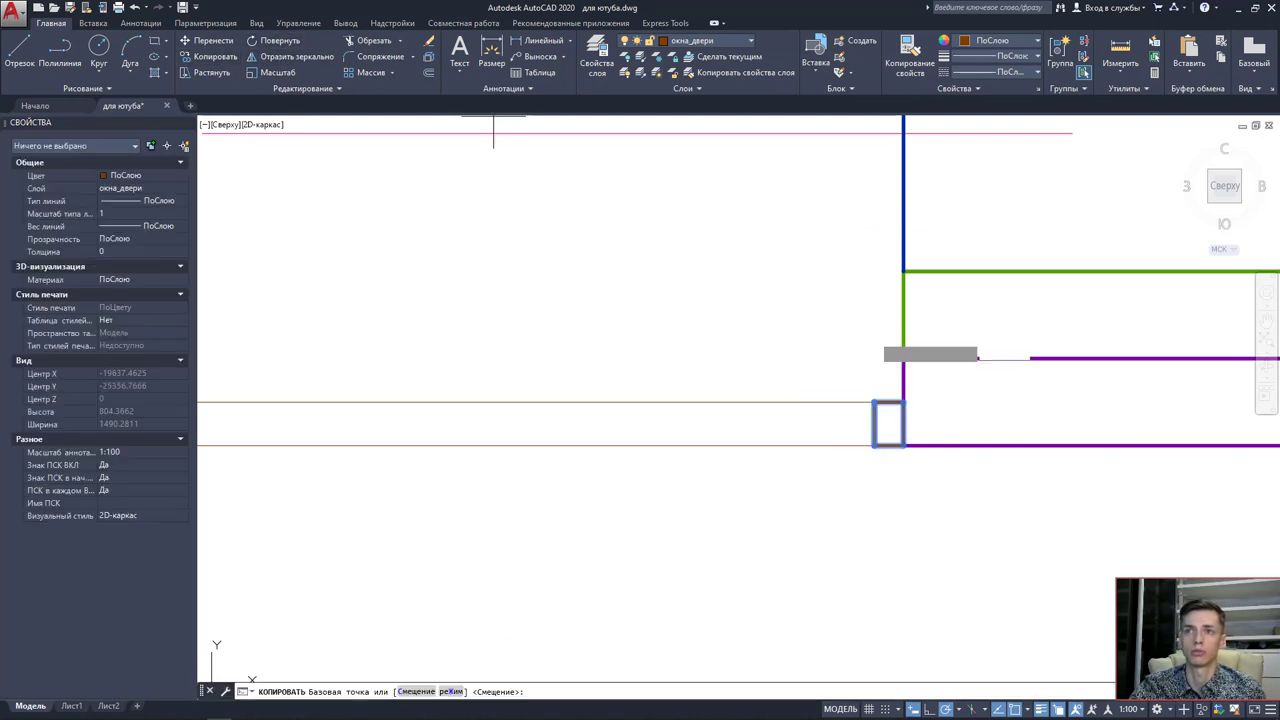
pyautogui.click(903, 403)
pyautogui.scroll(-2, 716, 430)
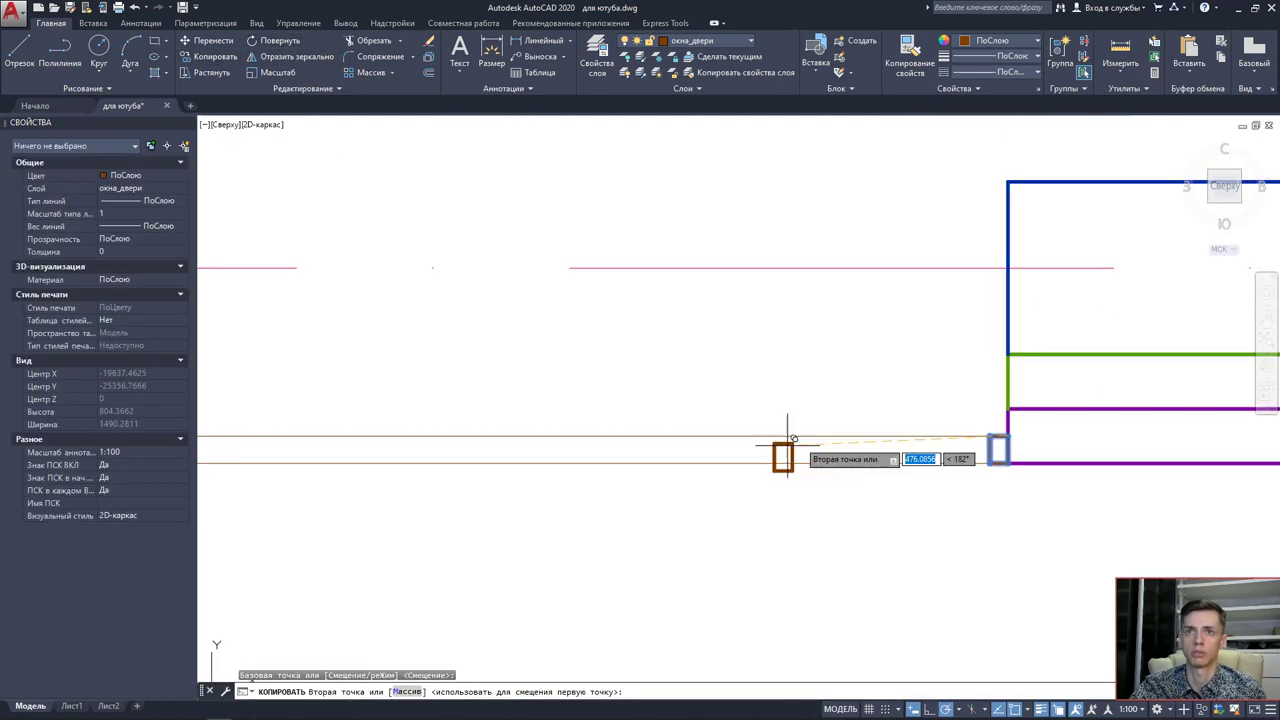
pyautogui.click(716, 430)
pyautogui.moveTo(343, 423); pyautogui.dragTo(686, 423, button='middle')
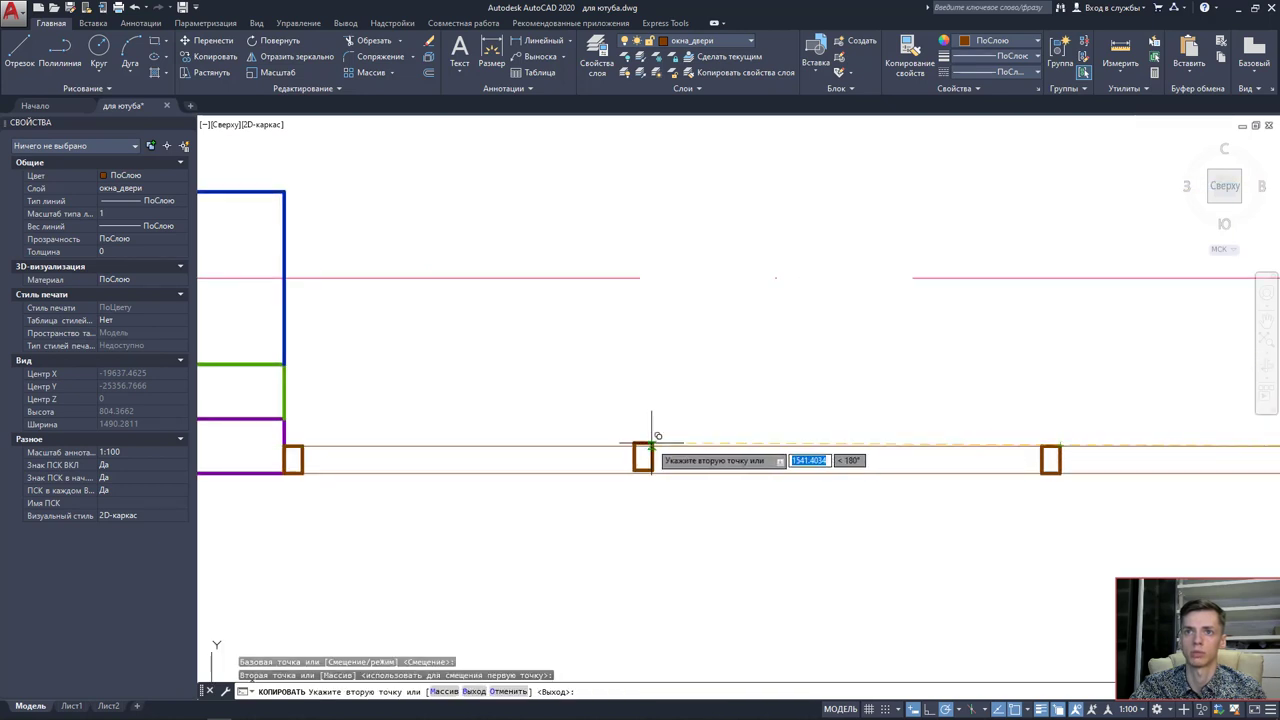
pyautogui.click(652, 440)
pyautogui.click(453, 440)
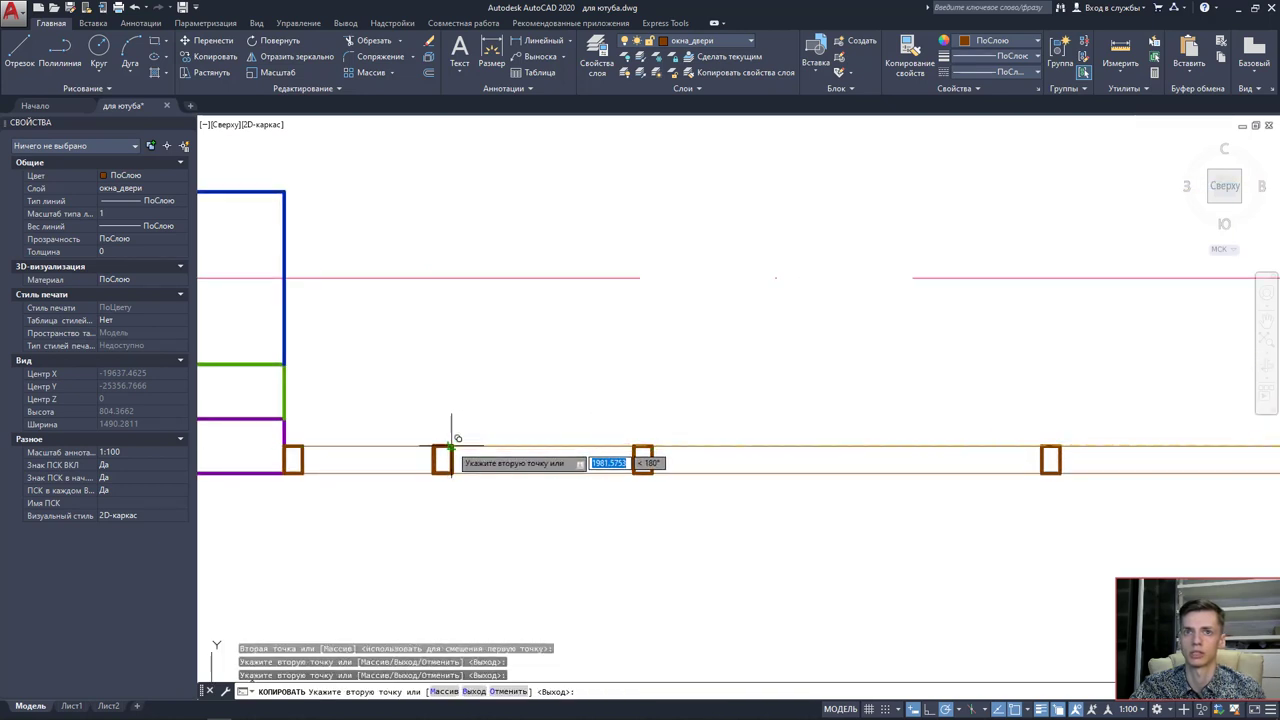
pyautogui.press('Escape')
pyautogui.scroll(-3, 520, 440)
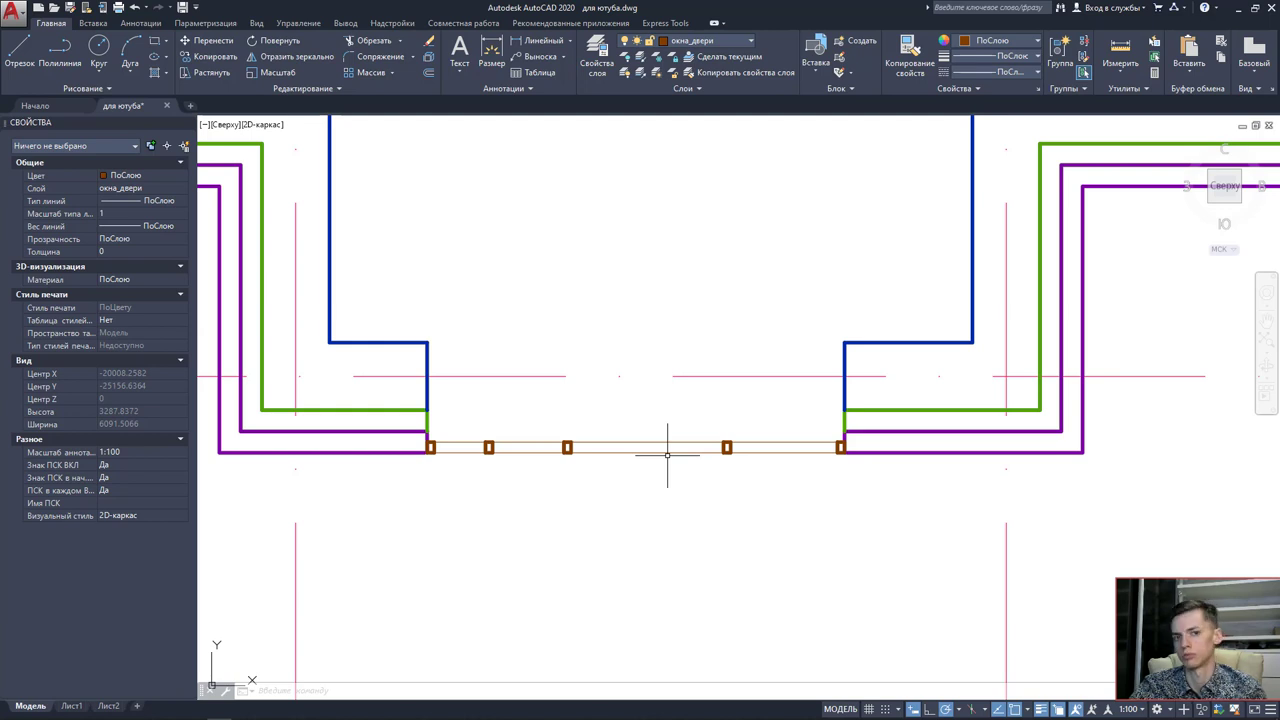
pyautogui.scroll(-5, 668, 448)
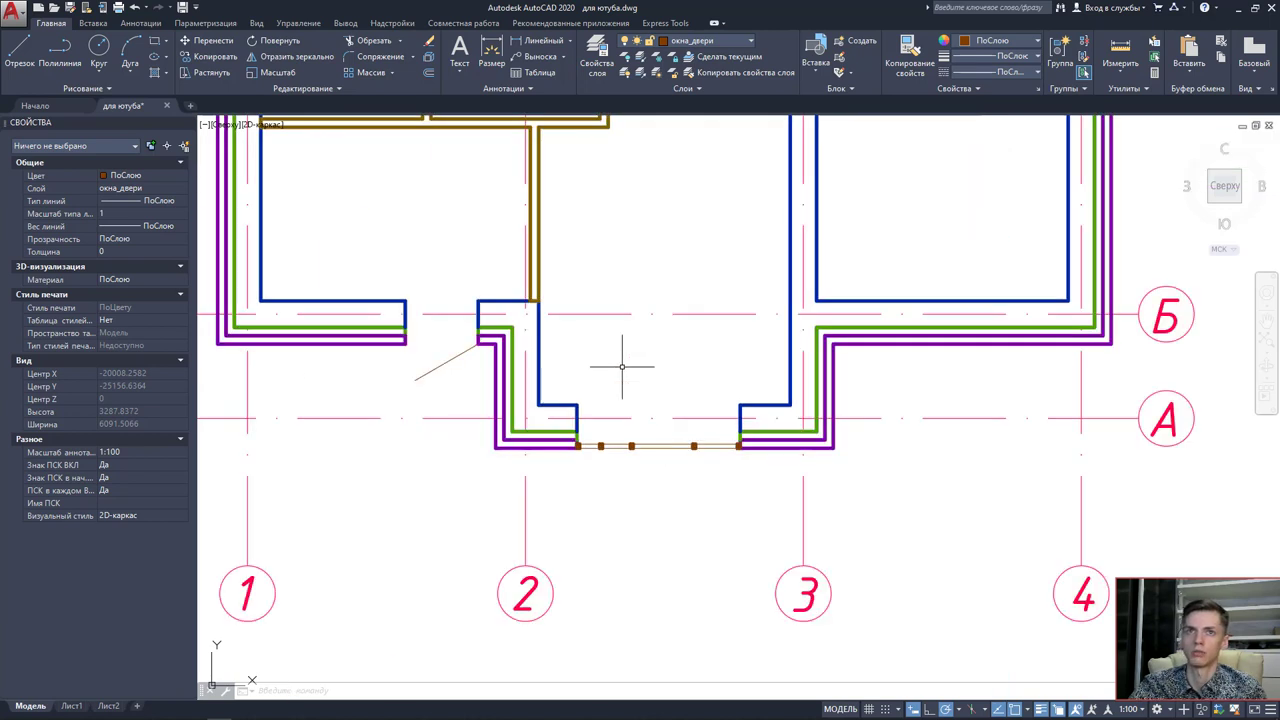
pyautogui.moveTo(623, 363); pyautogui.dragTo(749, 563, button='middle')
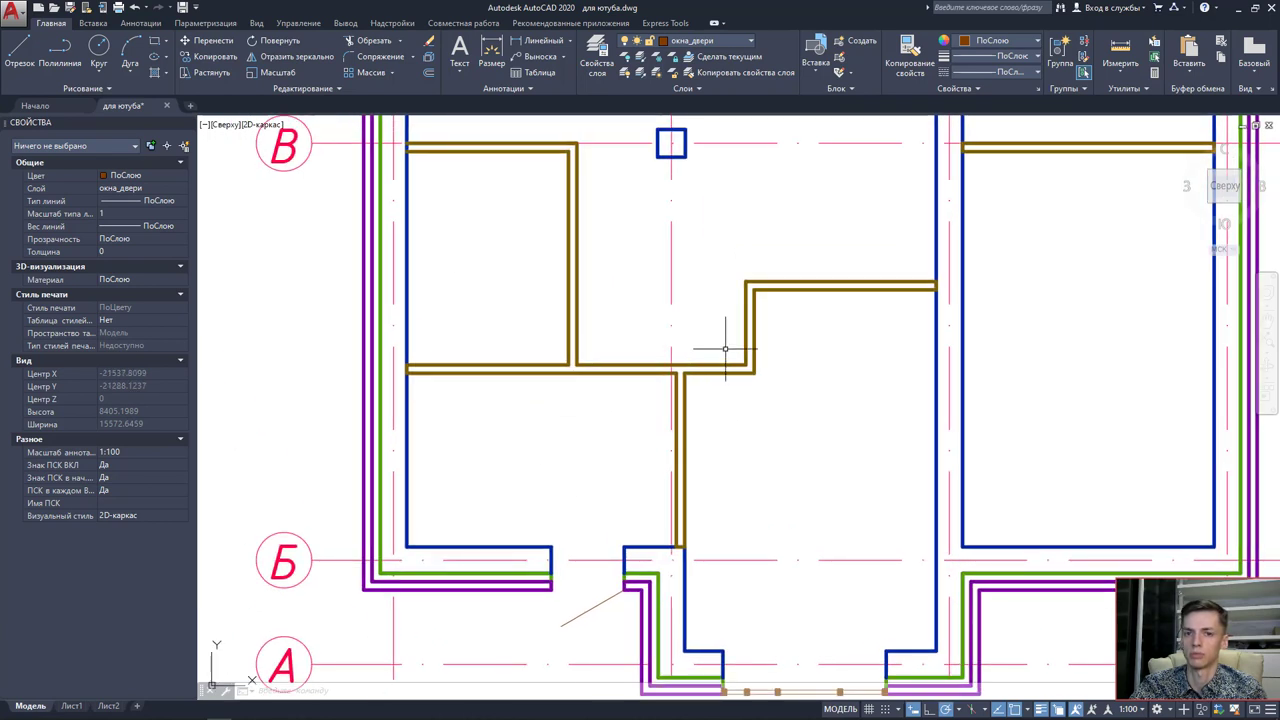